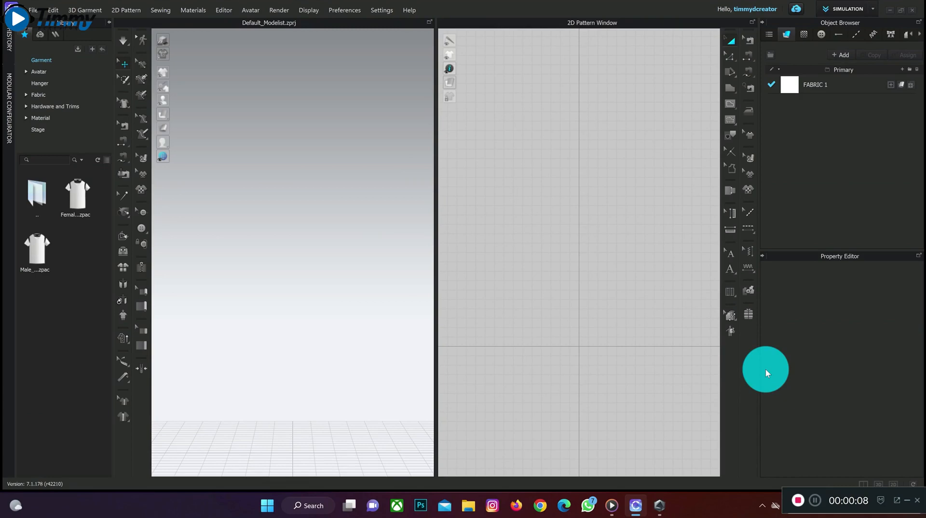
# - Load the MV2_Darnell avatar from the Male_V2 avatar library into the scene
pyautogui.click(44, 76)
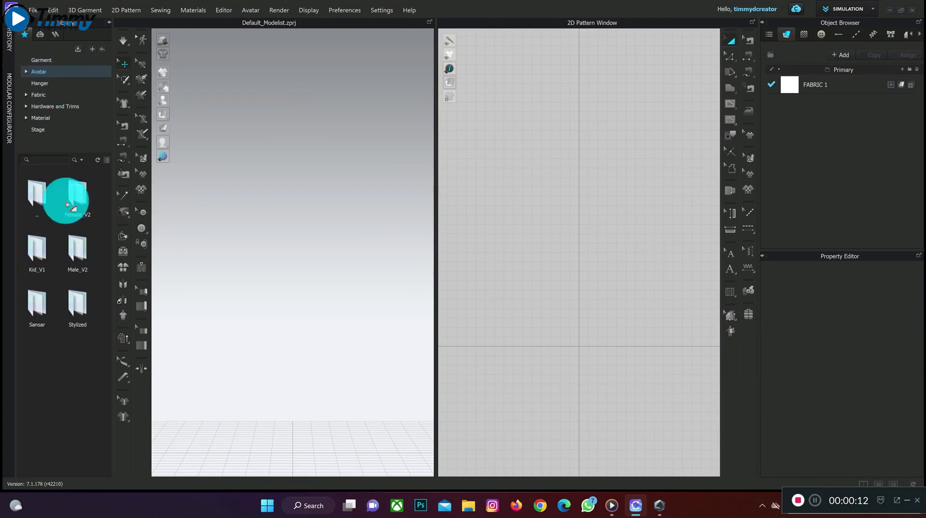
pyautogui.doubleClick(80, 246)
pyautogui.scroll(-4, 80, 403)
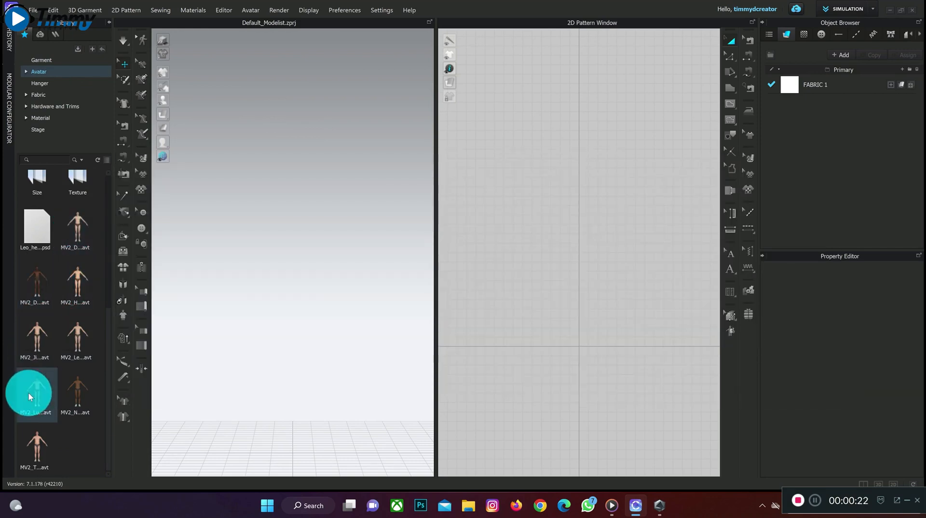
pyautogui.moveTo(62, 393)
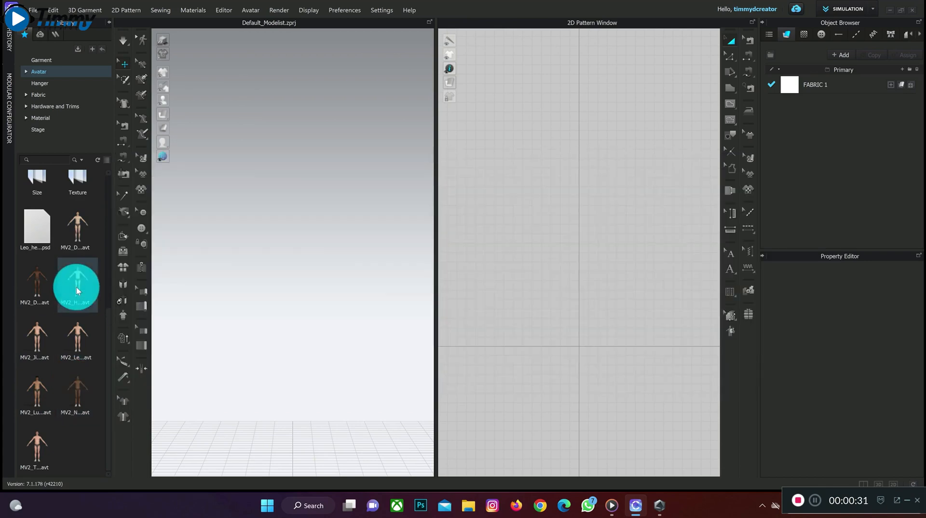
pyautogui.moveTo(76, 288)
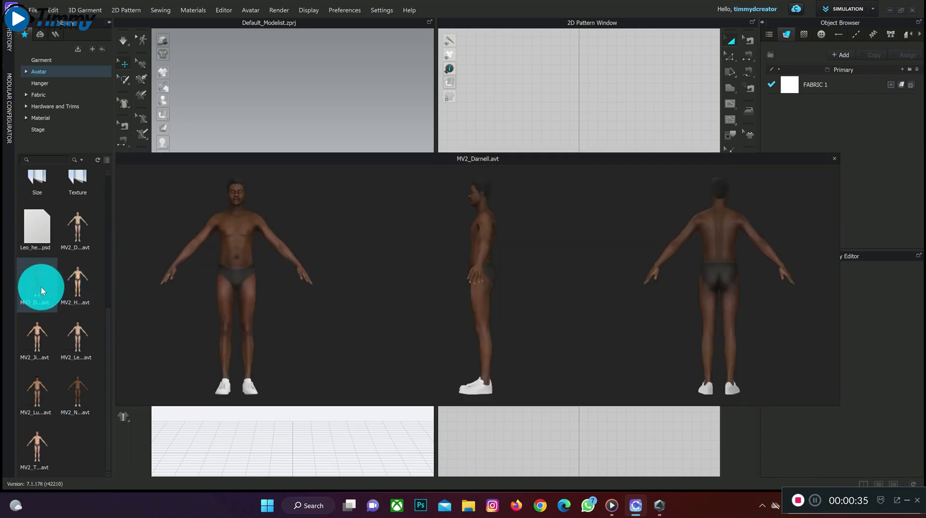
pyautogui.doubleClick(41, 288)
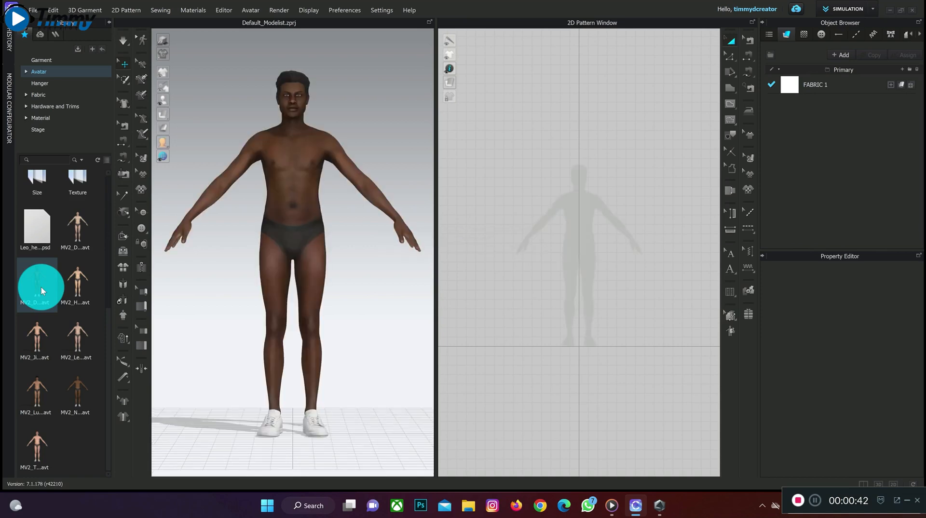
pyautogui.scroll(2, 316, 195)
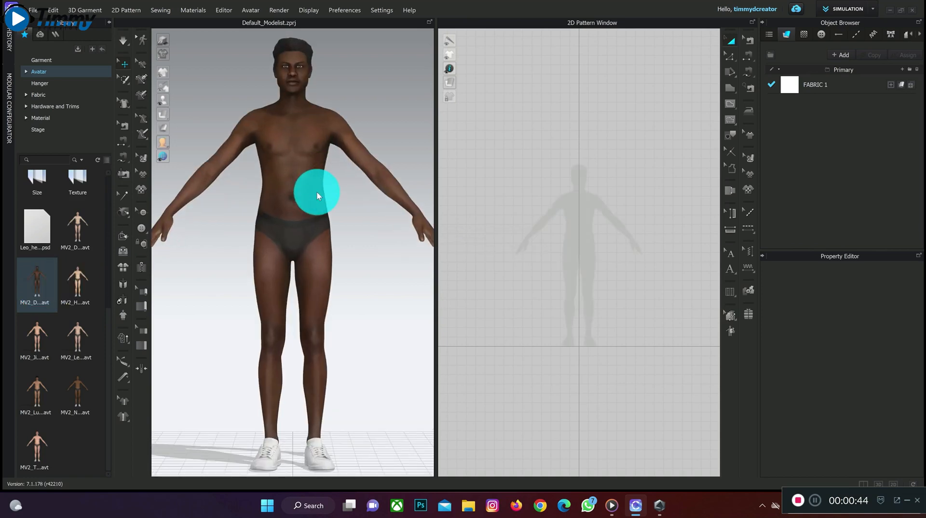
pyautogui.scroll(2, 296, 225)
pyautogui.moveTo(295, 222); pyautogui.dragTo(284, 269, button='middle')
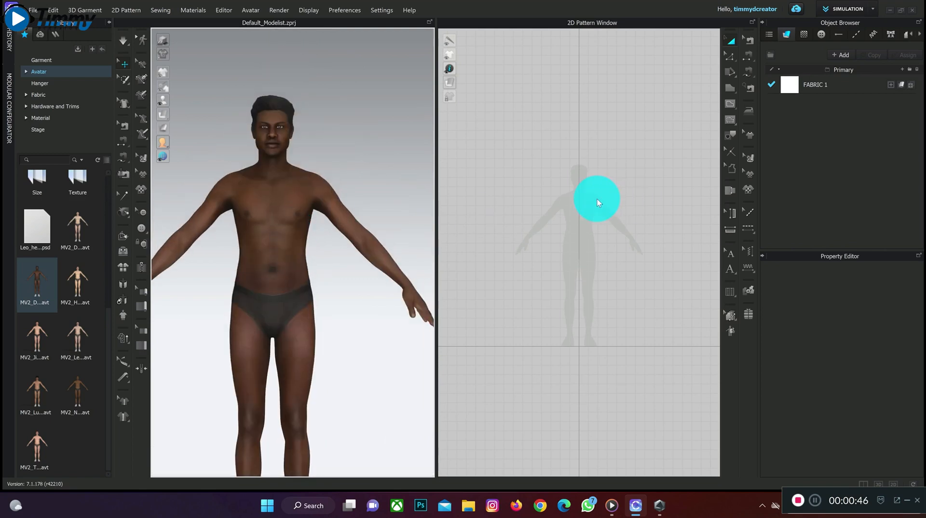
# - Draw half of the front bodice as a seven-point polygon over the avatar silhouette, about 215 mm wide at the hem and 594 mm along the centre
pyautogui.scroll(3, 597, 199)
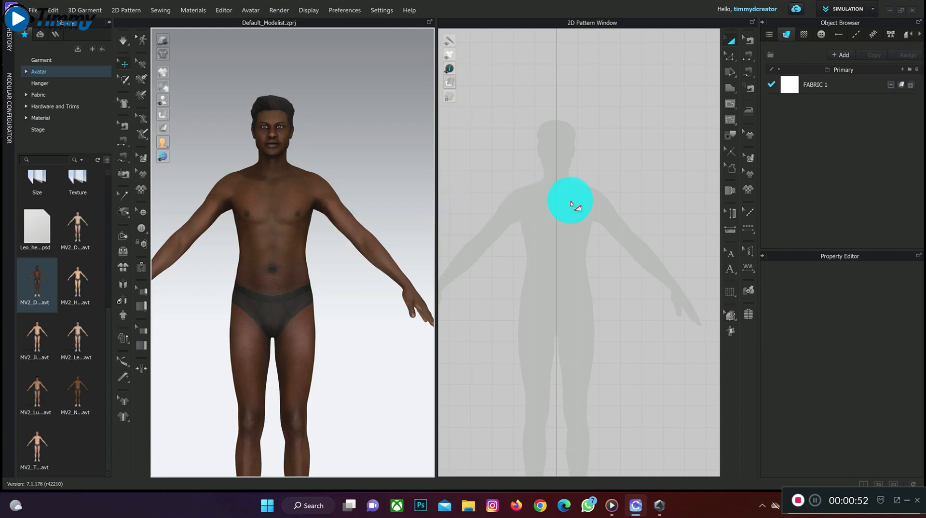
pyautogui.click(730, 94)
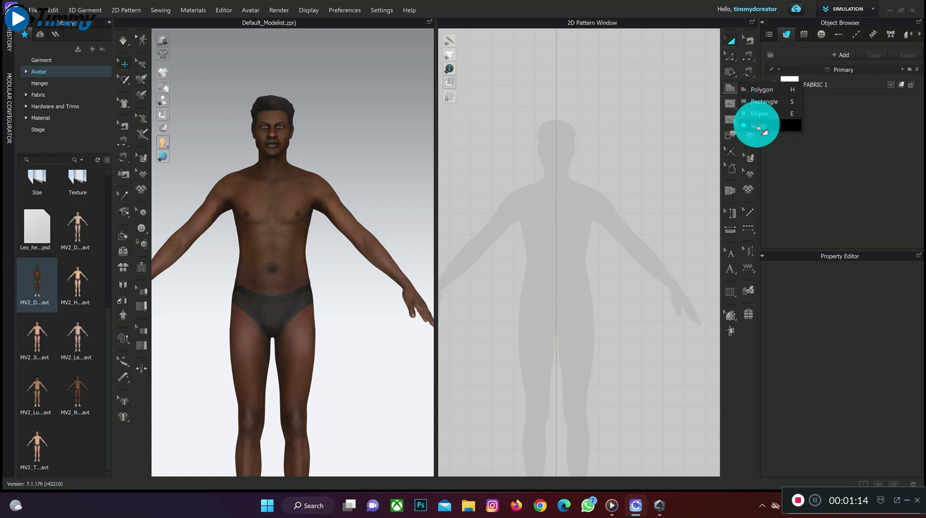
pyautogui.click(756, 95)
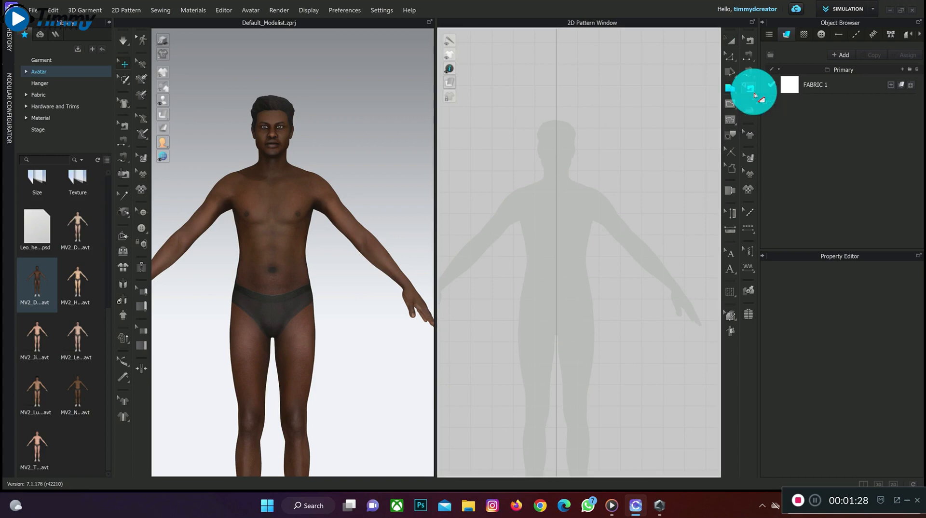
pyautogui.click(557, 194)
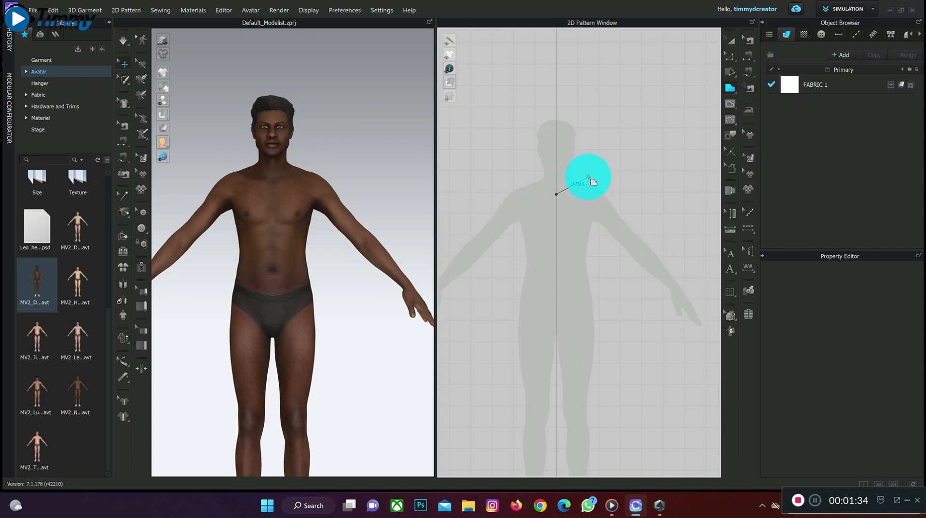
pyautogui.click(589, 179)
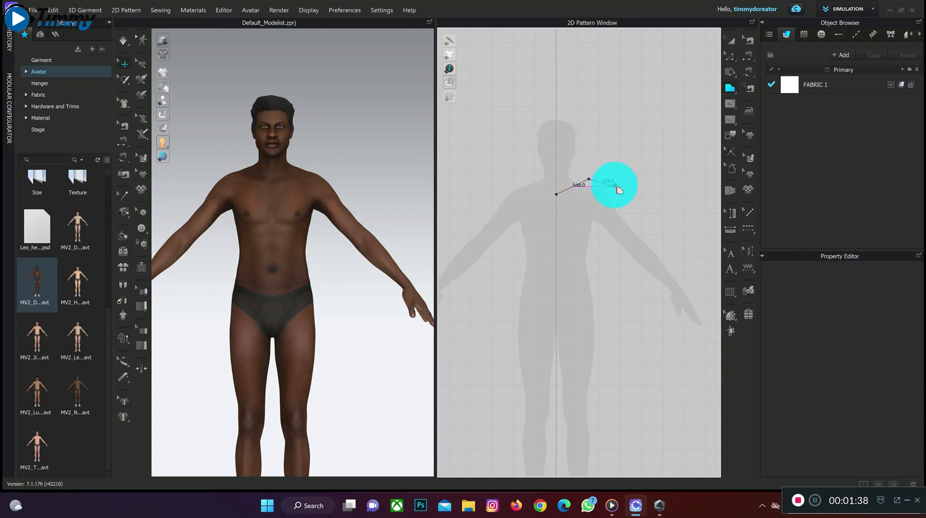
pyautogui.click(615, 186)
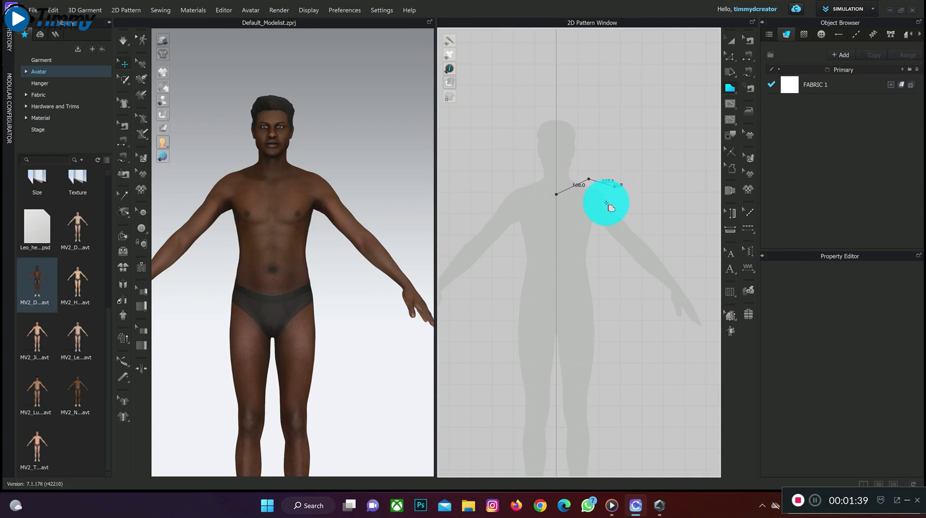
pyautogui.click(603, 233)
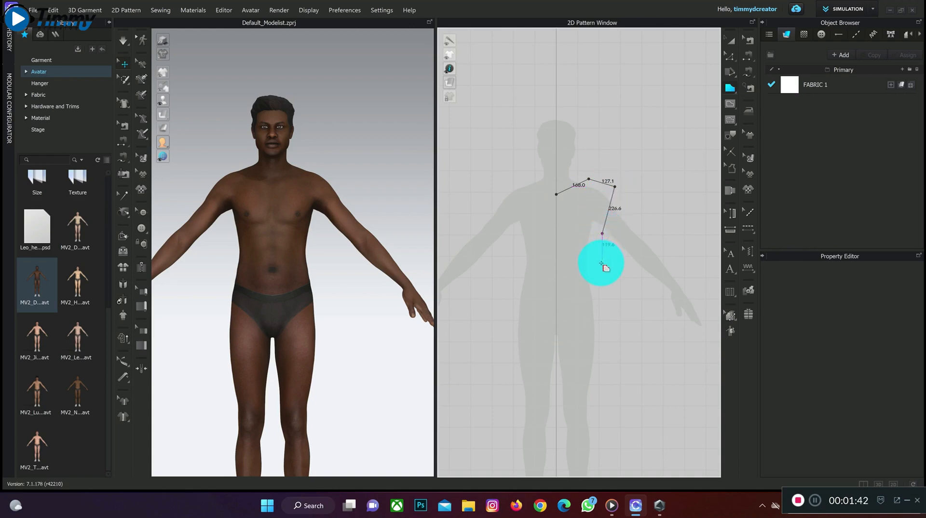
pyautogui.click(603, 265)
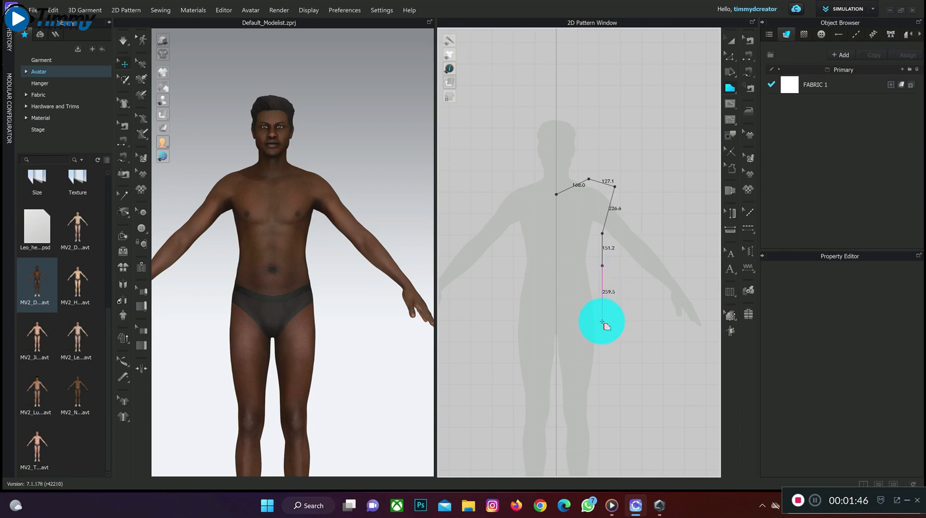
pyautogui.click(603, 321)
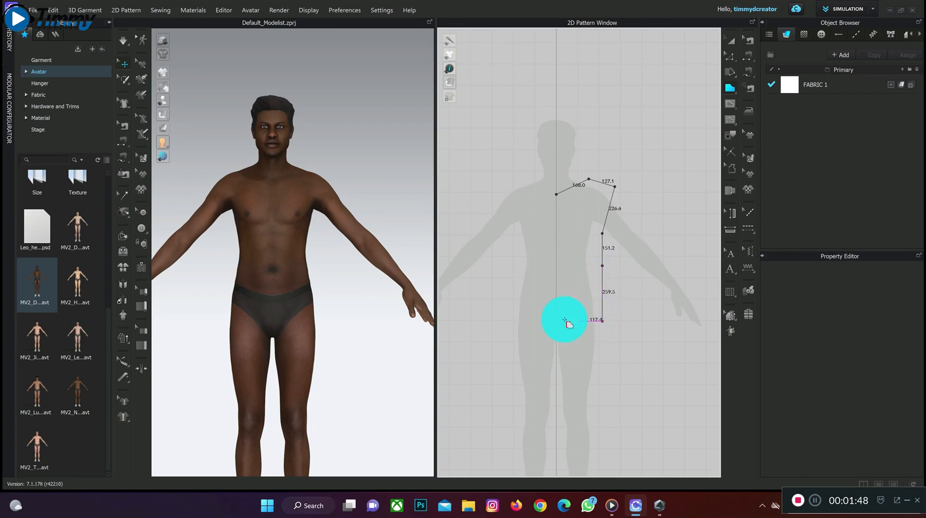
pyautogui.click(557, 321)
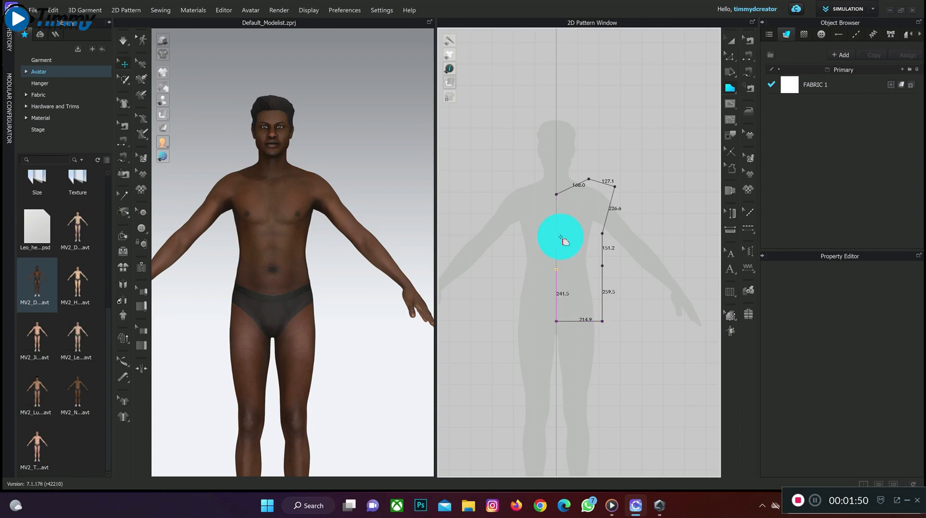
pyautogui.click(557, 196)
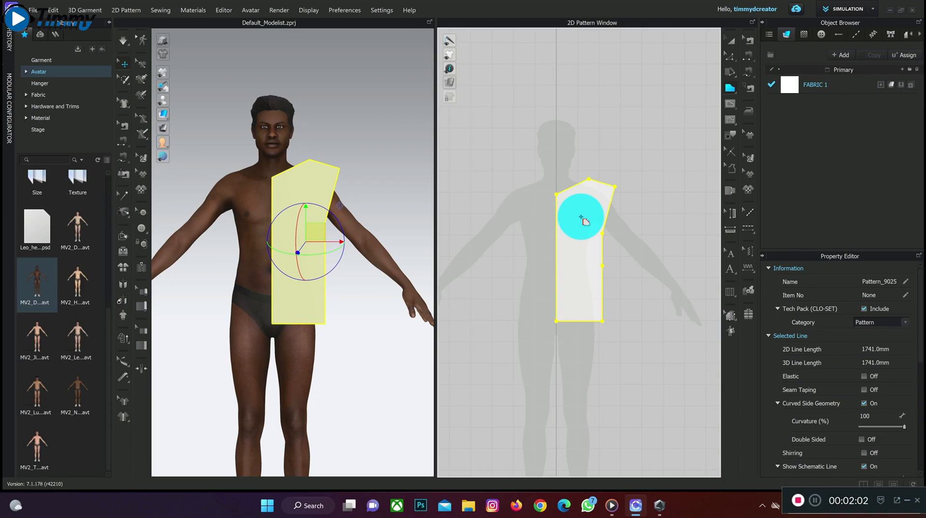
# - Clone the half bodice as a Symmetric Pattern (with Sewing) and place it level on the other side of the centre line
pyautogui.click(731, 47)
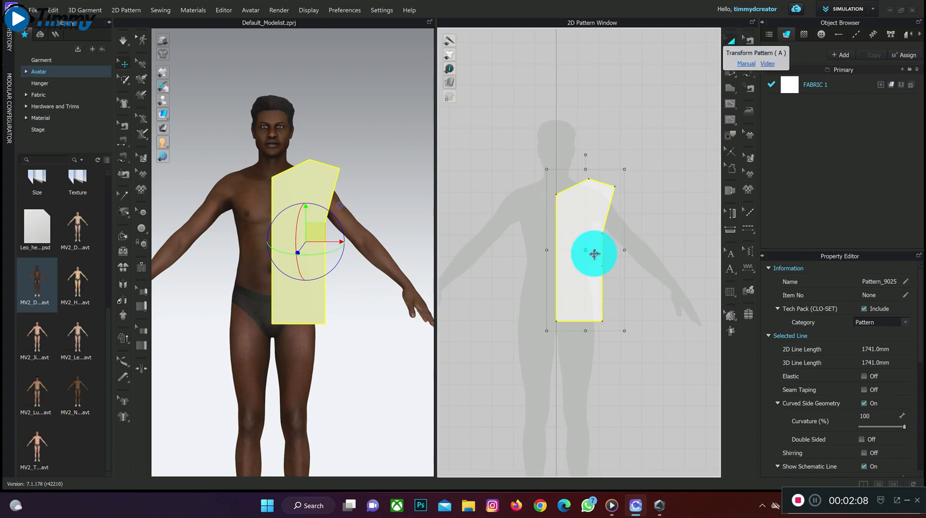
pyautogui.rightClick(587, 228)
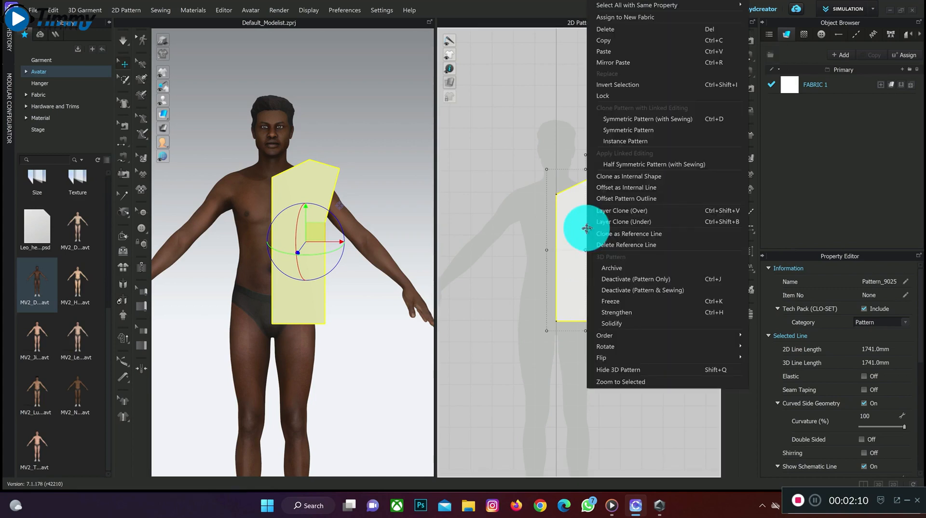
pyautogui.click(626, 122)
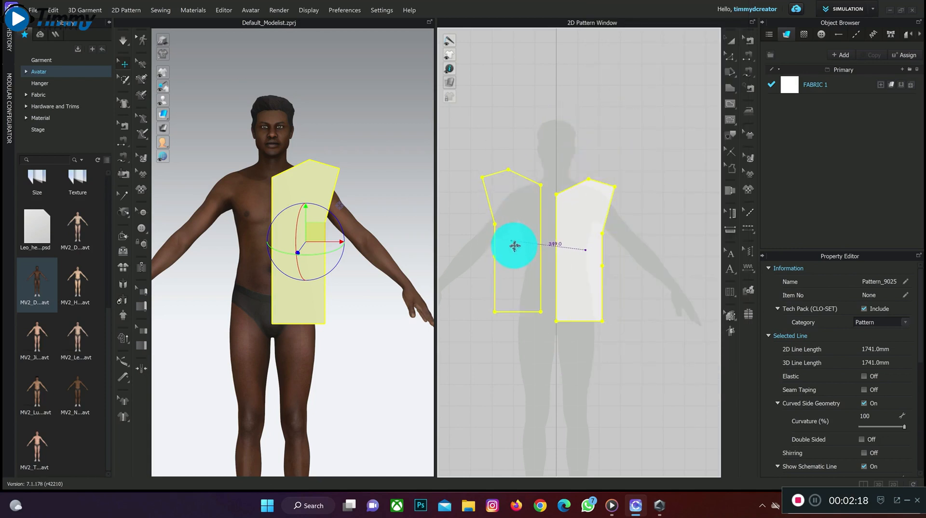
pyautogui.click(515, 251)
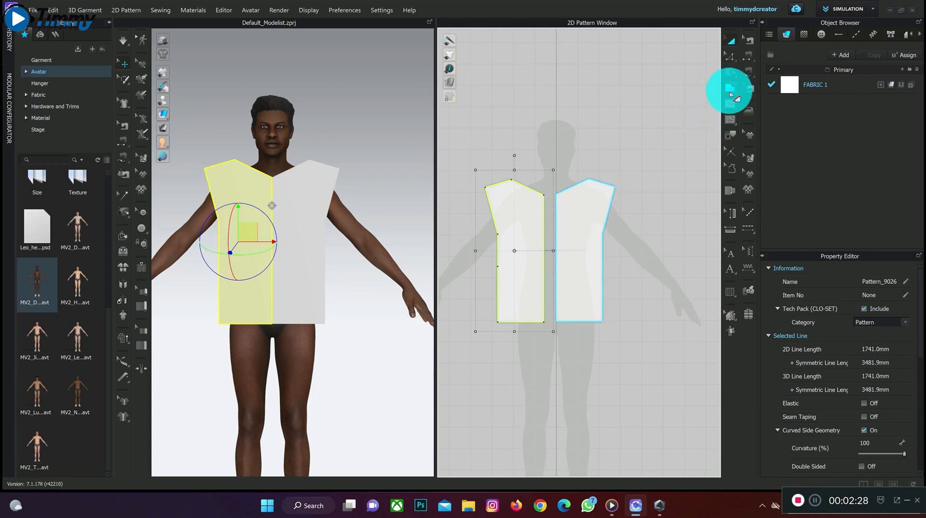
# - Curve the neckline to about 183 mm and the armhole to about 268 mm on the mirrored front pieces with Edit Curvature
pyautogui.click(731, 59)
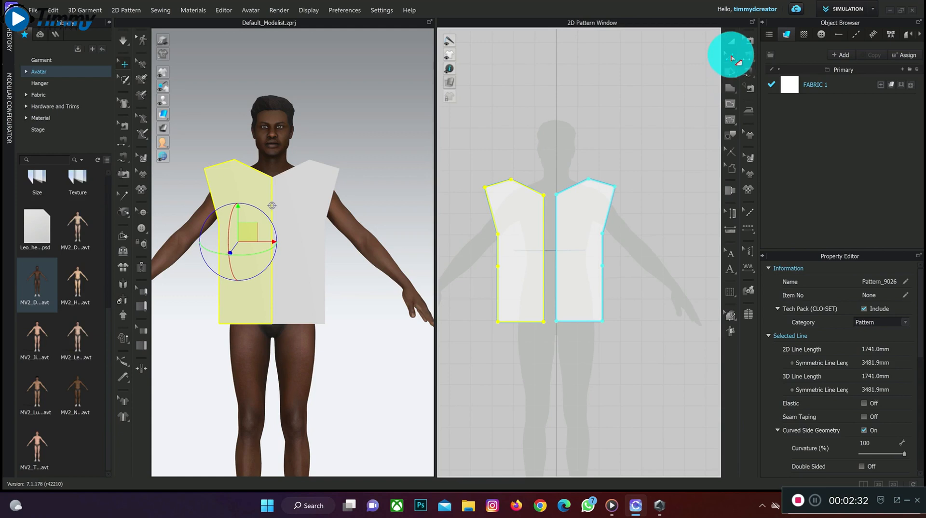
pyautogui.click(731, 59)
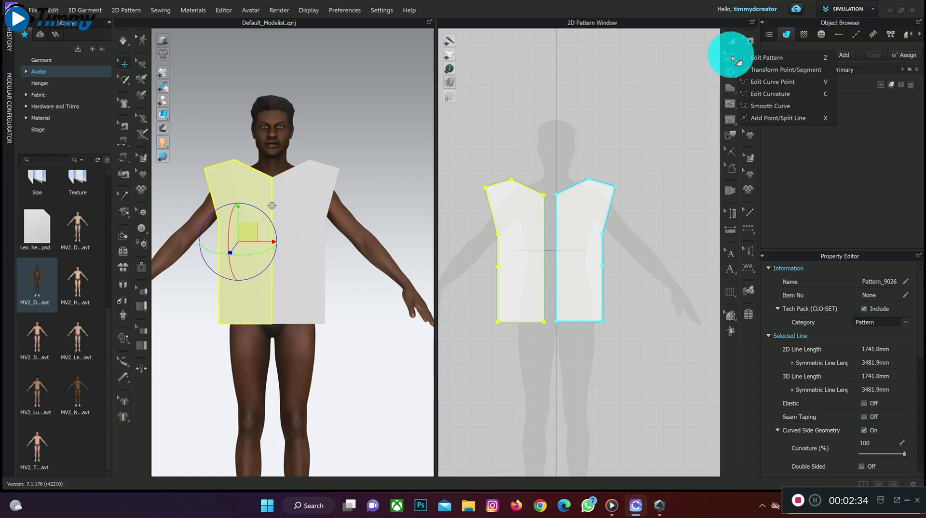
pyautogui.click(773, 98)
pyautogui.click(572, 190)
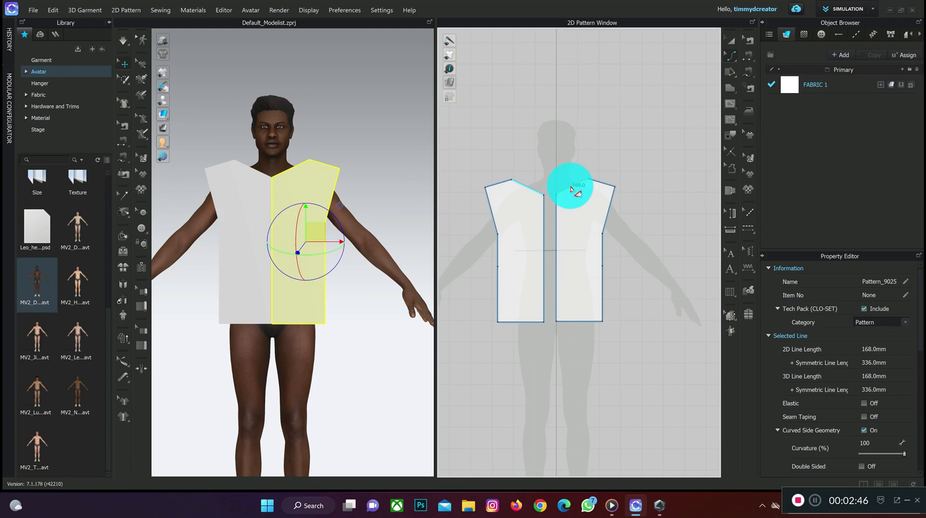
pyautogui.moveTo(574, 191); pyautogui.dragTo(577, 194)
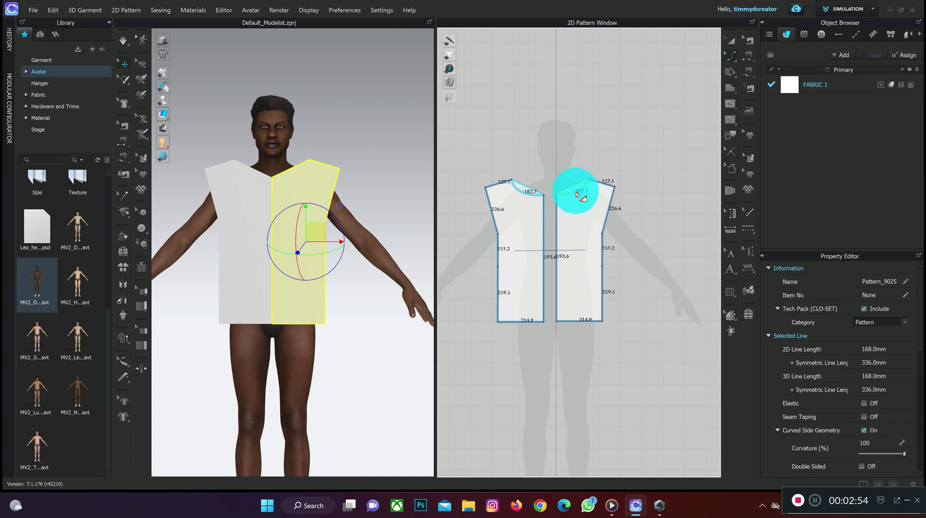
pyautogui.moveTo(578, 194); pyautogui.dragTo(578, 194)
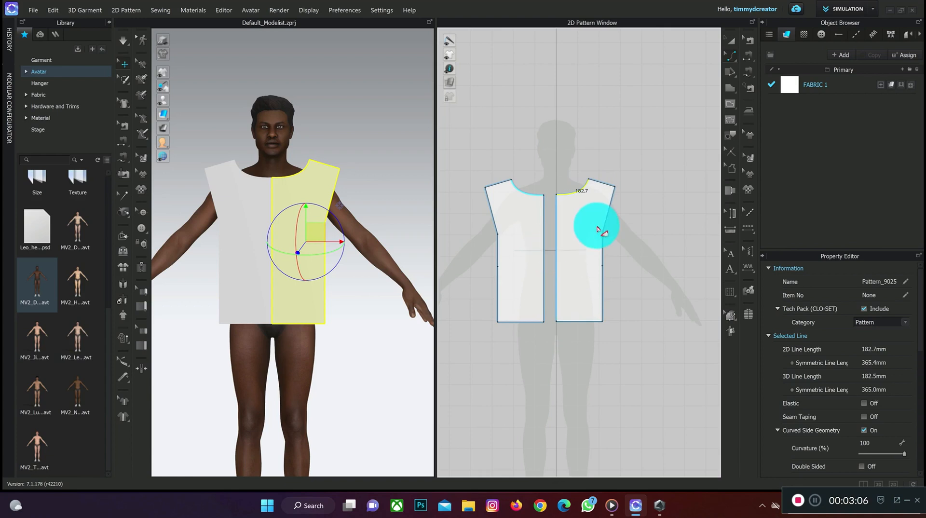
pyautogui.moveTo(606, 218); pyautogui.dragTo(595, 221)
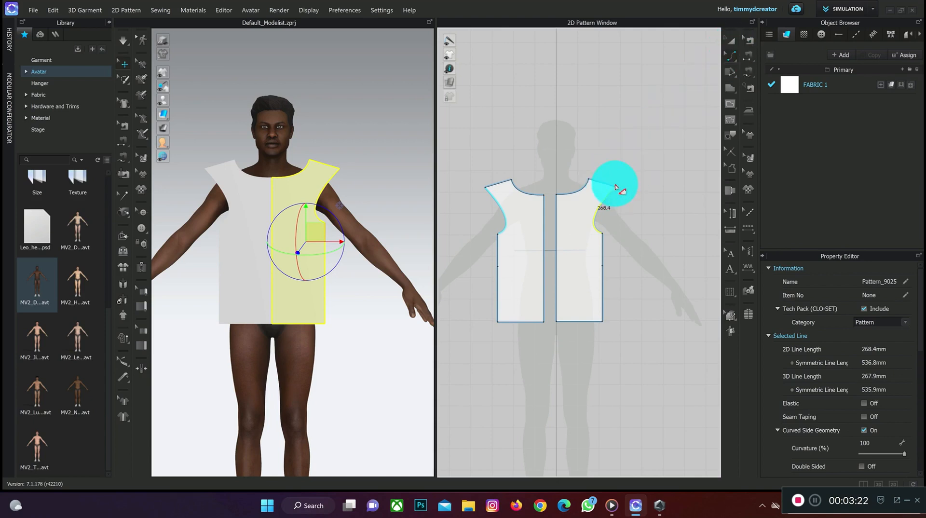
# - Move the outer shoulder point inward by about 20 mm and shift the neck-side shoulder point closer to the neck with Edit Pattern
pyautogui.click(732, 57)
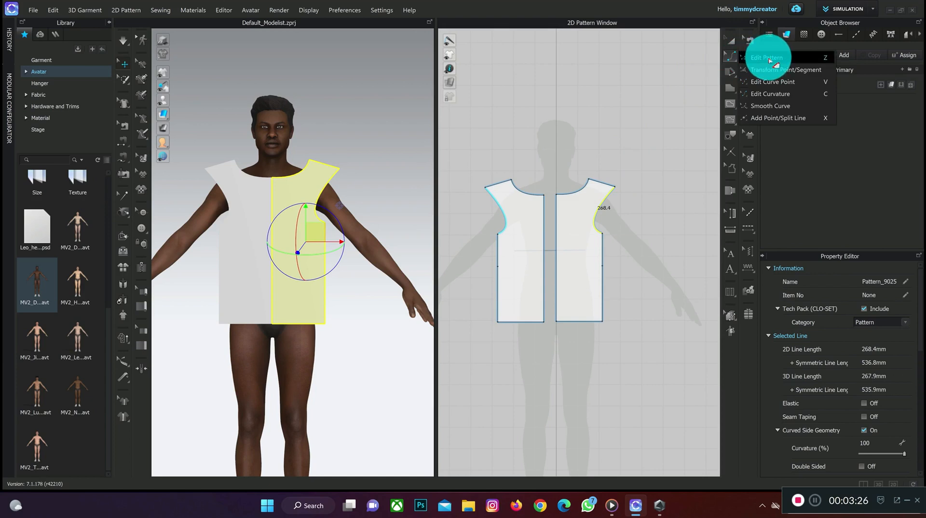
pyautogui.click(614, 188)
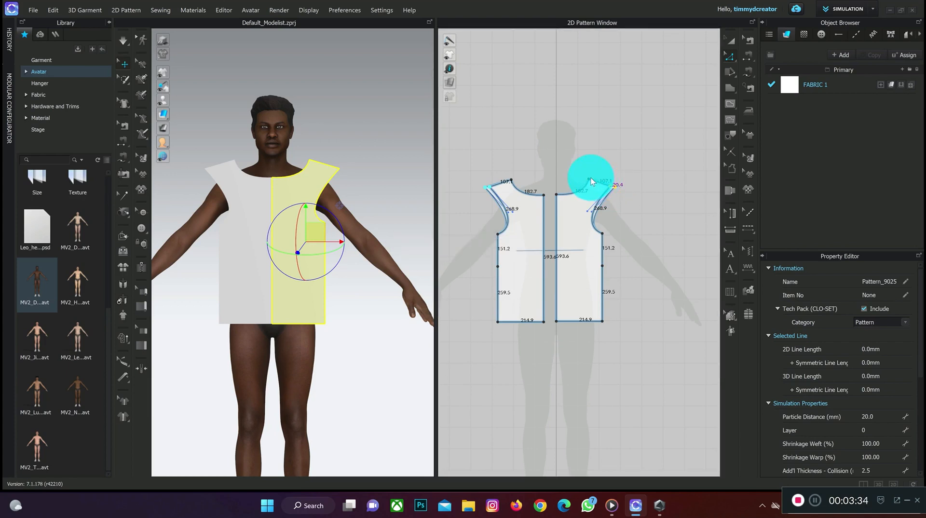
pyautogui.moveTo(593, 181); pyautogui.dragTo(557, 192)
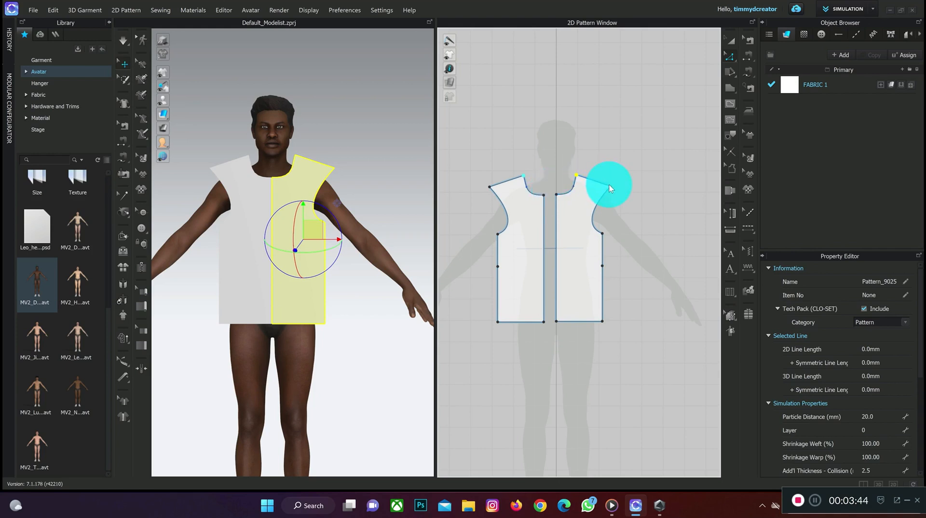
# - Copy the right-hand front half bodice and paste the duplicate well to the right of both front pieces in the 2D pattern window, level with them
pyautogui.scroll(-5, 597, 219)
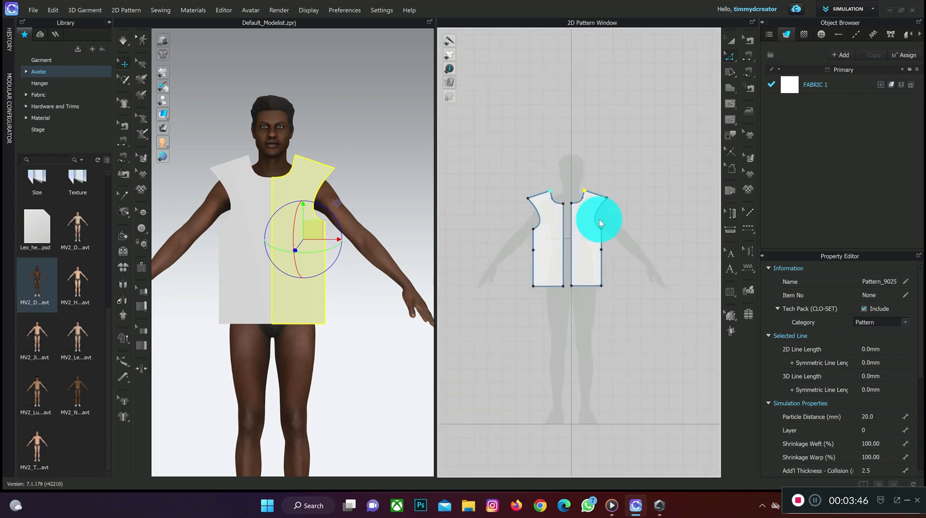
pyautogui.moveTo(586, 224); pyautogui.dragTo(549, 218, button='middle')
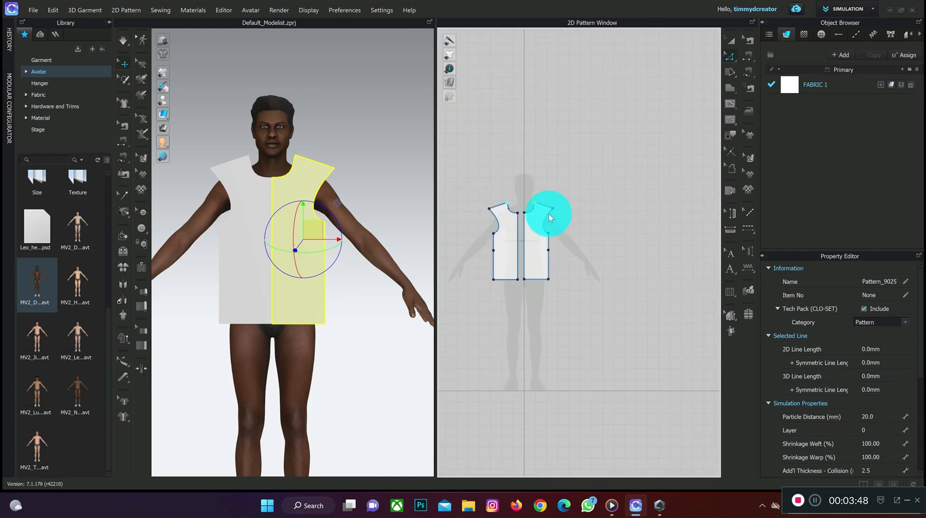
pyautogui.moveTo(368, 215)
pyautogui.mouseDown(button='right')
pyautogui.moveTo(289, 213)
pyautogui.moveTo(372, 213)
pyautogui.mouseUp(button='right')
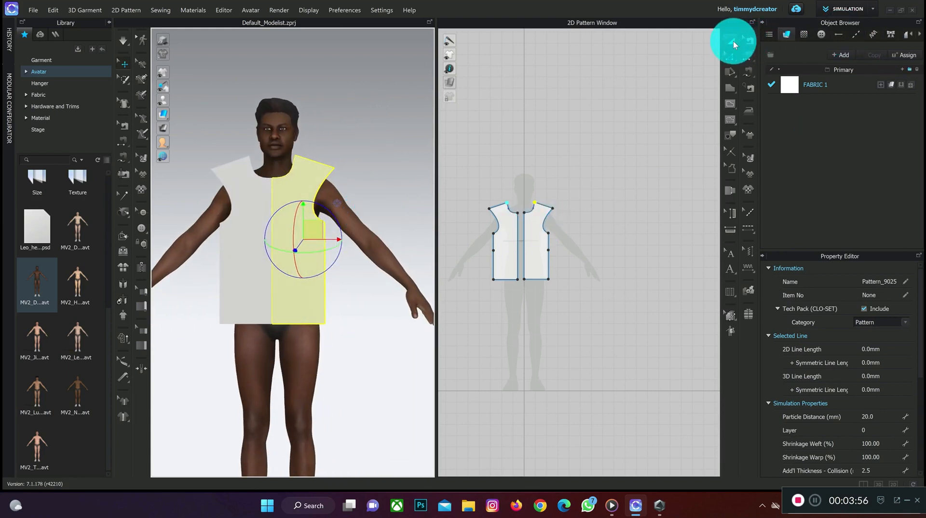
pyautogui.click(748, 43)
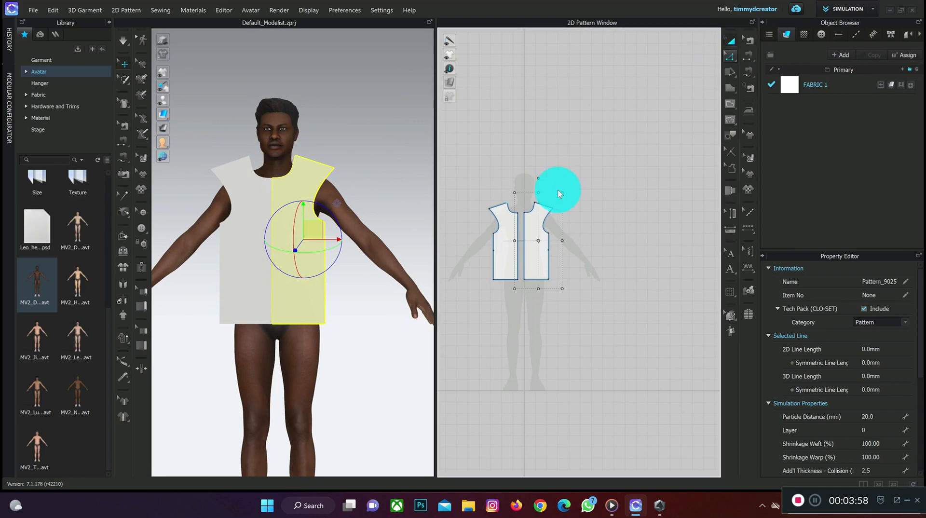
pyautogui.click(542, 221)
pyautogui.click(541, 221)
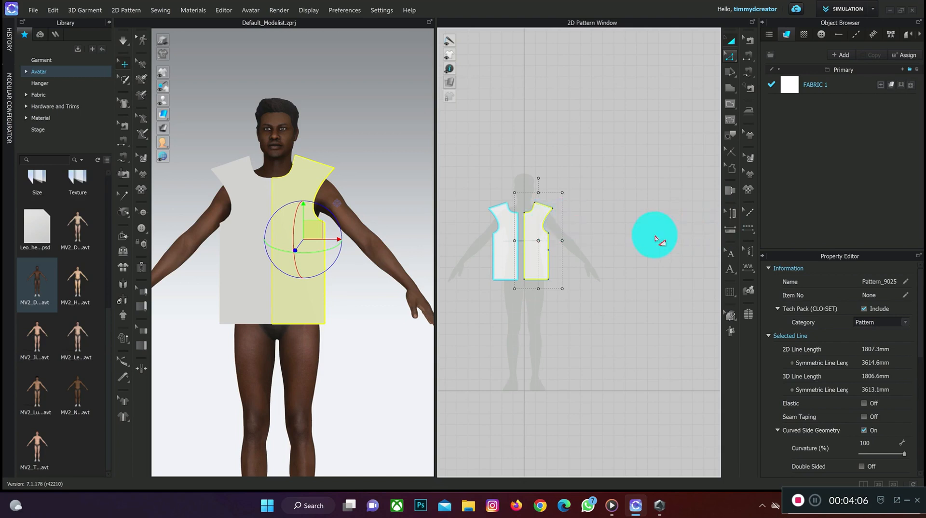
pyautogui.rightClick(538, 216)
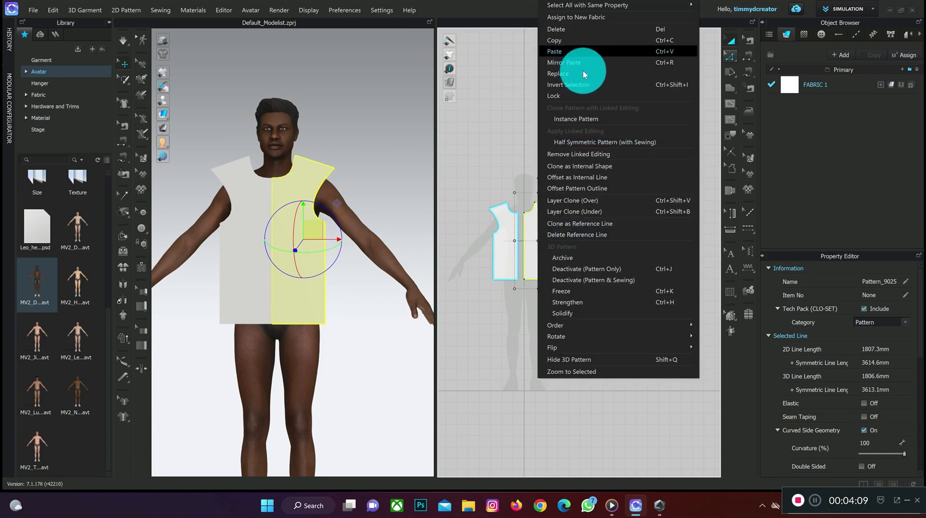
pyautogui.click(618, 41)
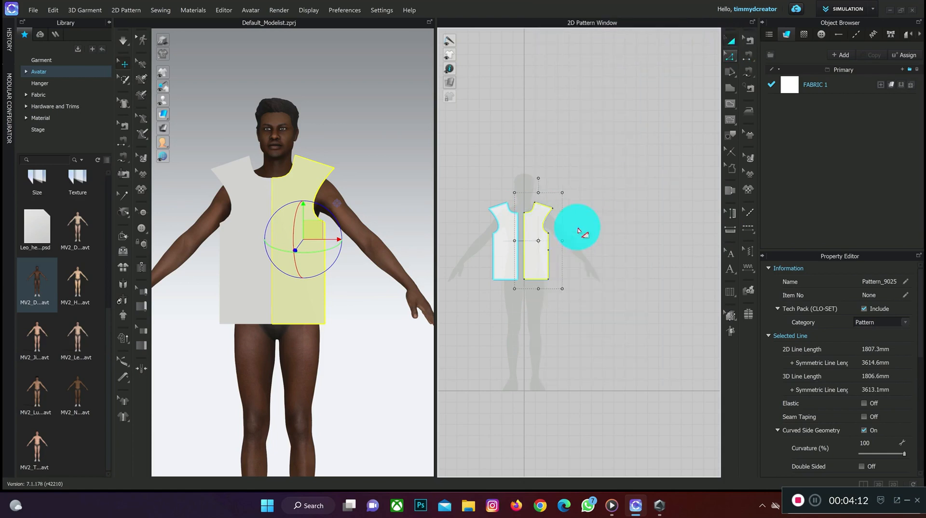
pyautogui.rightClick(605, 218)
pyautogui.click(623, 227)
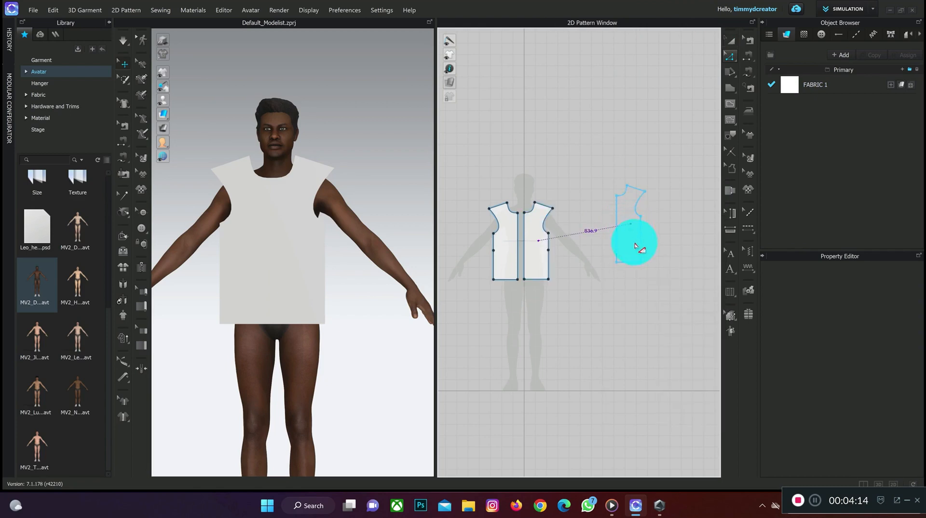
pyautogui.click(660, 245)
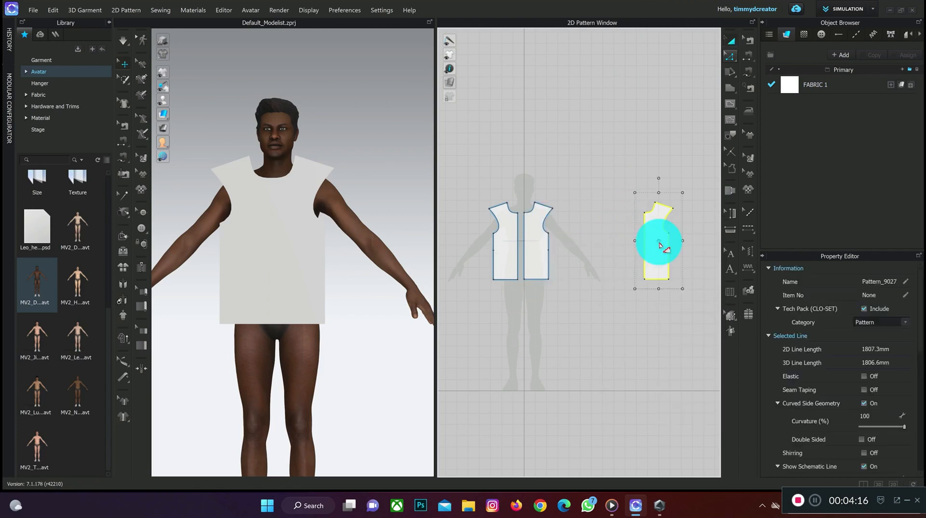
pyautogui.click(546, 239)
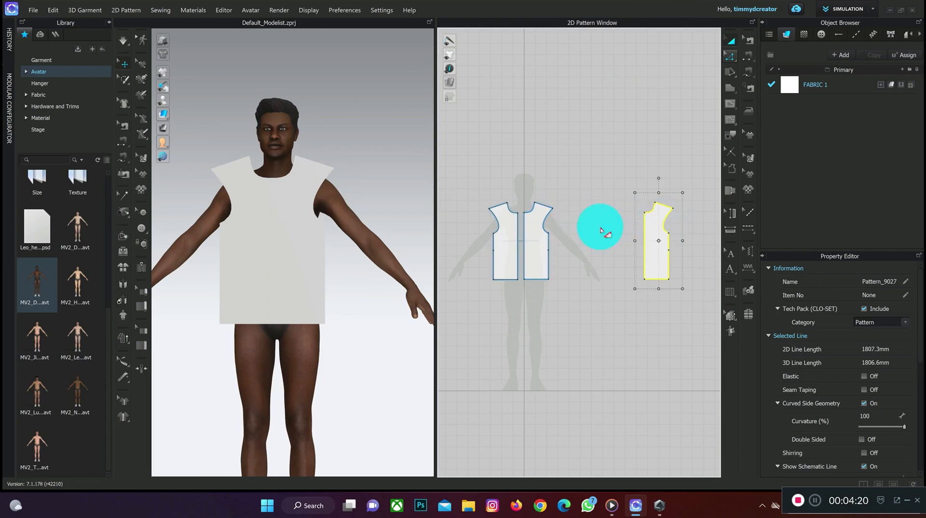
pyautogui.click(539, 230)
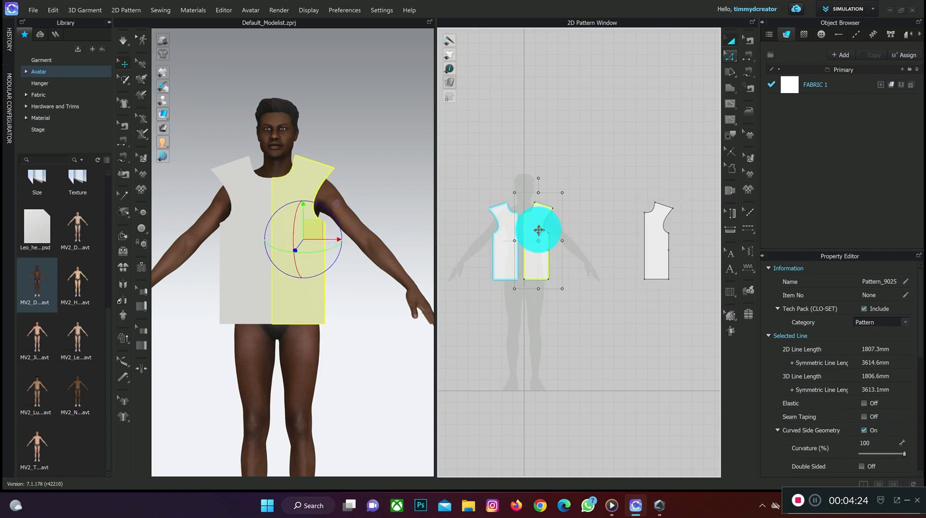
pyautogui.rightClick(539, 230)
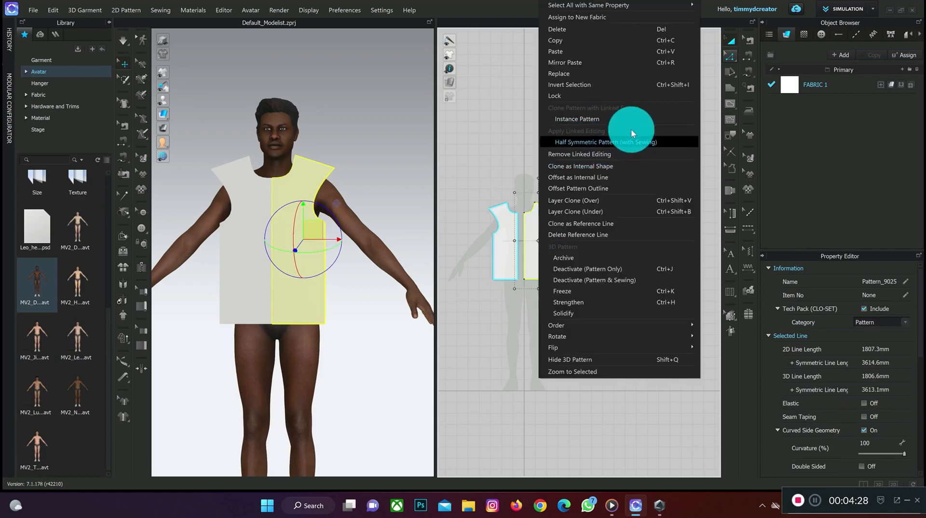
pyautogui.click(713, 98)
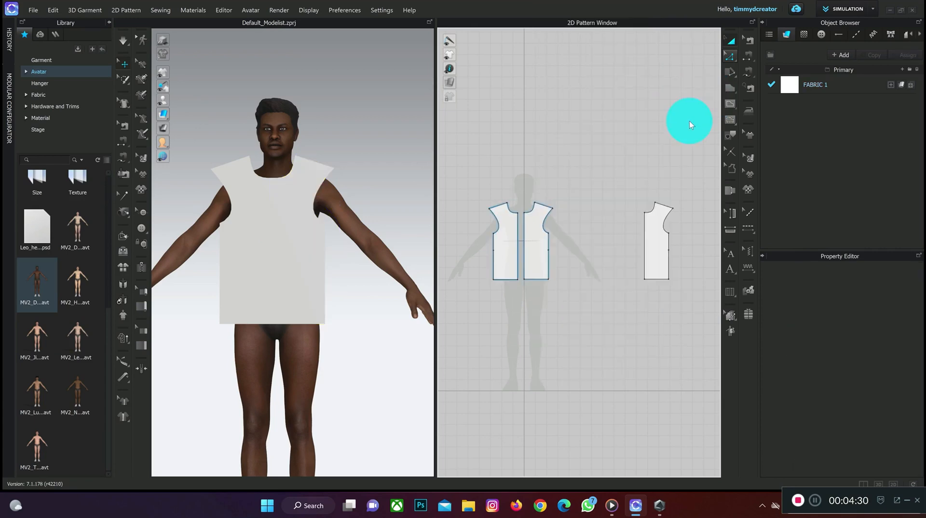
# - Move the pasted half bodice sideways toward the avatar in the 3D window
pyautogui.click(652, 221)
pyautogui.scroll(-3, 366, 217)
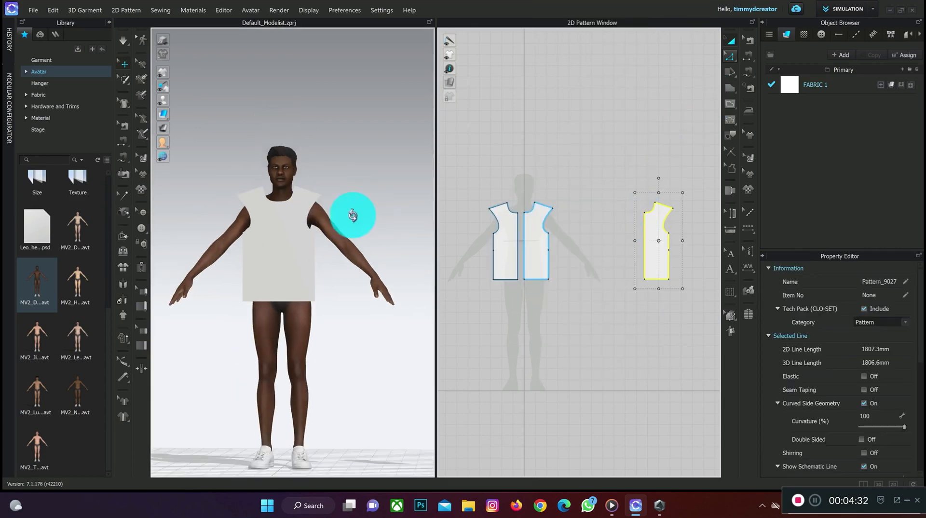
pyautogui.moveTo(353, 216)
pyautogui.mouseDown(button='right')
pyautogui.moveTo(370, 211)
pyautogui.moveTo(275, 229)
pyautogui.moveTo(336, 214)
pyautogui.mouseUp(button='right')
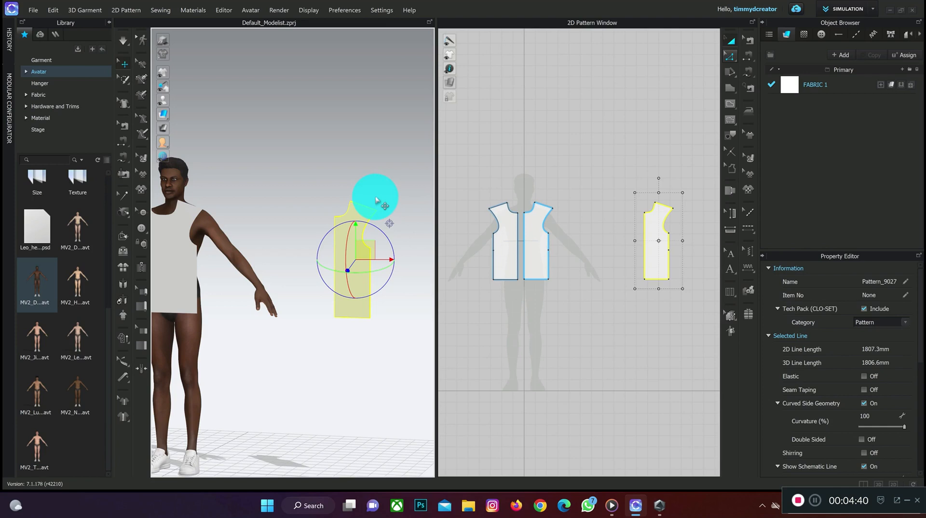
pyautogui.moveTo(371, 197); pyautogui.dragTo(356, 214, button='right')
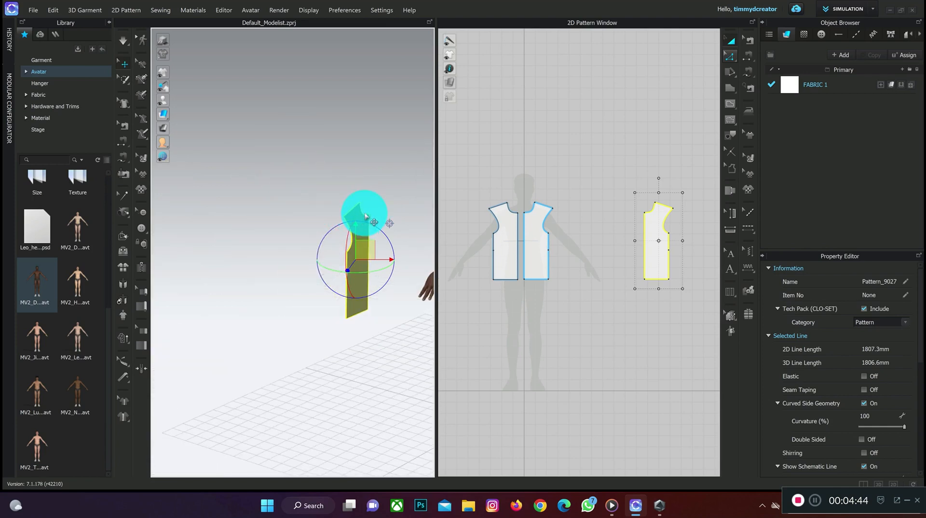
pyautogui.moveTo(363, 219)
pyautogui.mouseDown(button='right')
pyautogui.moveTo(415, 214)
pyautogui.moveTo(367, 220)
pyautogui.mouseUp(button='right')
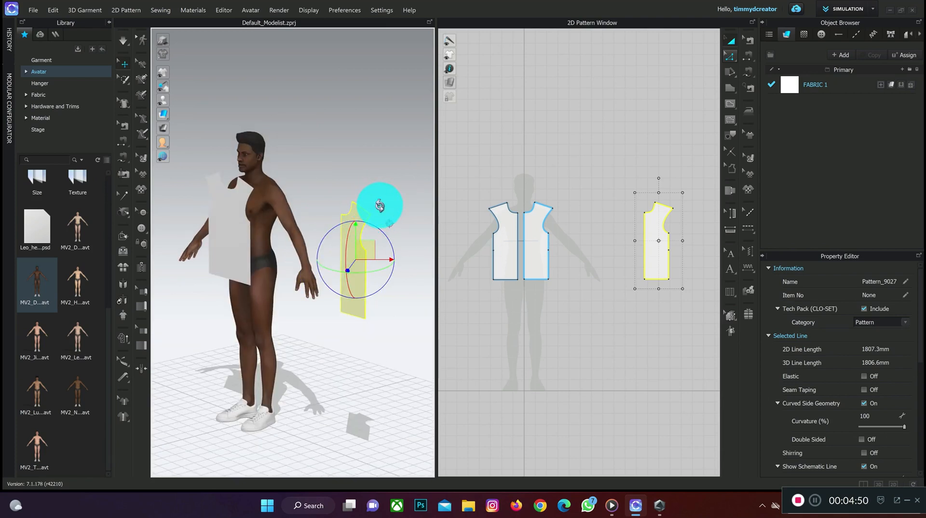
pyautogui.moveTo(380, 206); pyautogui.dragTo(359, 216, button='right')
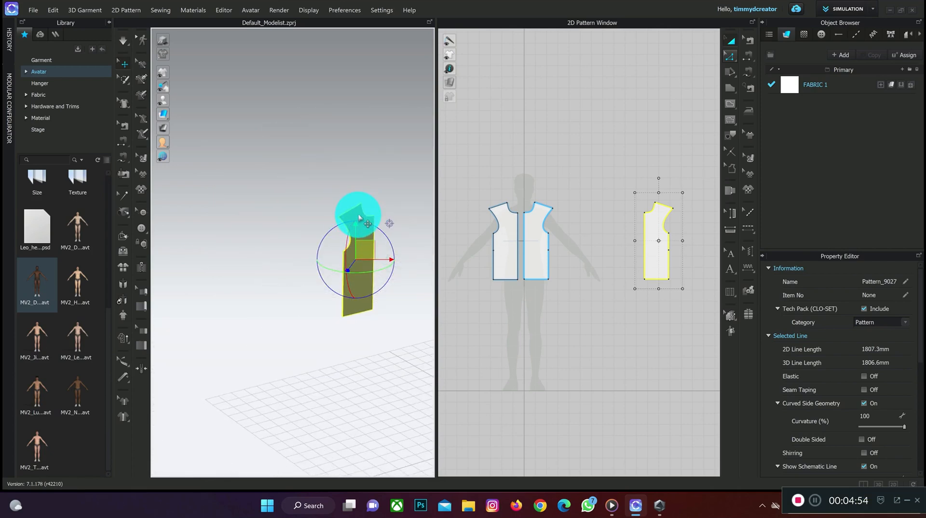
pyautogui.moveTo(355, 221); pyautogui.dragTo(432, 216, button='right')
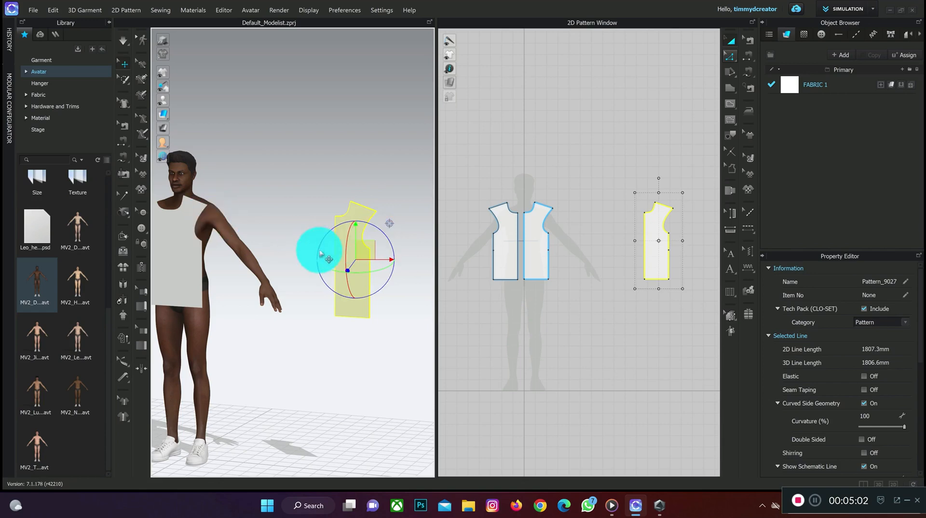
pyautogui.moveTo(374, 261); pyautogui.dragTo(254, 244)
pyautogui.moveTo(253, 243)
pyautogui.mouseDown(button='right')
pyautogui.moveTo(237, 243)
pyautogui.moveTo(269, 238)
pyautogui.mouseUp(button='right')
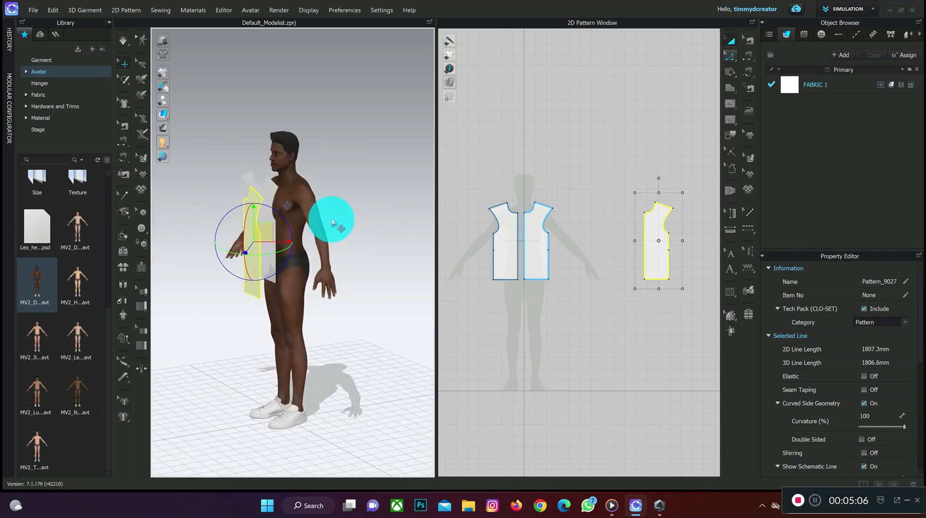
# - Position the pasted half bodice behind the avatar's back in 3D, with its centre edge along the middle of the back
pyautogui.moveTo(331, 217); pyautogui.dragTo(260, 219, button='right')
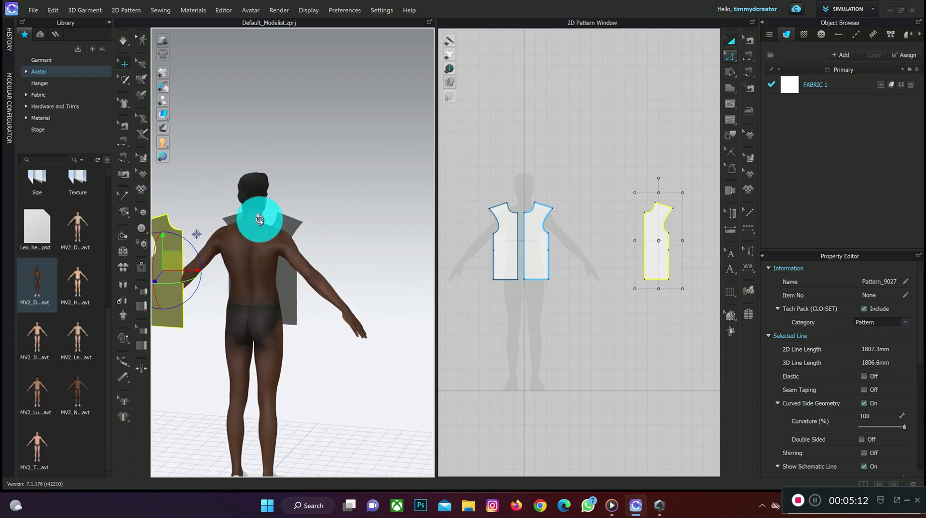
pyautogui.moveTo(188, 270); pyautogui.dragTo(300, 263)
pyautogui.moveTo(313, 260); pyautogui.dragTo(193, 258, button='right')
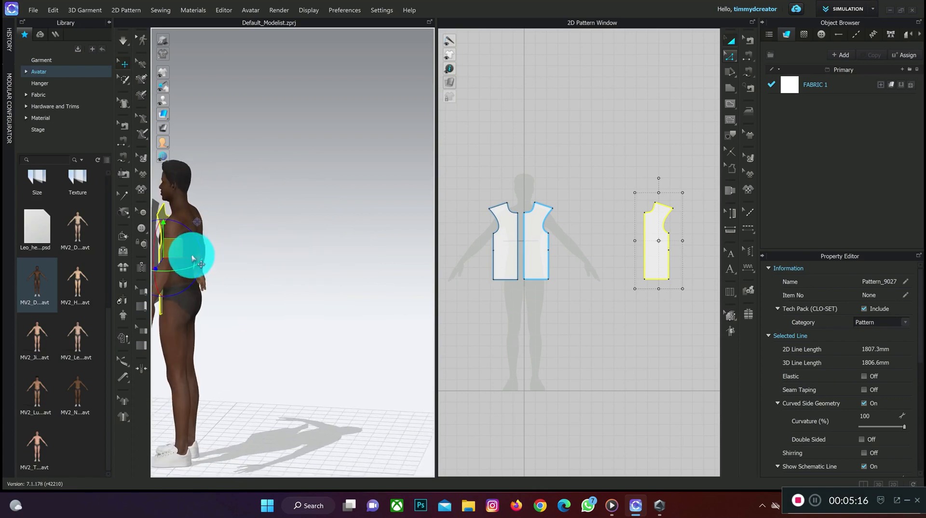
pyautogui.moveTo(192, 257); pyautogui.dragTo(233, 257)
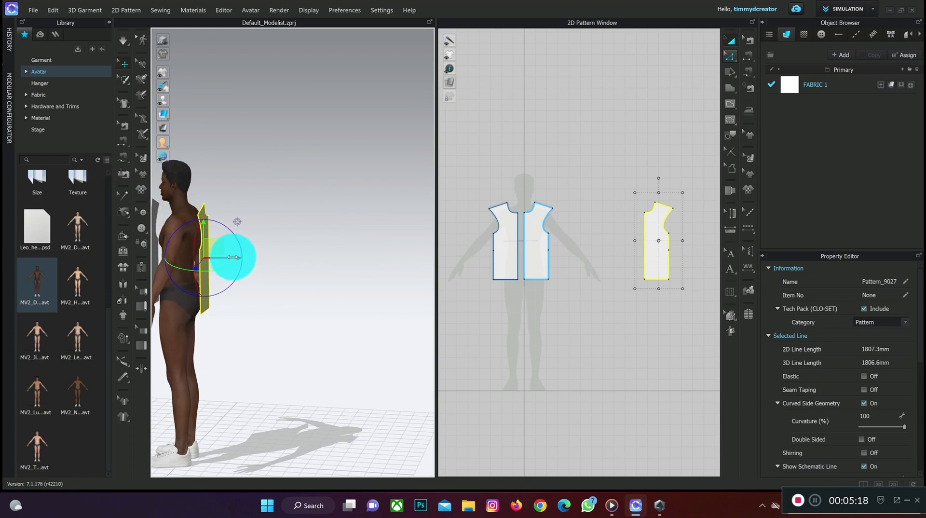
pyautogui.moveTo(271, 247); pyautogui.dragTo(275, 275, button='right')
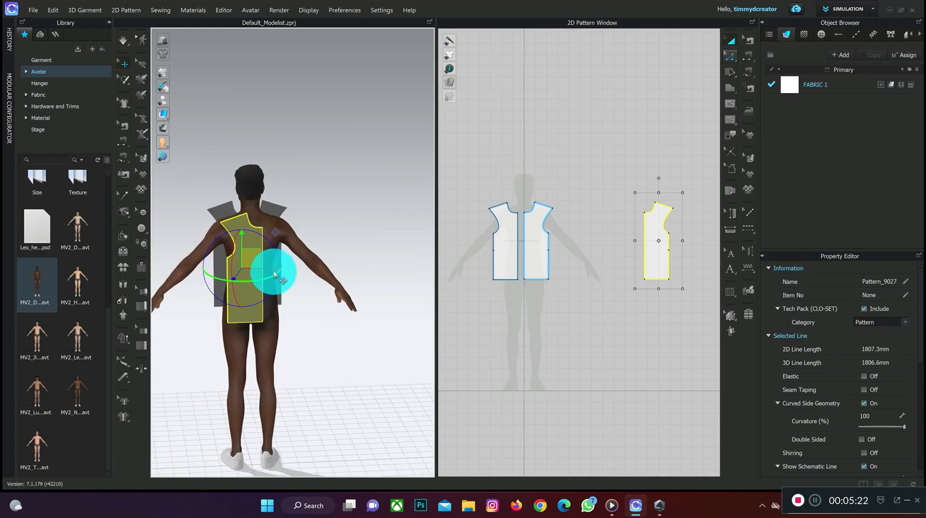
pyautogui.moveTo(274, 270); pyautogui.dragTo(265, 269)
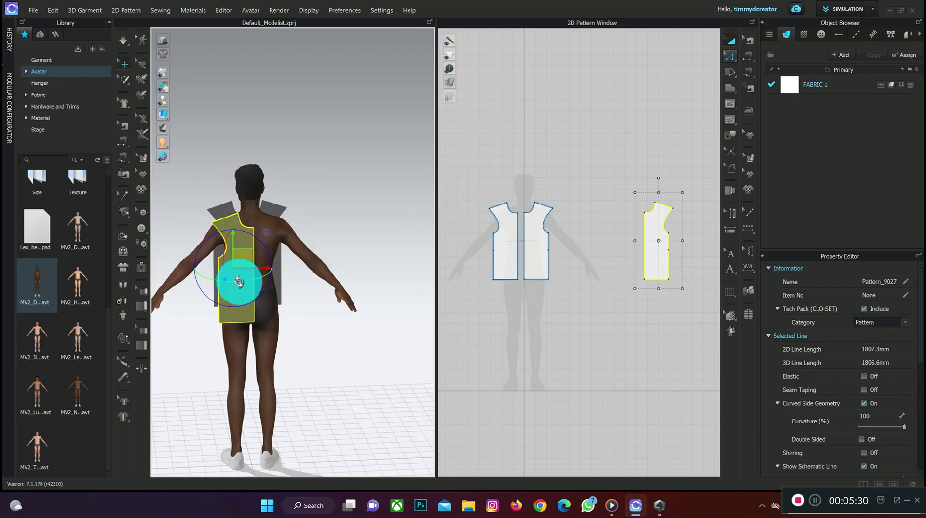
# - Clone the back half bodice as a Symmetric Pattern (with Sewing) and place it beside the original's centre edge
pyautogui.rightClick(664, 232)
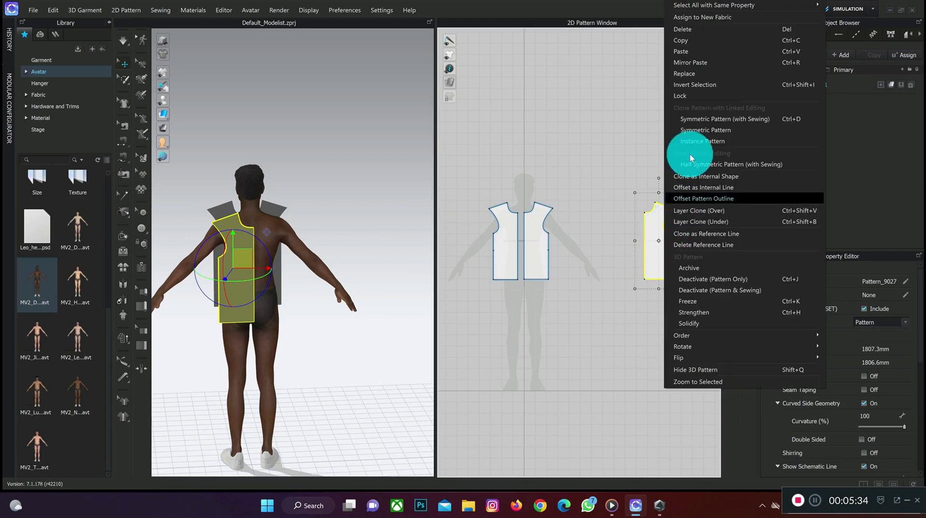
pyautogui.click(718, 119)
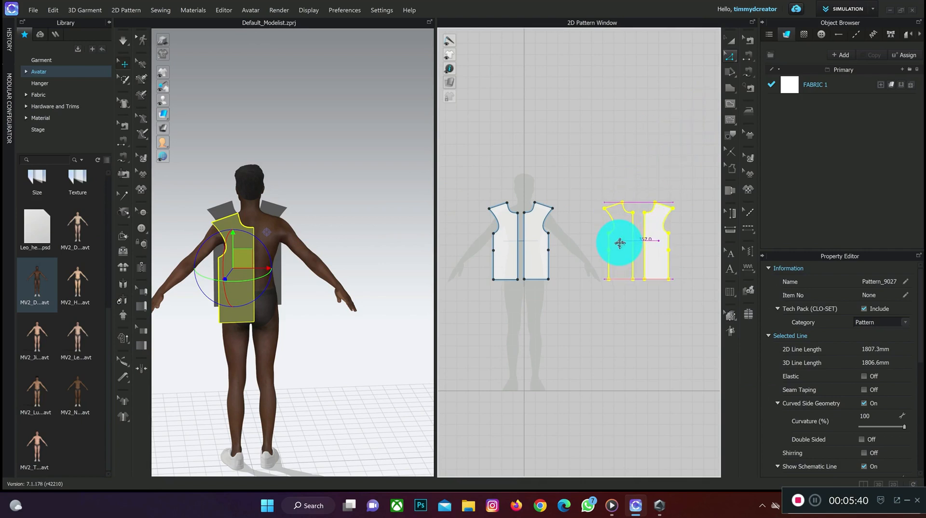
pyautogui.click(620, 243)
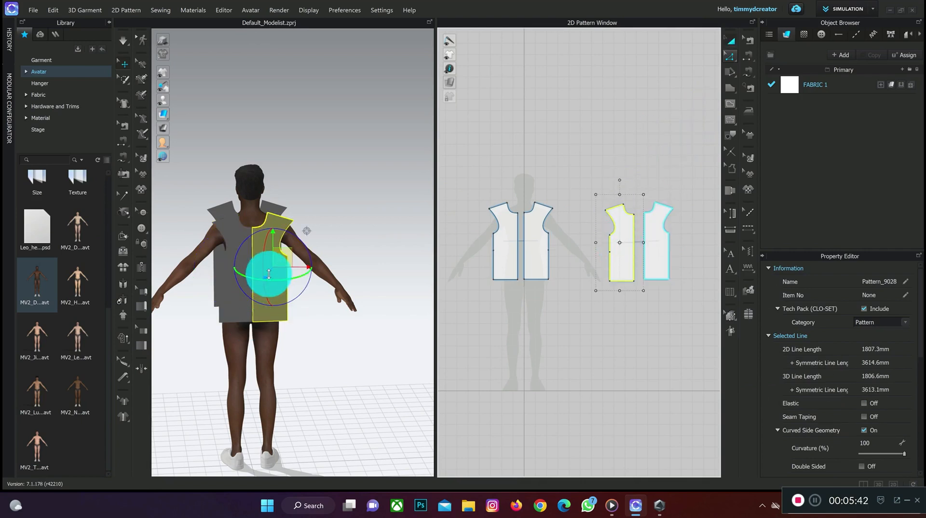
# - Select both back pieces on the avatar and apply Flip Normal to turn their outer fabric side outward
pyautogui.keyDown('shift'); pyautogui.click(232, 241); pyautogui.keyUp('shift')
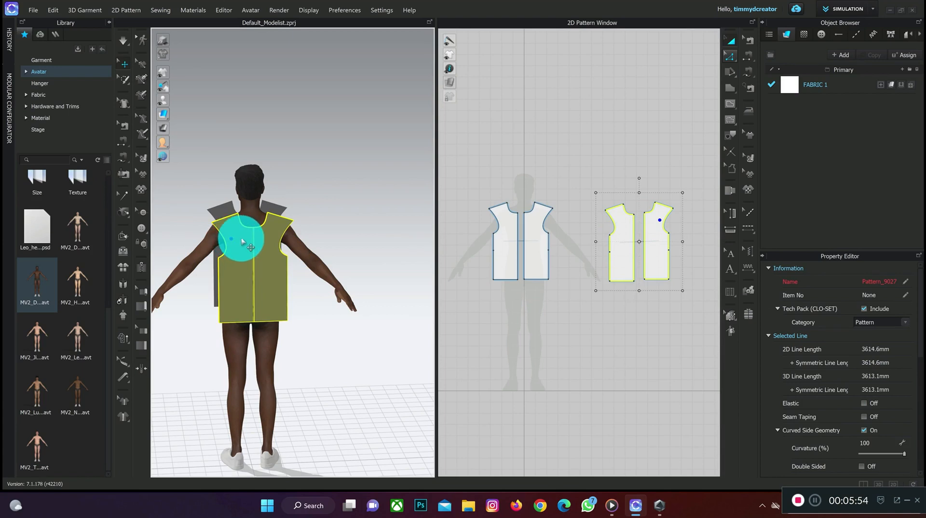
pyautogui.rightClick(243, 241)
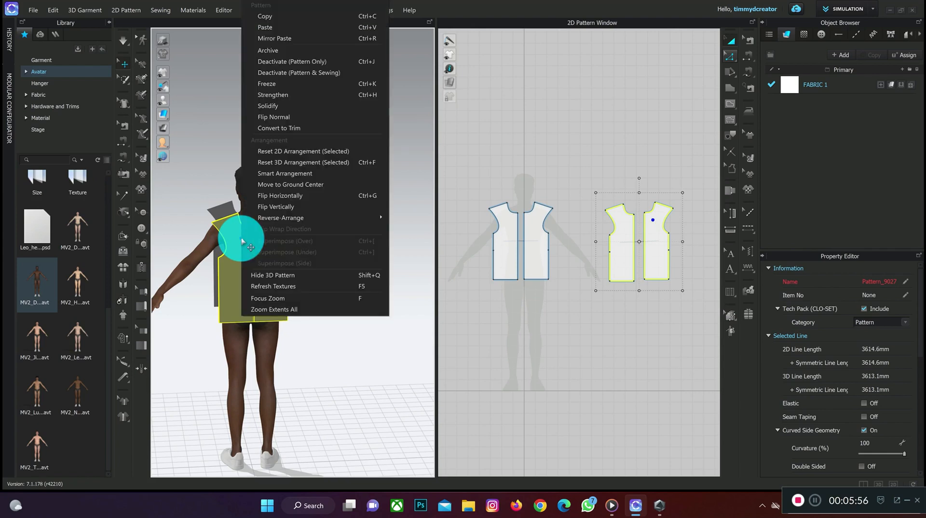
pyautogui.click(283, 117)
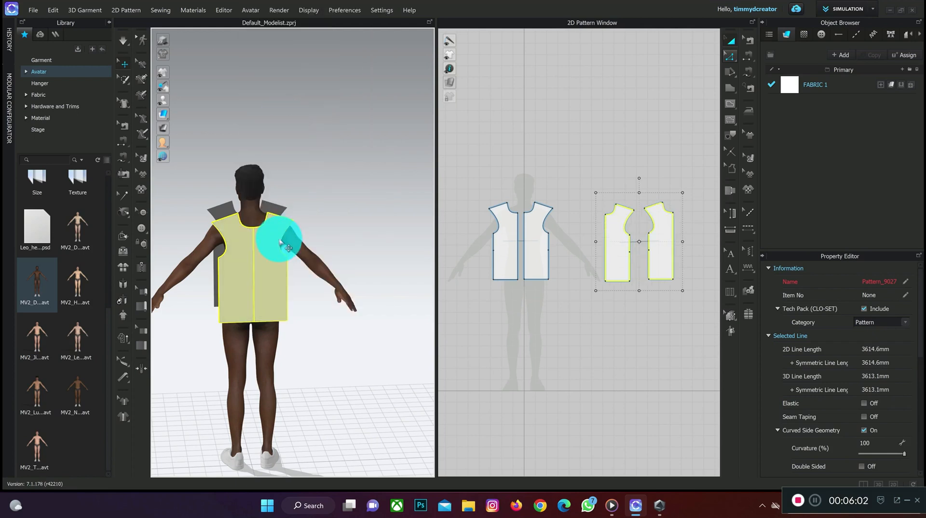
pyautogui.click(269, 254)
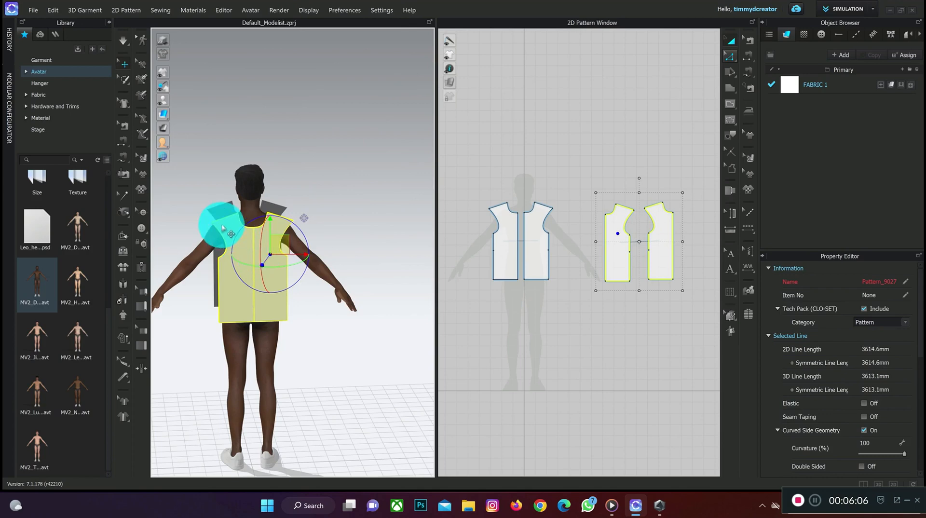
pyautogui.moveTo(217, 220); pyautogui.dragTo(243, 215, button='right')
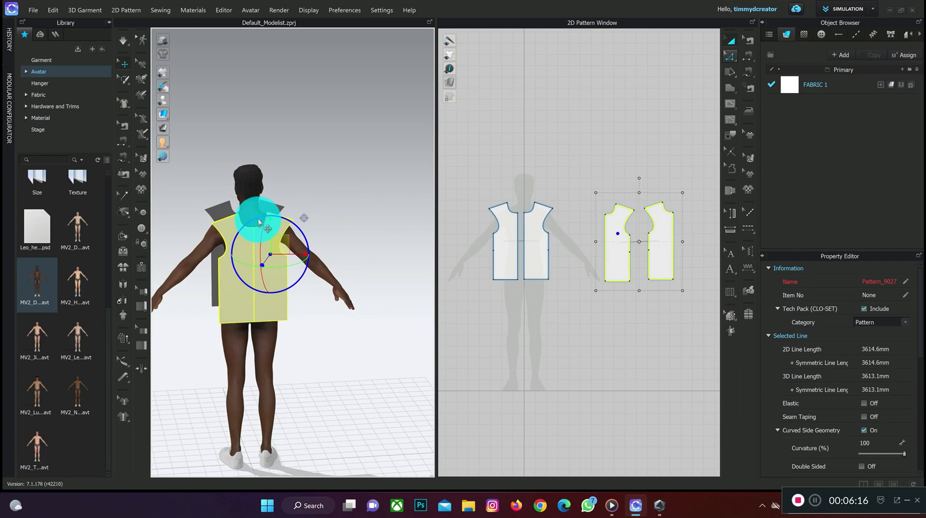
pyautogui.moveTo(260, 222); pyautogui.dragTo(226, 196, button='right')
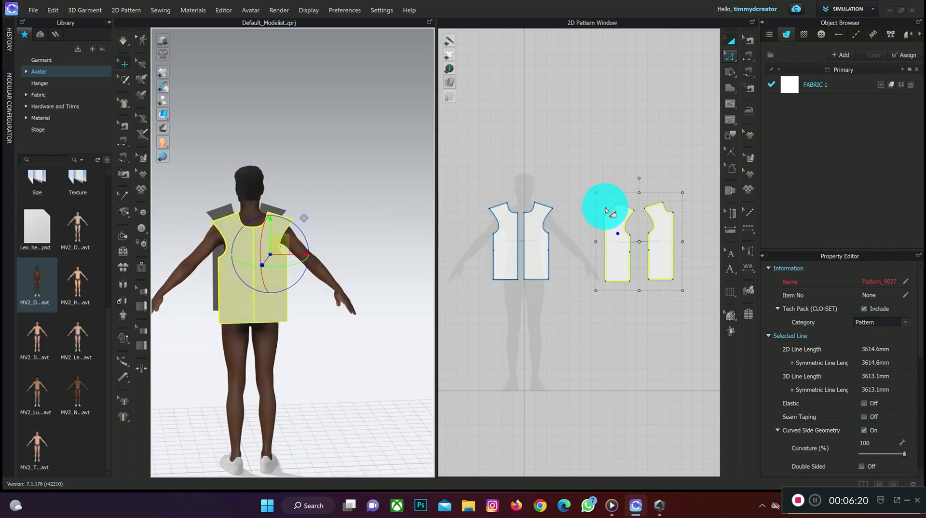
pyautogui.scroll(3, 632, 203)
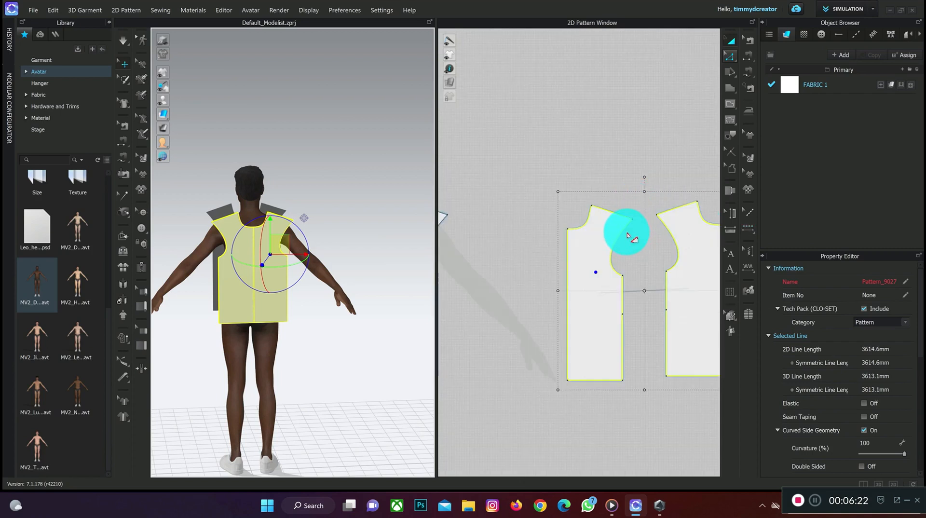
# - Rearrange the back pieces in the 2D pattern window so their straight centre edges face each other with a narrow gap
pyautogui.scroll(-1, 627, 231)
pyautogui.moveTo(624, 230); pyautogui.dragTo(540, 224, button='middle')
pyautogui.scroll(-3, 539, 223)
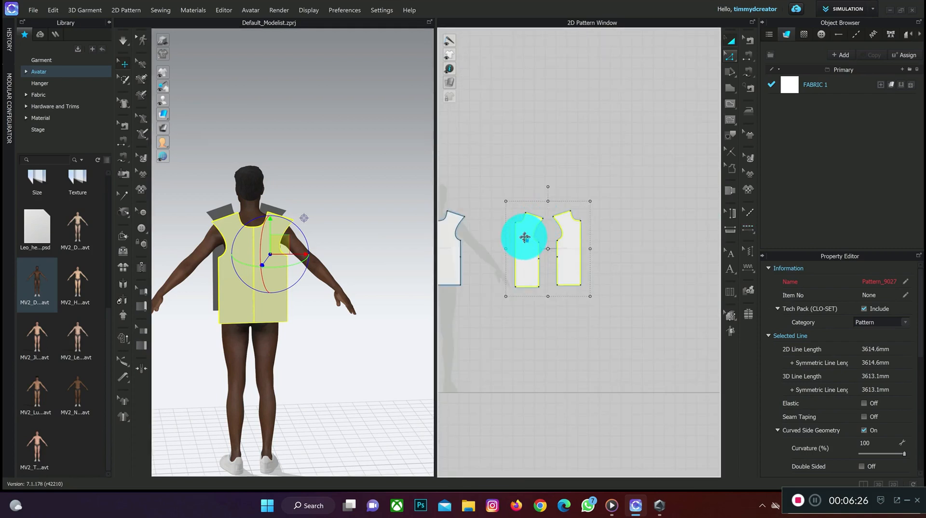
pyautogui.click(544, 157)
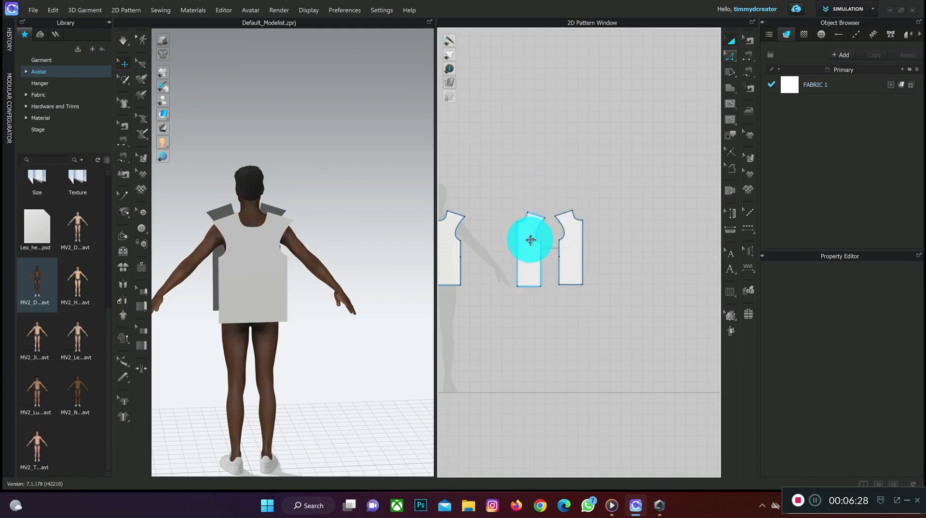
pyautogui.click(531, 240)
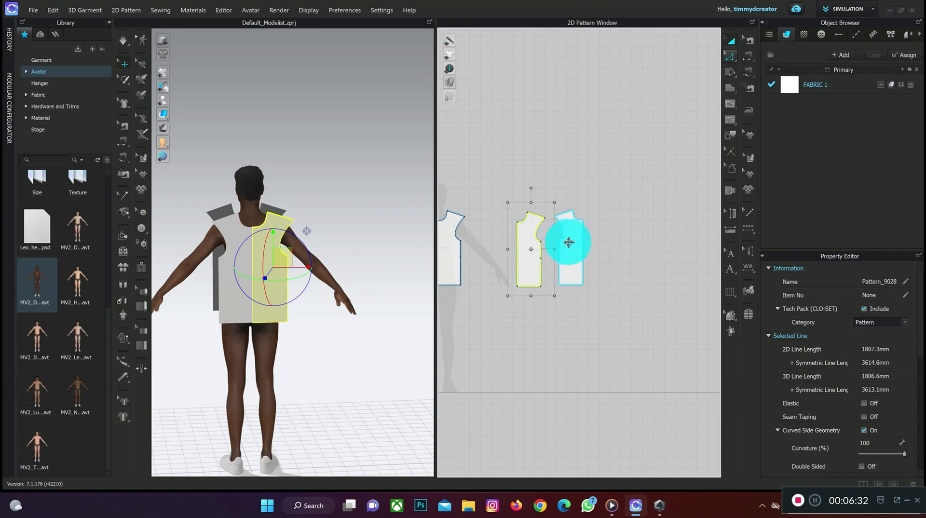
pyautogui.moveTo(569, 243); pyautogui.dragTo(602, 230)
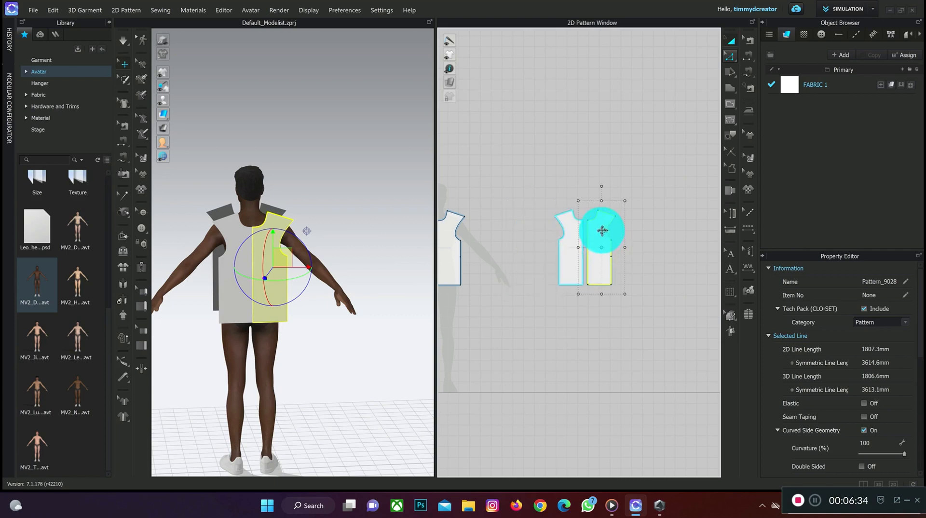
pyautogui.scroll(5, 602, 230)
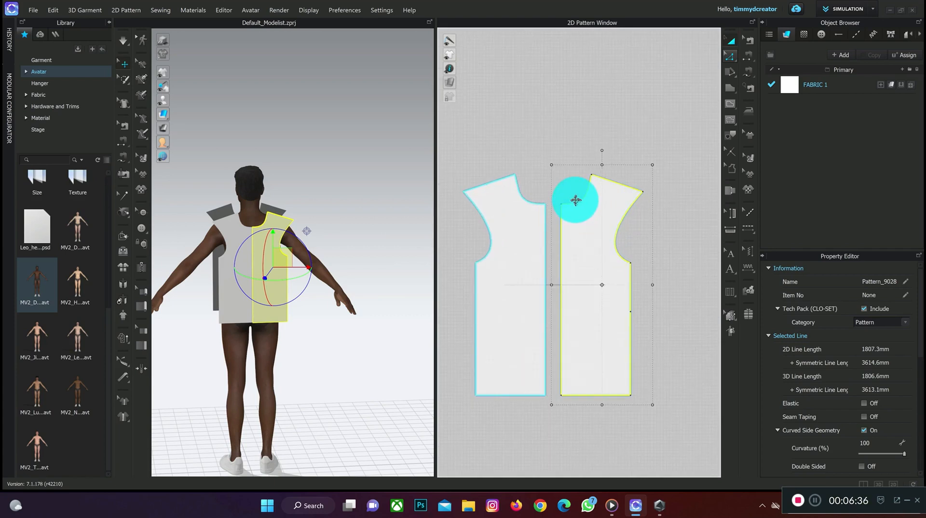
pyautogui.click(623, 117)
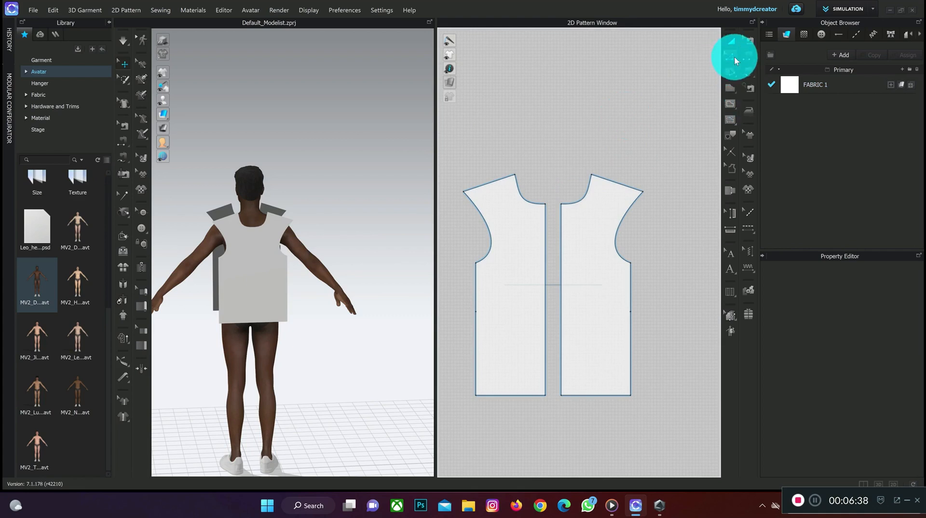
# - Reshape the symmetric back necklines by raising the centre neck point and moving the shoulder neck point inward, leaving a curve about 124 mm long
pyautogui.moveTo(736, 60); pyautogui.dragTo(777, 94)
pyautogui.click(583, 197)
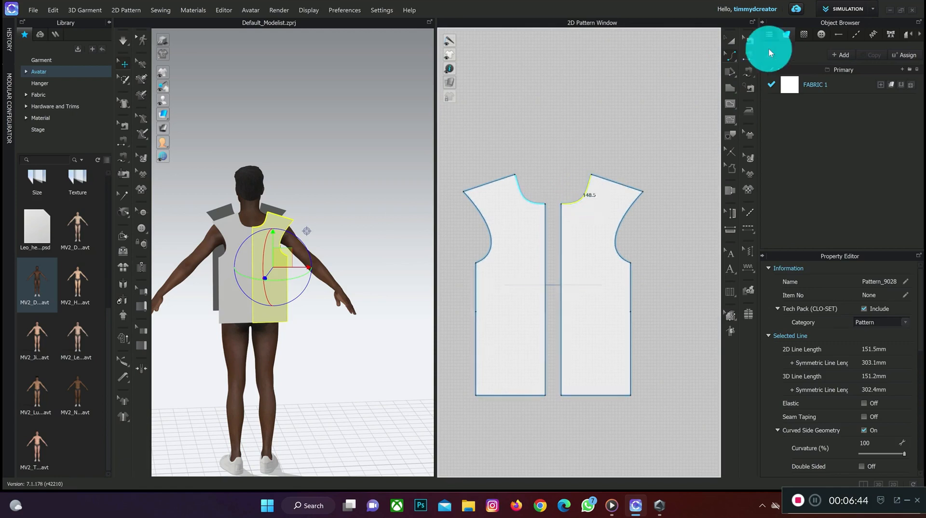
pyautogui.moveTo(734, 58); pyautogui.dragTo(757, 57)
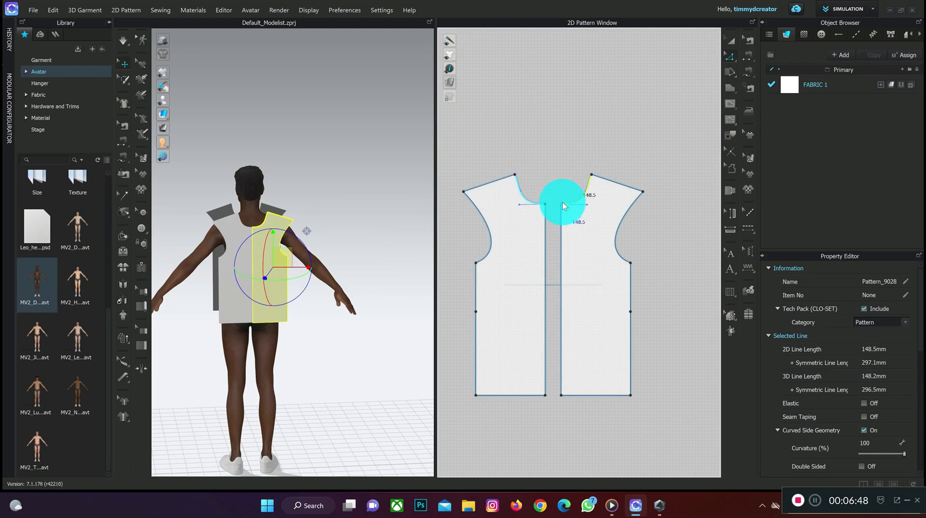
pyautogui.moveTo(563, 202); pyautogui.dragTo(587, 177)
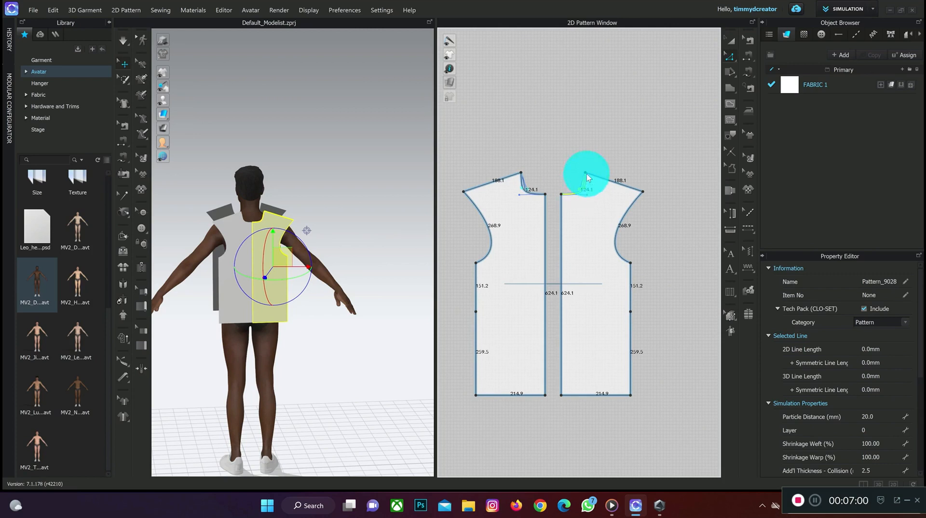
pyautogui.click(592, 155)
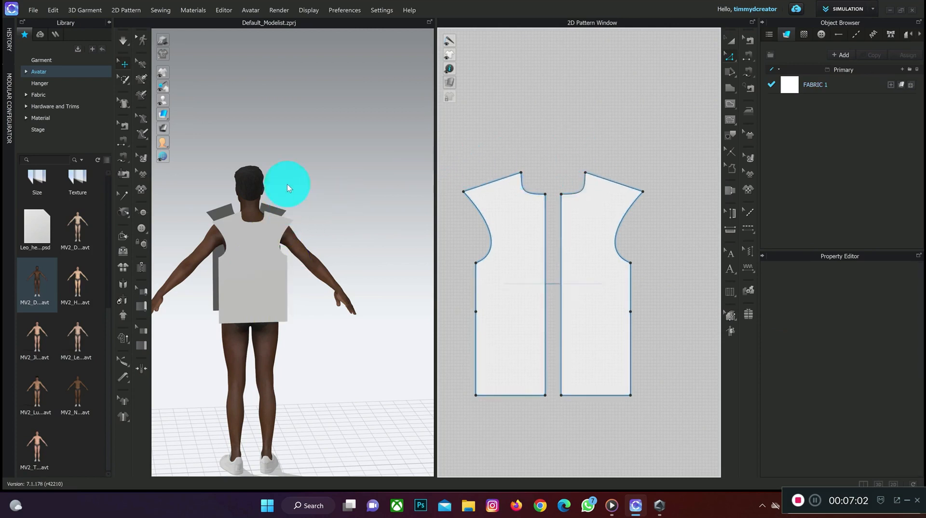
# - Sew the front shoulder edge to the matching back shoulder edge with Segment Sewing, working on the pieces around the avatar
pyautogui.moveTo(300, 185); pyautogui.dragTo(424, 147, button='right')
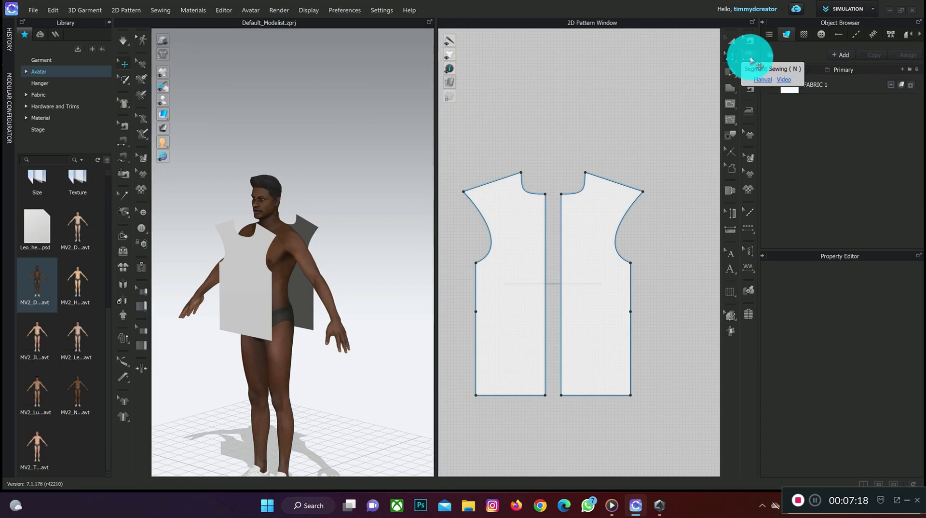
pyautogui.click(751, 59)
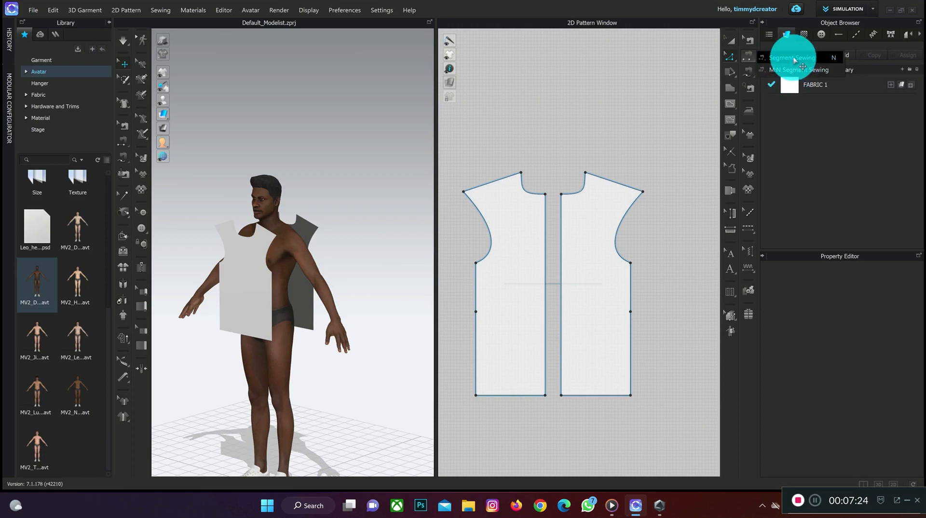
pyautogui.click(793, 58)
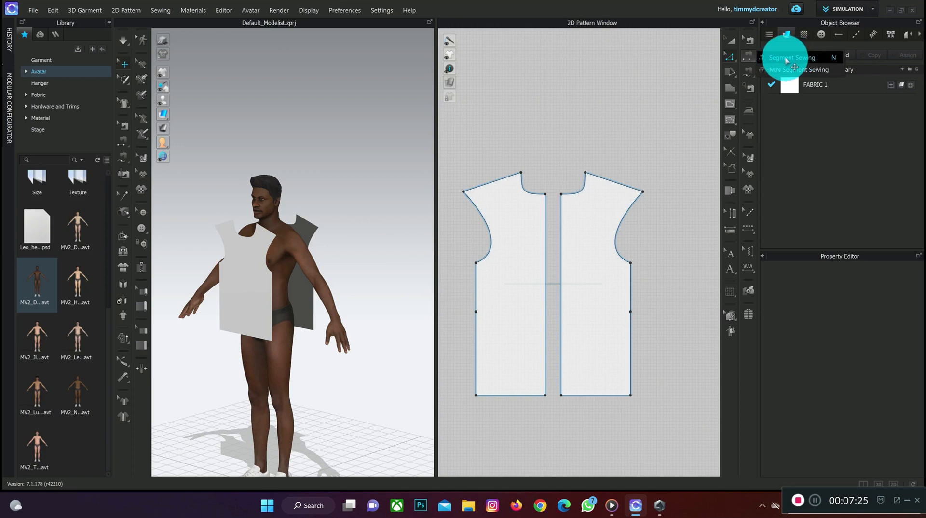
pyautogui.click(750, 73)
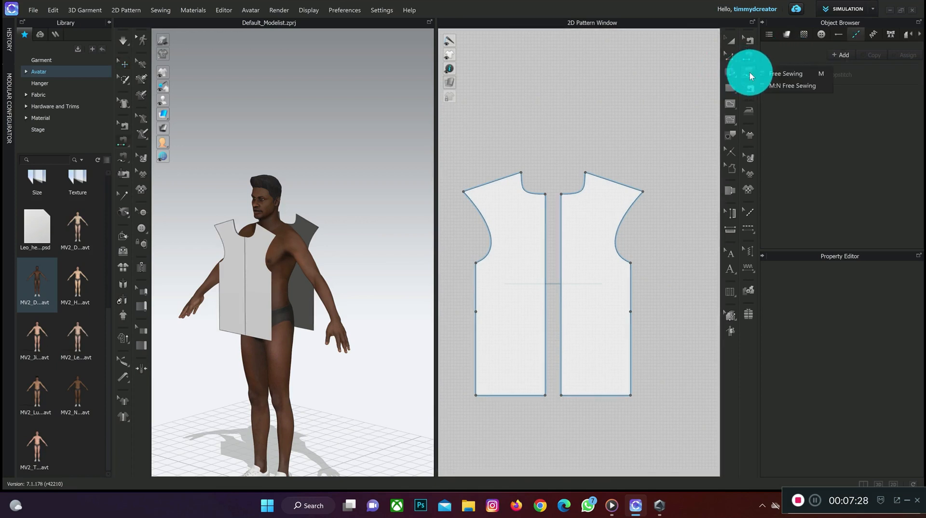
pyautogui.click(792, 77)
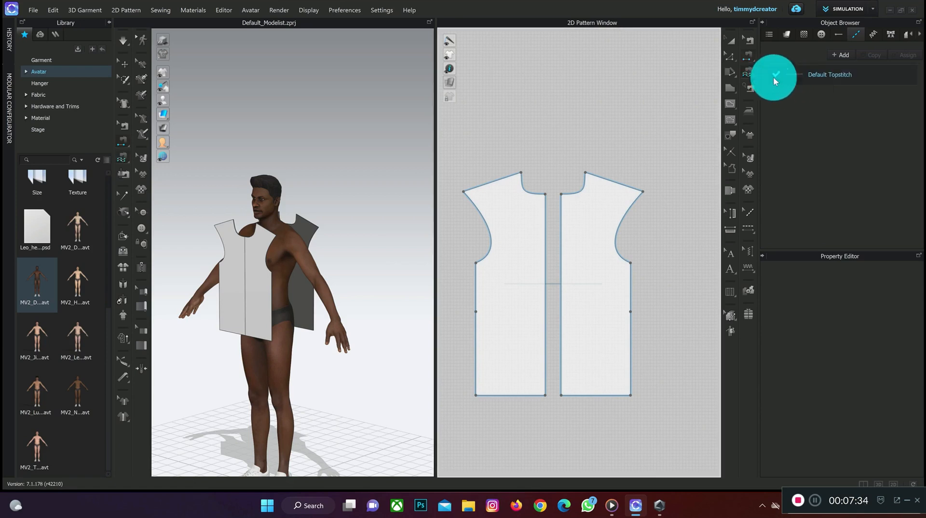
pyautogui.click(749, 57)
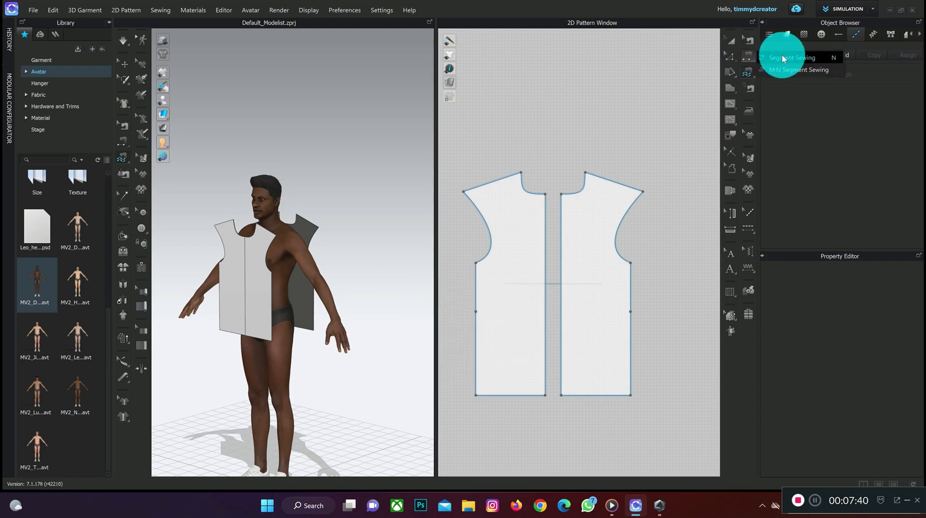
pyautogui.click(783, 58)
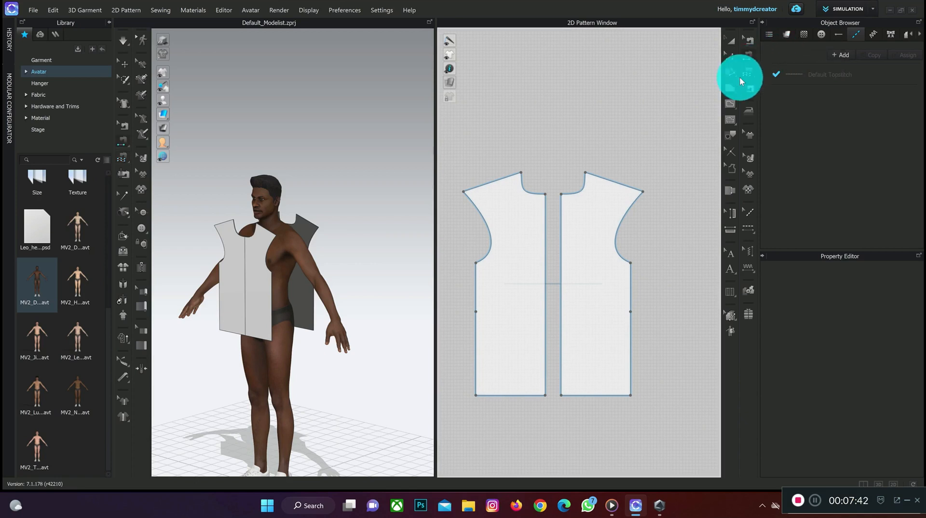
pyautogui.click(262, 224)
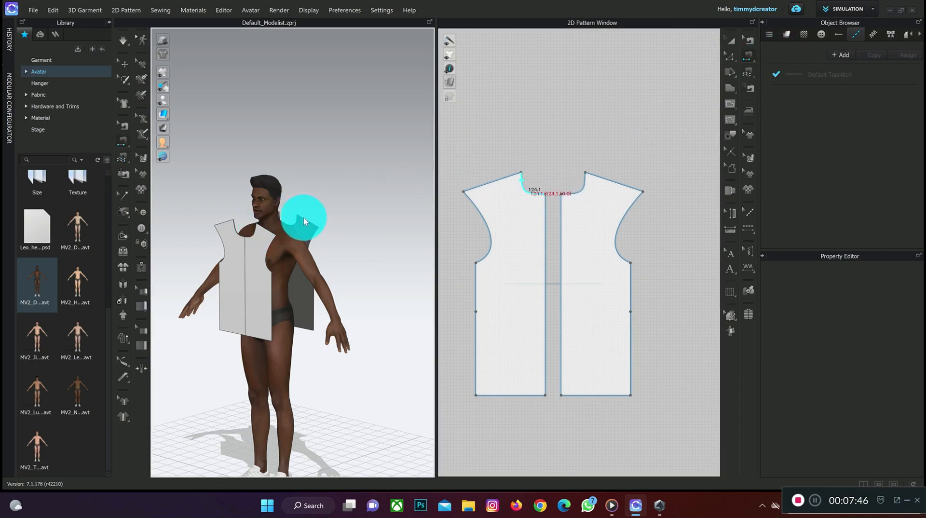
pyautogui.click(264, 224)
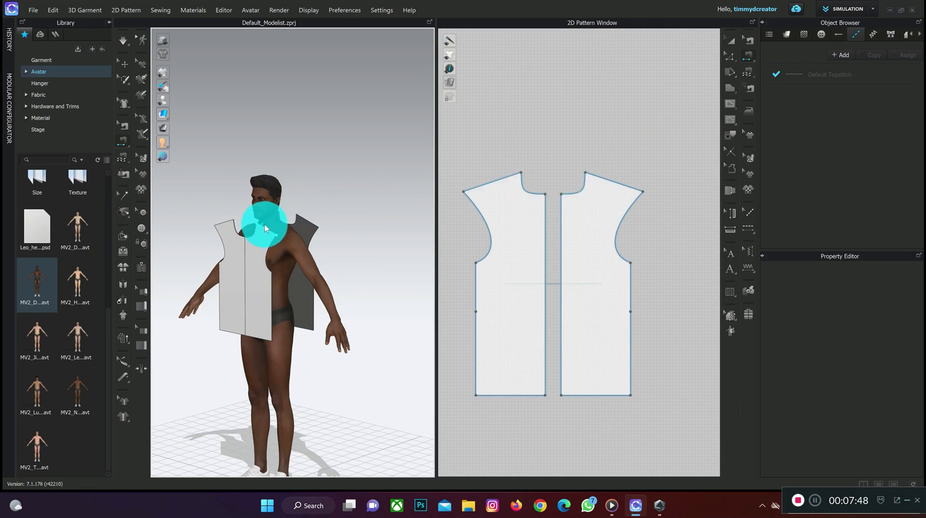
pyautogui.click(302, 218)
pyautogui.click(262, 223)
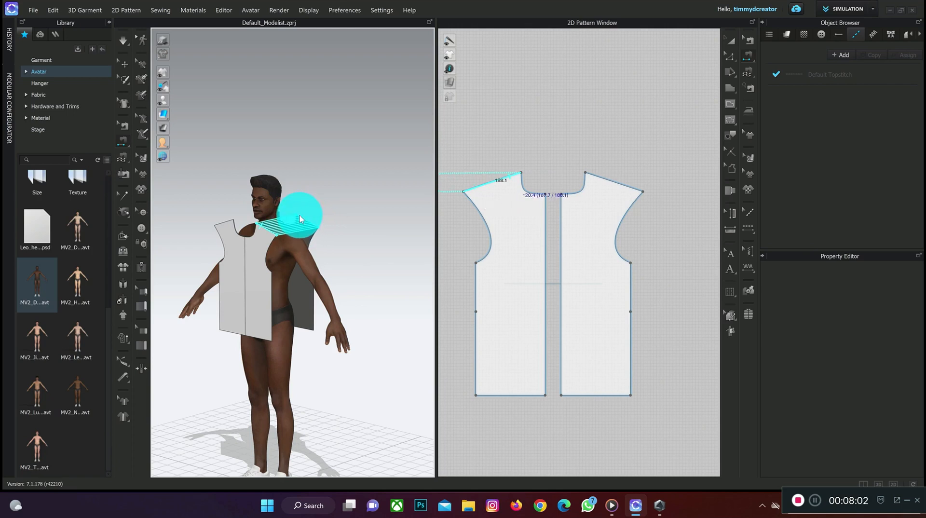
pyautogui.click(300, 216)
# - Sew the upper side segment below the armhole of the back piece to the matching segment of the front piece
pyautogui.moveTo(300, 214); pyautogui.dragTo(337, 167, button='right')
pyautogui.scroll(-3, 483, 183)
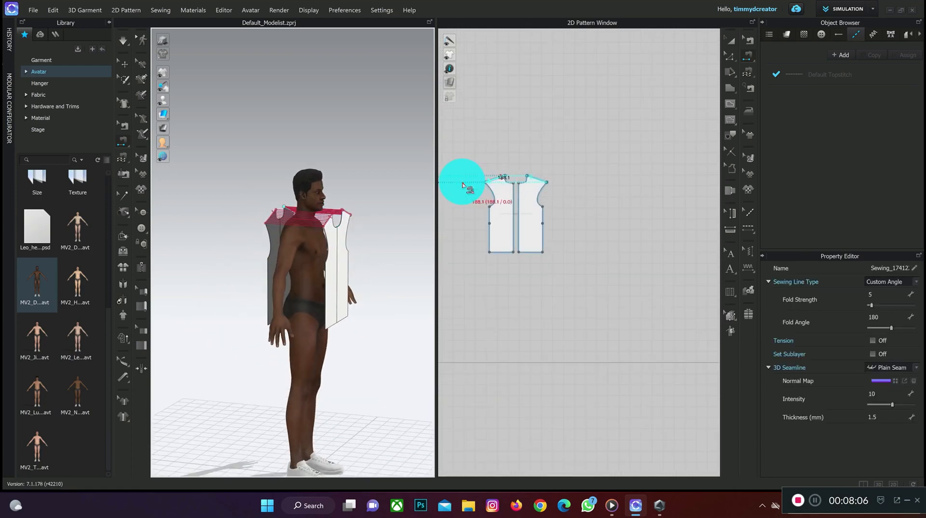
pyautogui.moveTo(462, 186); pyautogui.dragTo(586, 220, button='middle')
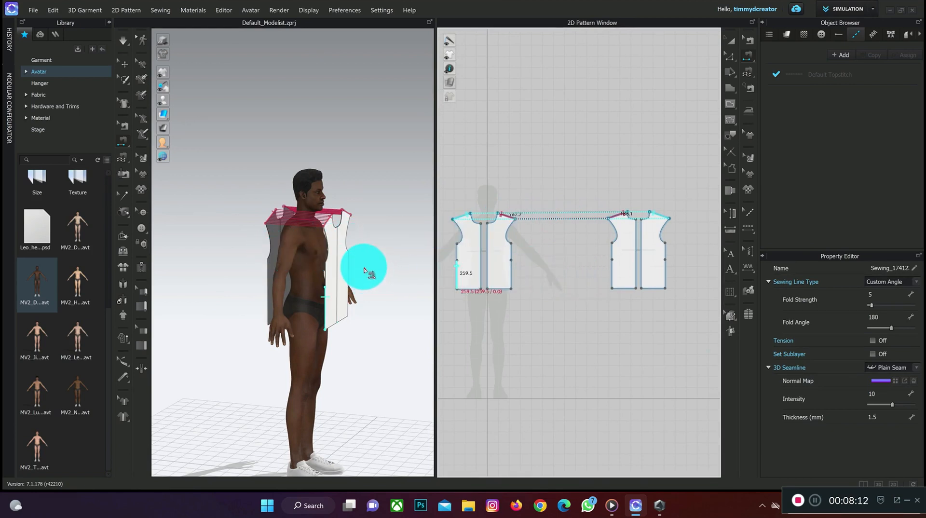
pyautogui.scroll(3, 469, 251)
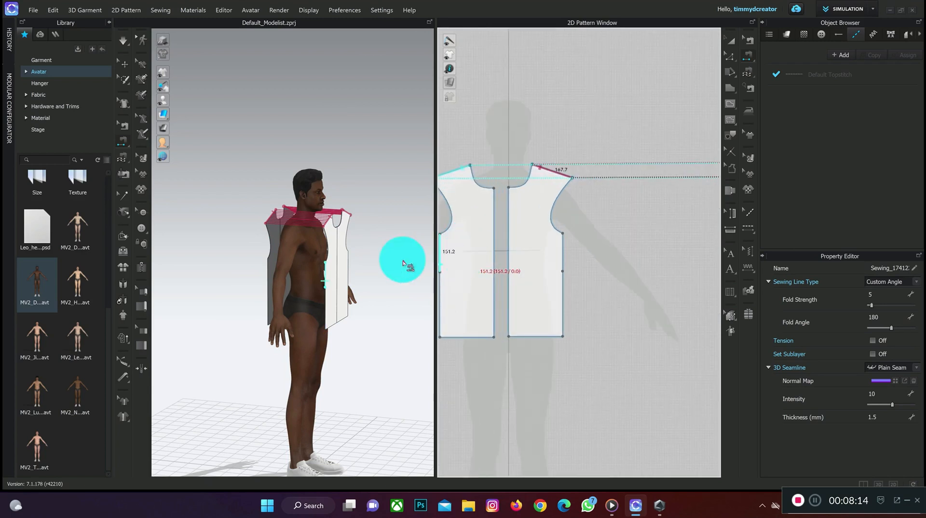
pyautogui.moveTo(264, 267); pyautogui.dragTo(297, 265, button='middle')
pyautogui.click(299, 266)
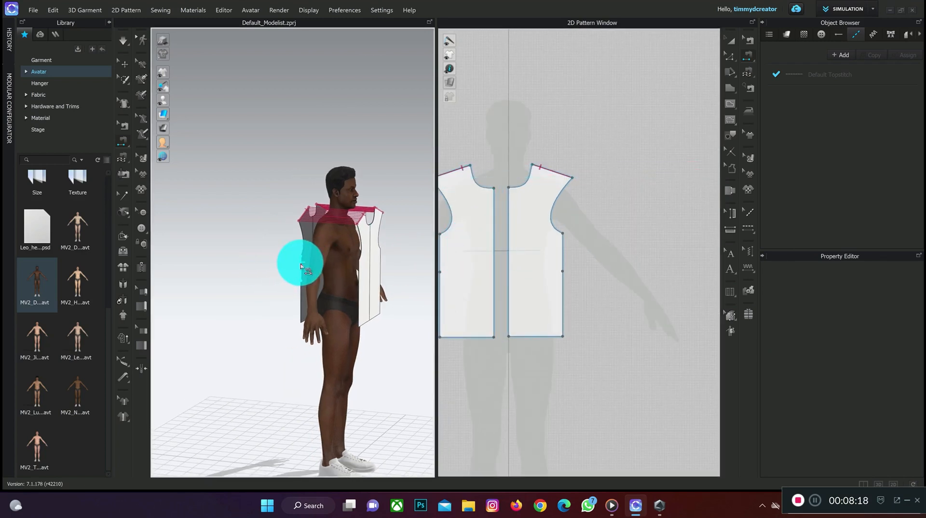
pyautogui.click(363, 270)
pyautogui.click(359, 269)
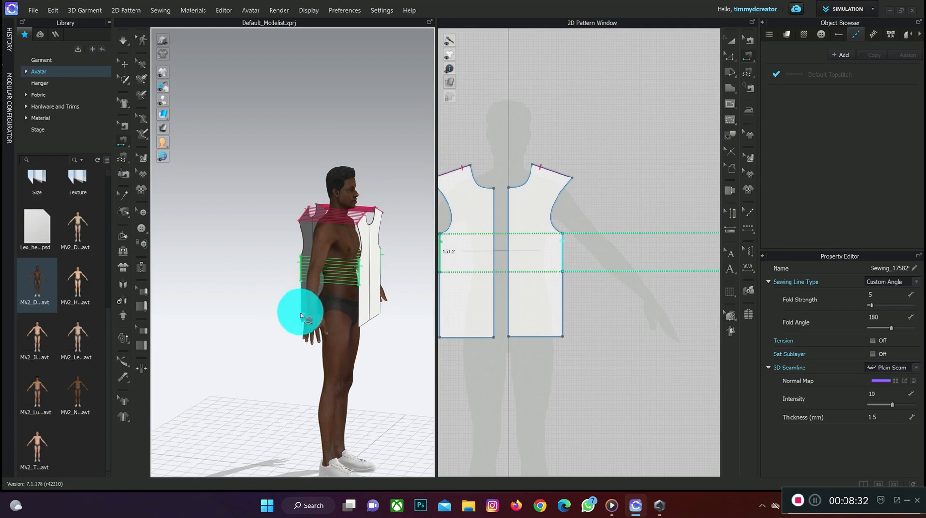
# - Sew the lower side segment down to the hem of the back piece to the matching front segment
pyautogui.click(301, 313)
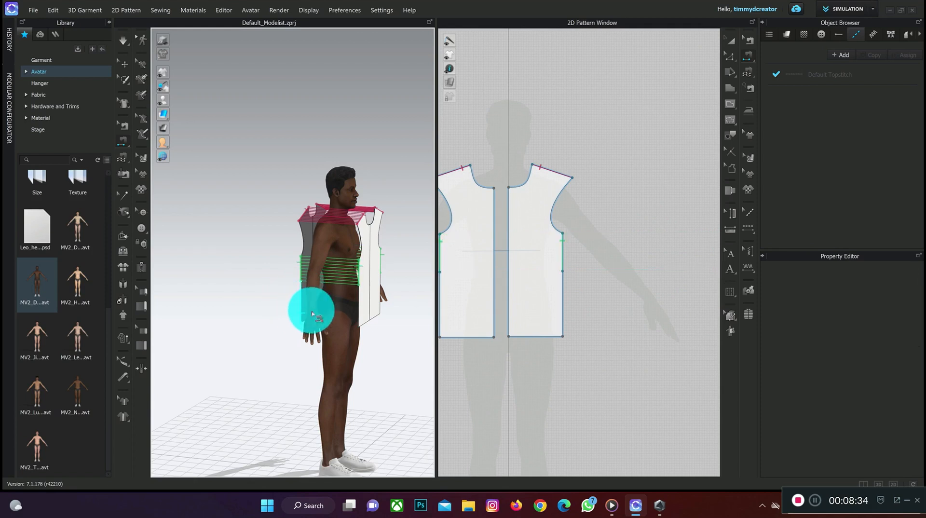
pyautogui.click(359, 319)
pyautogui.click(381, 284)
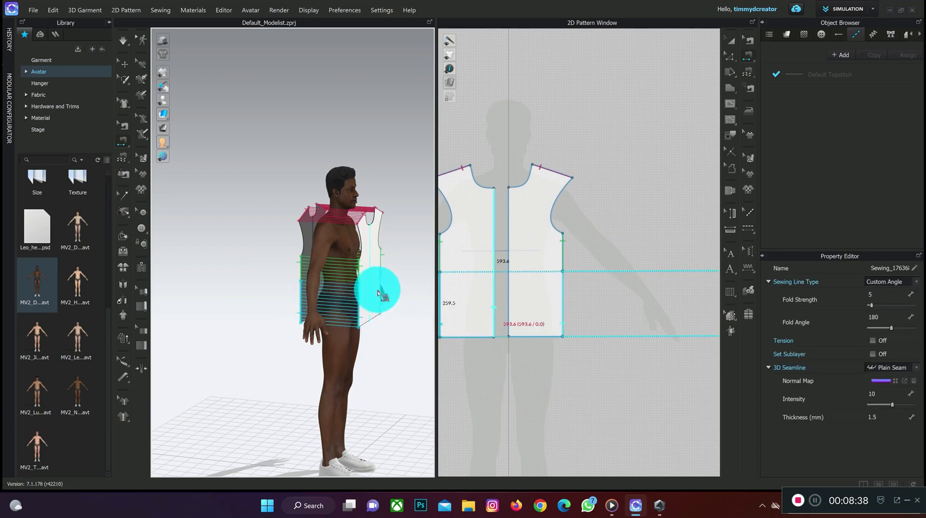
# - Sew the two front pieces together along their centre edges, and join the two back pieces along theirs
pyautogui.moveTo(381, 284); pyautogui.dragTo(330, 284, button='right')
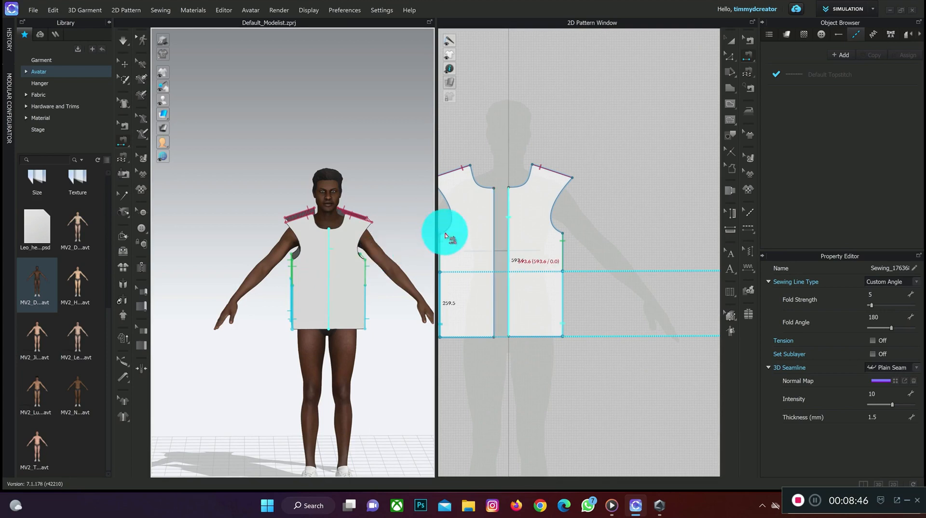
pyautogui.click(495, 221)
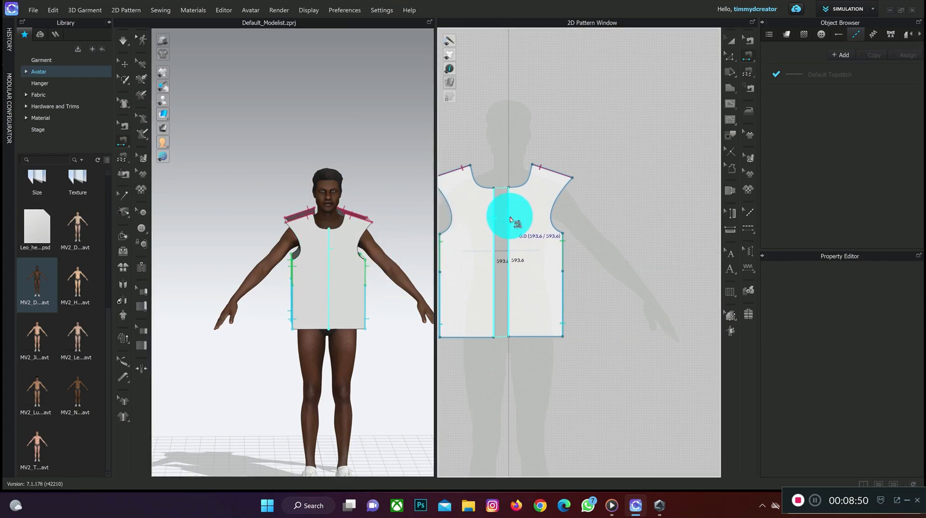
pyautogui.click(511, 219)
pyautogui.scroll(-5, 526, 217)
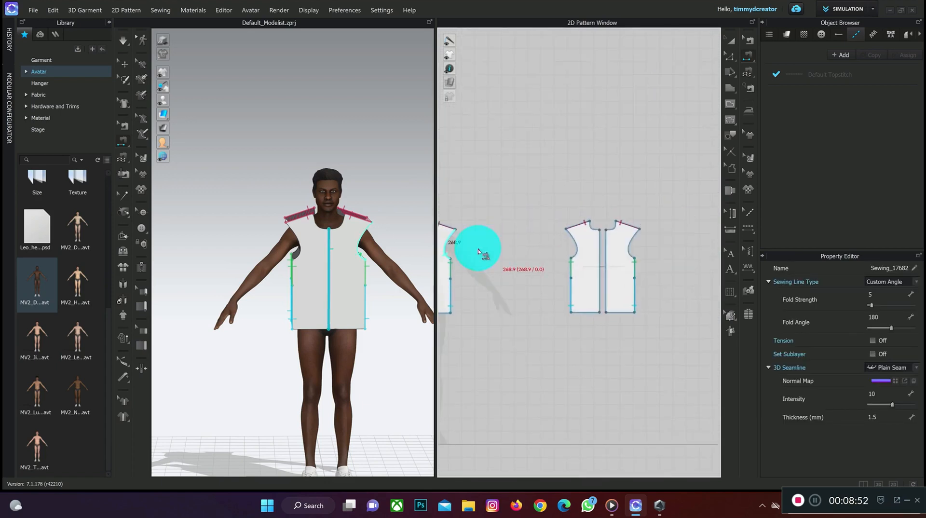
pyautogui.click(591, 254)
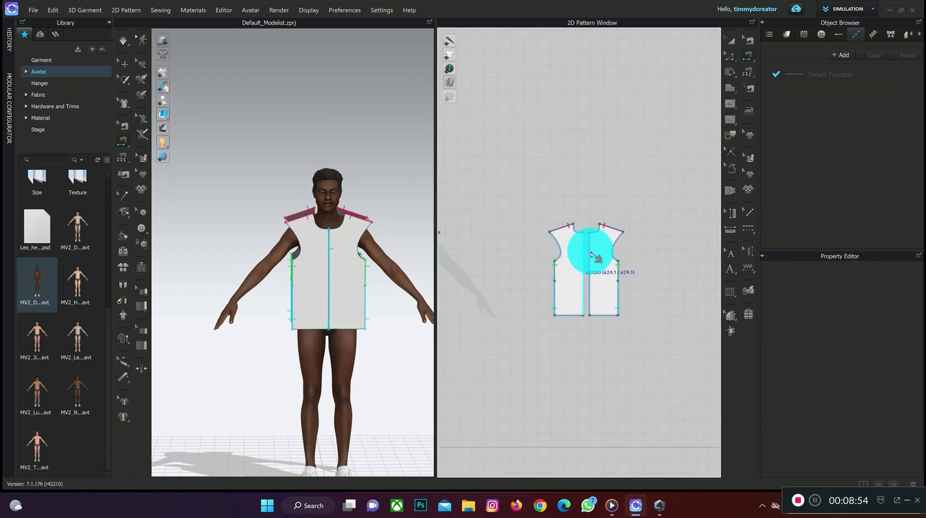
pyautogui.click(592, 254)
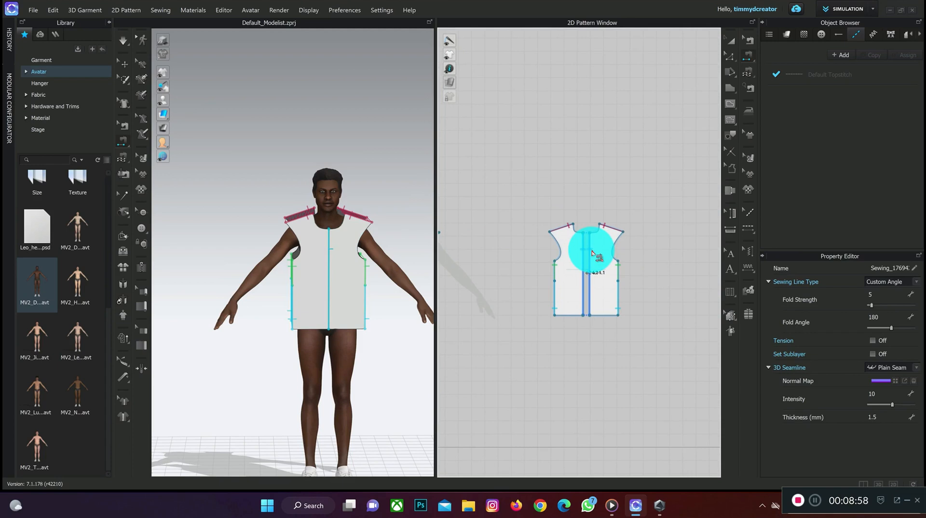
# - Simulate the sewn garment on the avatar, tug the front hem into place and check the drape at the back
pyautogui.press('space')
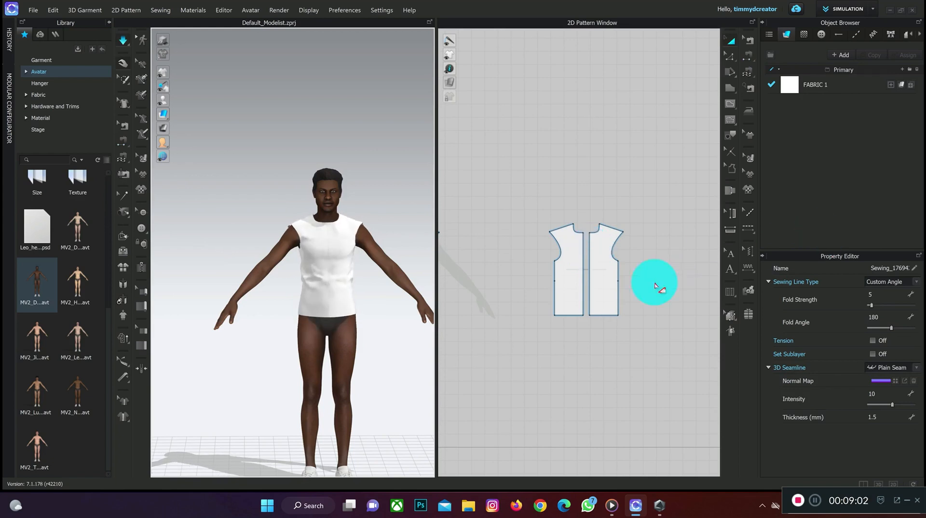
pyautogui.click(311, 327)
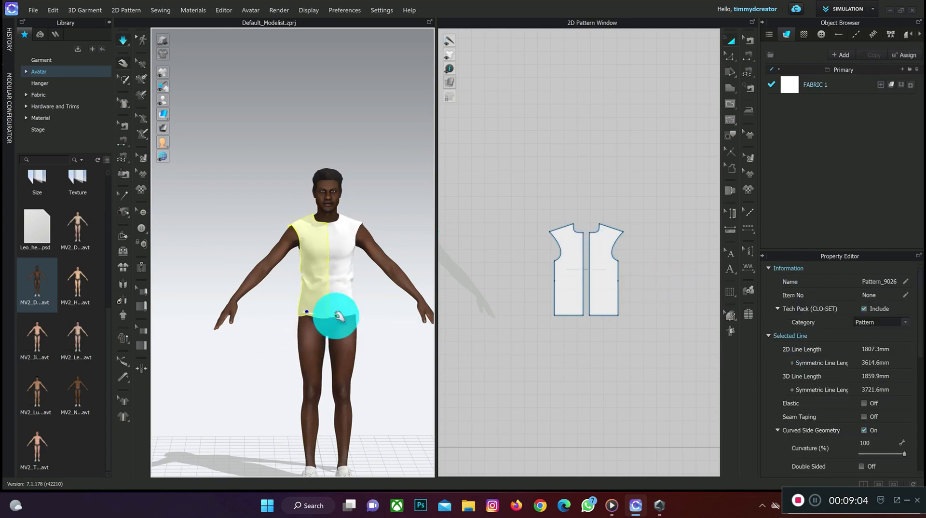
pyautogui.click(341, 312)
pyautogui.moveTo(337, 235); pyautogui.dragTo(271, 219, button='right')
pyautogui.moveTo(325, 233); pyautogui.dragTo(256, 251, button='right')
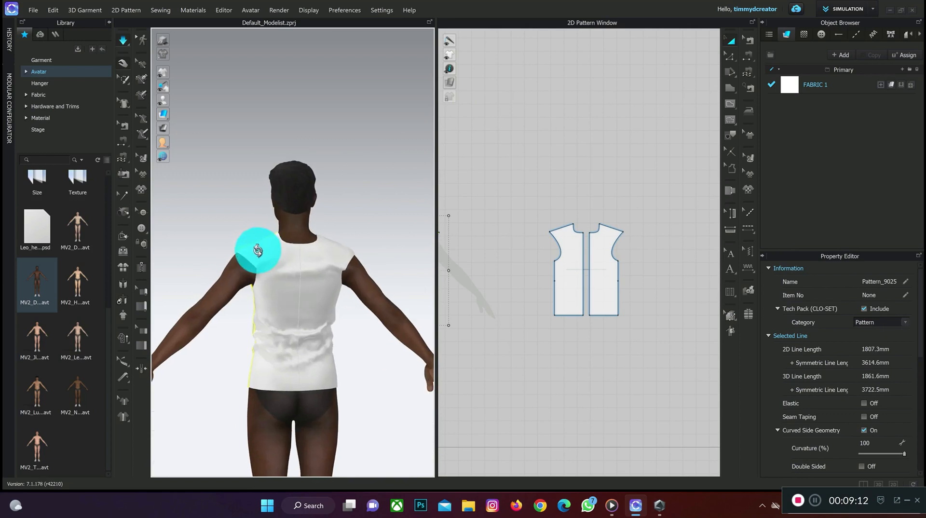
# - Move the back pieces' shoulder tips inward along the shoulder line and reshape their armhole curves
pyautogui.scroll(4, 627, 235)
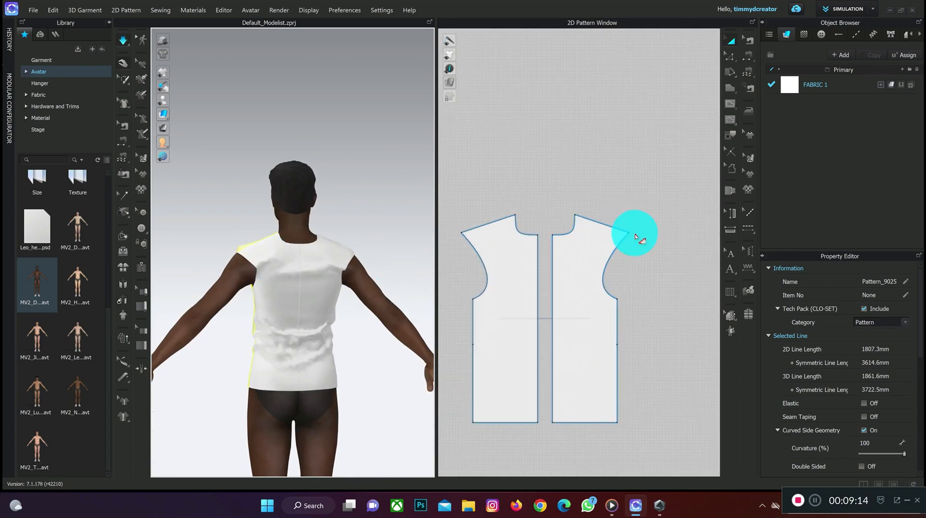
pyautogui.press('z')
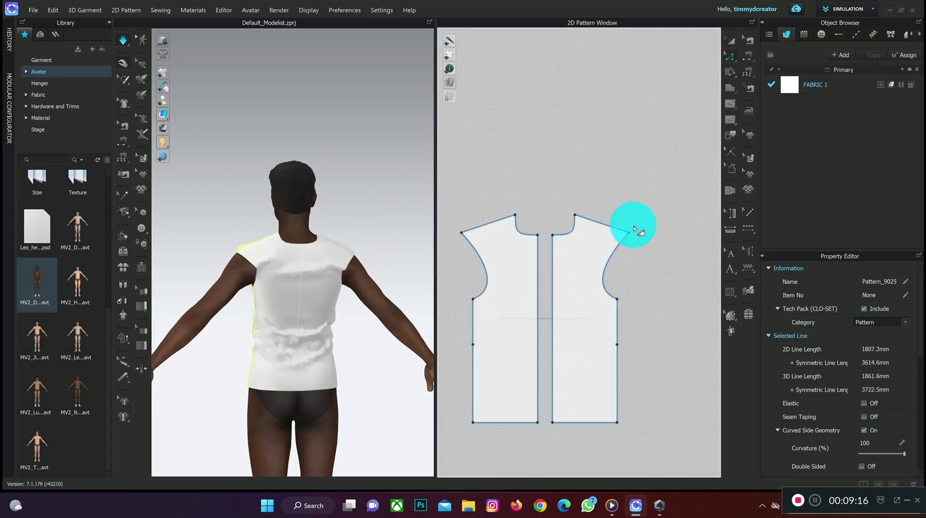
pyautogui.moveTo(629, 235); pyautogui.dragTo(622, 230)
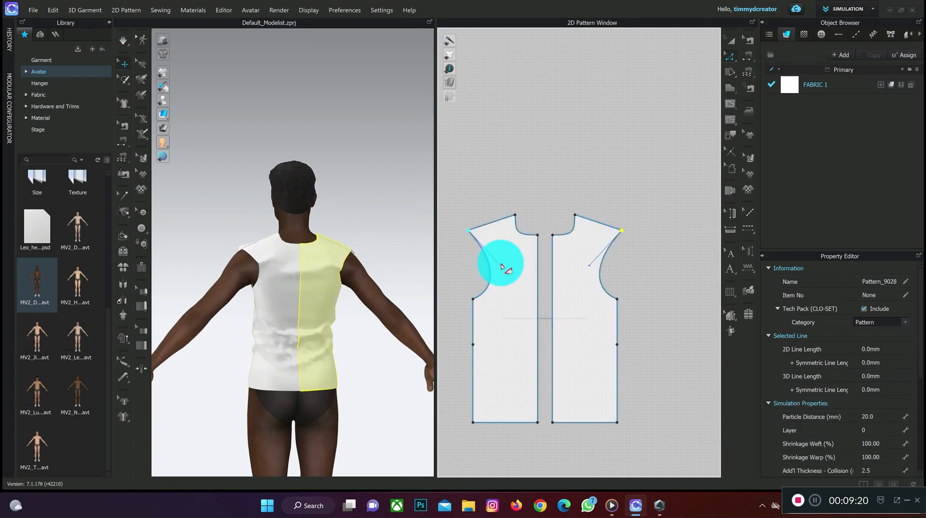
pyautogui.moveTo(501, 265); pyautogui.dragTo(490, 267)
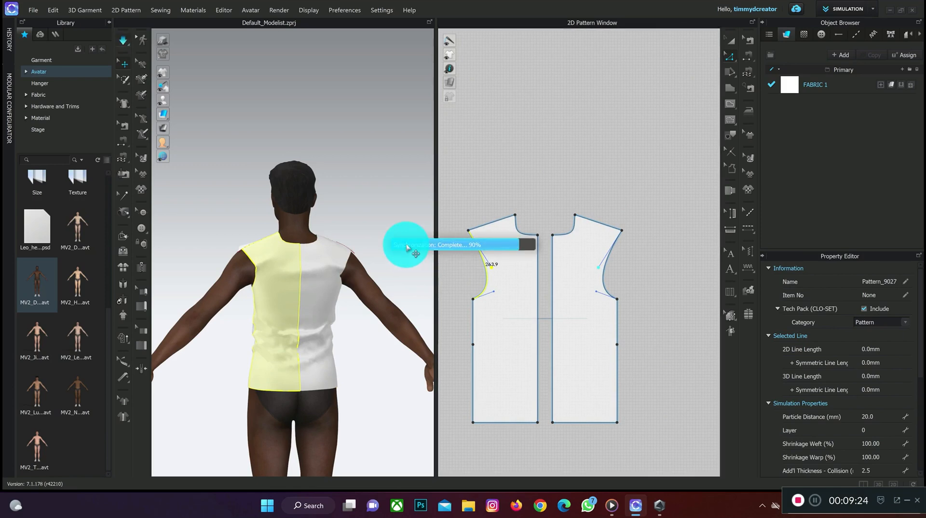
# - Simulate the altered garment and tug the hem of both back halves into place
pyautogui.moveTo(305, 256); pyautogui.dragTo(459, 265, button='right')
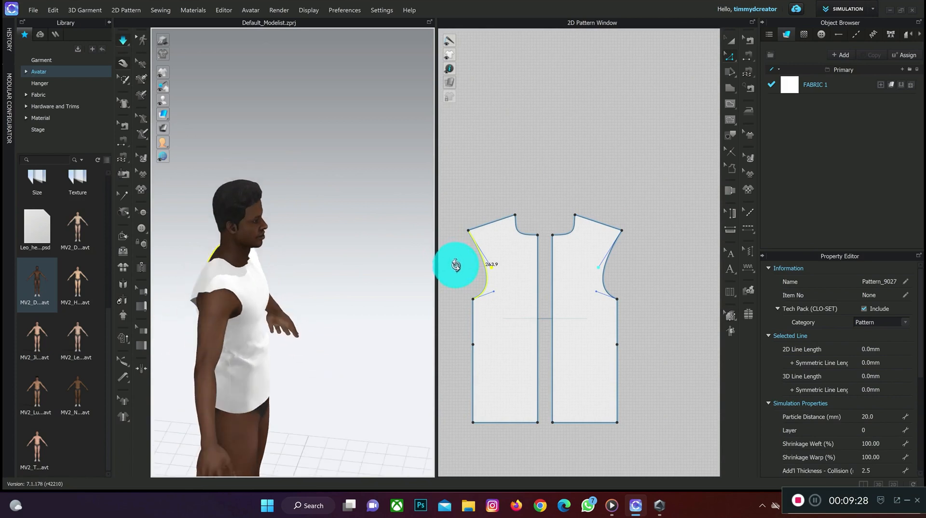
pyautogui.moveTo(233, 312); pyautogui.dragTo(288, 355, button='right')
pyautogui.click(295, 394)
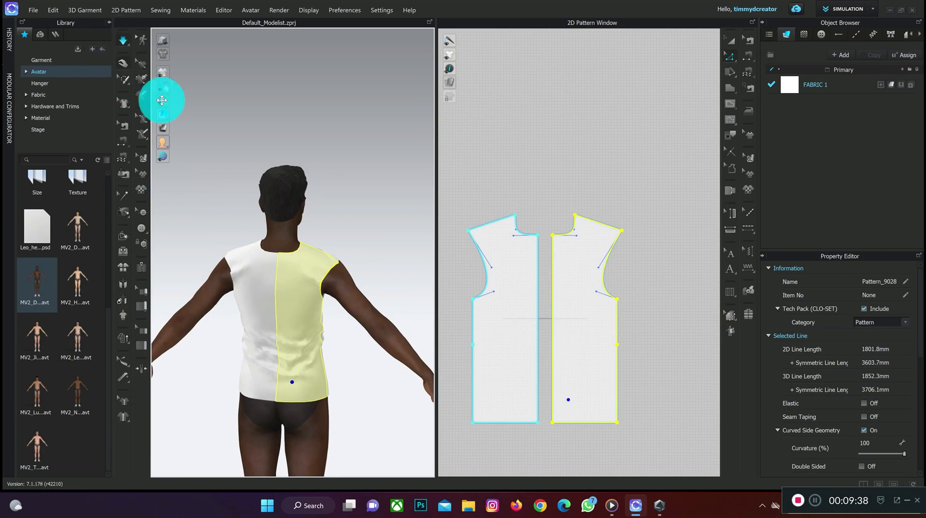
pyautogui.click(249, 375)
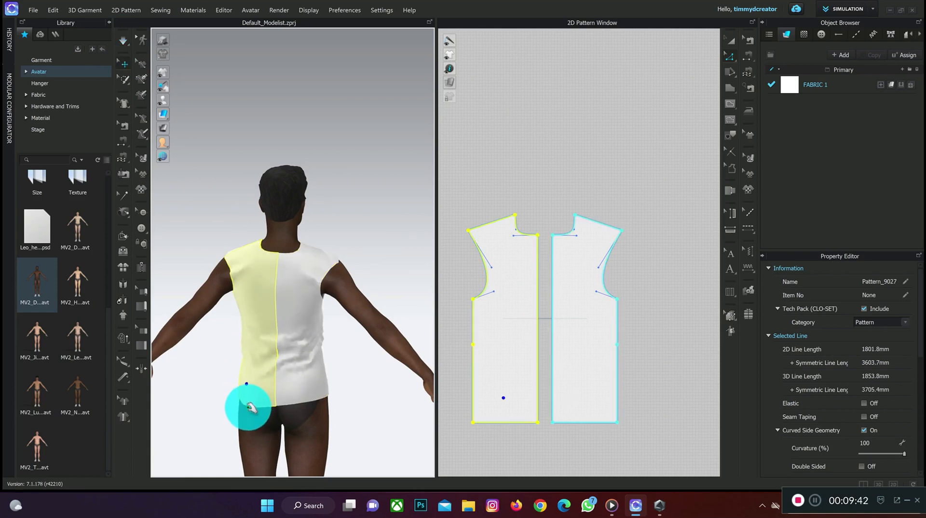
# - Pull one back half sideways towards the arm in the simulation, and undo the distortion
pyautogui.moveTo(293, 326); pyautogui.dragTo(354, 314)
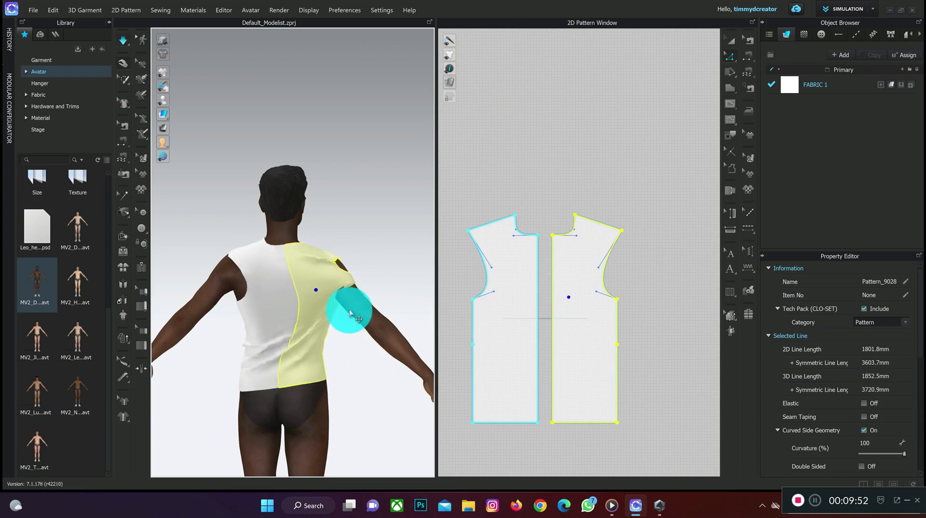
pyautogui.hotkey('ctrl', 'z')
pyautogui.hotkey('ctrl', 'z')
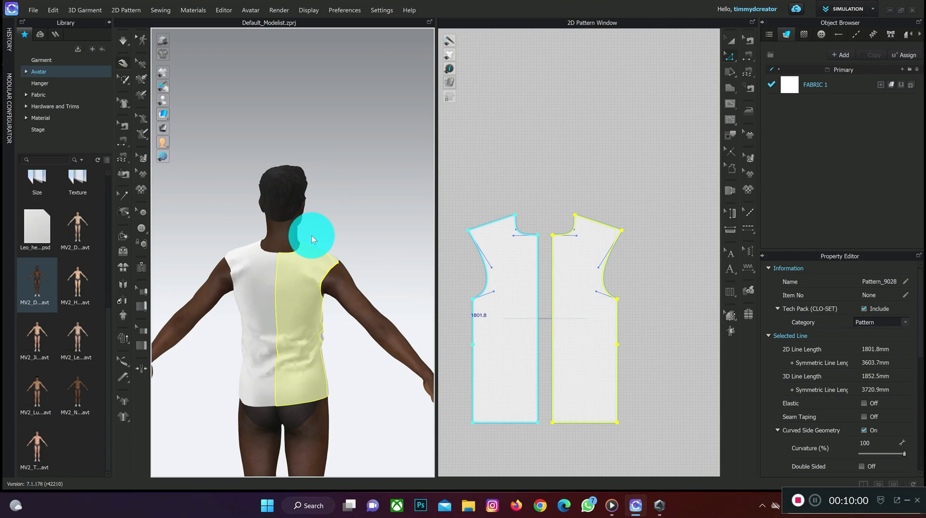
# - Tug the hem of both back halves down and adjust the front piece at the shoulder, checking the drape from the front and side
pyautogui.moveTo(289, 379); pyautogui.dragTo(319, 414)
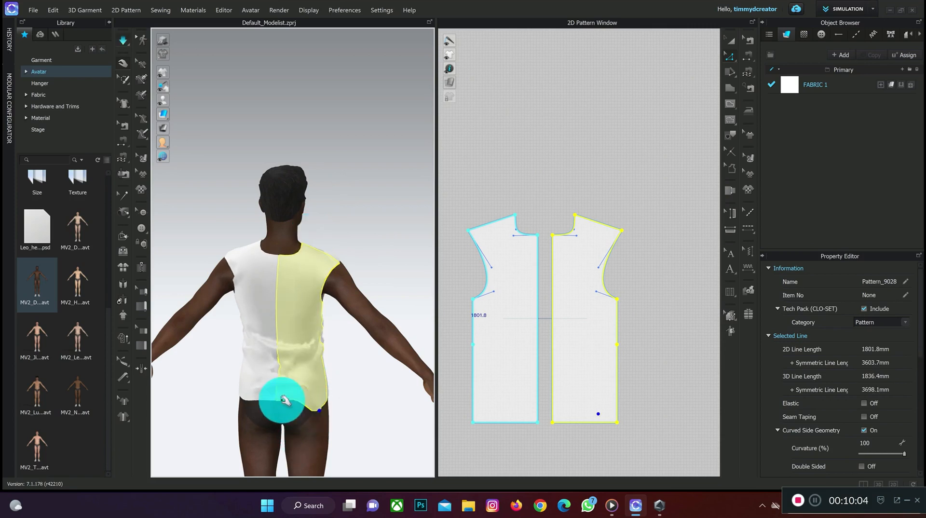
pyautogui.click(257, 389)
pyautogui.moveTo(314, 227); pyautogui.dragTo(222, 273, button='right')
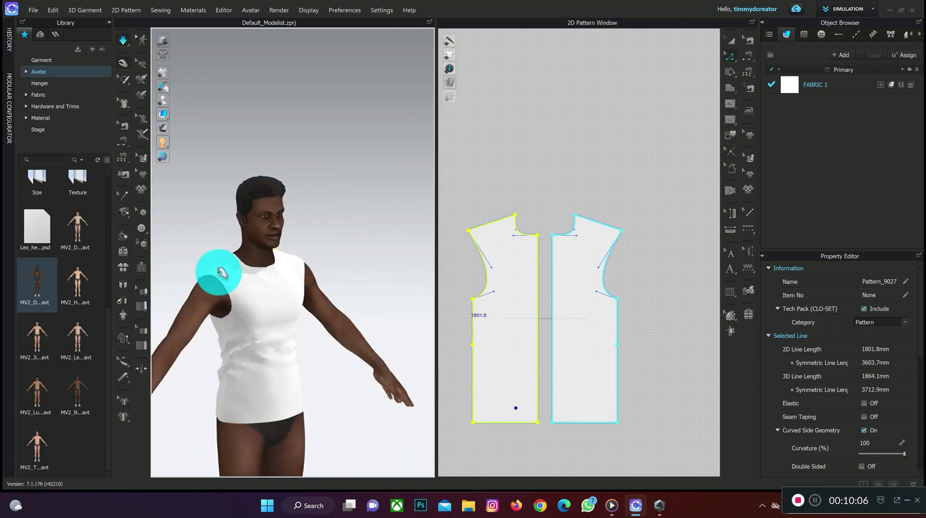
pyautogui.click(222, 273)
pyautogui.moveTo(292, 277); pyautogui.dragTo(287, 281, button='right')
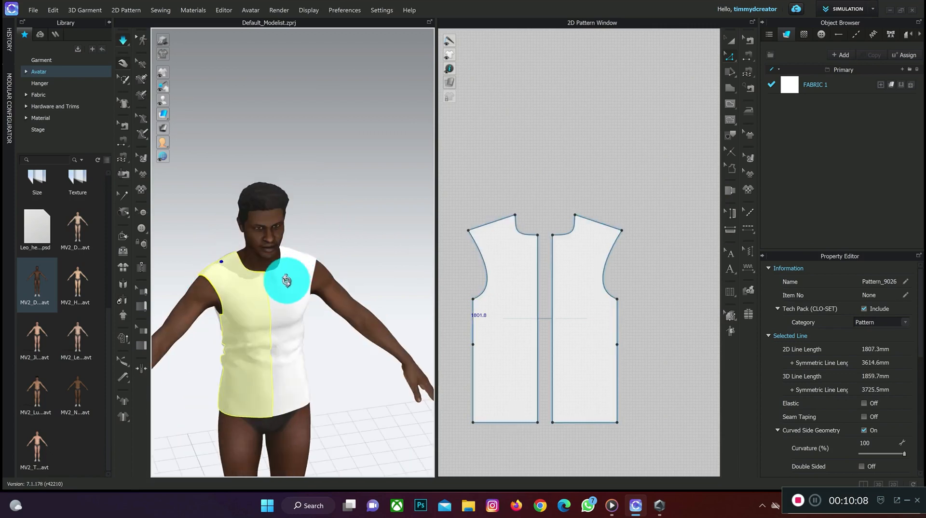
pyautogui.moveTo(262, 248); pyautogui.dragTo(313, 253, button='right')
pyautogui.scroll(-4, 529, 205)
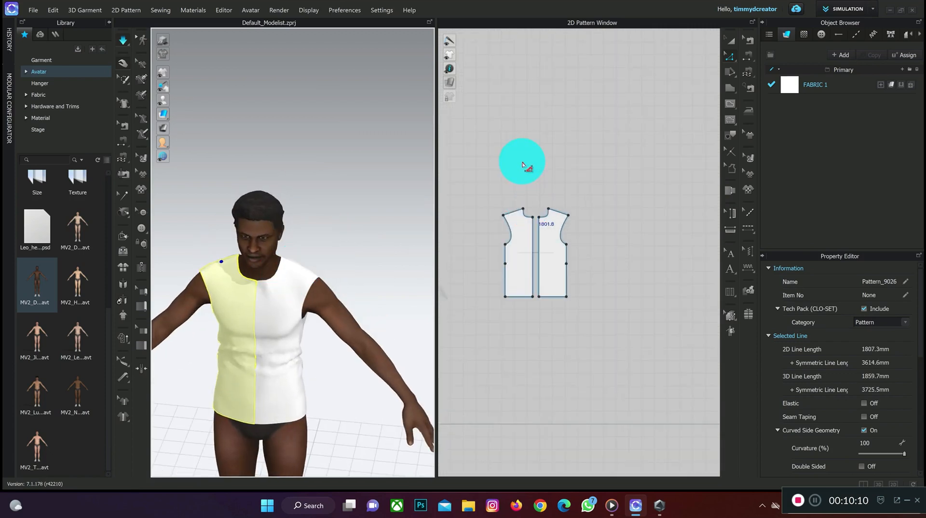
pyautogui.moveTo(523, 163); pyautogui.dragTo(678, 231, button='middle')
pyautogui.moveTo(197, 263); pyautogui.dragTo(212, 301, button='right')
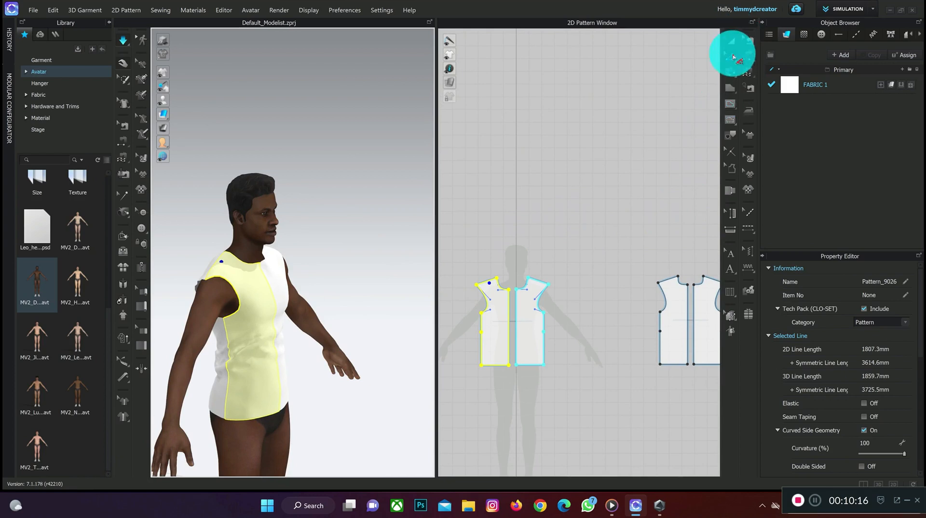
# - Draw a closed five-sided sleeve piece beside the front bodice with the Polygon tool, with sides about 233, 299, 221, 284 and 208 mm
pyautogui.click(731, 89)
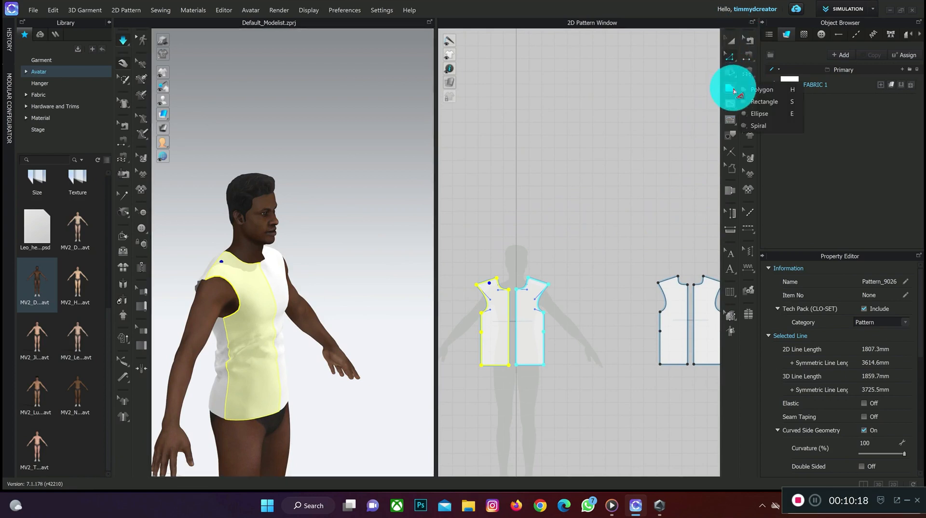
pyautogui.click(758, 90)
pyautogui.scroll(3, 514, 213)
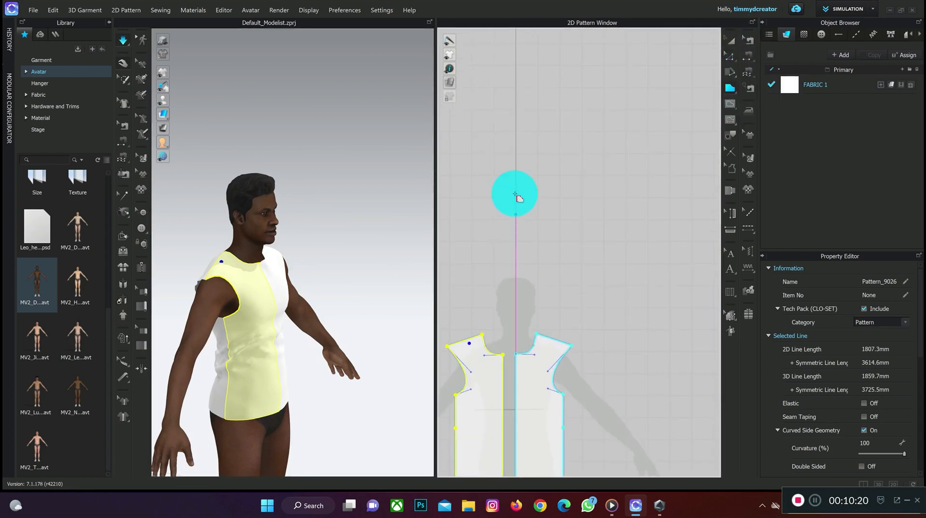
pyautogui.click(516, 177)
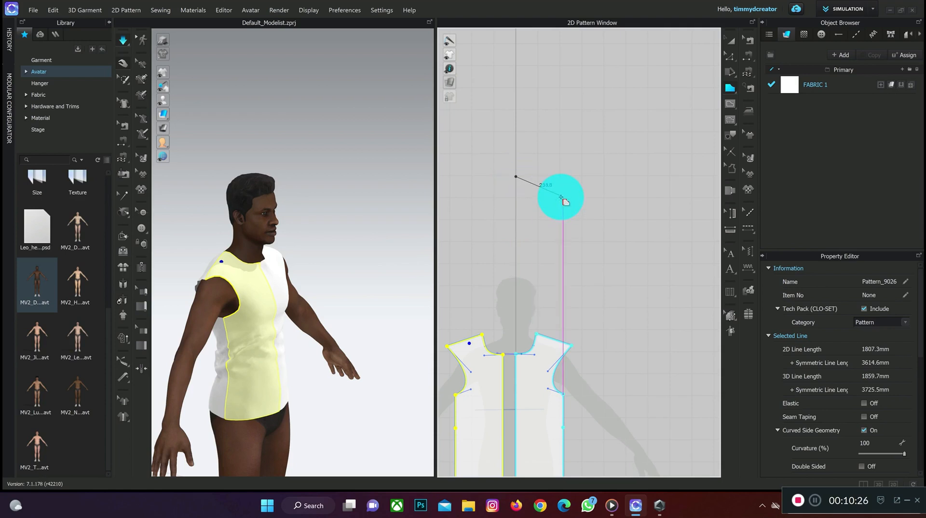
pyautogui.press('Escape')
pyautogui.click(471, 328)
pyautogui.moveTo(521, 296); pyautogui.dragTo(663, 205, button='middle')
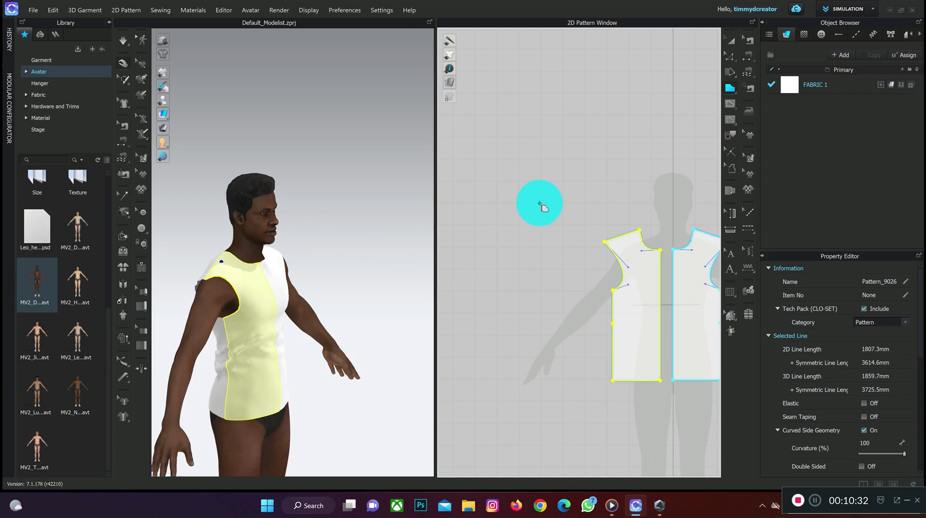
pyautogui.click(540, 204)
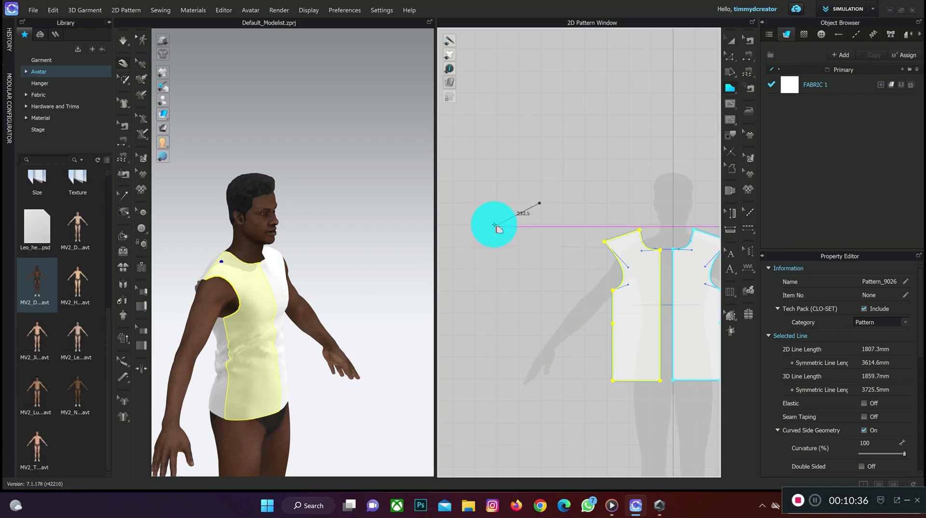
pyautogui.click(494, 226)
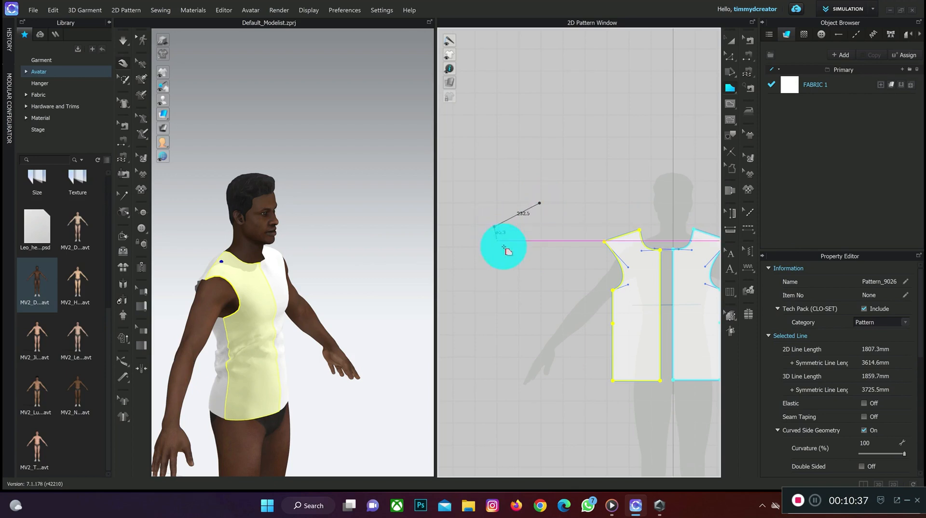
pyautogui.click(512, 291)
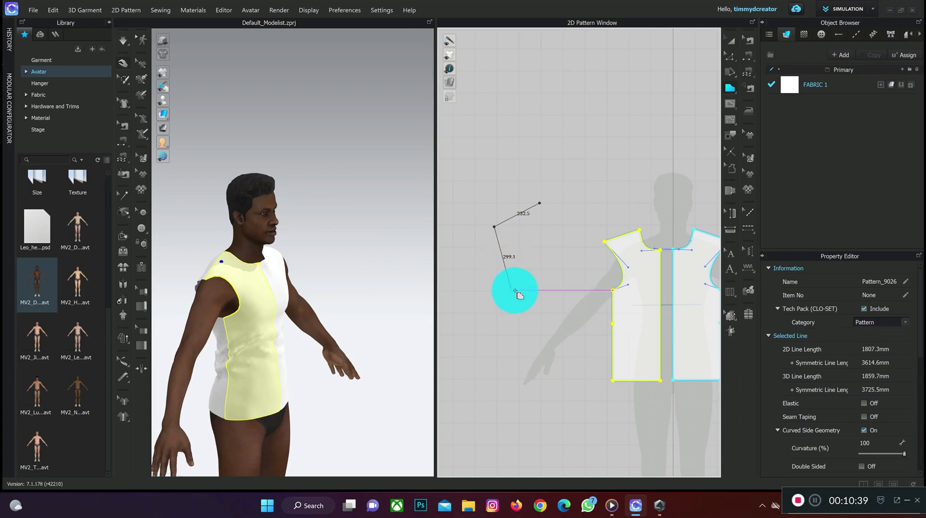
pyautogui.click(561, 290)
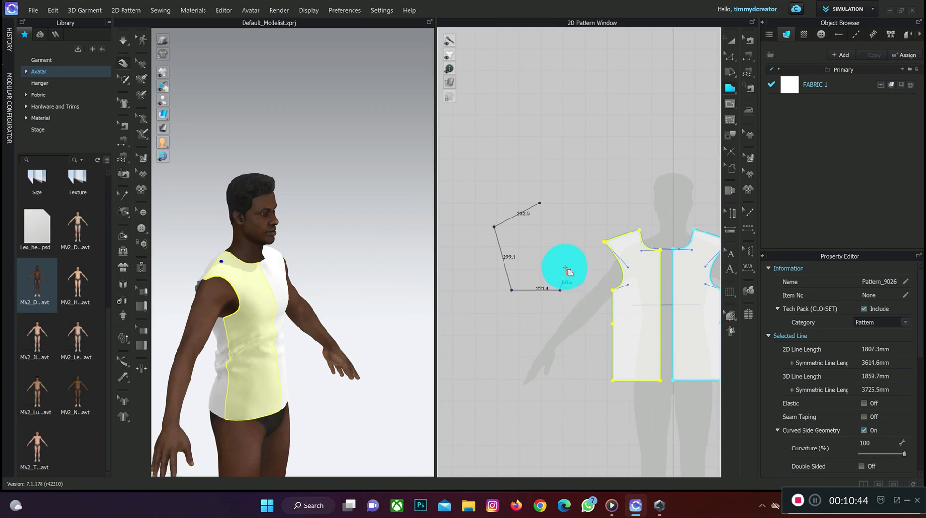
pyautogui.click(577, 230)
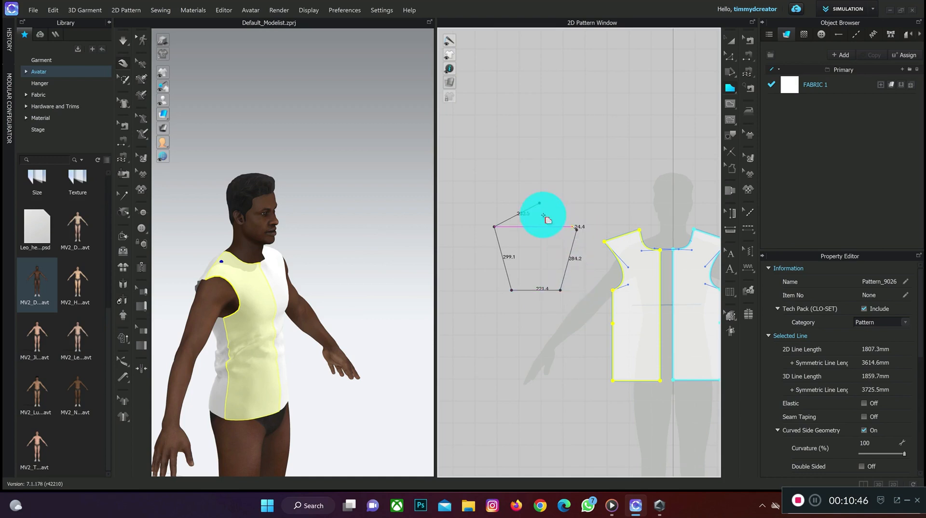
pyautogui.click(541, 204)
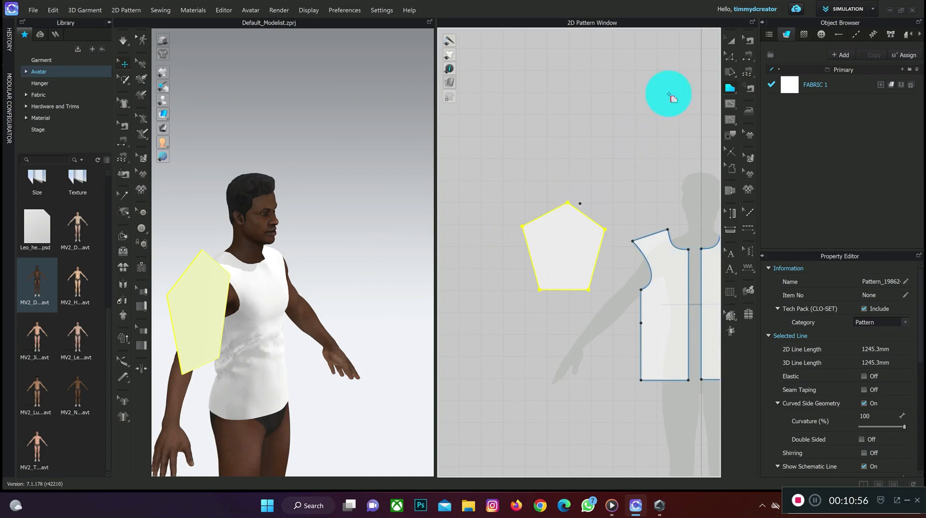
# - Shift the sleeve's upper and lower corners on the bodice side outward, making the adjacent slanted top edge about 232 mm long
pyautogui.click(731, 58)
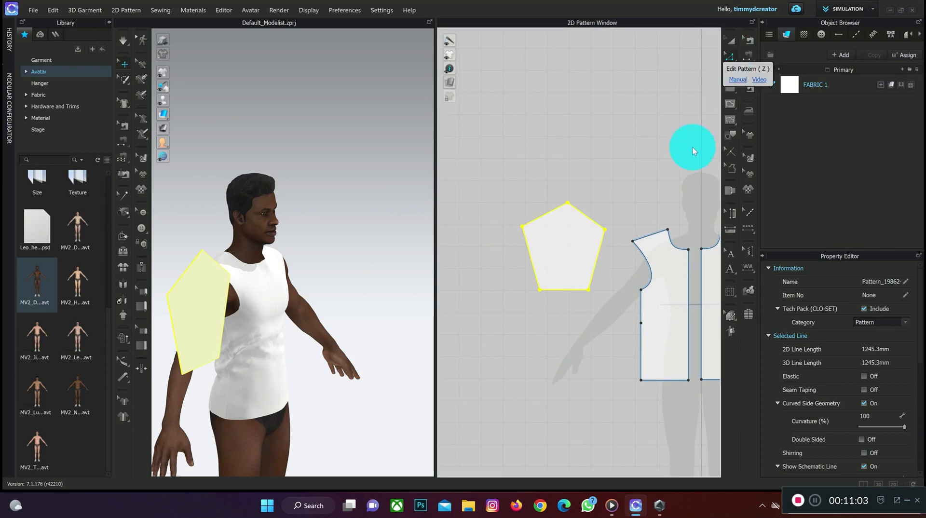
pyautogui.click(539, 215)
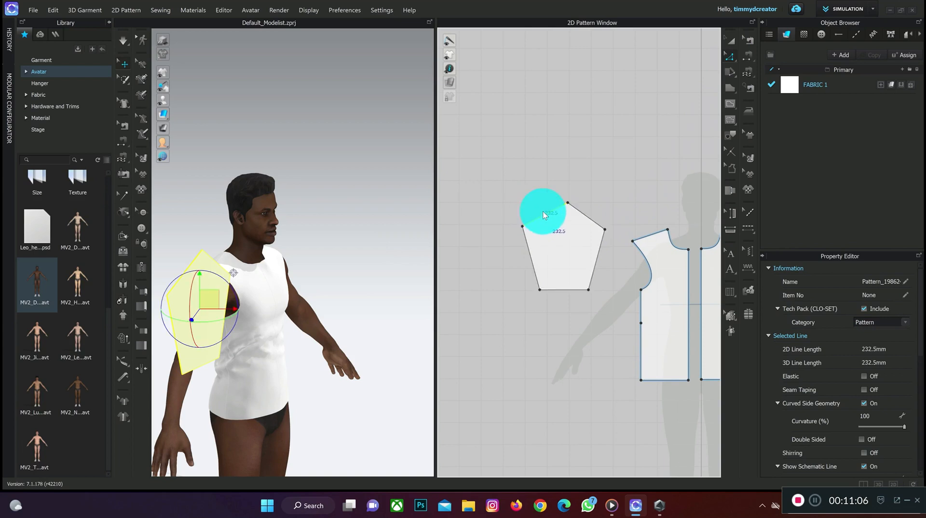
pyautogui.click(575, 209)
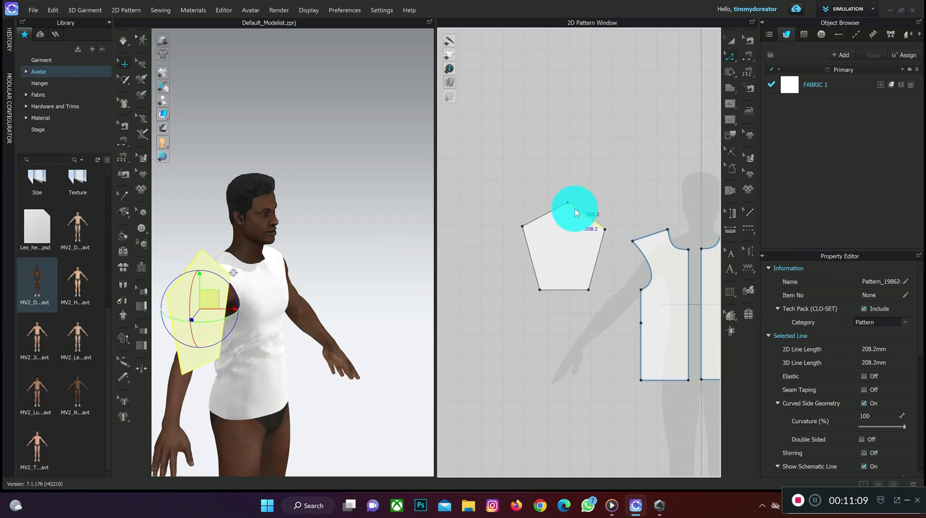
pyautogui.click(607, 228)
pyautogui.moveTo(611, 230); pyautogui.dragTo(611, 230)
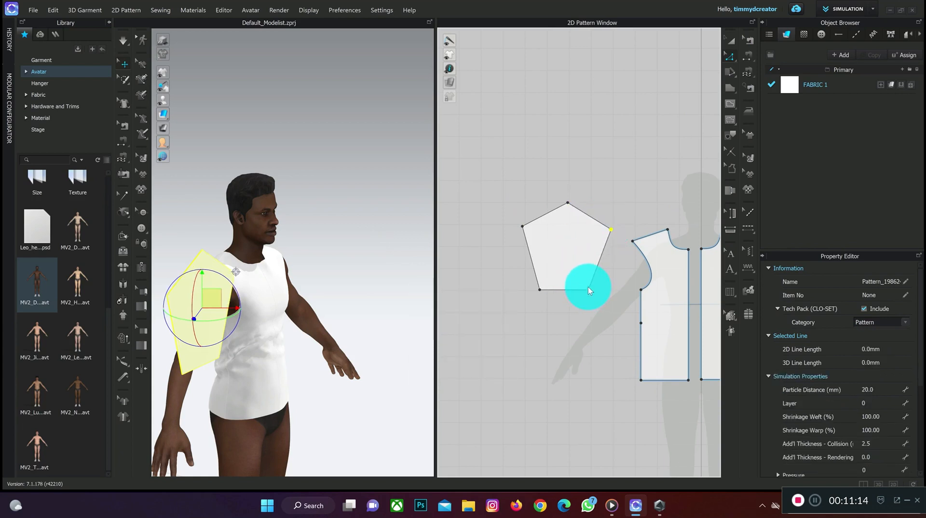
pyautogui.moveTo(589, 290)
pyautogui.mouseDown()
pyautogui.moveTo(537, 287)
pyautogui.moveTo(592, 287)
pyautogui.mouseUp()
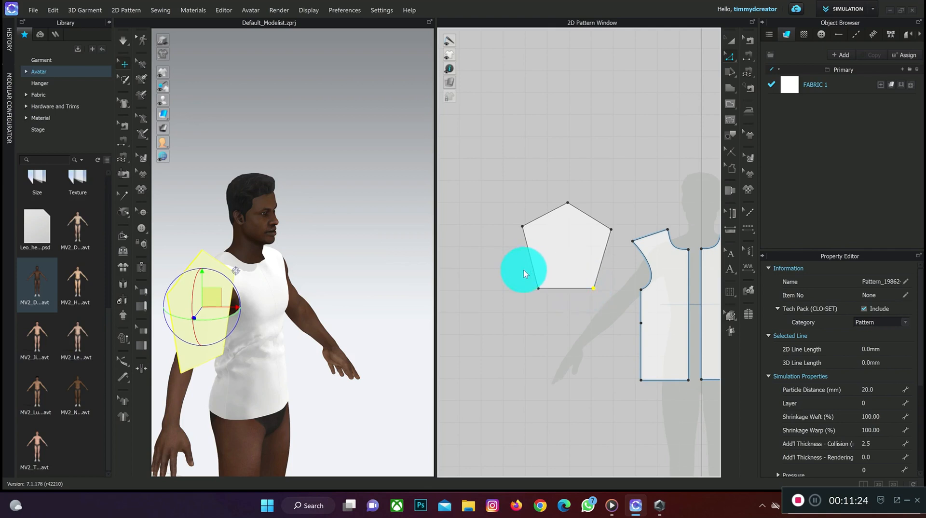
# - Compare the lengths of the sleeve's two slanted top edges with the front piece's armhole curve
pyautogui.click(594, 219)
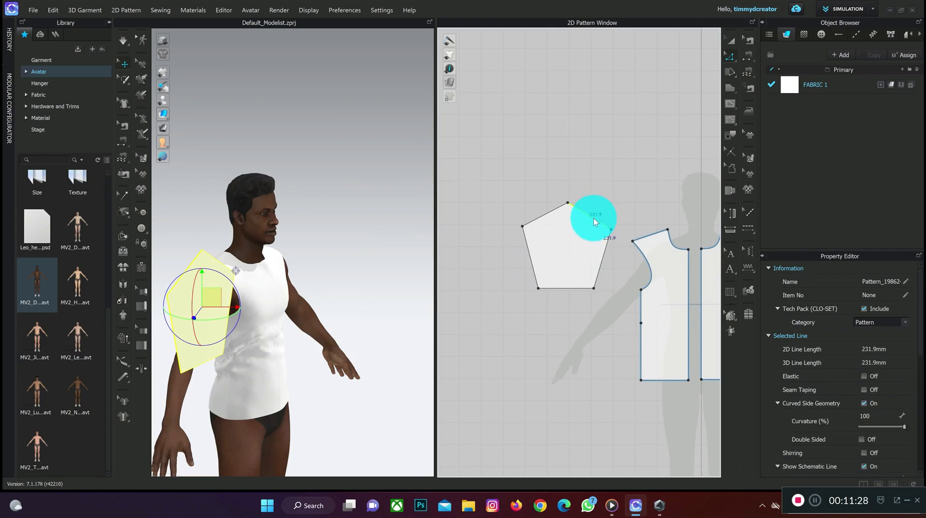
pyautogui.click(650, 261)
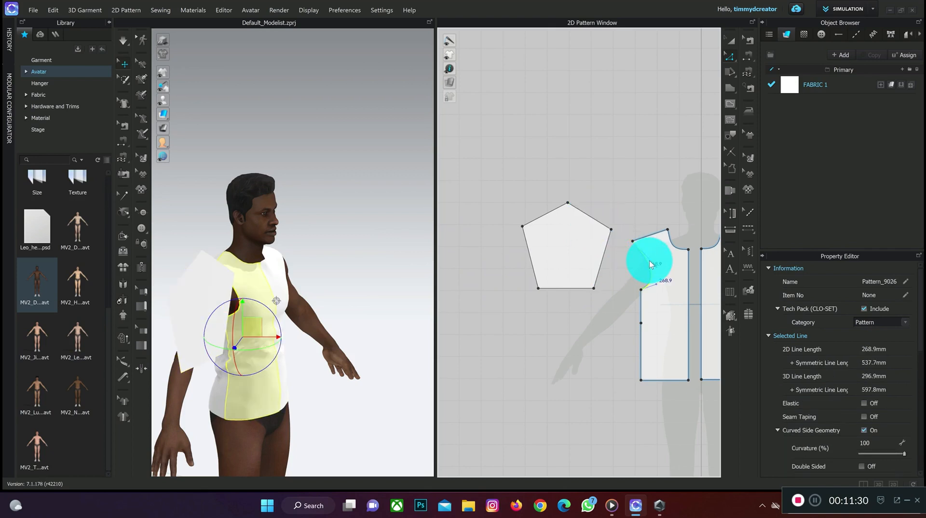
pyautogui.click(548, 210)
pyautogui.click(583, 212)
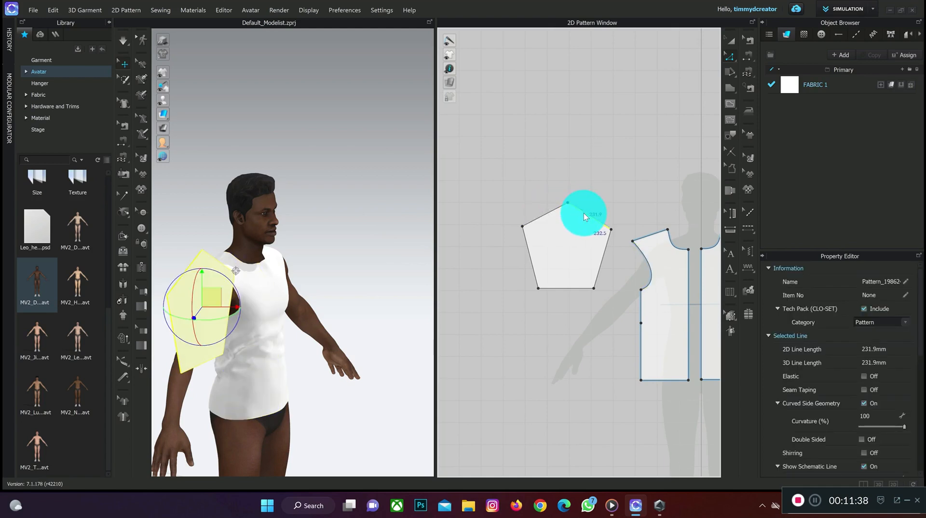
pyautogui.click(648, 259)
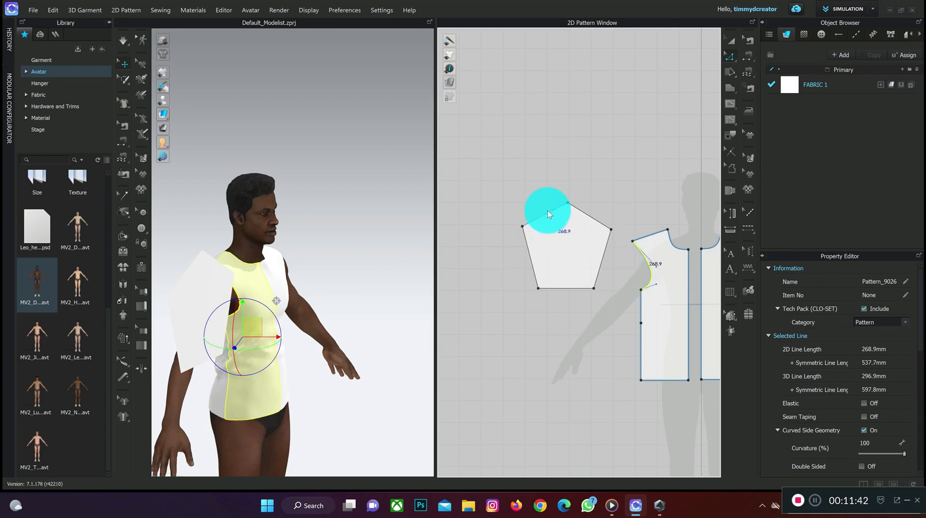
# - Bend the sleeve's two slanted top edges outward into a rounded cap with Edit Curvature, making the outer edge about 247 mm long
pyautogui.click(731, 60)
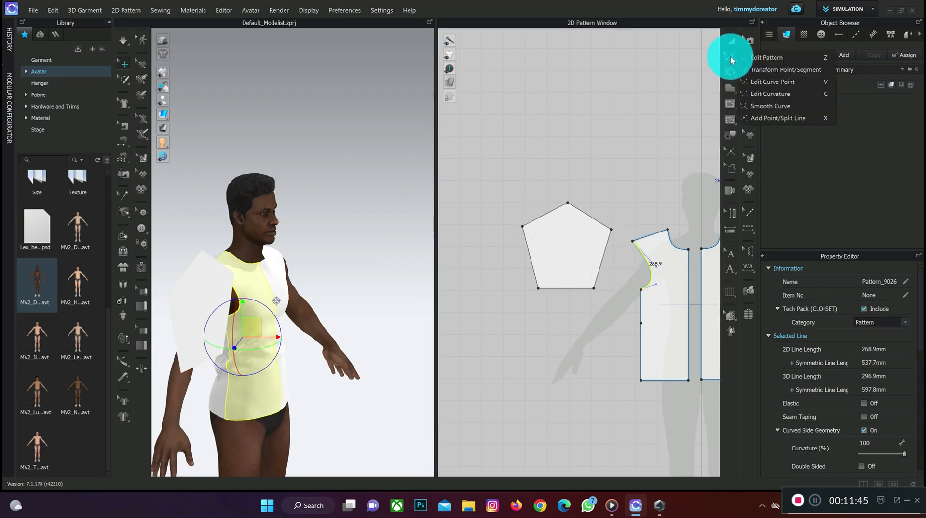
pyautogui.click(759, 93)
pyautogui.click(584, 214)
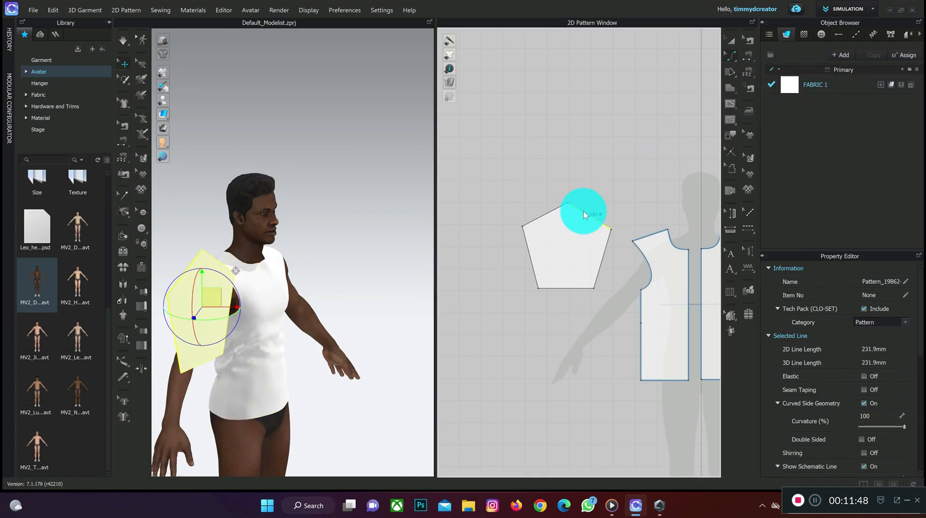
pyautogui.moveTo(584, 211); pyautogui.dragTo(543, 208)
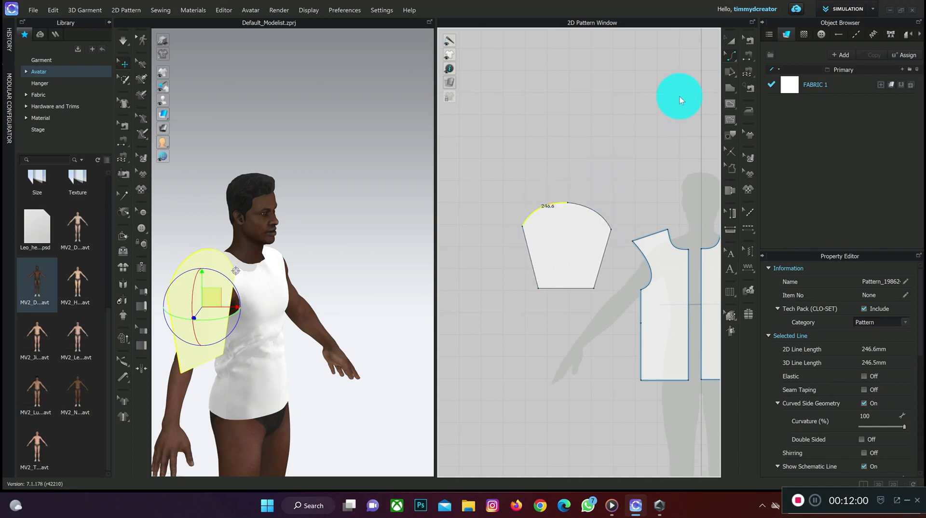
# - Reshape both ends of the sleeve cap into an S-curve with Edit Pattern, the bodice-side curve about 237 mm, and compare it with the front armhole
pyautogui.click(736, 53)
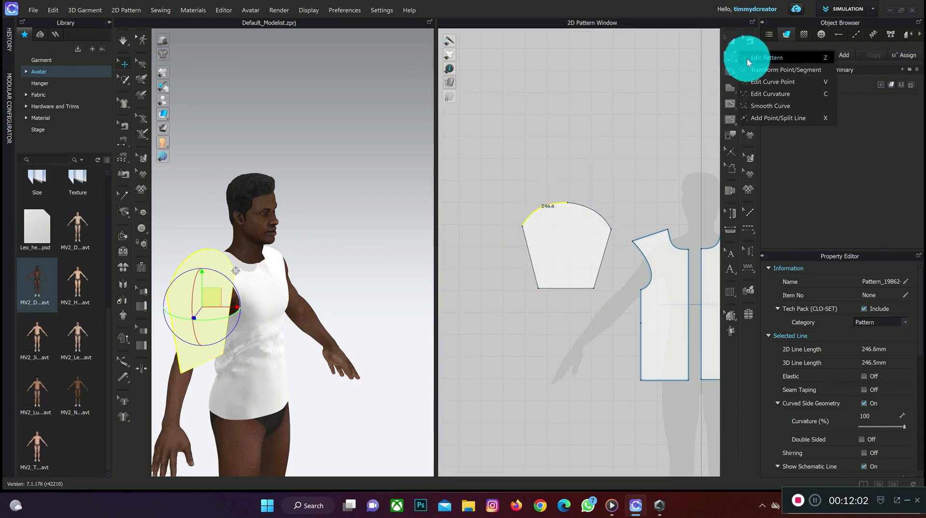
pyautogui.click(747, 58)
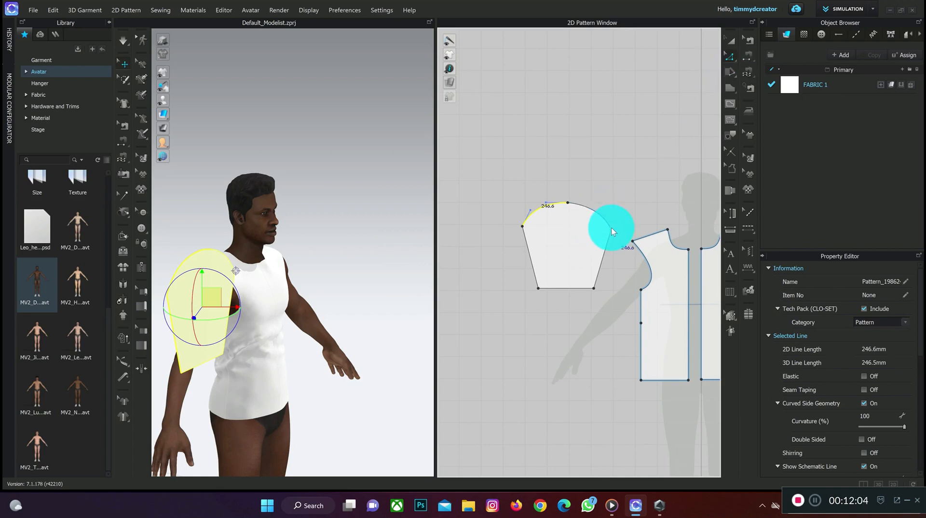
pyautogui.click(608, 226)
pyautogui.moveTo(605, 220); pyautogui.dragTo(595, 235)
pyautogui.moveTo(527, 218)
pyautogui.mouseDown()
pyautogui.moveTo(523, 224)
pyautogui.moveTo(529, 210)
pyautogui.moveTo(538, 221)
pyautogui.mouseUp()
pyautogui.moveTo(597, 218); pyautogui.dragTo(592, 239)
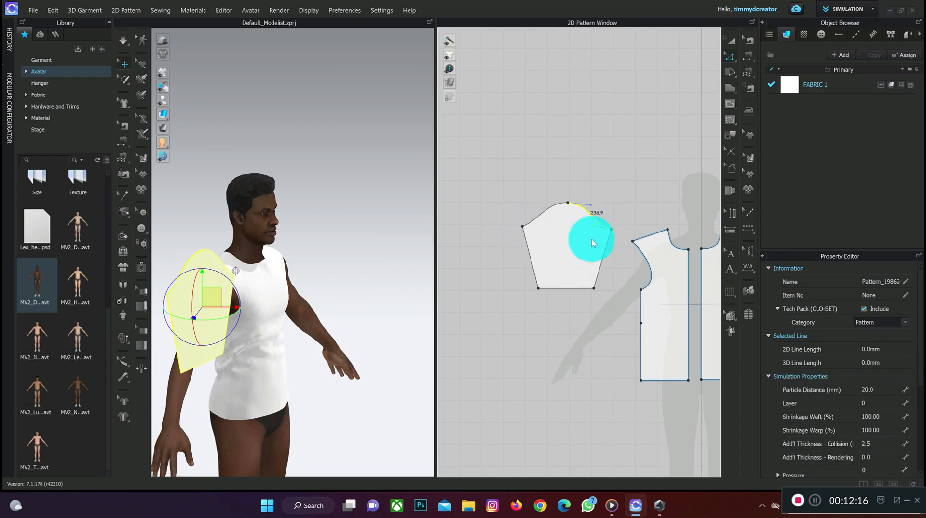
pyautogui.click(647, 257)
pyautogui.click(583, 210)
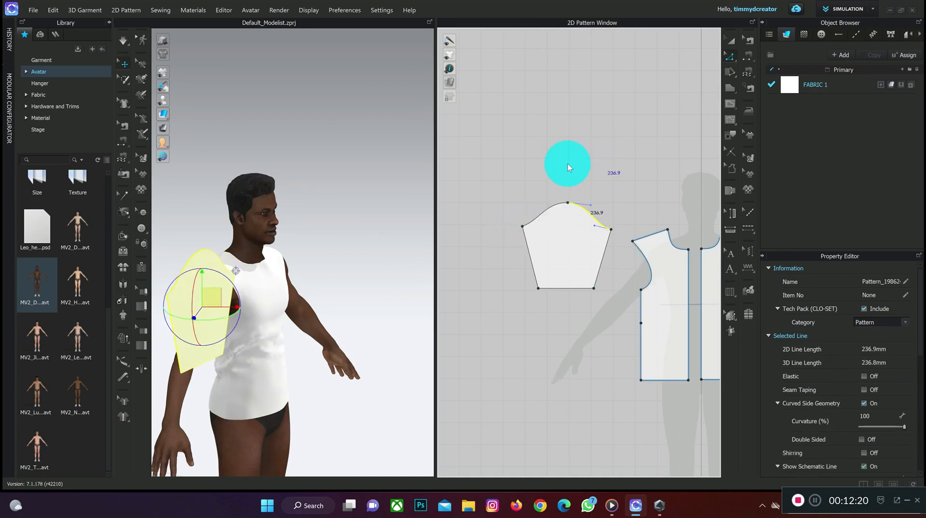
# - Move the sleeve's two underarm corners outward so the cap curves are about 268 mm and 262 mm long
pyautogui.moveTo(522, 226); pyautogui.dragTo(516, 228)
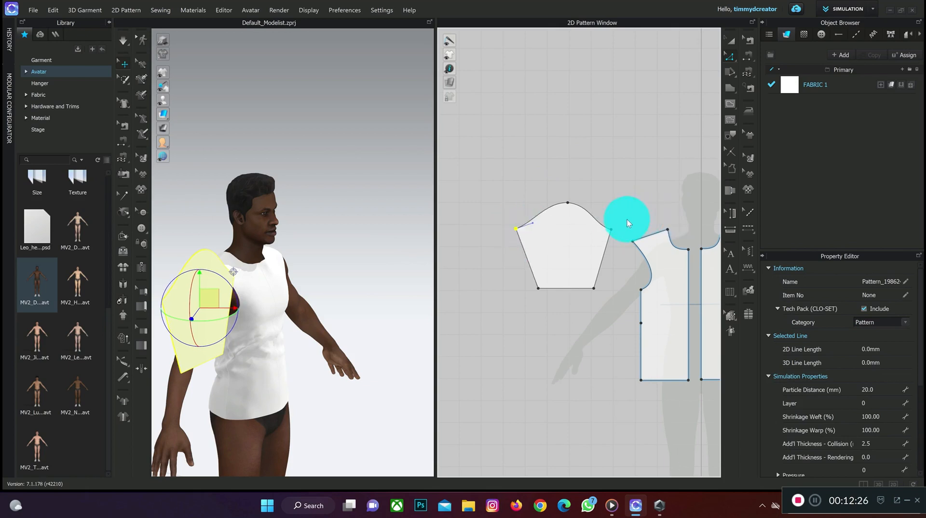
pyautogui.moveTo(611, 227); pyautogui.dragTo(618, 229)
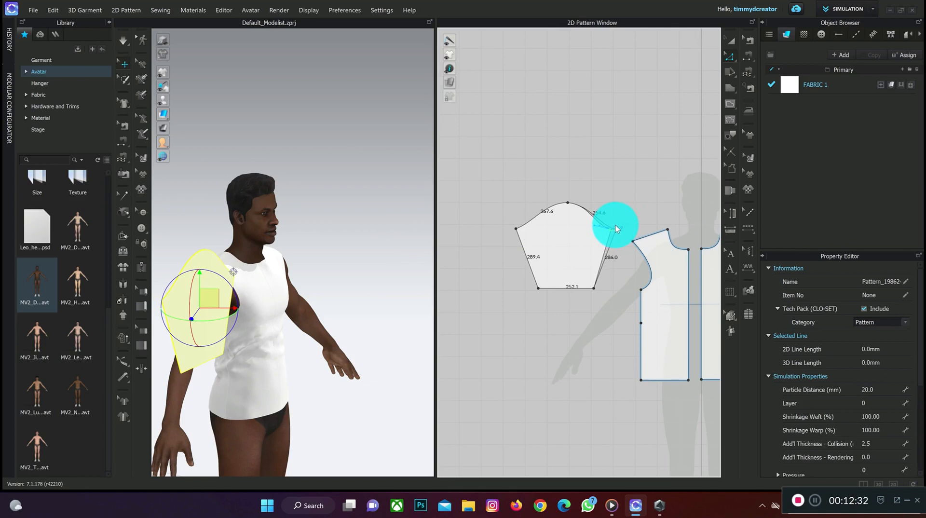
pyautogui.moveTo(617, 229); pyautogui.dragTo(618, 230)
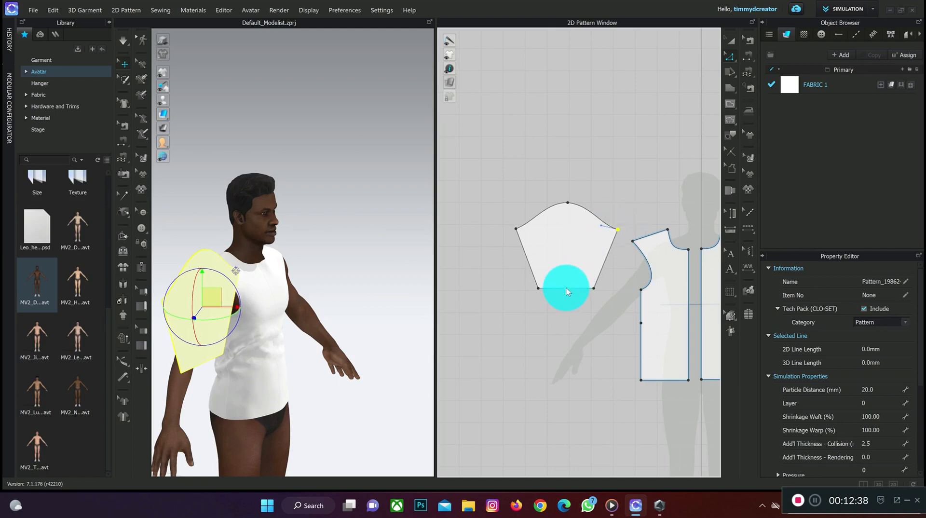
# - Position the 3D sleeve piece over the avatar's upper arm and rotate it to follow the arm's slope
pyautogui.moveTo(289, 311)
pyautogui.mouseDown(button='right')
pyautogui.moveTo(321, 295)
pyautogui.moveTo(305, 304)
pyautogui.mouseUp(button='right')
pyautogui.moveTo(305, 303)
pyautogui.mouseDown(button='middle')
pyautogui.moveTo(362, 305)
pyautogui.moveTo(331, 326)
pyautogui.moveTo(305, 320)
pyautogui.mouseUp(button='middle')
pyautogui.moveTo(305, 319); pyautogui.dragTo(299, 287)
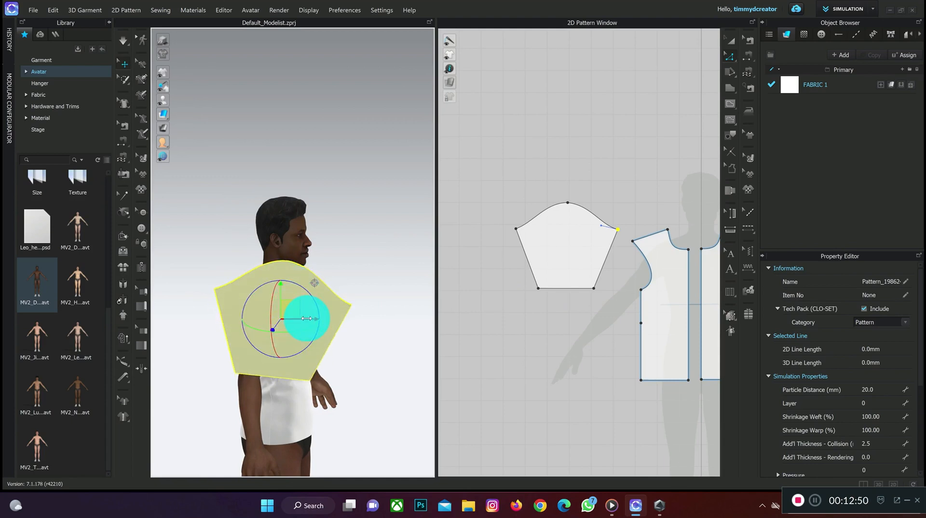
pyautogui.moveTo(333, 295); pyautogui.dragTo(309, 310, button='right')
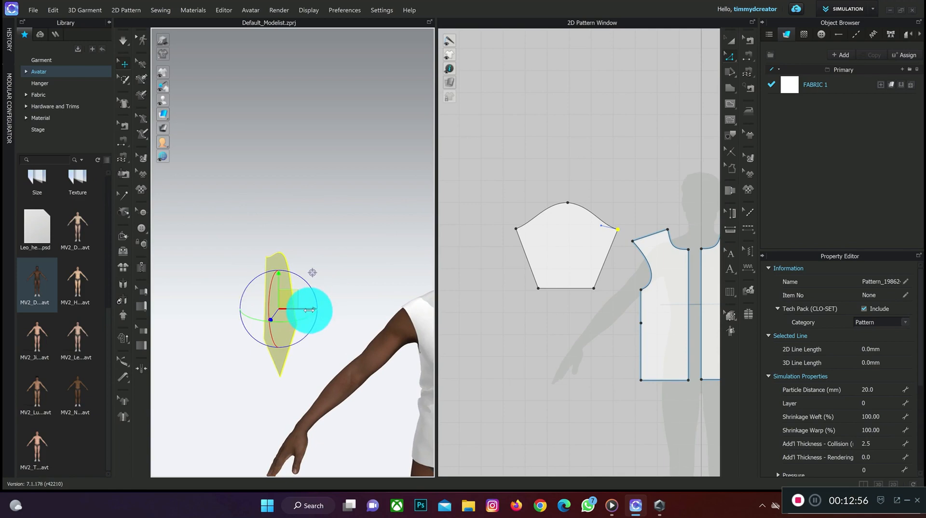
pyautogui.moveTo(310, 310); pyautogui.dragTo(389, 311)
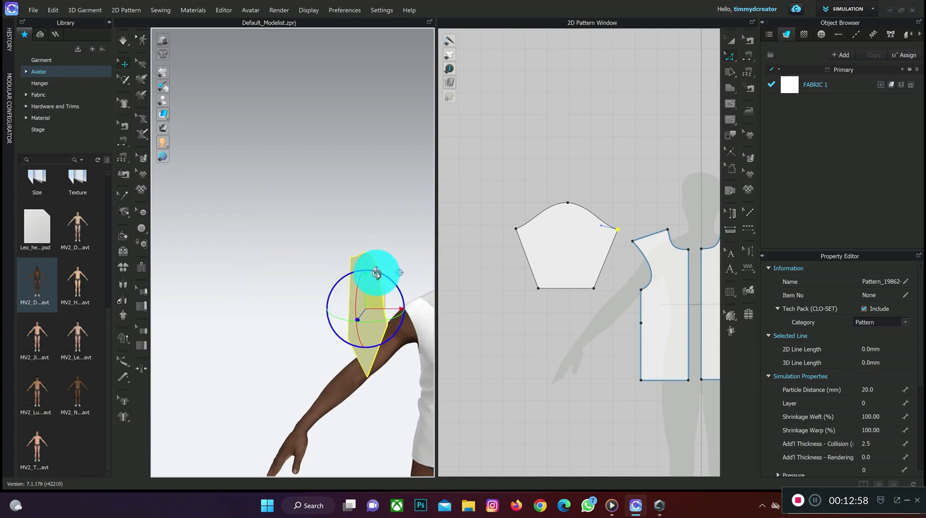
pyautogui.moveTo(377, 273); pyautogui.dragTo(410, 282)
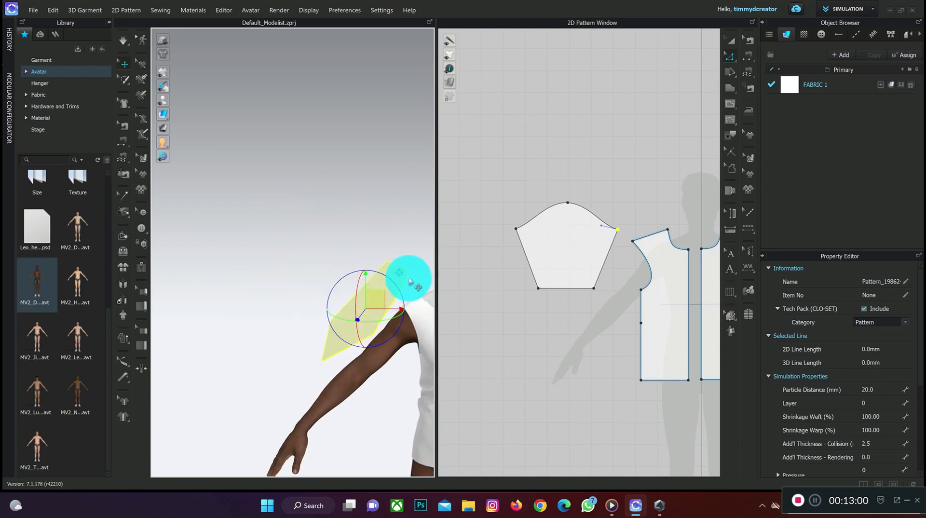
pyautogui.scroll(-2, 405, 276)
pyautogui.moveTo(389, 271); pyautogui.dragTo(275, 277, button='middle')
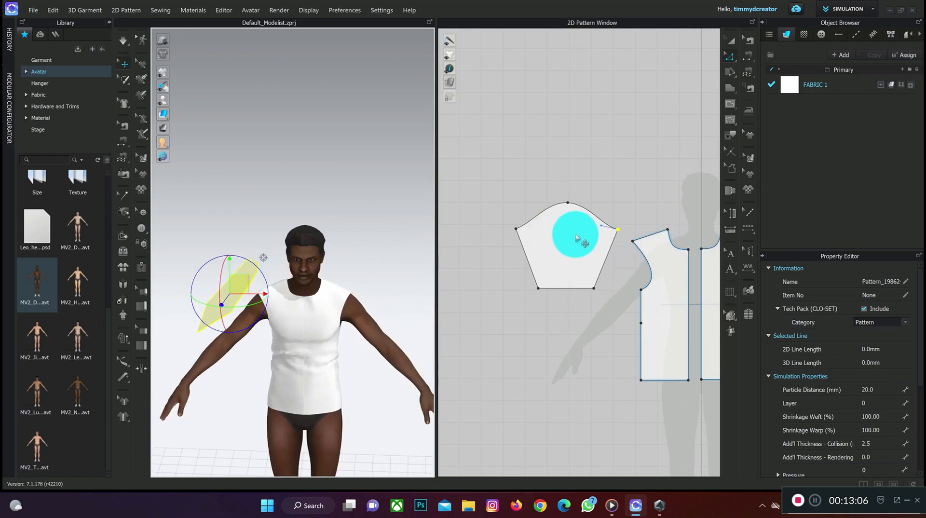
# - Clone the sleeve as a Symmetric Pattern (with Sewing) and place the copy beside the opposite front piece
pyautogui.click(731, 41)
pyautogui.click(579, 233)
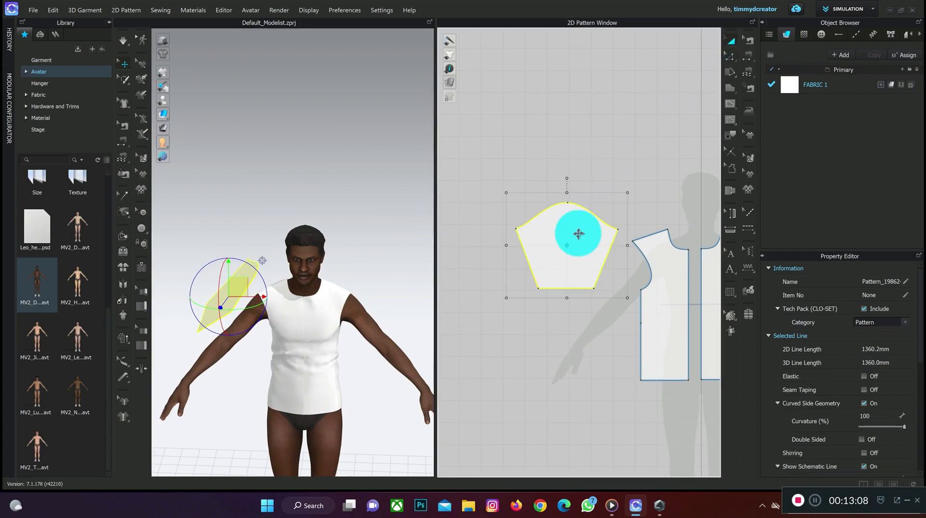
pyautogui.rightClick(578, 234)
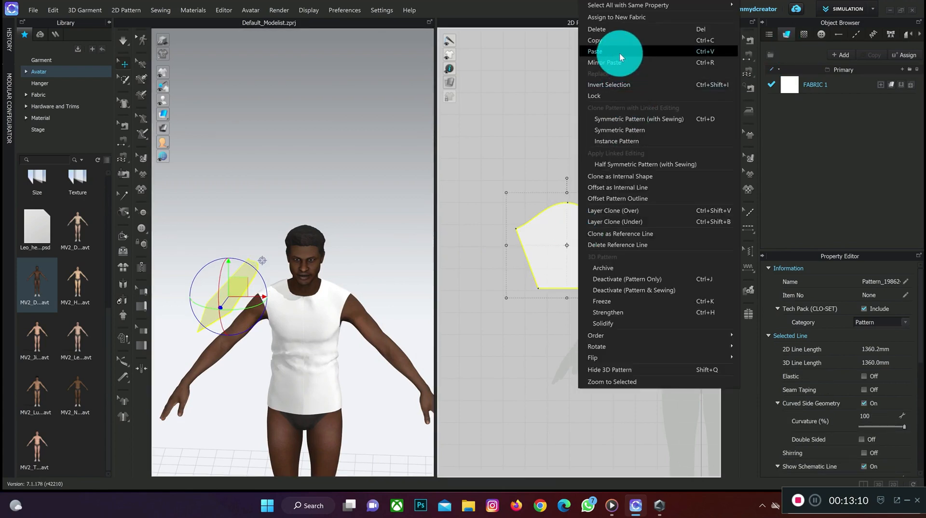
pyautogui.click(644, 122)
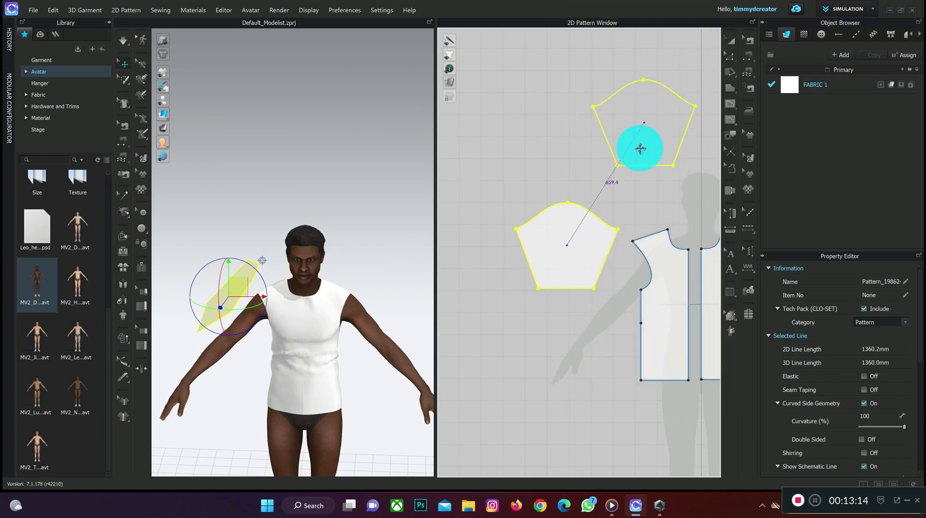
pyautogui.moveTo(670, 214); pyautogui.dragTo(478, 230, button='middle')
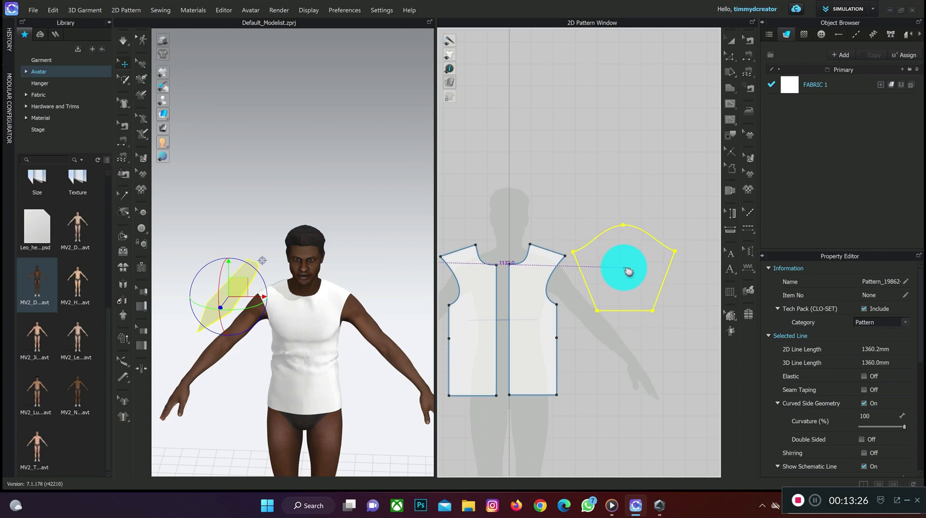
pyautogui.moveTo(629, 271); pyautogui.dragTo(588, 303)
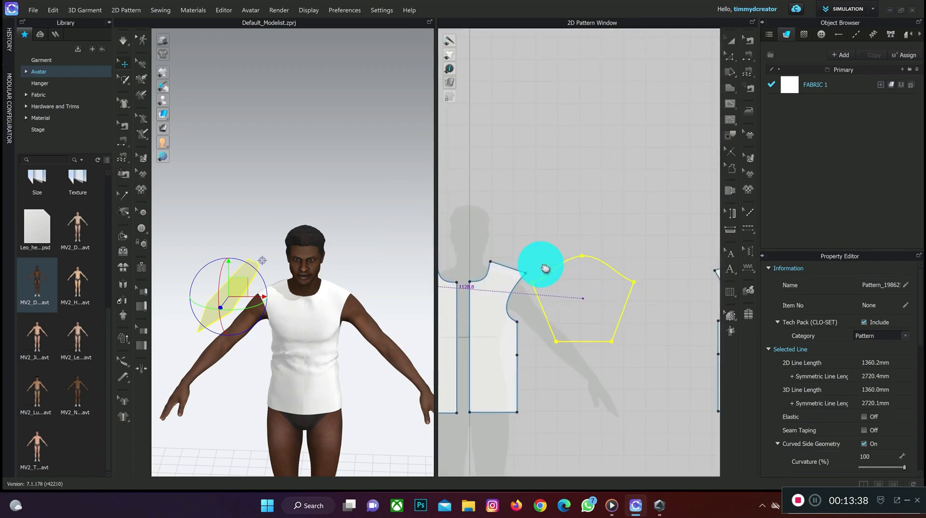
pyautogui.click(545, 268)
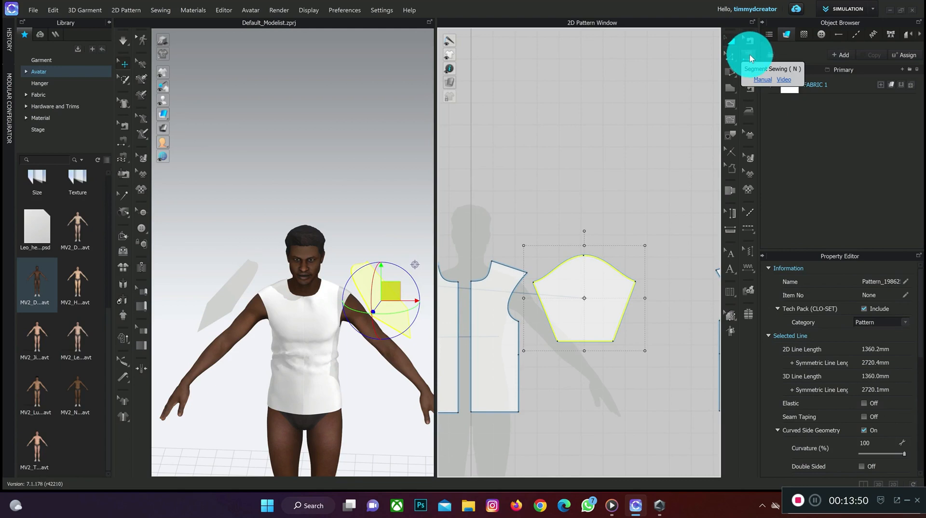
# - Sew the original sleeve's bodice-side cap curve to the front piece's armhole with Segment Sewing
pyautogui.click(750, 58)
pyautogui.moveTo(453, 227); pyautogui.dragTo(583, 226, button='middle')
pyautogui.scroll(5, 275, 270)
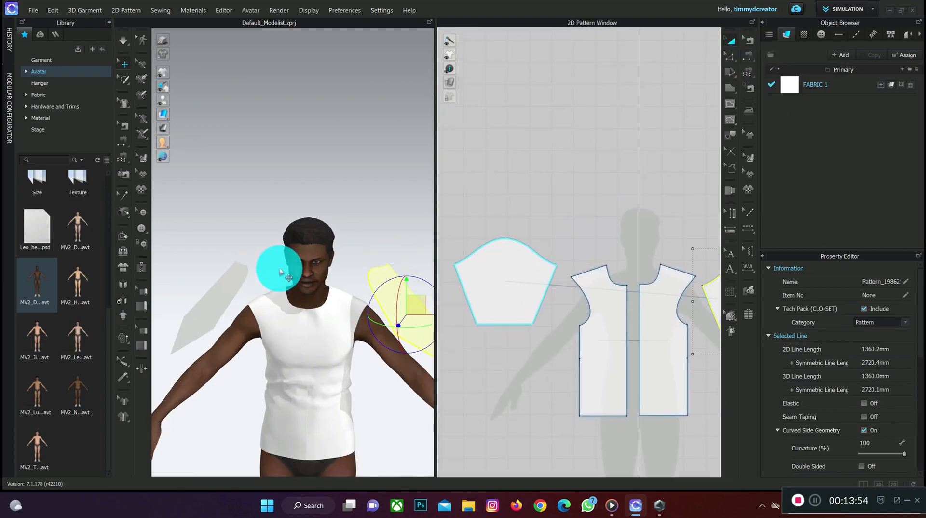
pyautogui.moveTo(244, 285); pyautogui.dragTo(326, 249, button='middle')
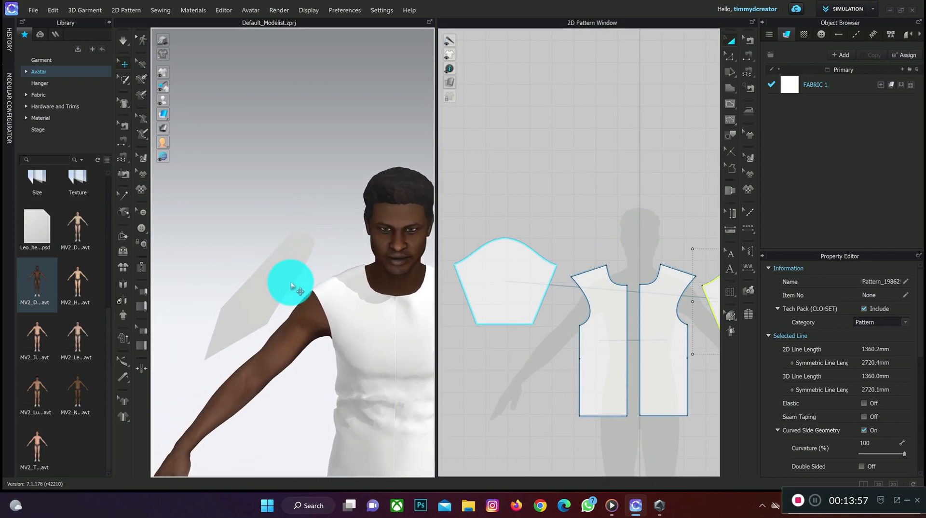
pyautogui.click(748, 56)
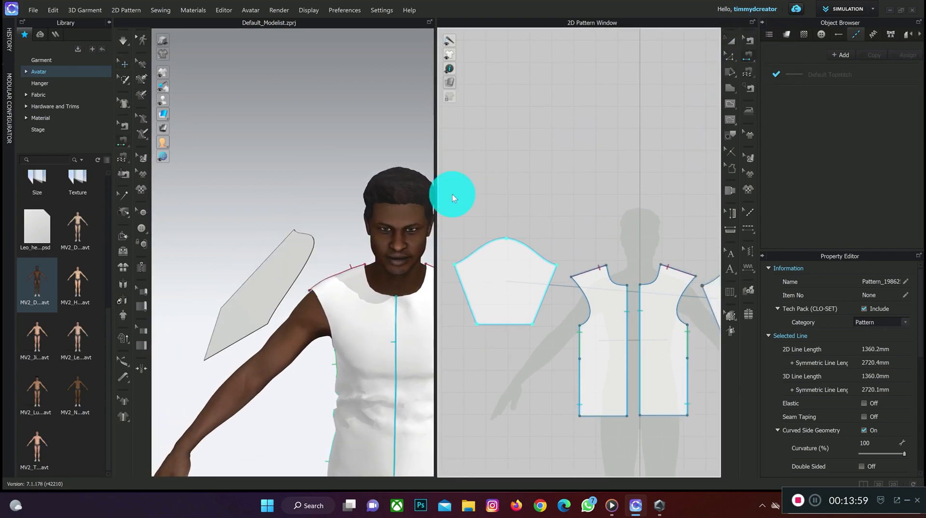
pyautogui.click(302, 275)
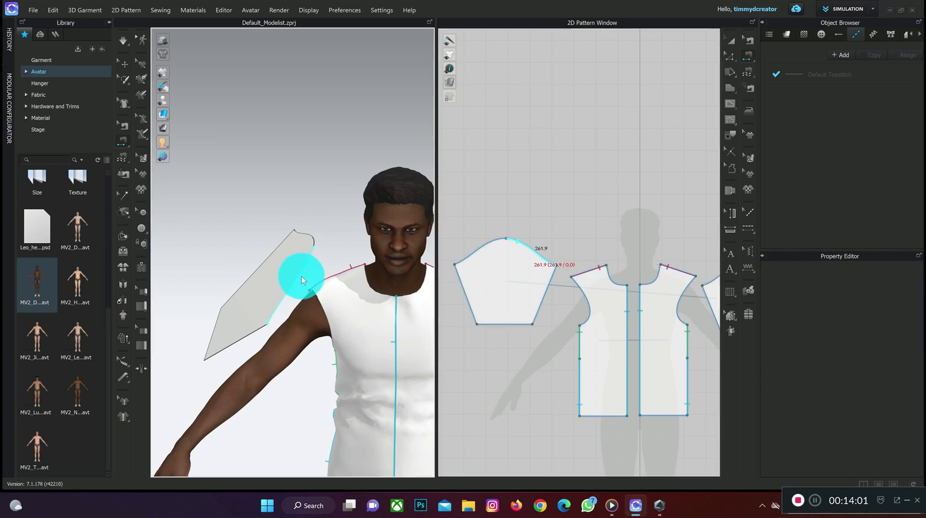
pyautogui.click(327, 311)
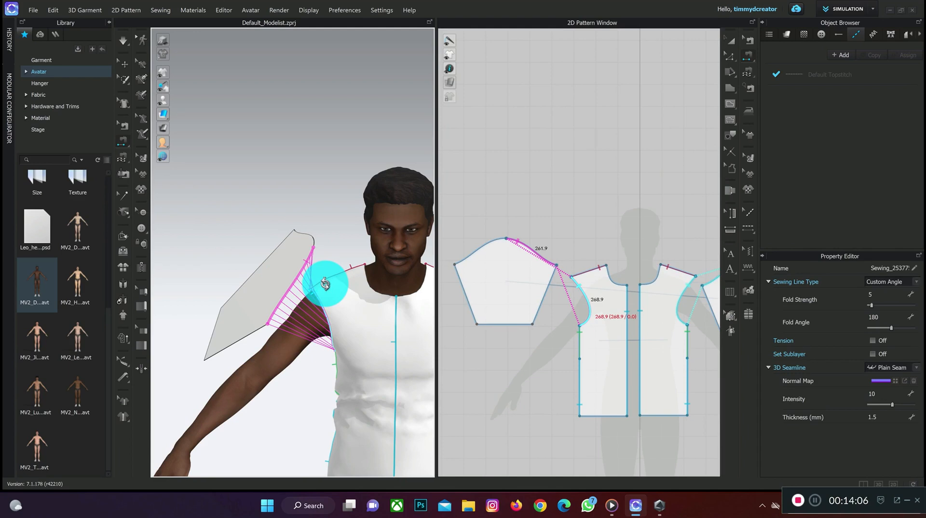
# - Sew the sleeve's other cap curve to the back piece's armhole and pick the adjacent sleeve side edge for sewing
pyautogui.moveTo(326, 284); pyautogui.dragTo(369, 244, button='right')
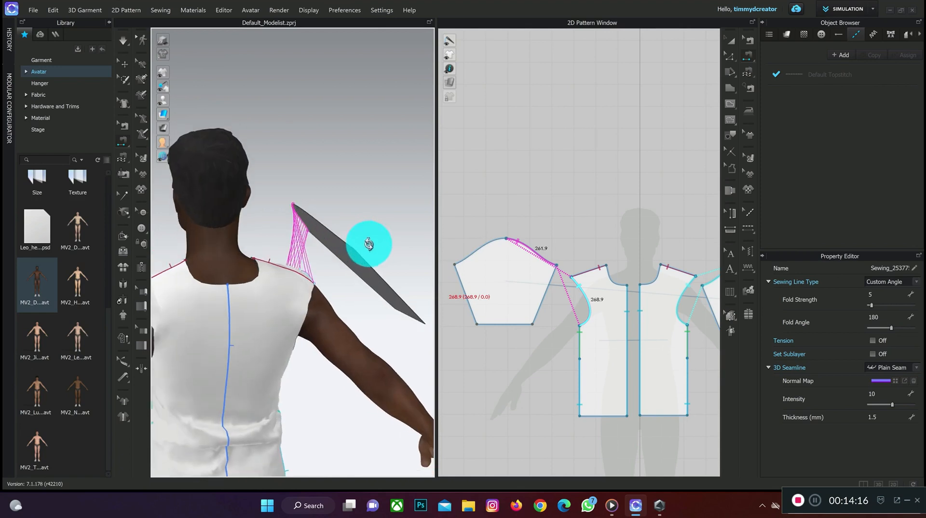
pyautogui.click(338, 242)
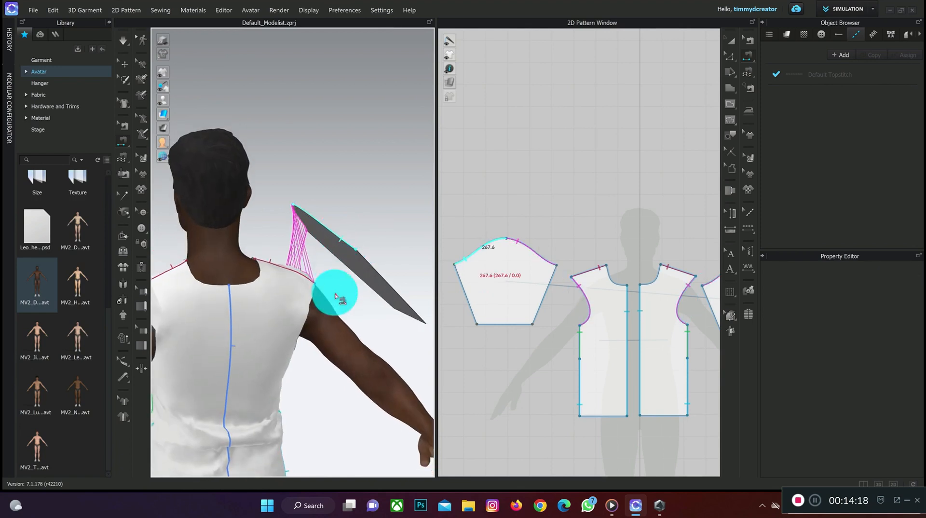
pyautogui.click(301, 333)
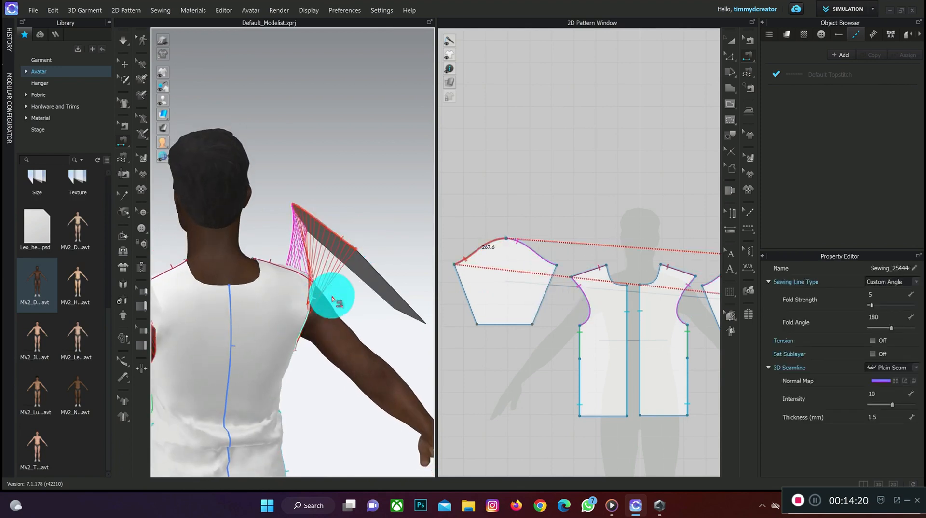
pyautogui.moveTo(320, 299); pyautogui.dragTo(279, 262, button='right')
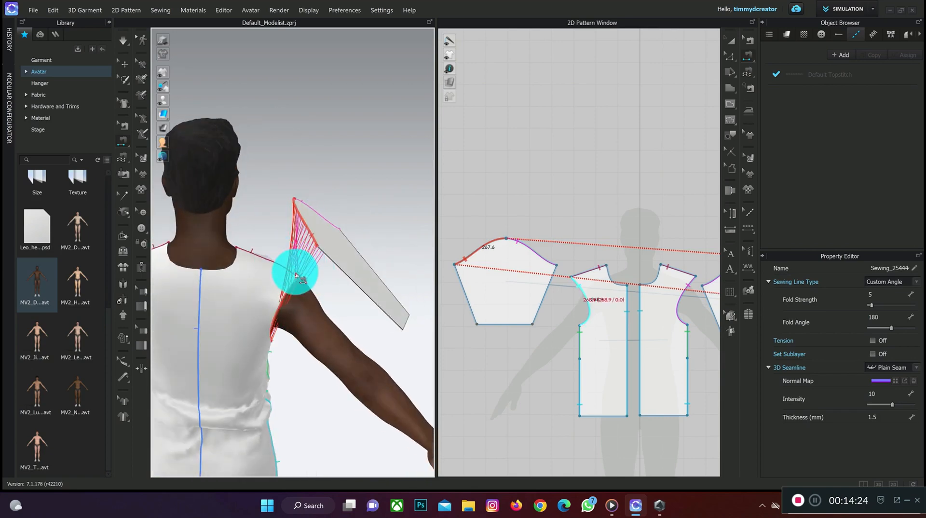
pyautogui.click(351, 280)
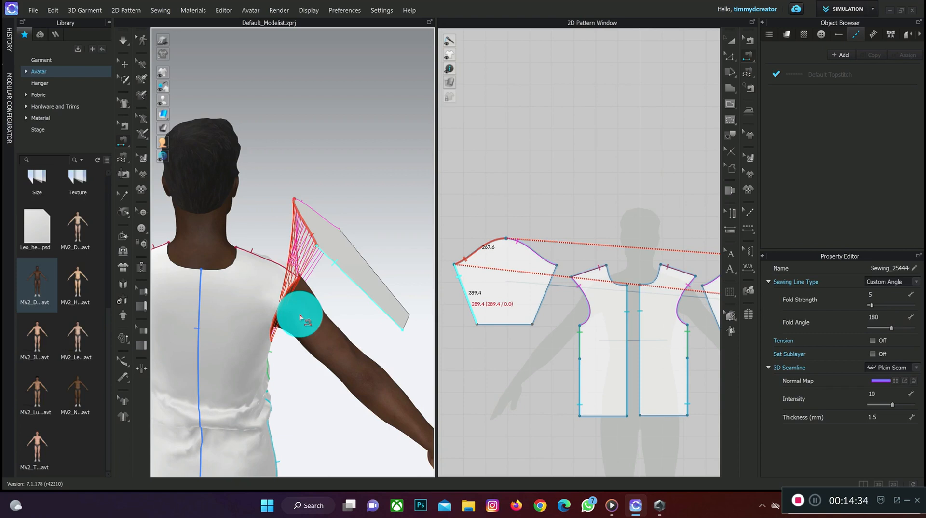
# - Simulate the garment and tug both sleeves and the shoulder of the bodice to settle the drape, from behind and in front
pyautogui.press('space')
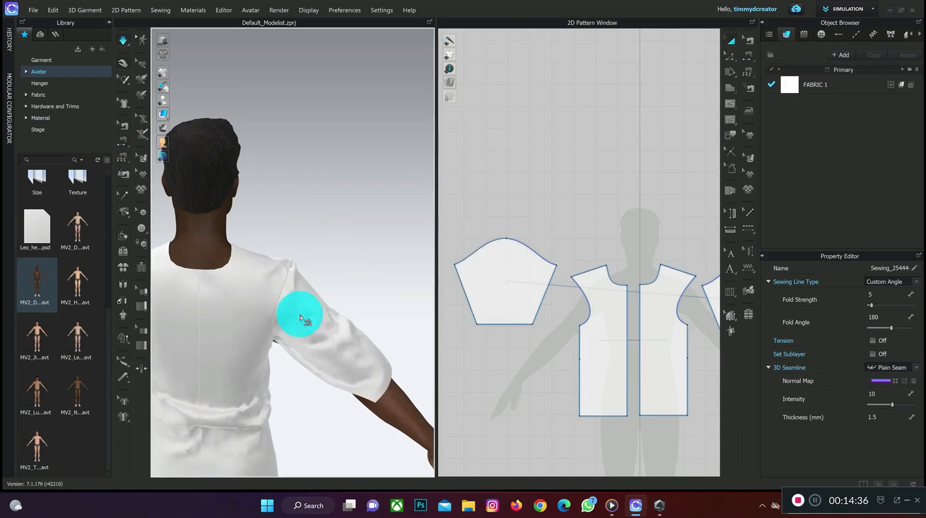
pyautogui.click(316, 314)
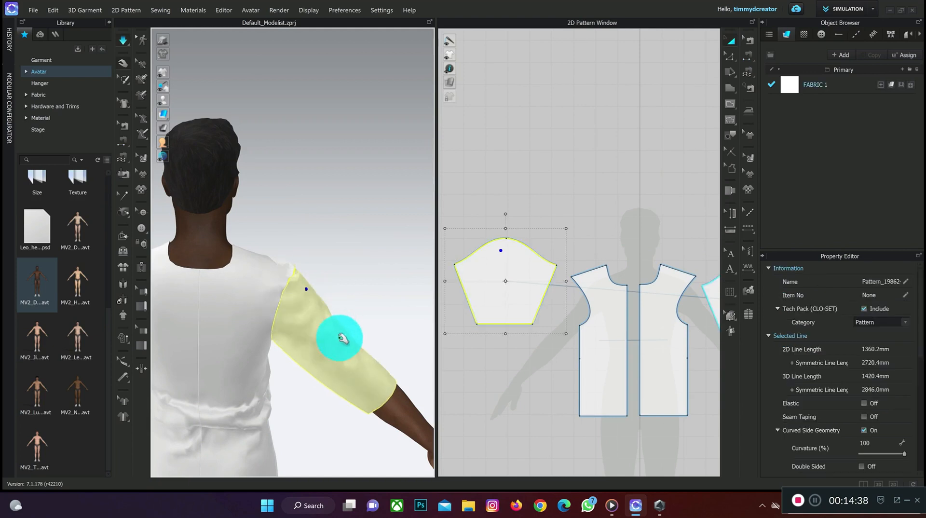
pyautogui.click(244, 256)
pyautogui.moveTo(267, 221); pyautogui.dragTo(211, 223, button='right')
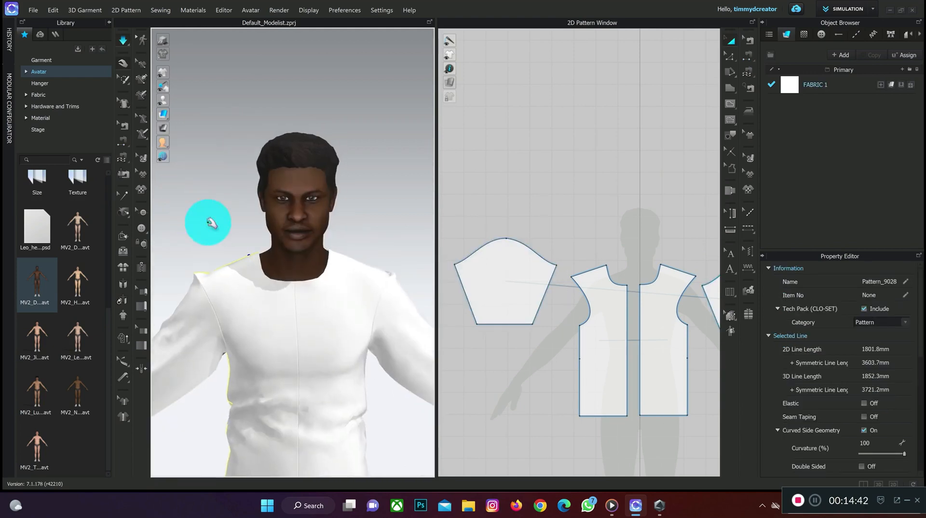
pyautogui.click(407, 313)
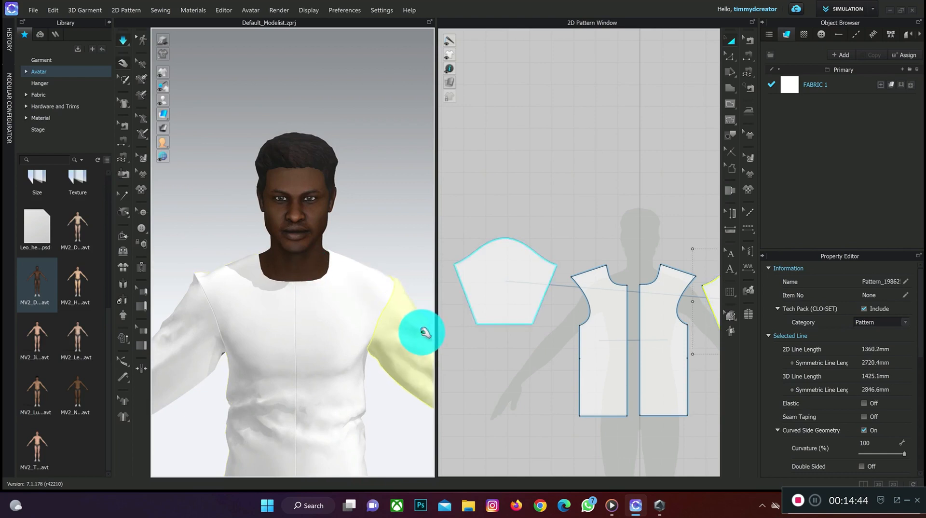
# - Sew the original sleeve's two straight side edges together with Segment Sewing to close the underarm seam
pyautogui.moveTo(209, 280); pyautogui.dragTo(217, 193, button='middle')
pyautogui.moveTo(223, 242); pyautogui.dragTo(231, 235, button='right')
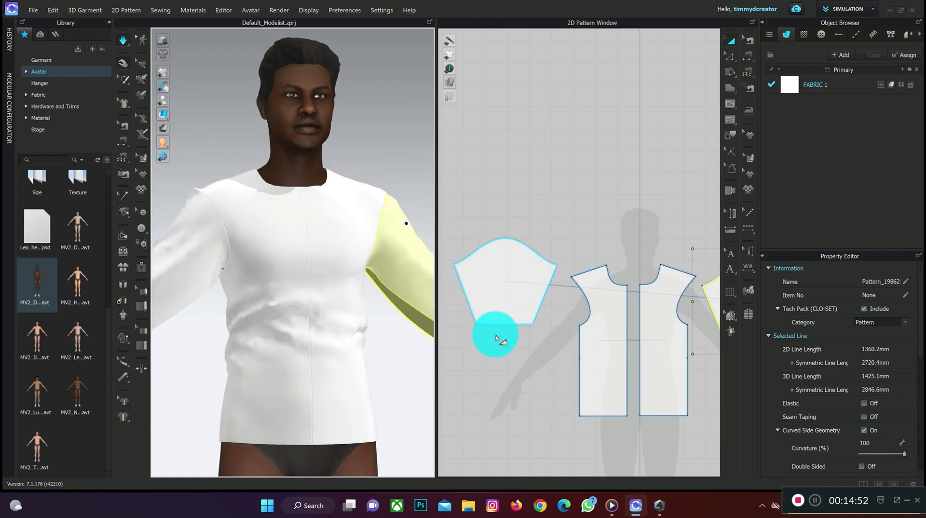
pyautogui.click(731, 67)
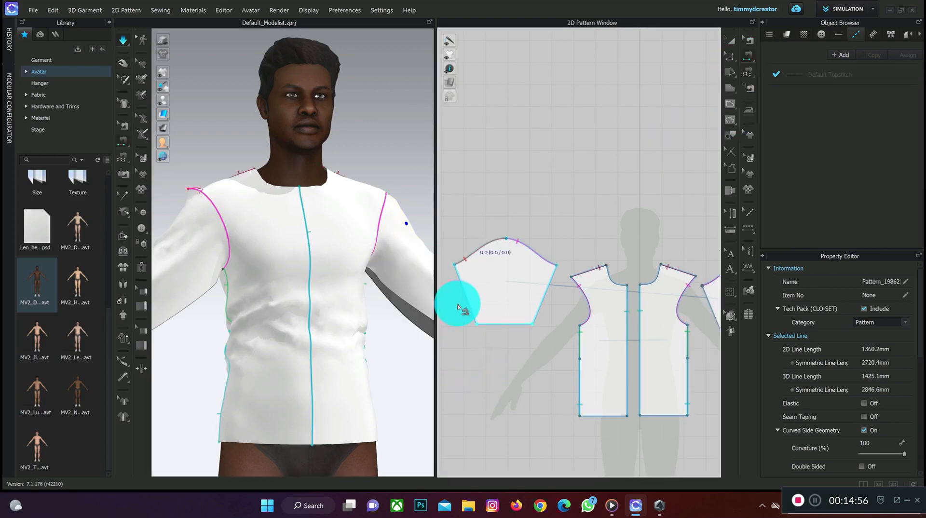
pyautogui.moveTo(341, 283); pyautogui.dragTo(447, 273, button='right')
pyautogui.click(459, 270)
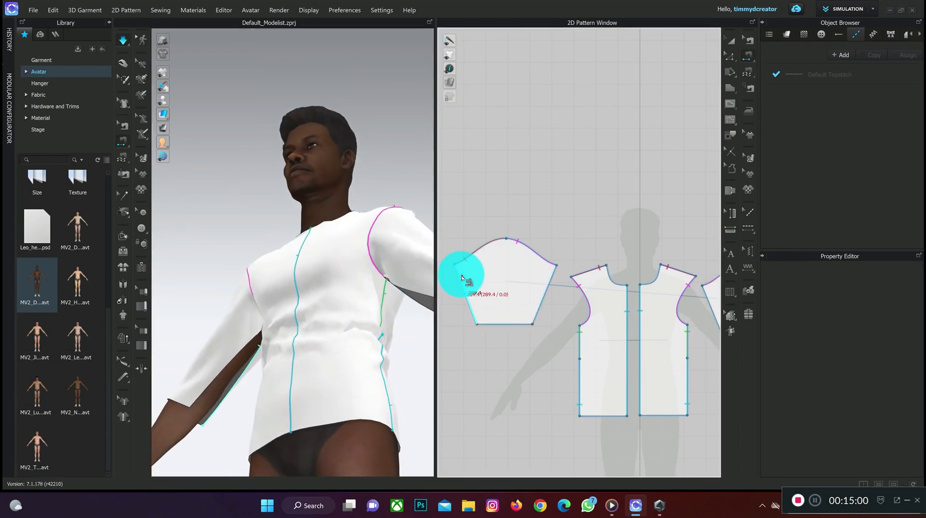
pyautogui.click(549, 284)
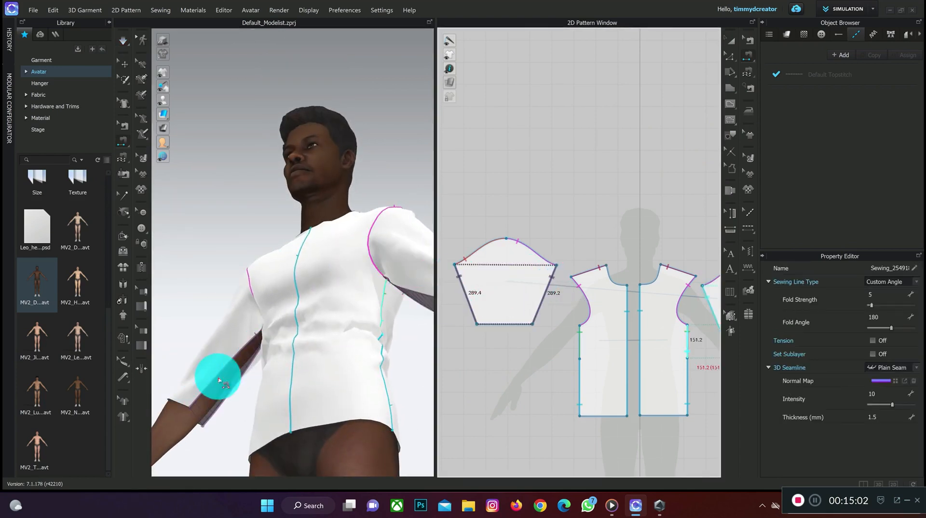
# - Simulate the garment with both sleeves closed and inspect the fit on the avatar's full figure
pyautogui.moveTo(644, 322); pyautogui.dragTo(406, 321, button='middle')
pyautogui.moveTo(397, 320); pyautogui.dragTo(416, 334, button='right')
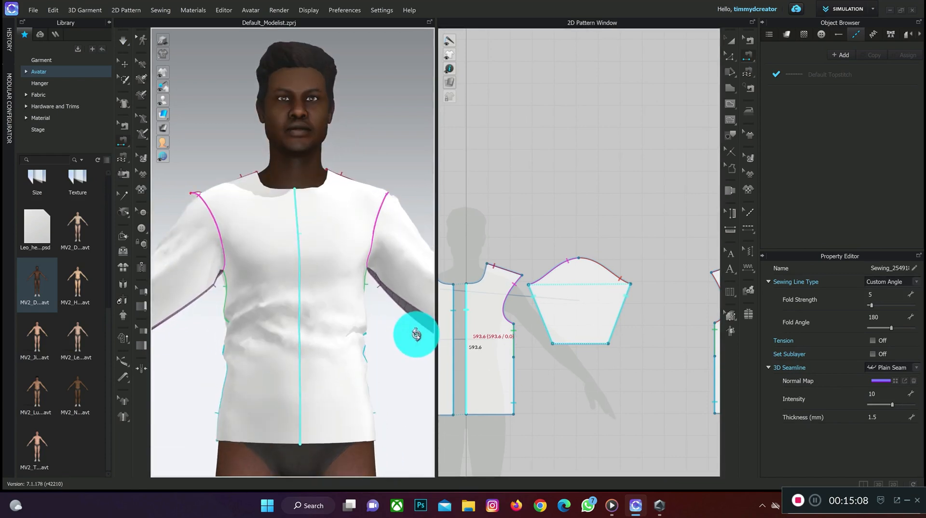
pyautogui.press('space')
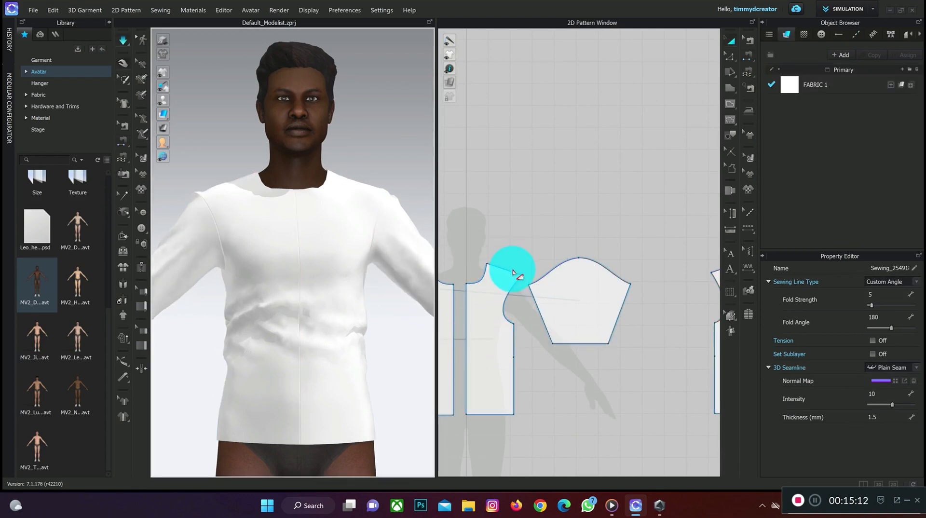
pyautogui.moveTo(523, 275); pyautogui.dragTo(656, 213, button='middle')
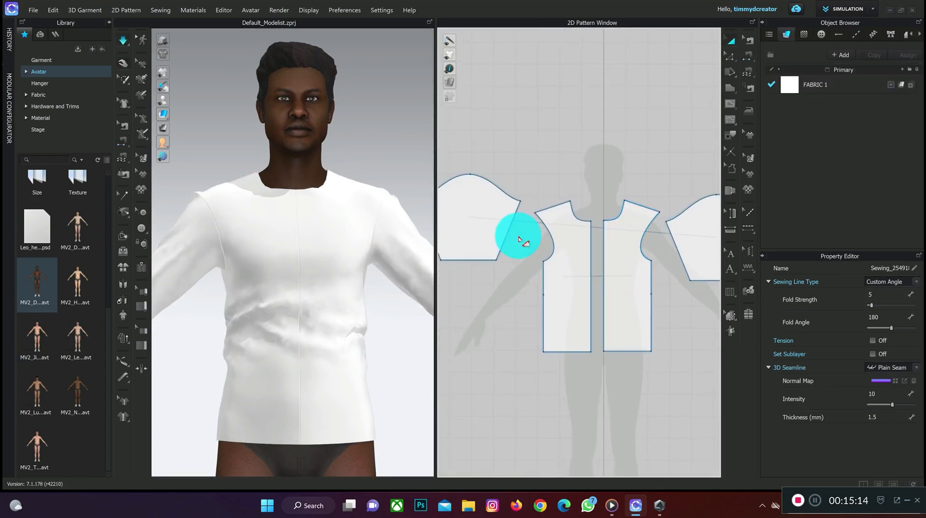
pyautogui.moveTo(524, 239); pyautogui.dragTo(556, 236, button='middle')
pyautogui.scroll(2, 544, 236)
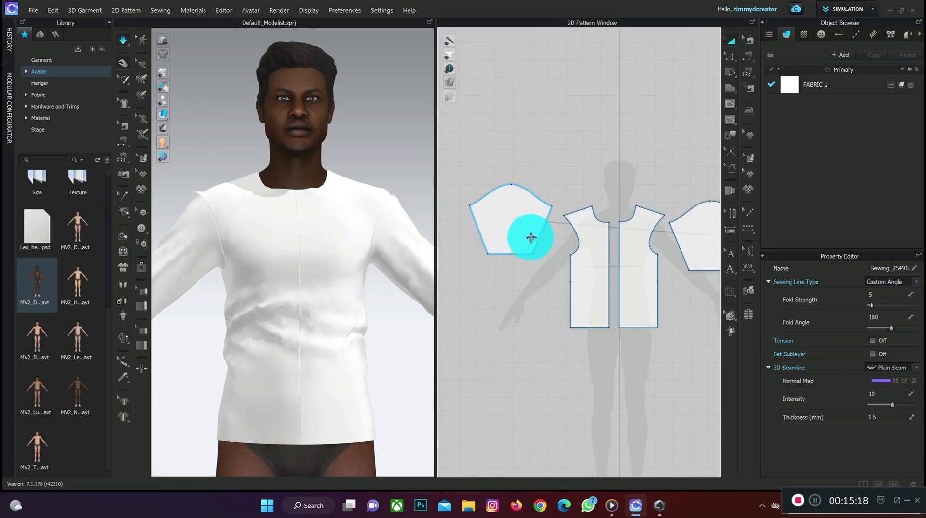
pyautogui.scroll(-3, 327, 270)
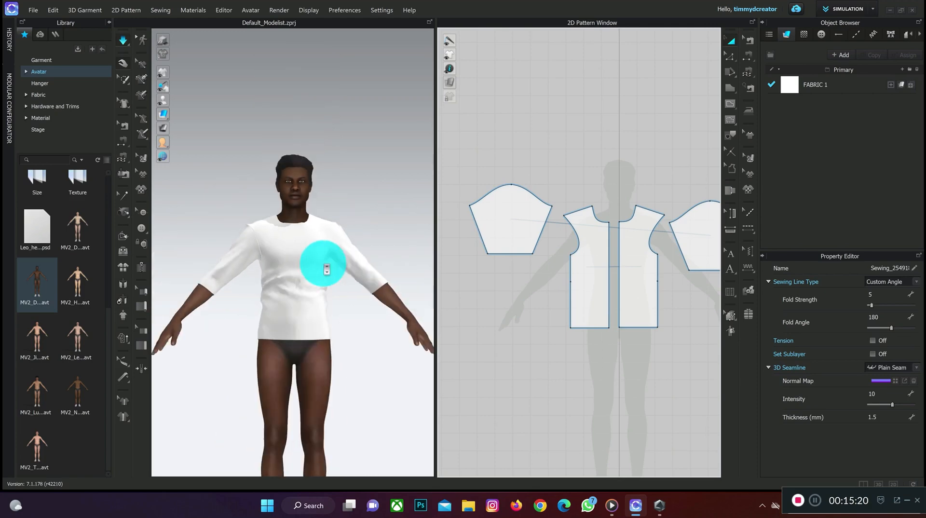
pyautogui.scroll(-2, 309, 267)
pyautogui.moveTo(296, 262); pyautogui.dragTo(410, 250, button='right')
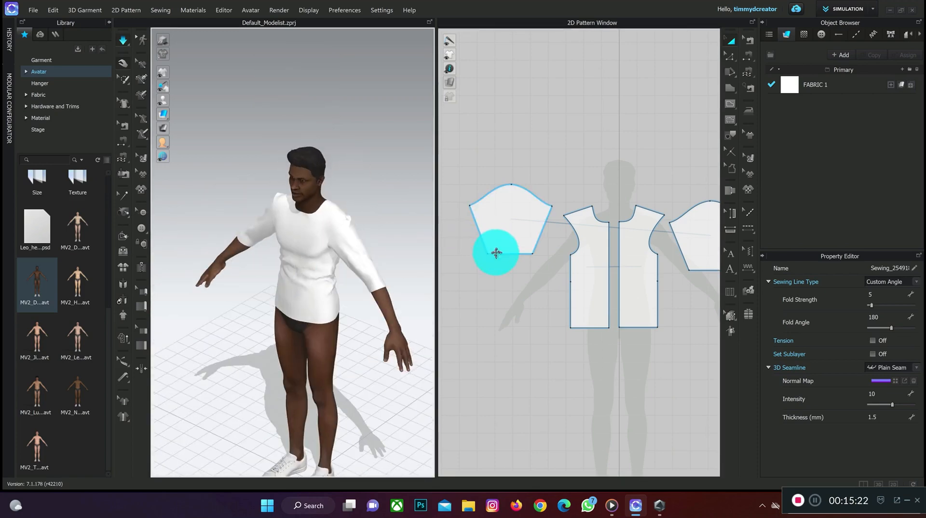
# - Shorten the sleeve by raising its hem edge with Edit Pattern so its side edges are about 220 mm long
pyautogui.click(733, 43)
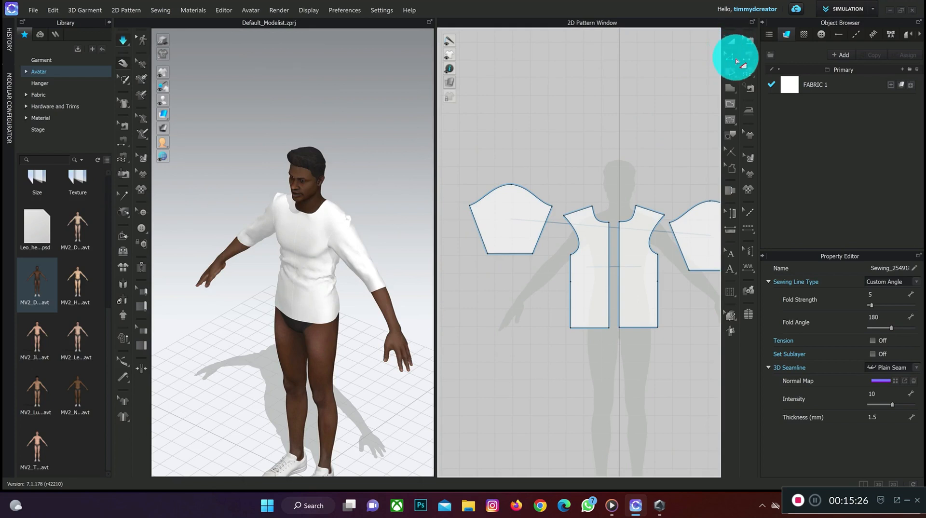
pyautogui.click(732, 57)
pyautogui.click(512, 255)
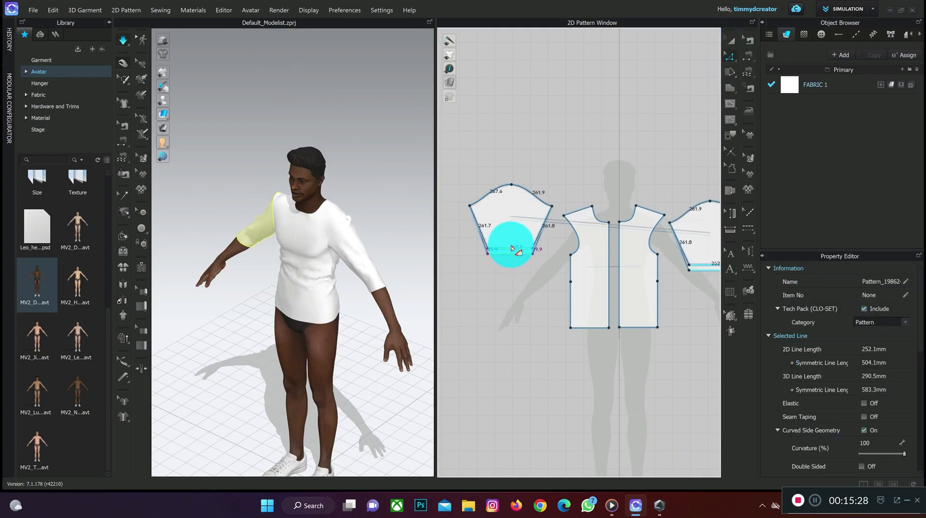
pyautogui.moveTo(514, 242); pyautogui.dragTo(535, 243)
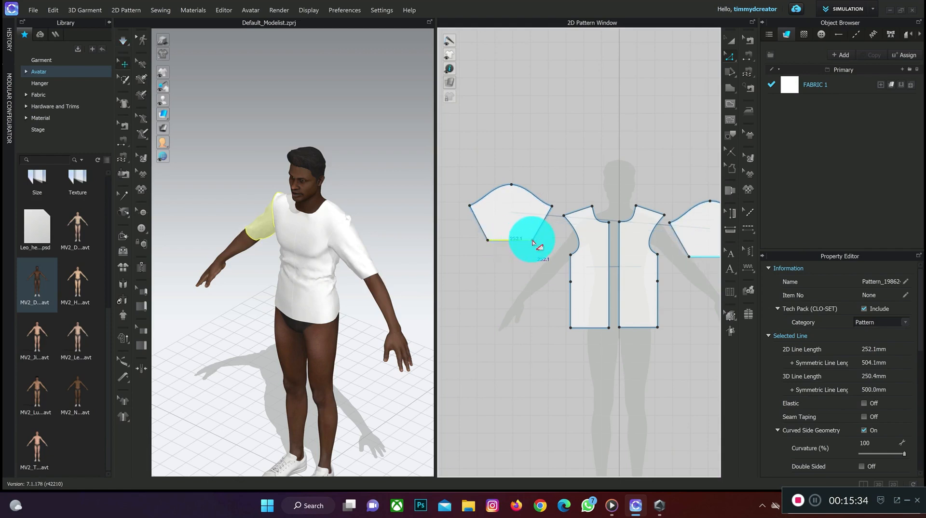
# - Widen the sleeve hem by moving both of its corners outward, and simulate the shortened sleeves
pyautogui.click(536, 242)
pyautogui.moveTo(538, 242); pyautogui.dragTo(538, 241)
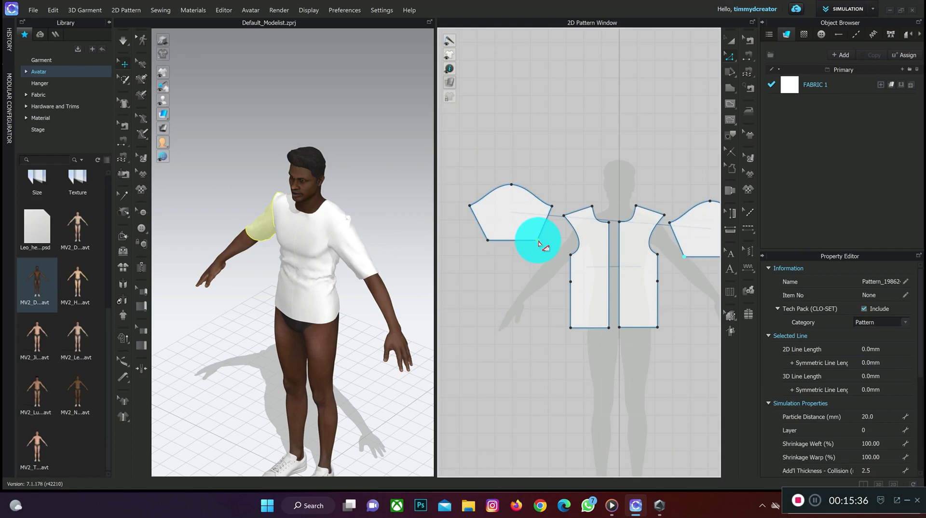
pyautogui.click(538, 242)
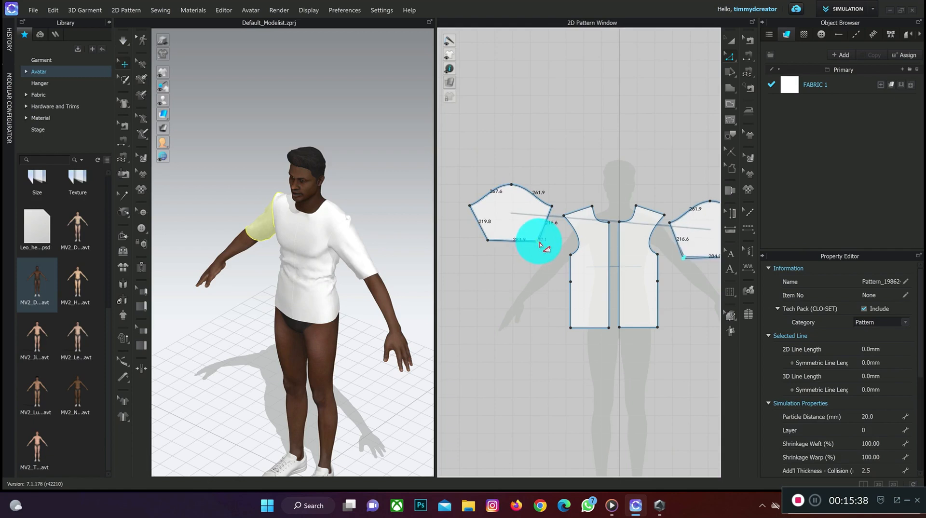
pyautogui.moveTo(540, 242); pyautogui.dragTo(480, 241)
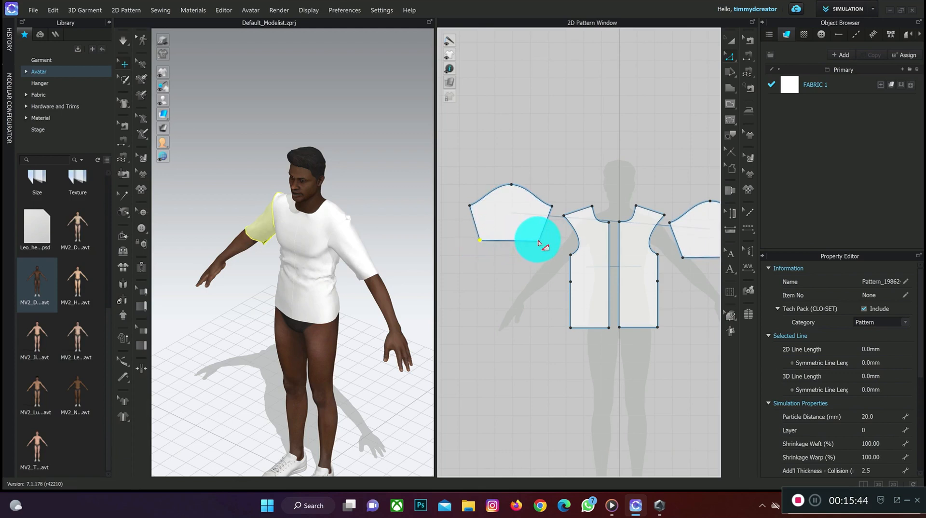
pyautogui.moveTo(541, 243); pyautogui.dragTo(541, 241)
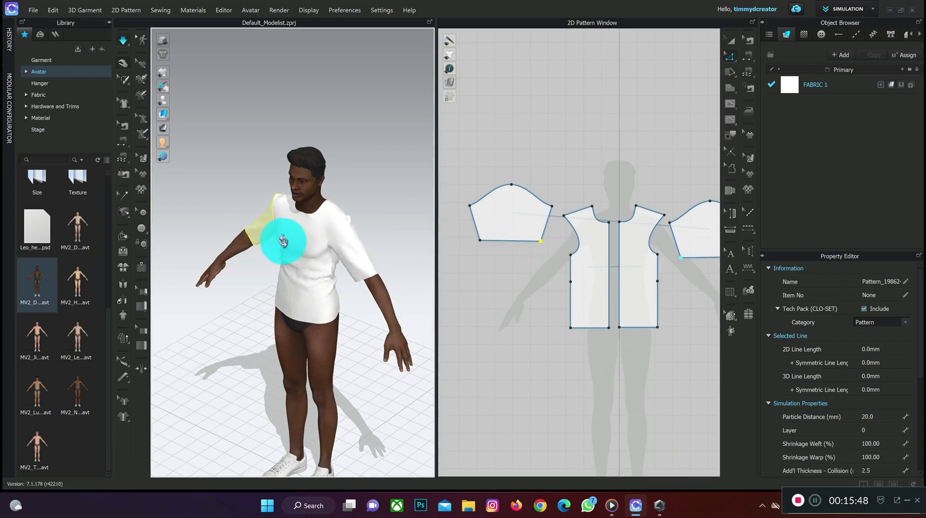
pyautogui.moveTo(280, 238); pyautogui.dragTo(314, 274, button='right')
pyautogui.moveTo(317, 287); pyautogui.dragTo(279, 248, button='middle')
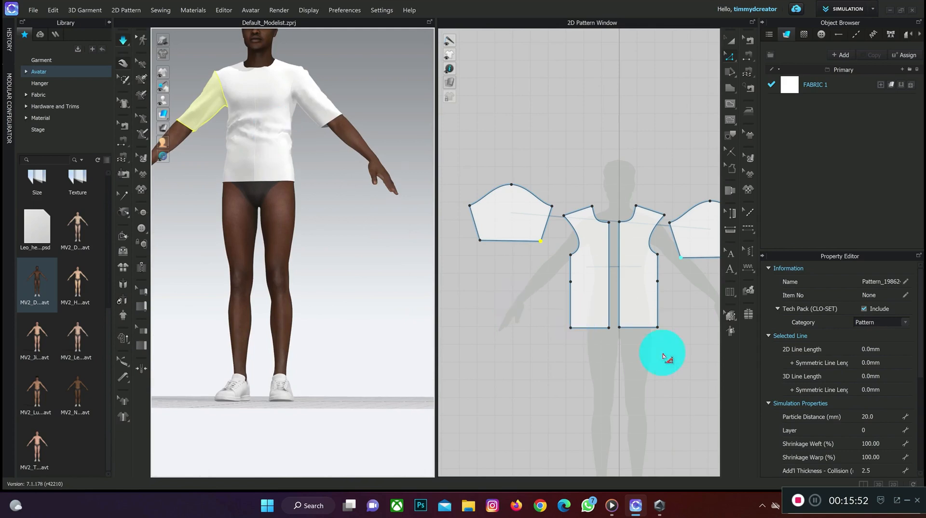
# - Select both front bodice pieces together and move them straight up to free the silhouette's hip area
pyautogui.moveTo(640, 337); pyautogui.dragTo(525, 292, button='middle')
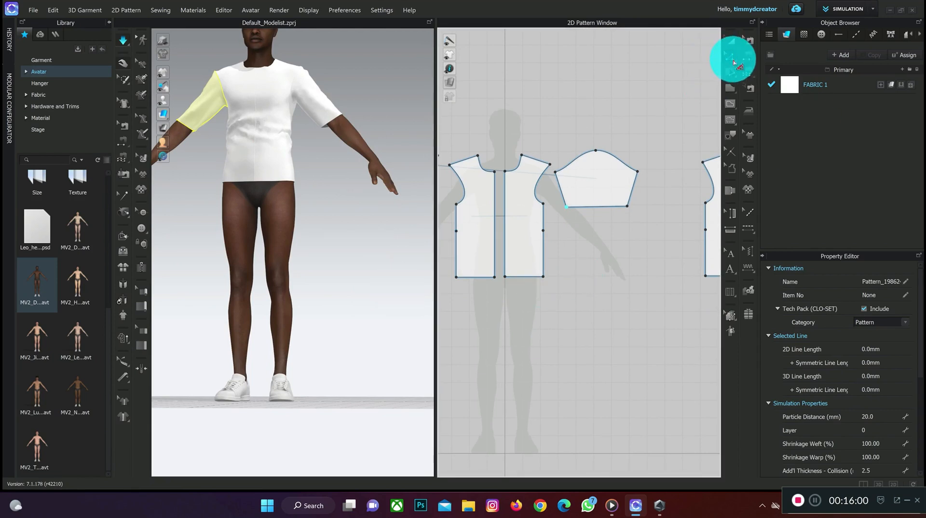
pyautogui.moveTo(734, 59); pyautogui.dragTo(752, 58)
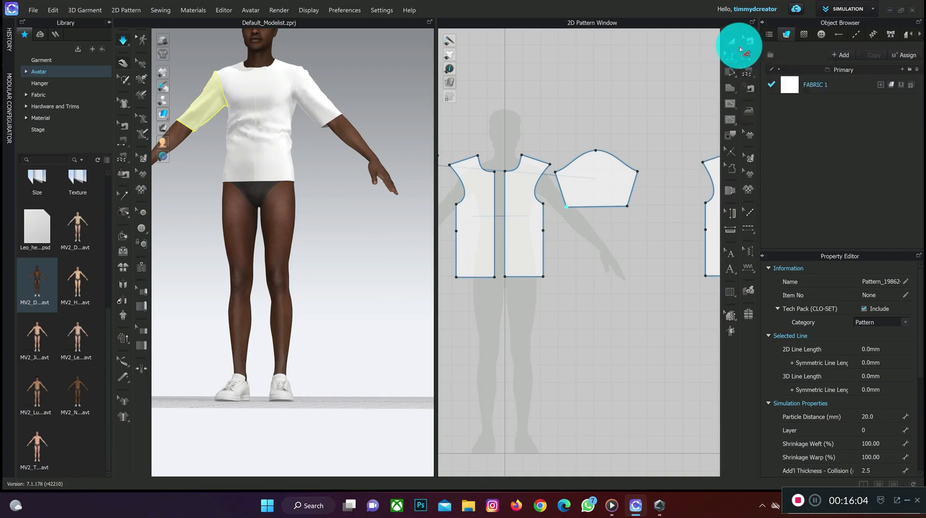
pyautogui.moveTo(731, 91)
pyautogui.mouseDown()
pyautogui.moveTo(752, 95)
pyautogui.moveTo(738, 99)
pyautogui.moveTo(743, 92)
pyautogui.mouseUp()
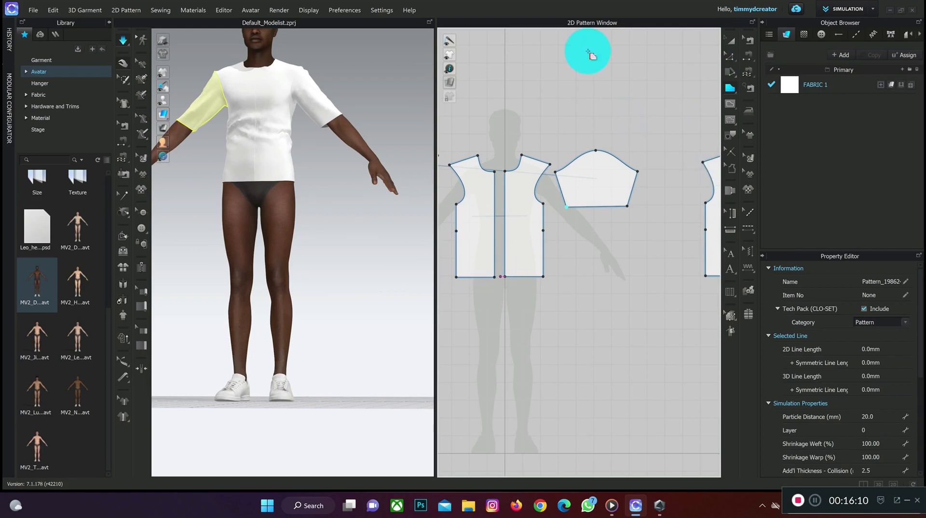
pyautogui.click(731, 40)
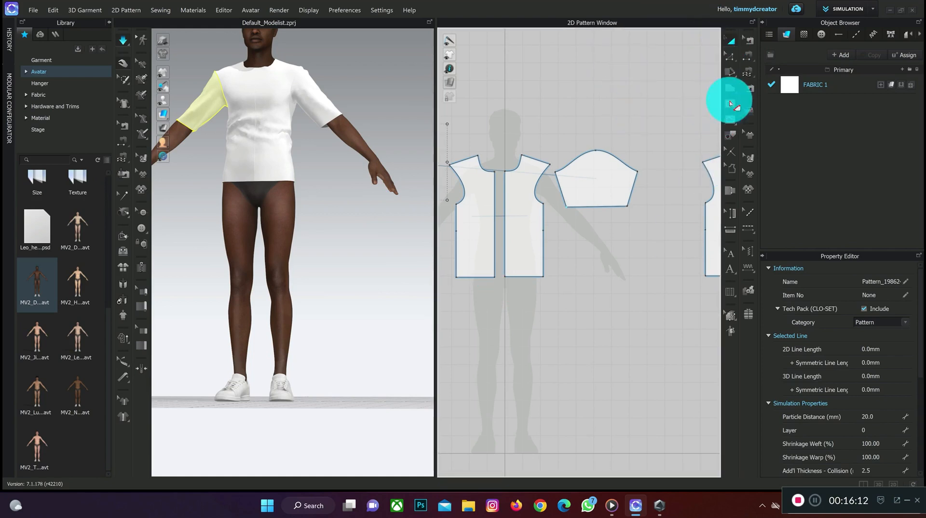
pyautogui.click(471, 205)
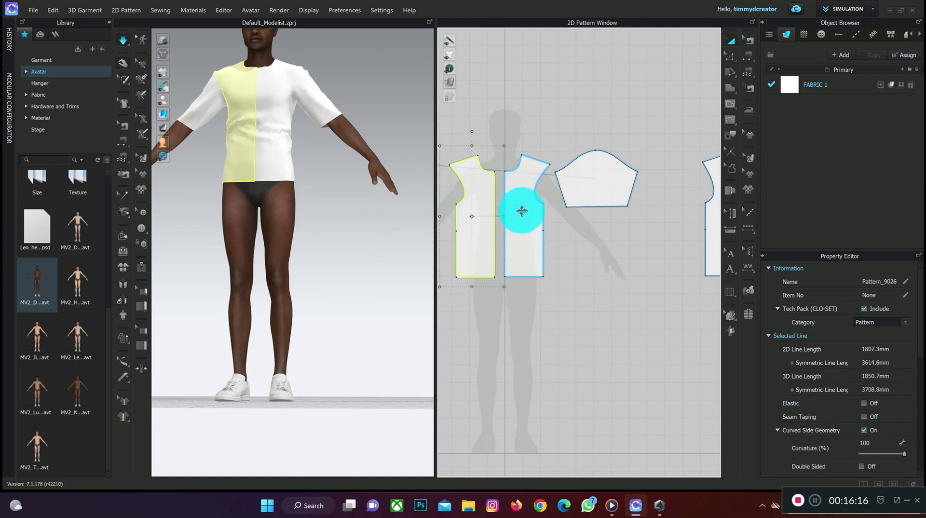
pyautogui.keyDown('shift'); pyautogui.click(517, 219); pyautogui.keyUp('shift')
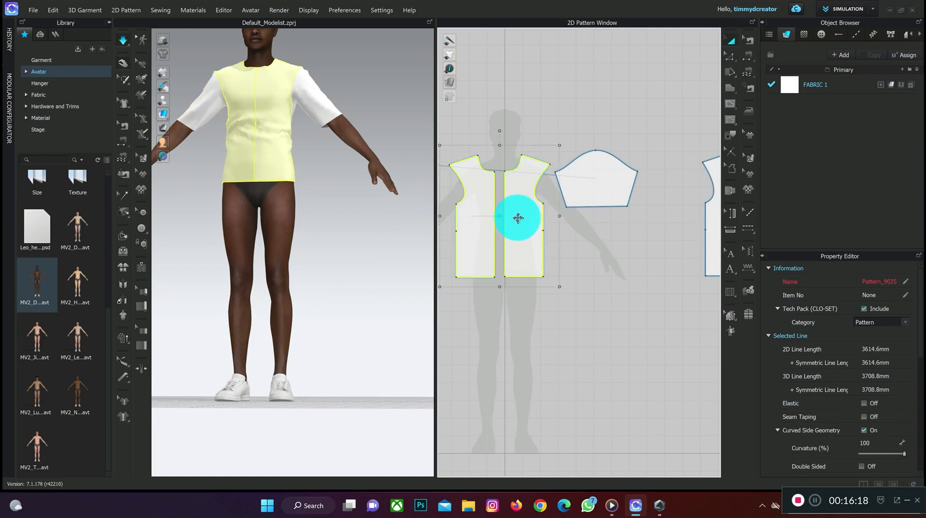
pyautogui.moveTo(517, 217); pyautogui.dragTo(519, 189)
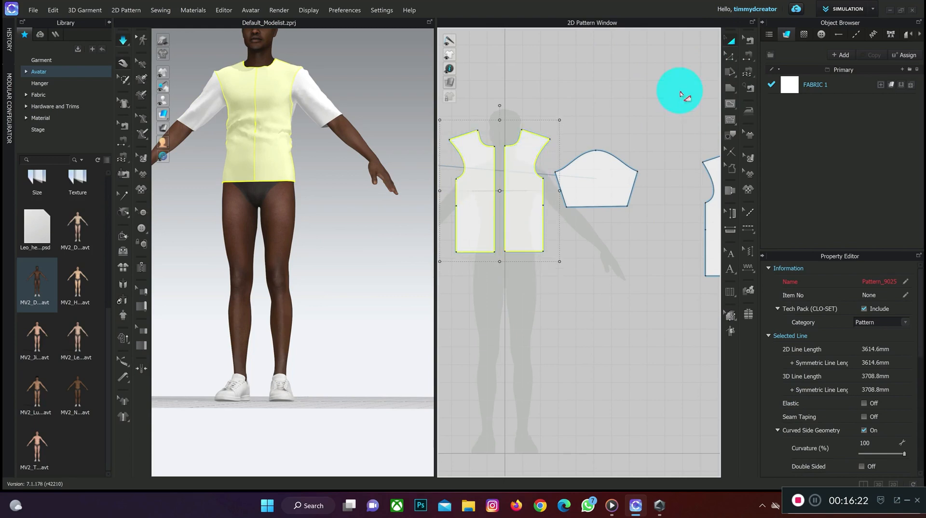
# - Draw a trouser leg with the Polygon tool over one leg: waist about 215 mm, outer side 923 mm, hem 211 mm, inseam 694 mm
pyautogui.moveTo(736, 41); pyautogui.dragTo(734, 61)
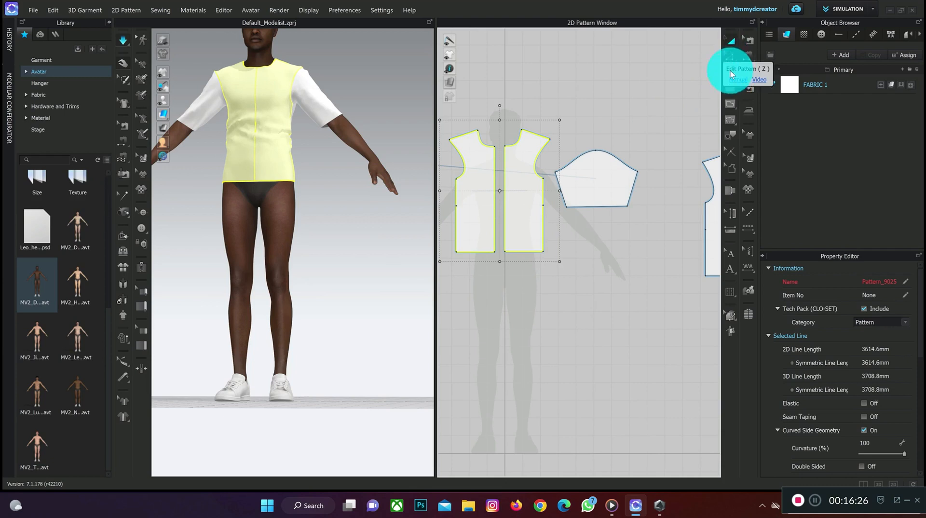
pyautogui.click(729, 88)
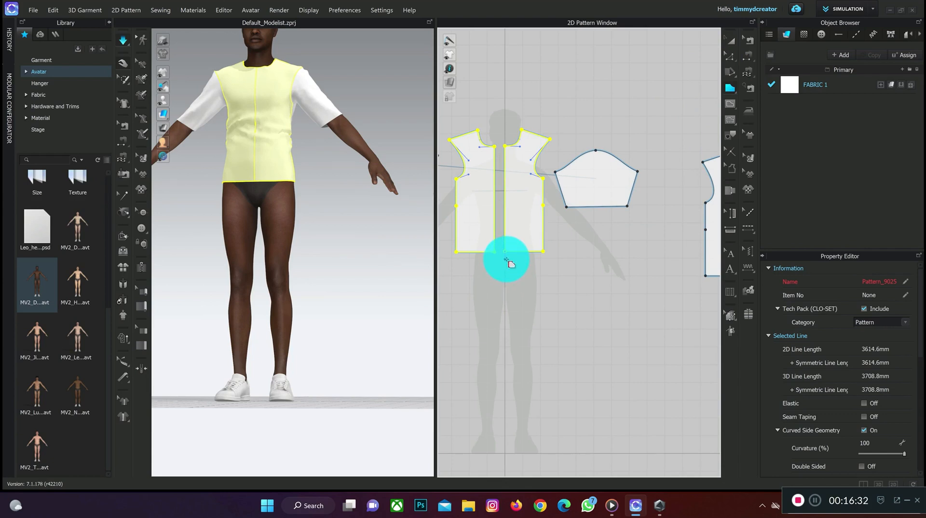
pyautogui.moveTo(509, 262); pyautogui.dragTo(540, 262)
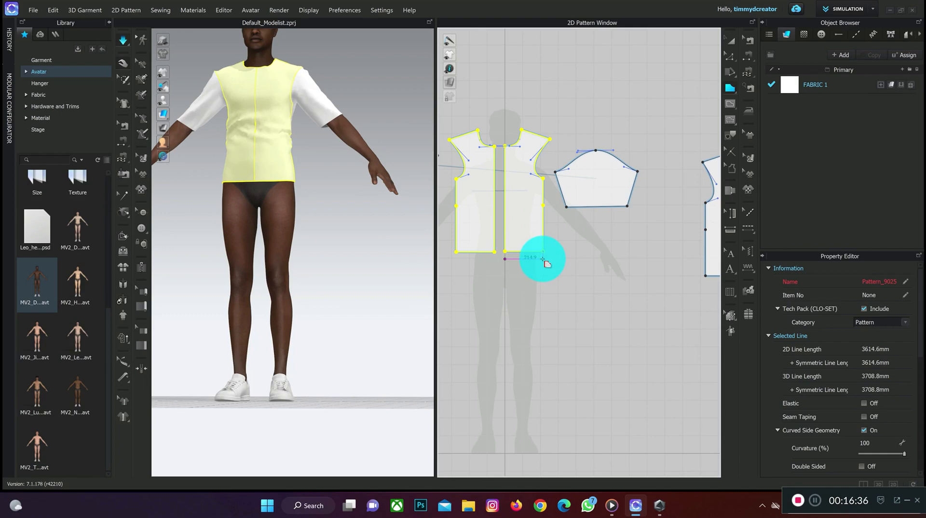
pyautogui.moveTo(545, 328)
pyautogui.mouseDown()
pyautogui.moveTo(552, 381)
pyautogui.moveTo(544, 418)
pyautogui.moveTo(545, 428)
pyautogui.moveTo(553, 423)
pyautogui.mouseUp()
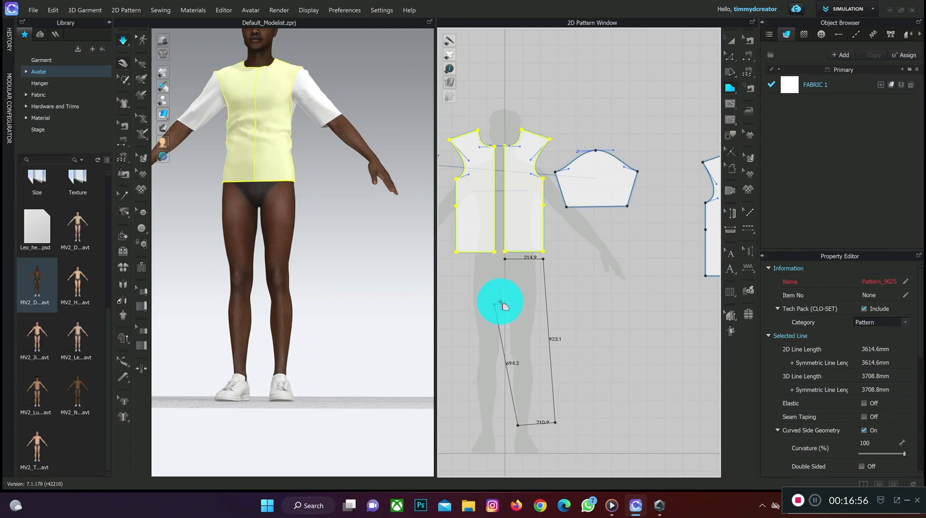
pyautogui.click(505, 259)
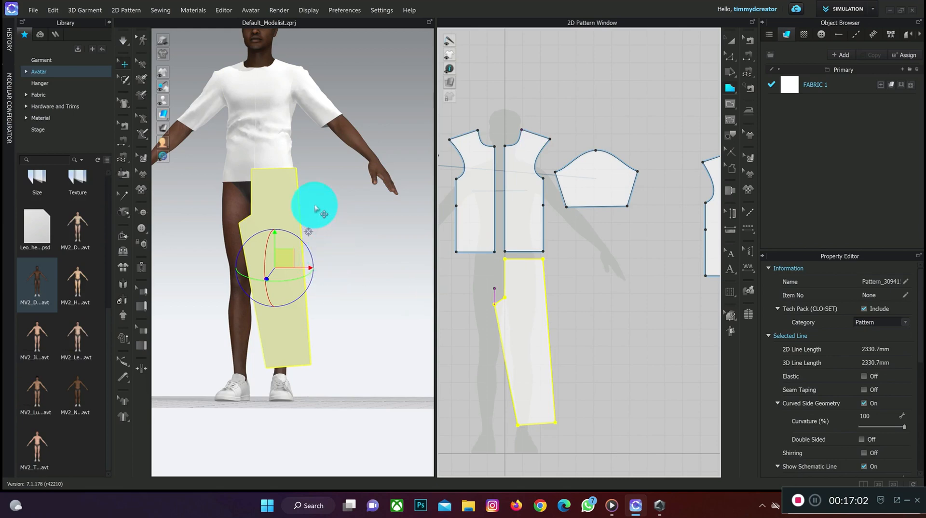
# - Narrow the trouser piece's waist by moving its outer waist corner slightly inward with Edit Pattern
pyautogui.moveTo(314, 209)
pyautogui.mouseDown(button='right')
pyautogui.moveTo(291, 207)
pyautogui.moveTo(296, 221)
pyautogui.moveTo(319, 218)
pyautogui.mouseUp(button='right')
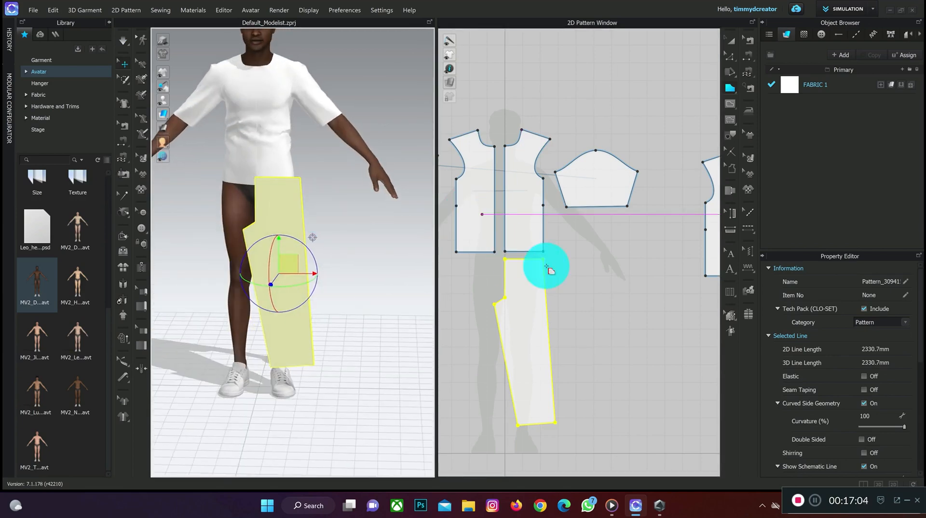
pyautogui.press('z')
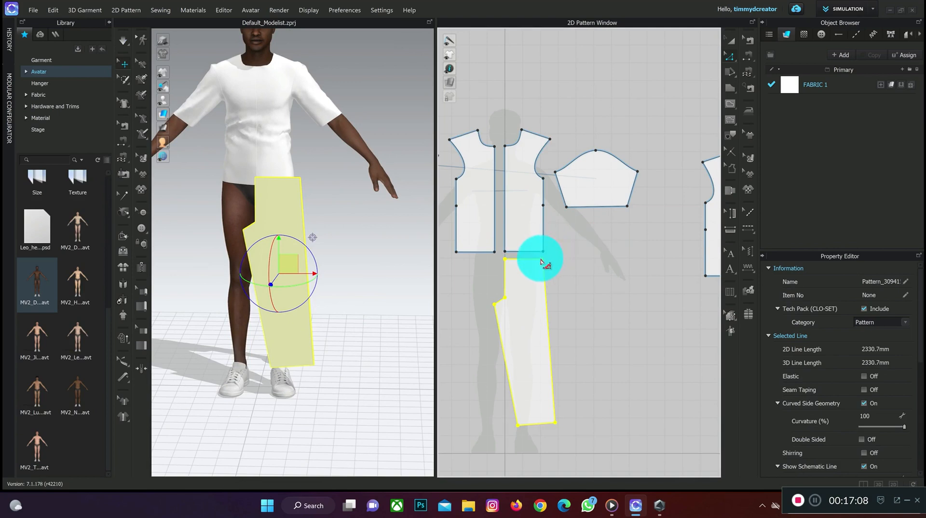
pyautogui.click(560, 266)
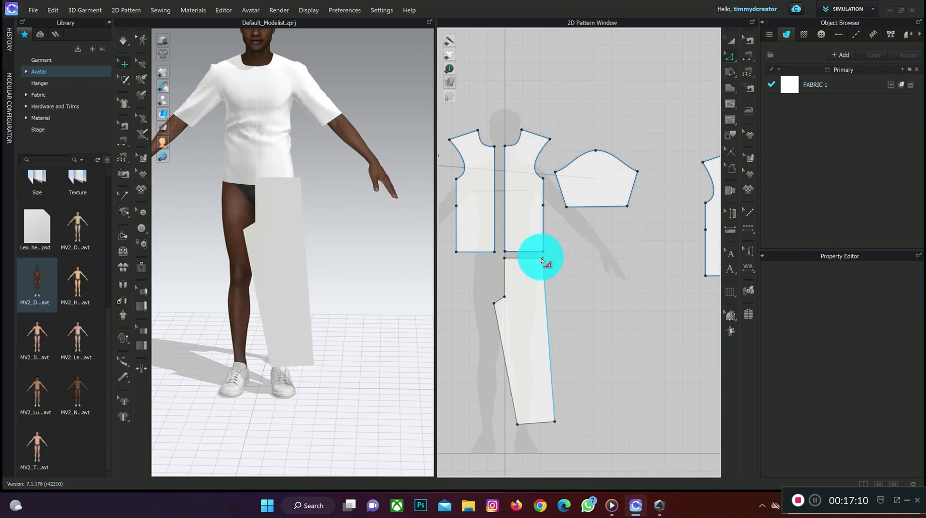
pyautogui.click(543, 261)
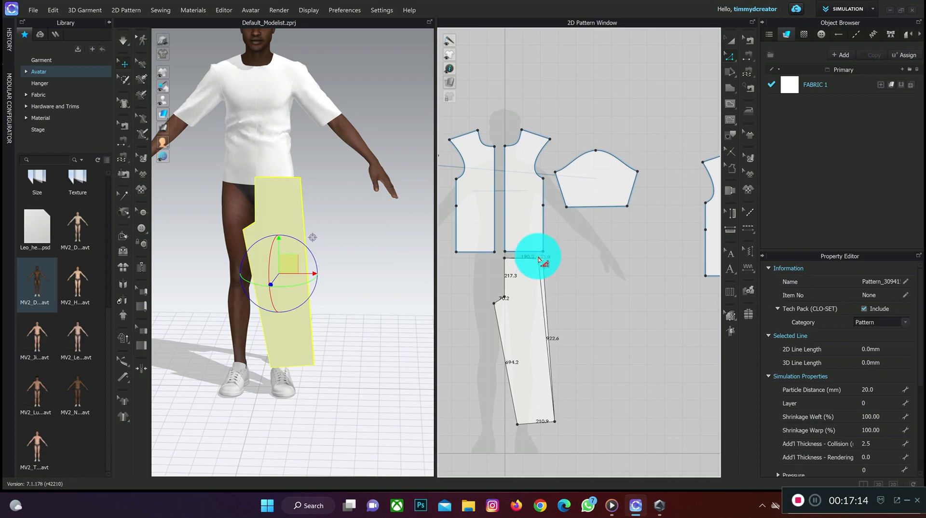
pyautogui.moveTo(538, 253); pyautogui.dragTo(539, 257)
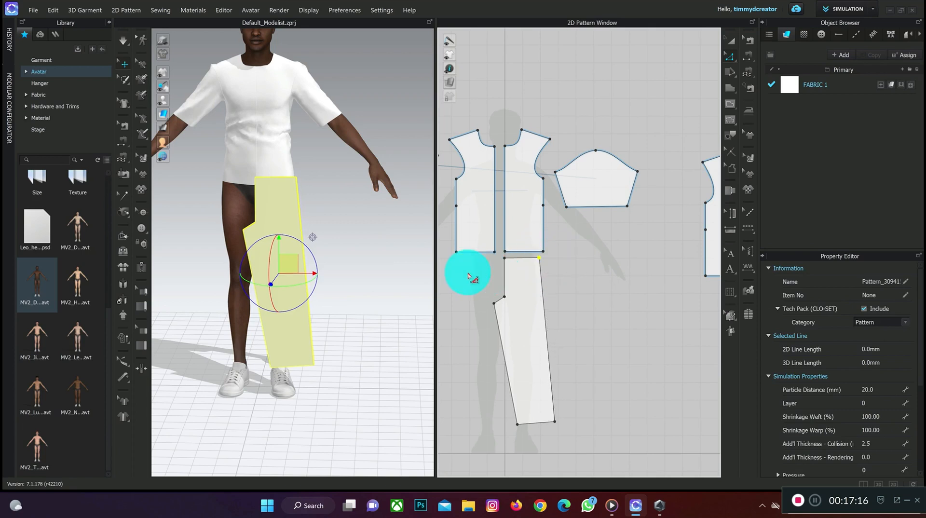
# - Make a Symmetric Pattern (with Sewing) of the trouser leg piece and place it over the avatar's other leg
pyautogui.moveTo(364, 245)
pyautogui.mouseDown(button='right')
pyautogui.moveTo(302, 238)
pyautogui.moveTo(370, 233)
pyautogui.moveTo(355, 240)
pyautogui.mouseUp(button='right')
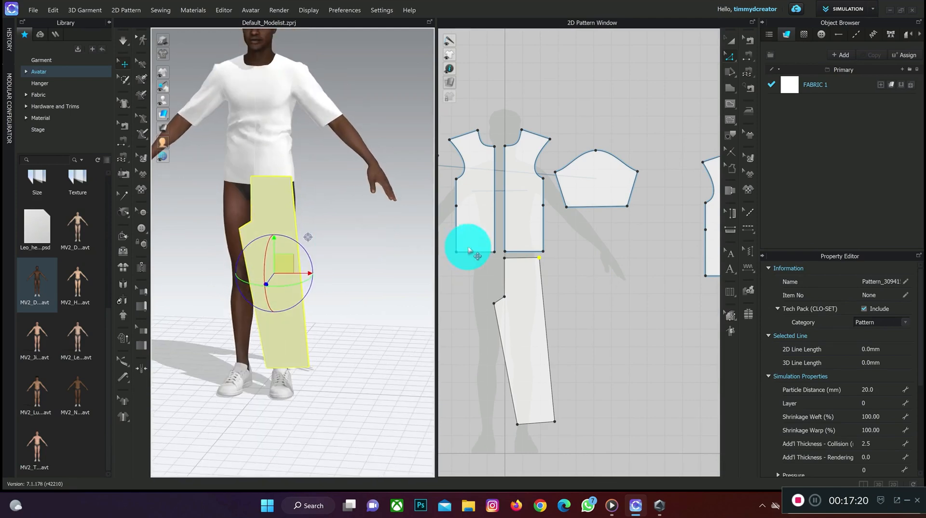
pyautogui.click(512, 301)
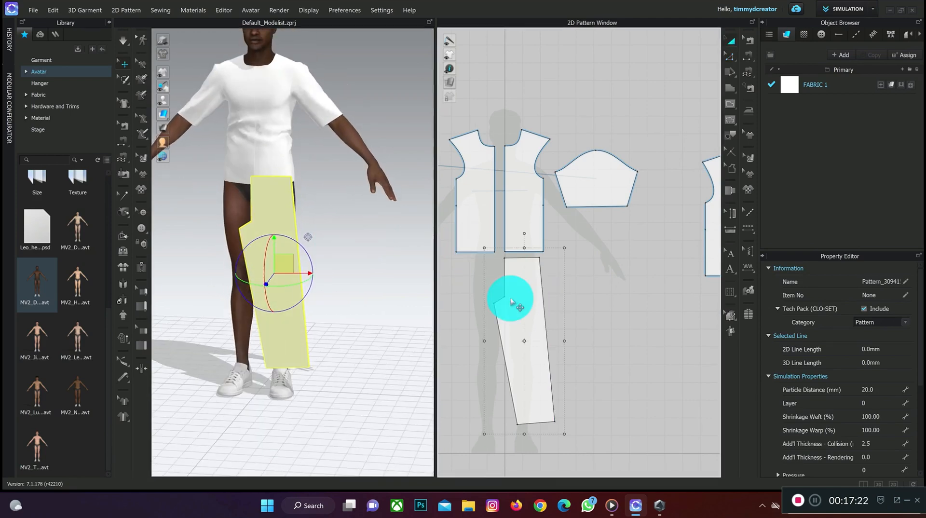
pyautogui.click(521, 302)
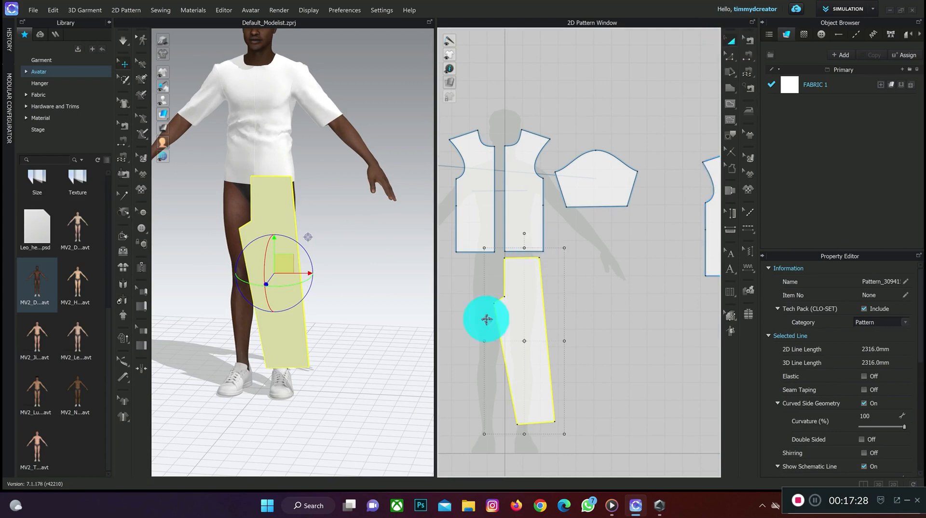
pyautogui.rightClick(534, 310)
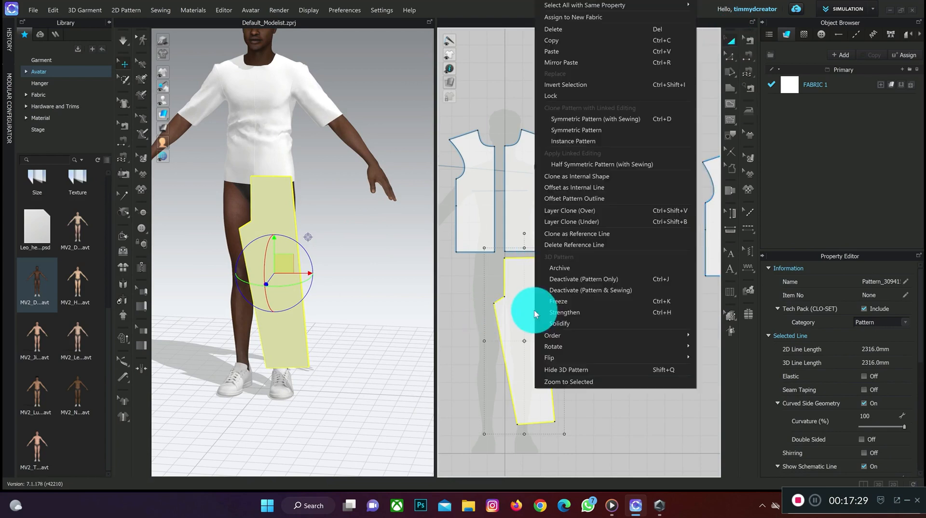
pyautogui.click(598, 120)
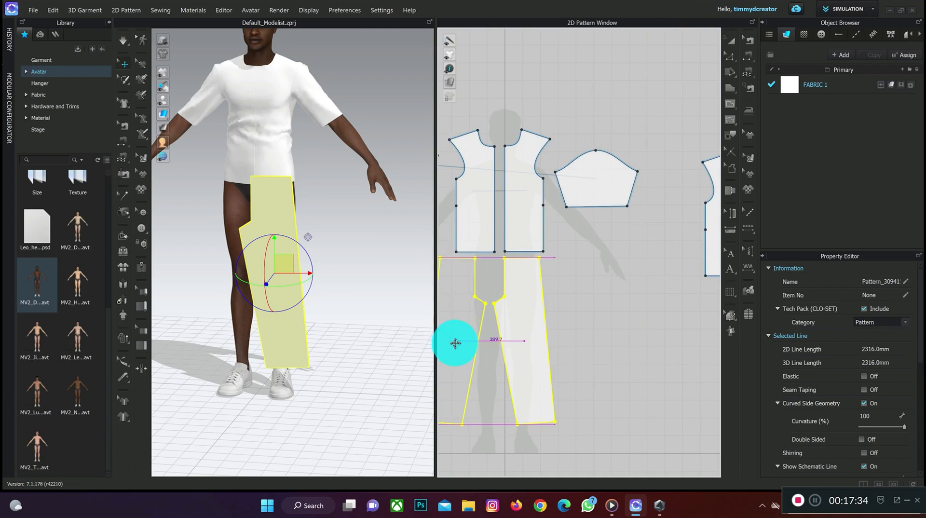
pyautogui.click(456, 343)
# - Move the original front trouser piece slightly outward in 3D to open a gap between the two front pieces
pyautogui.click(286, 213)
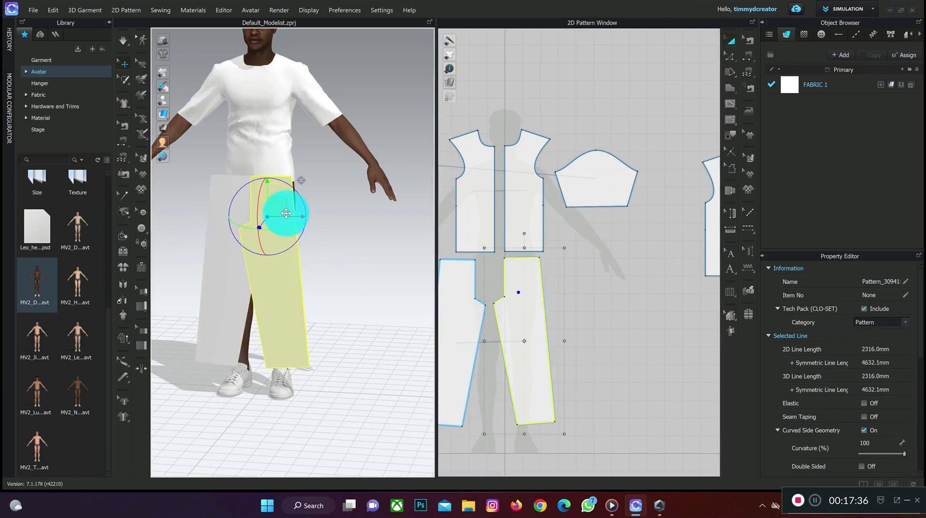
pyautogui.moveTo(288, 217); pyautogui.dragTo(303, 217)
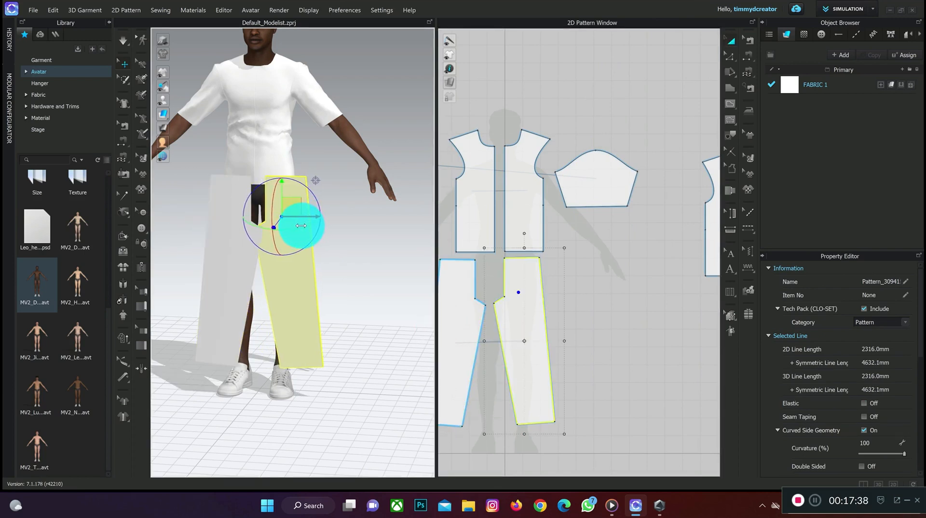
pyautogui.click(234, 243)
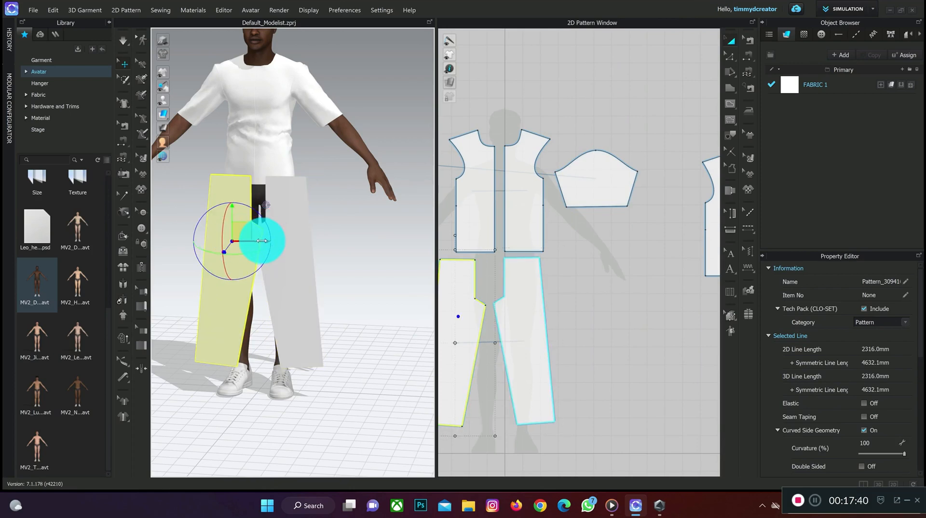
# - Copy the original front trouser piece and paste the copy in the 2D pattern area, near the back bodice pieces
pyautogui.moveTo(310, 234); pyautogui.dragTo(242, 236, button='right')
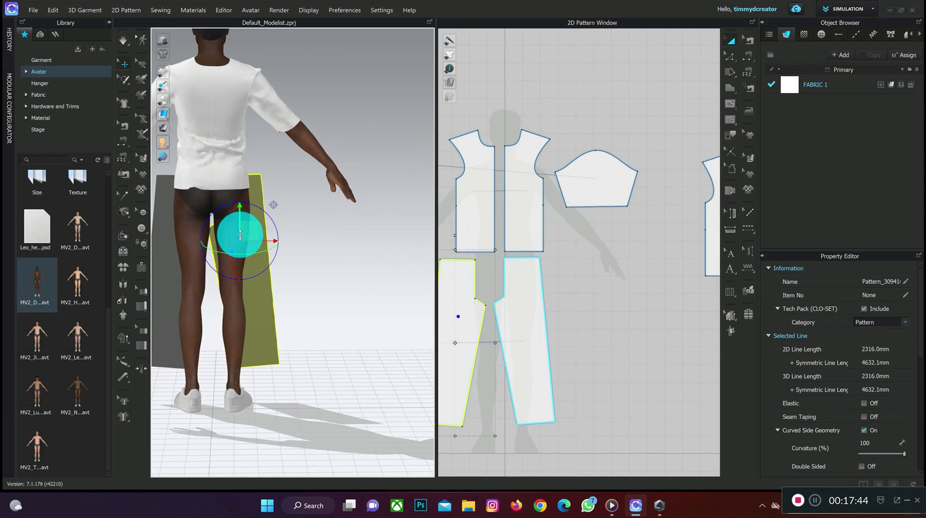
pyautogui.scroll(-3, 533, 331)
pyautogui.click(531, 329)
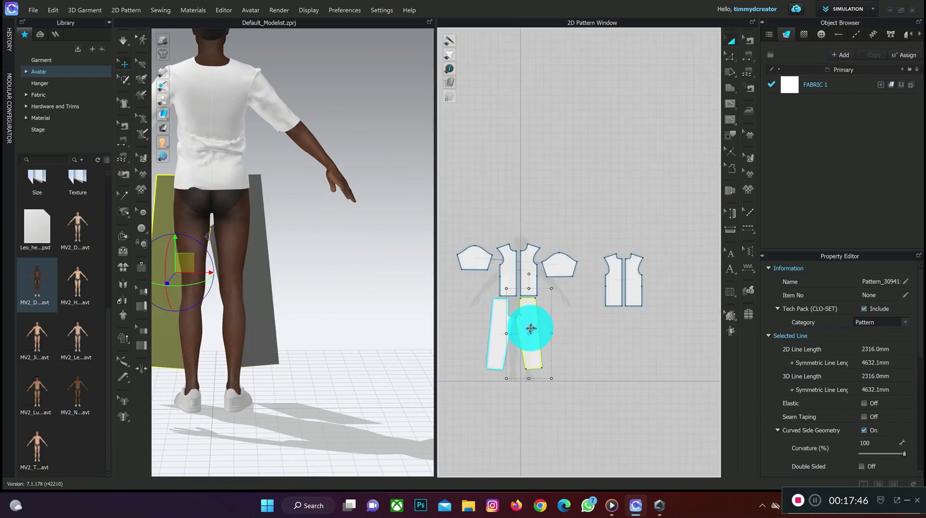
pyautogui.rightClick(531, 329)
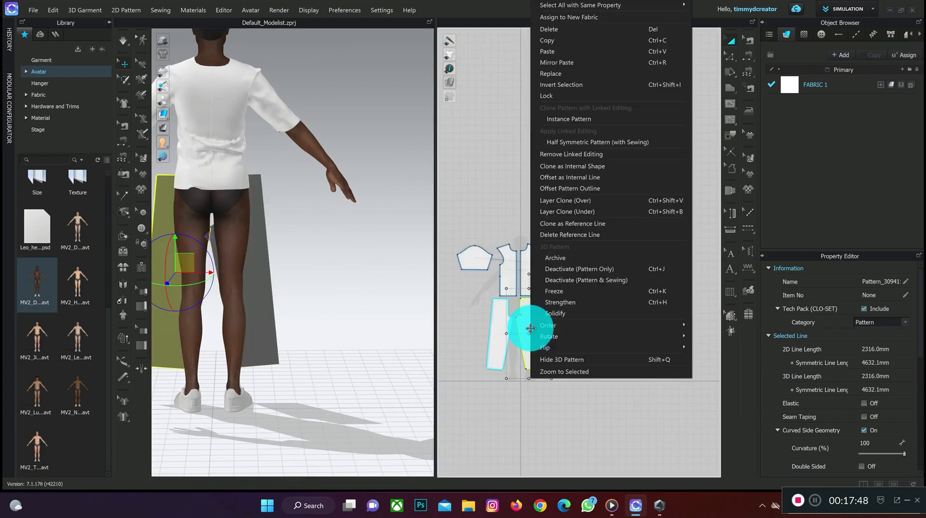
pyautogui.click(579, 57)
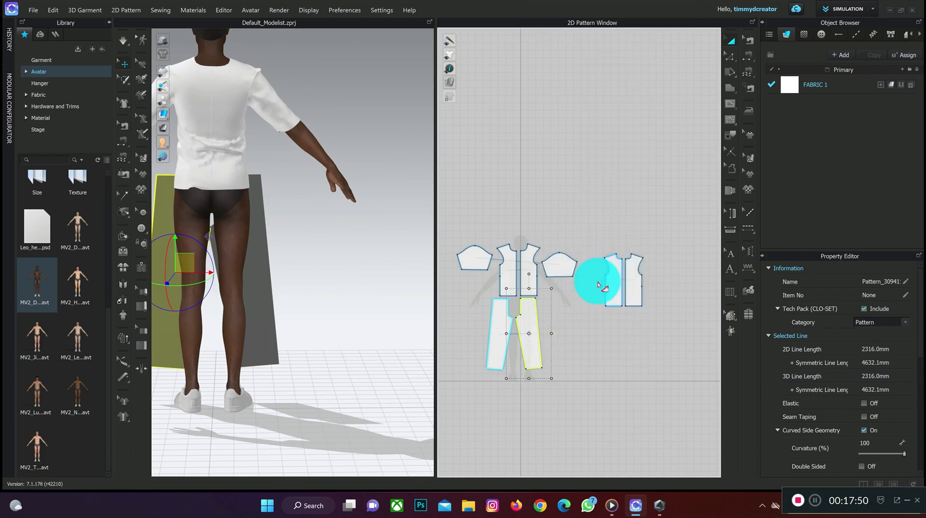
pyautogui.rightClick(531, 325)
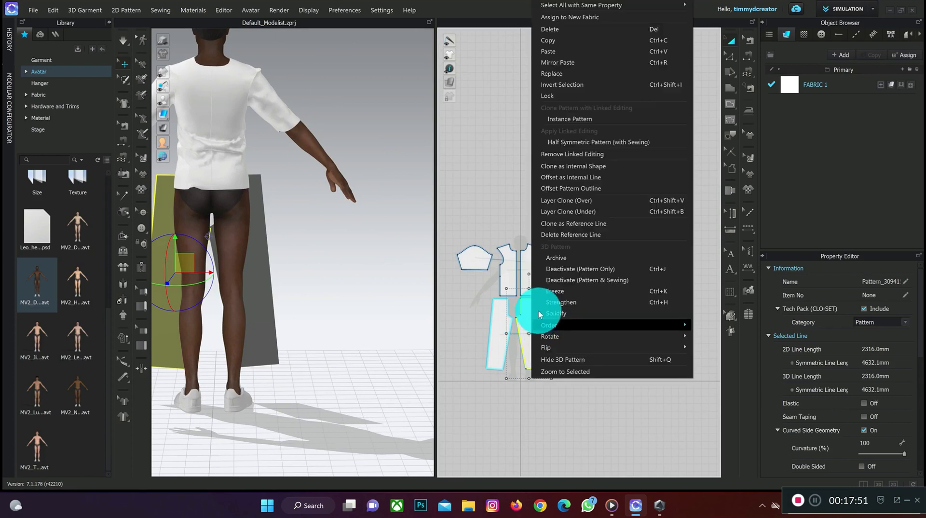
pyautogui.click(586, 42)
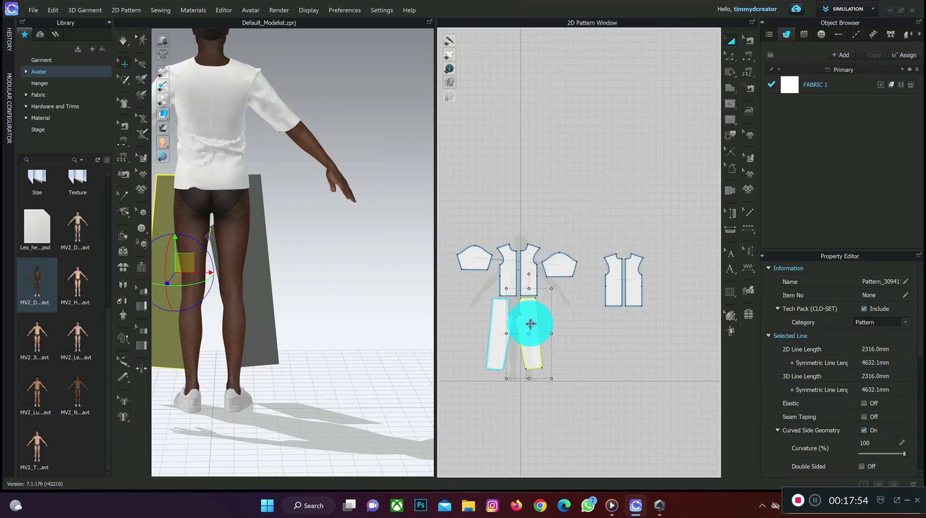
pyautogui.rightClick(531, 324)
pyautogui.click(614, 54)
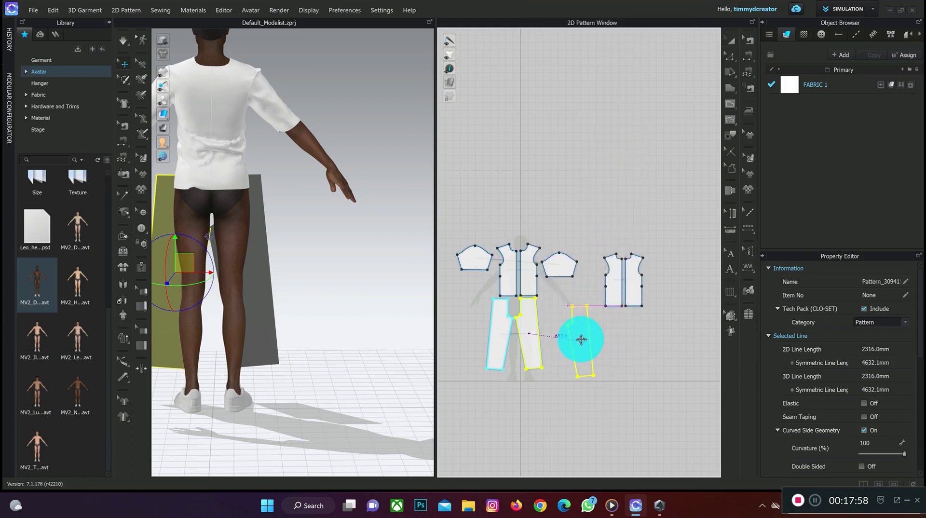
pyautogui.click(582, 339)
# - Move the copied trouser piece behind the avatar and up to hip height in 3D, and shift its 2D pattern below the back bodice
pyautogui.moveTo(265, 242); pyautogui.dragTo(289, 300, button='right')
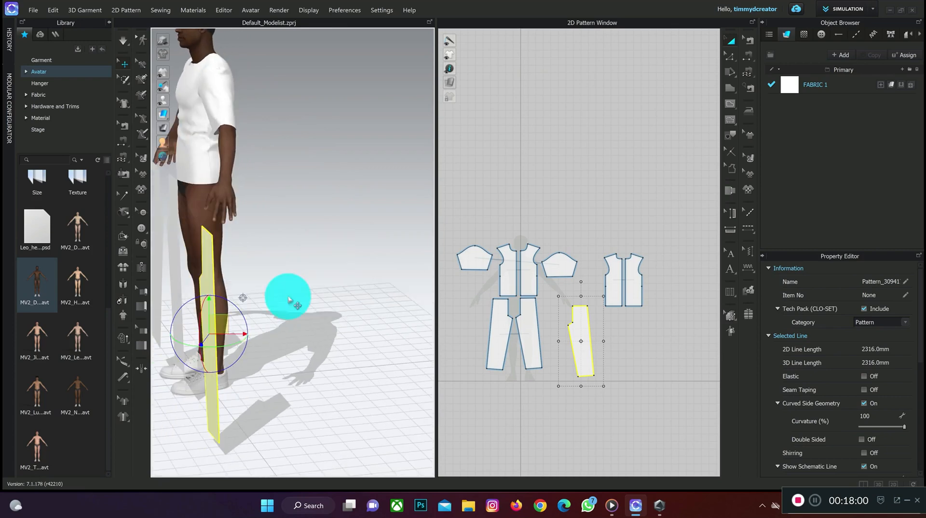
pyautogui.moveTo(250, 332); pyautogui.dragTo(285, 321)
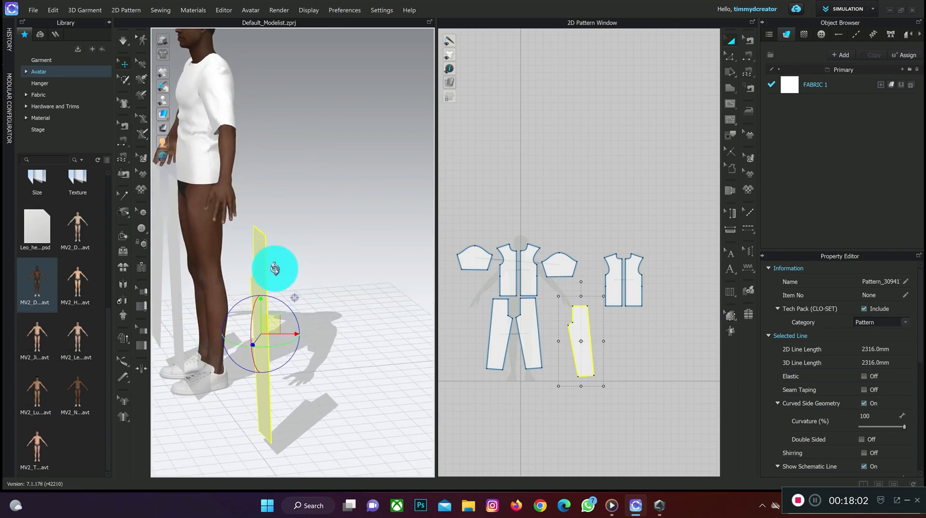
pyautogui.moveTo(271, 269); pyautogui.dragTo(262, 265, button='right')
pyautogui.moveTo(252, 339); pyautogui.dragTo(391, 285)
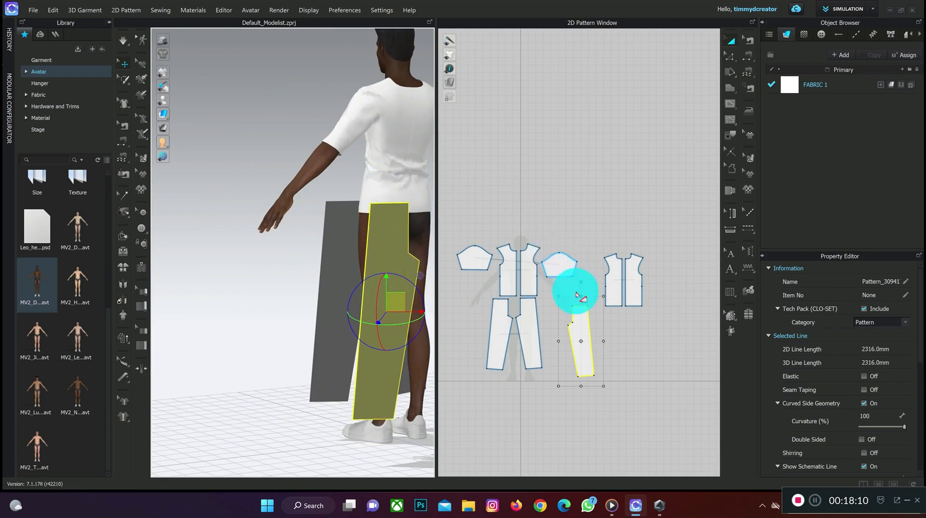
pyautogui.moveTo(595, 326); pyautogui.dragTo(595, 326)
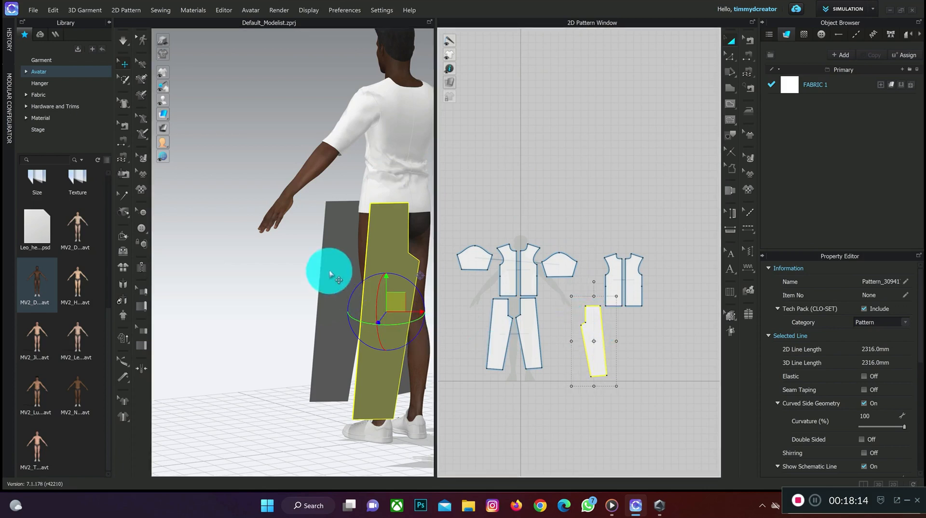
# - Adjust the copied back trouser piece's sideways position behind the avatar's legs in 3D
pyautogui.moveTo(331, 269); pyautogui.dragTo(337, 316, button='right')
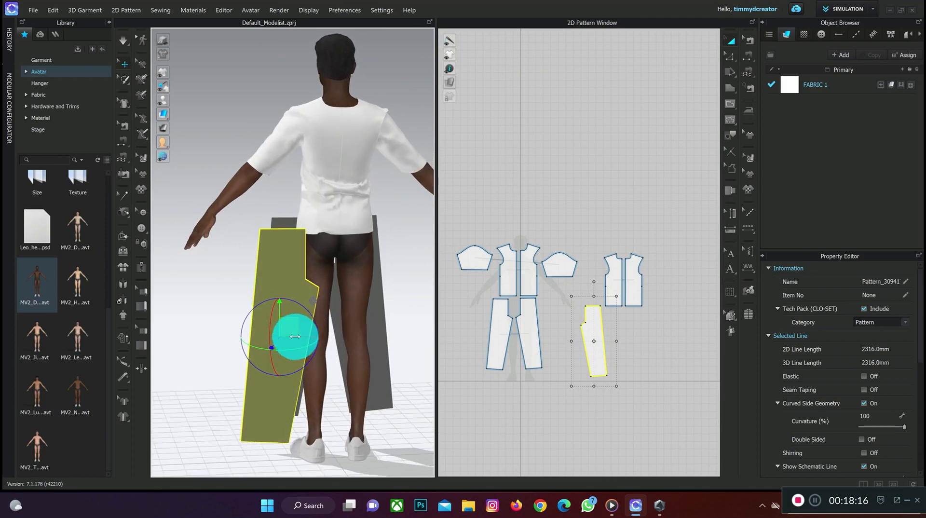
pyautogui.moveTo(294, 337); pyautogui.dragTo(347, 337)
pyautogui.moveTo(377, 328); pyautogui.dragTo(408, 333, button='right')
pyautogui.moveTo(306, 326); pyautogui.dragTo(258, 326)
pyautogui.moveTo(289, 291); pyautogui.dragTo(264, 285, button='right')
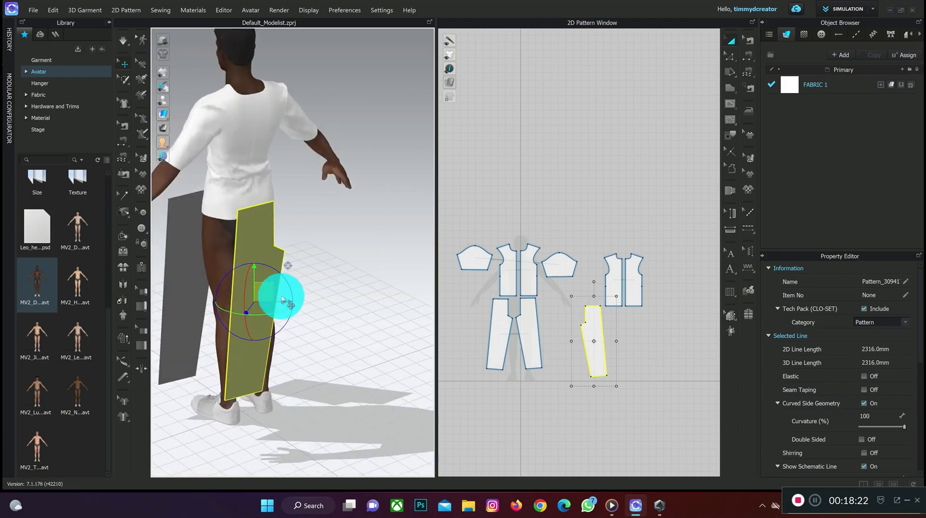
# - Make a Symmetric Pattern (with Sewing) of the back trouser piece and place it beside the original, below the back bodice
pyautogui.rightClick(592, 333)
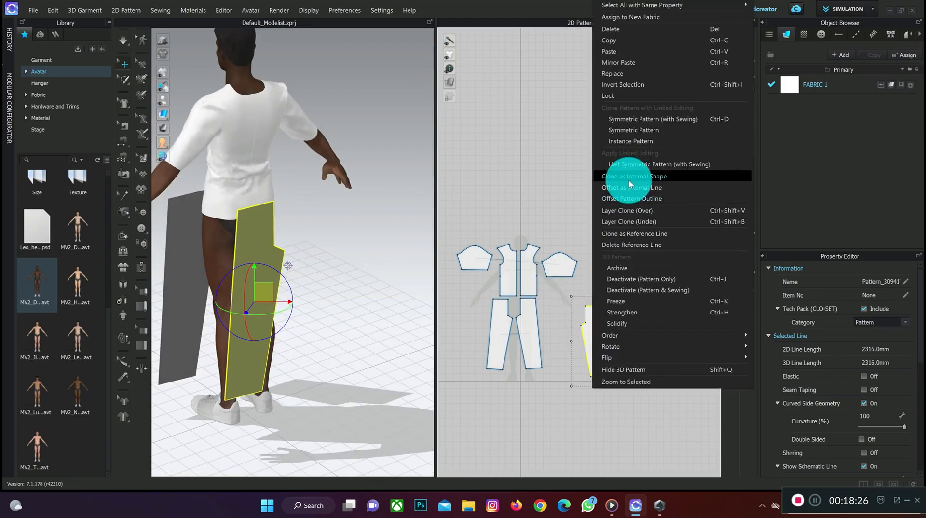
pyautogui.click(647, 120)
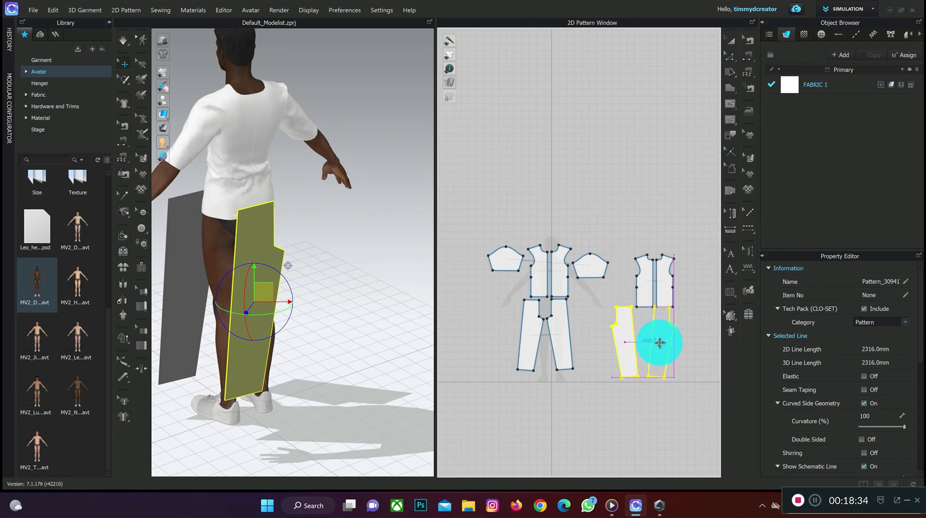
pyautogui.click(656, 343)
# - Position the two back trouser pieces side by side behind the avatar's legs, adjusting each one's sideways placement in 3D
pyautogui.moveTo(353, 278); pyautogui.dragTo(316, 265, button='right')
pyautogui.moveTo(347, 324); pyautogui.dragTo(387, 327)
pyautogui.click(326, 316)
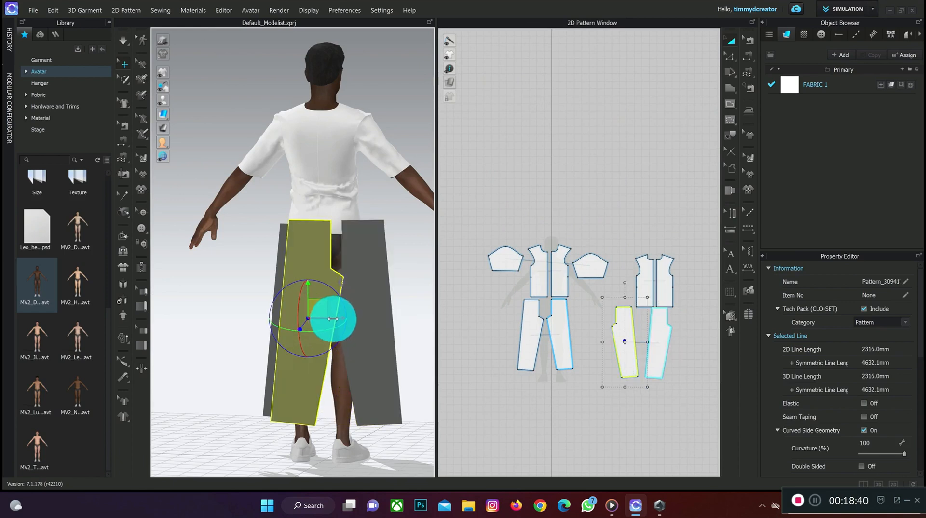
pyautogui.moveTo(332, 318); pyautogui.dragTo(314, 321)
pyautogui.click(368, 320)
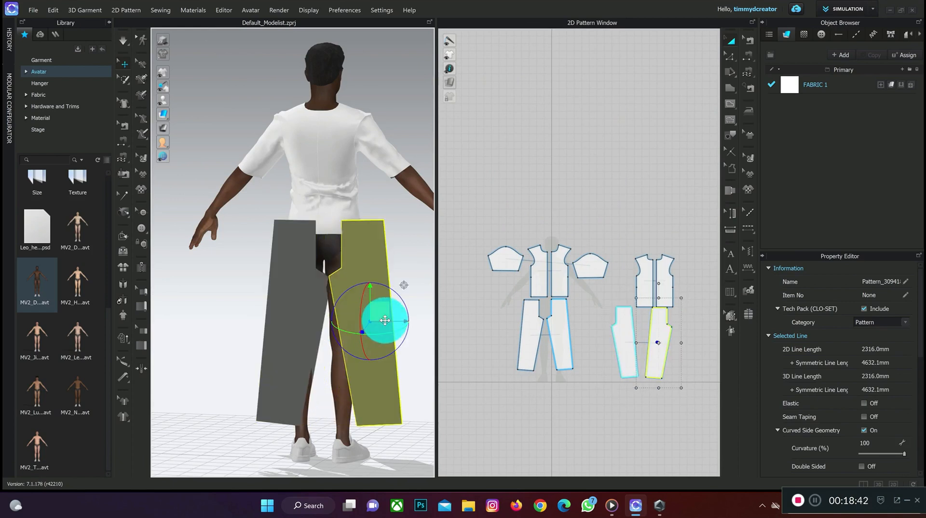
pyautogui.moveTo(385, 320); pyautogui.dragTo(366, 323)
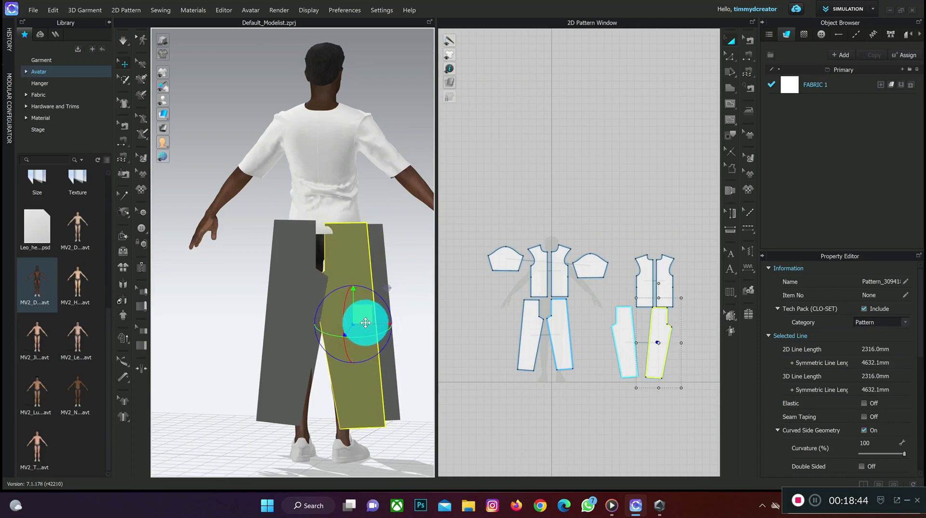
# - Raise the front and back trouser pieces on both legs in 3D until their waist edges sit higher on the avatar's hips
pyautogui.moveTo(366, 261); pyautogui.dragTo(257, 269, button='right')
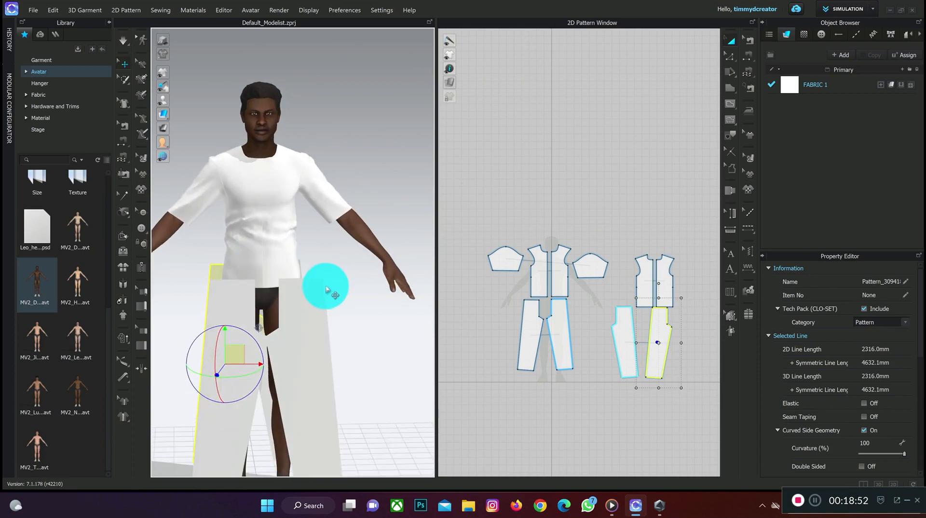
pyautogui.click(292, 286)
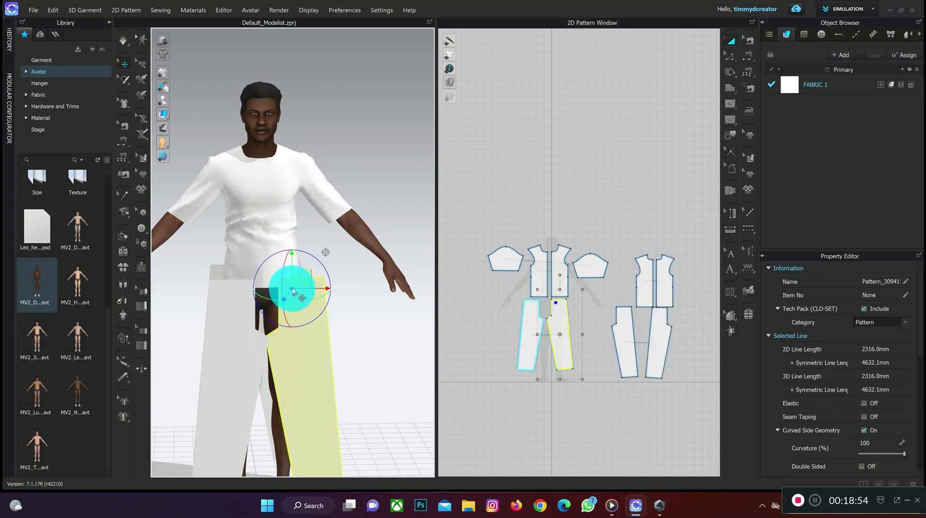
pyautogui.click(244, 299)
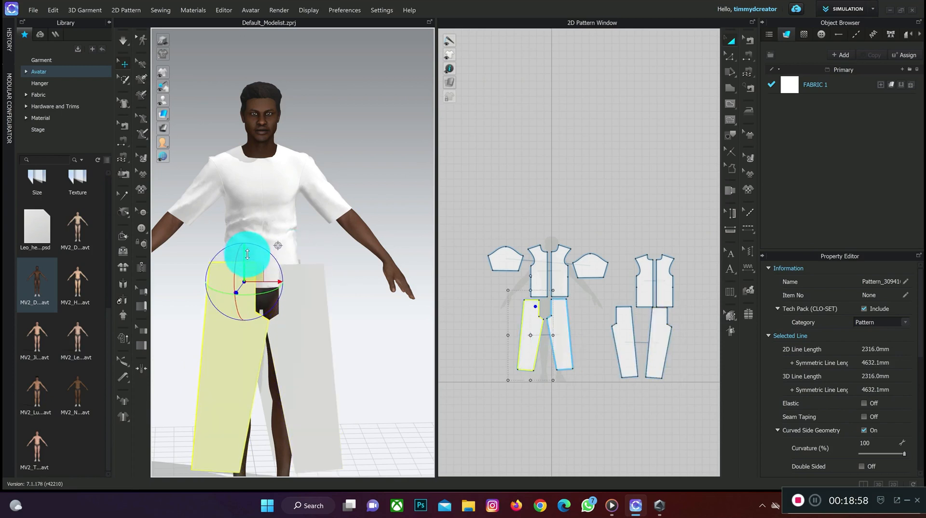
pyautogui.moveTo(304, 252); pyautogui.dragTo(214, 256, button='right')
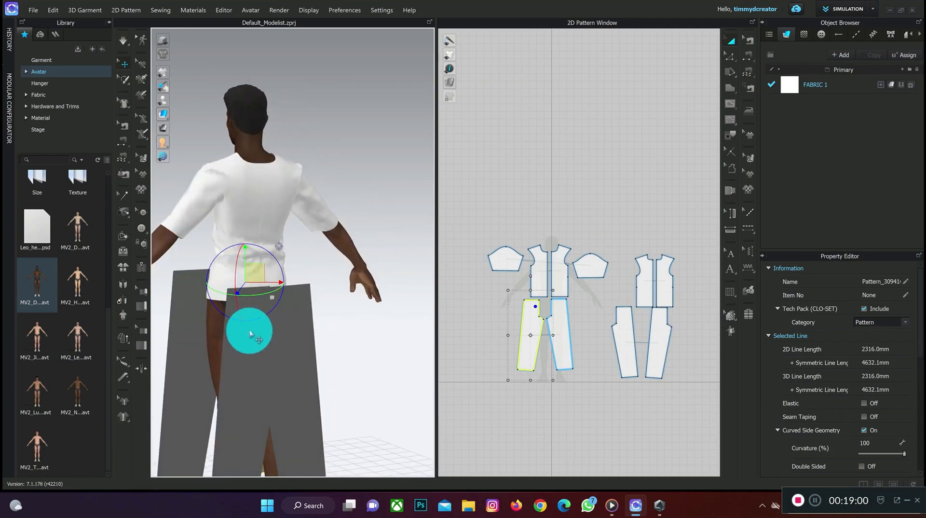
pyautogui.click(249, 308)
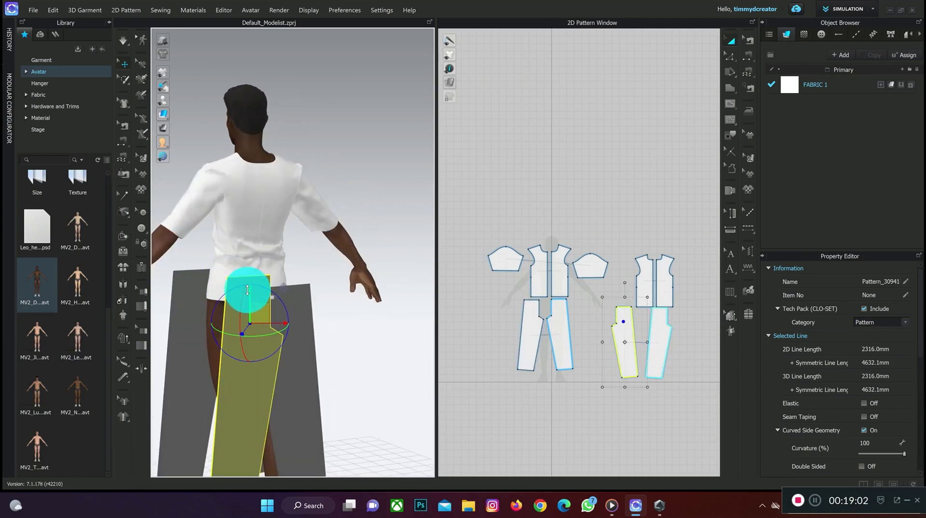
pyautogui.click(293, 291)
pyautogui.moveTo(296, 273); pyautogui.dragTo(321, 264)
pyautogui.moveTo(320, 264); pyautogui.dragTo(309, 238, button='right')
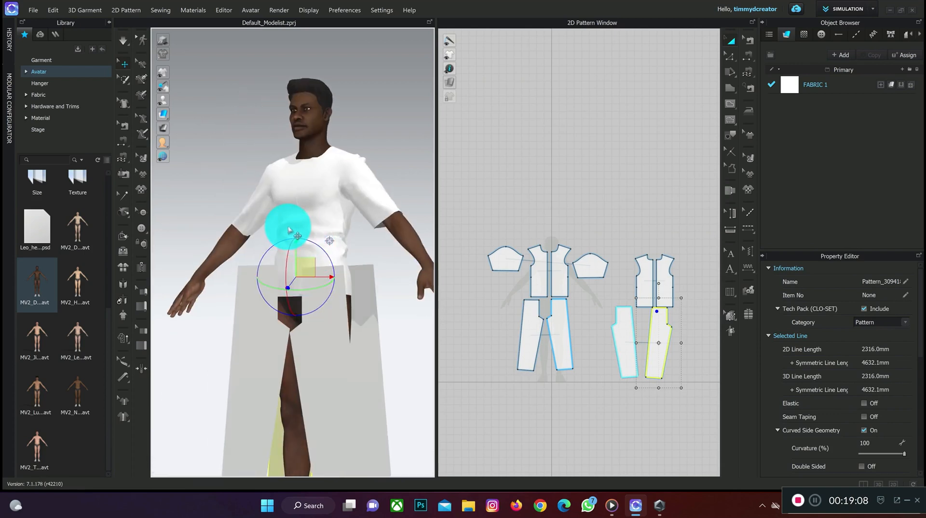
# - Sew the outer side edges of the front trouser pieces to the outer edges of the back trouser pieces
pyautogui.moveTo(362, 274); pyautogui.dragTo(419, 273, button='right')
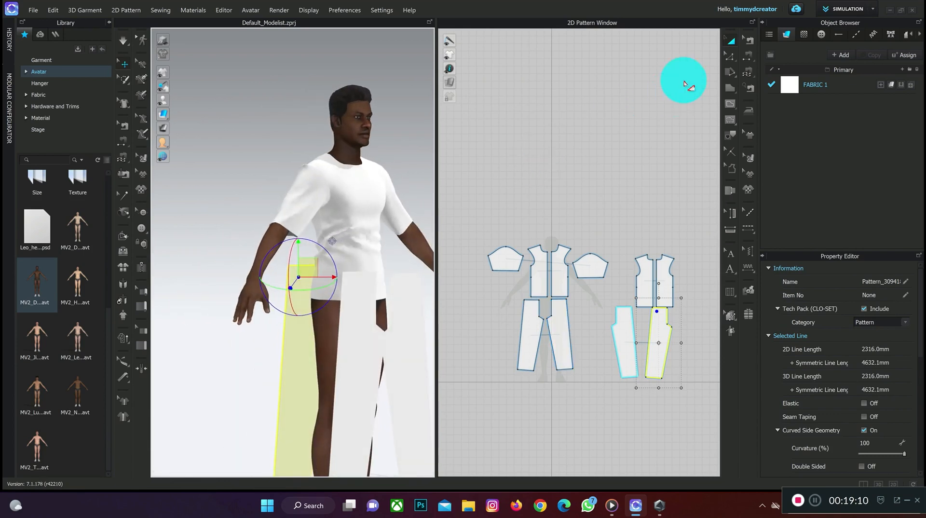
pyautogui.click(745, 60)
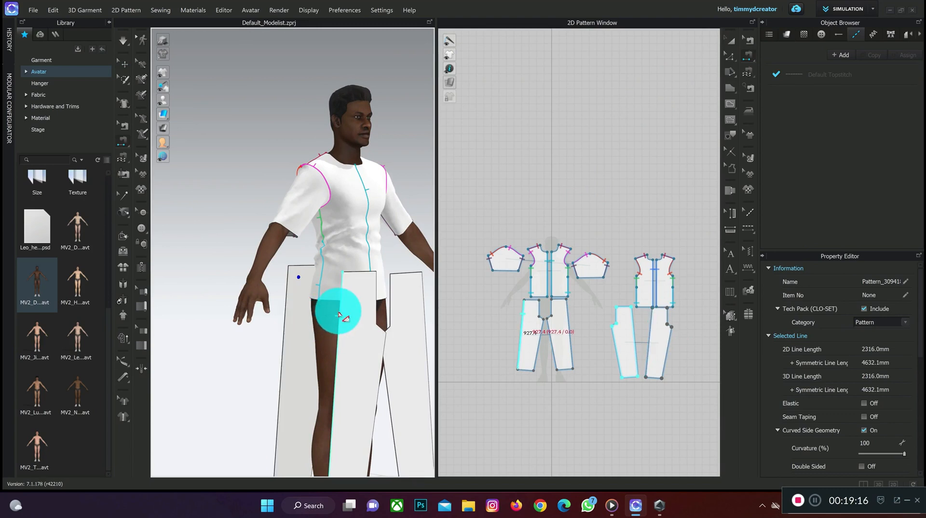
pyautogui.click(287, 314)
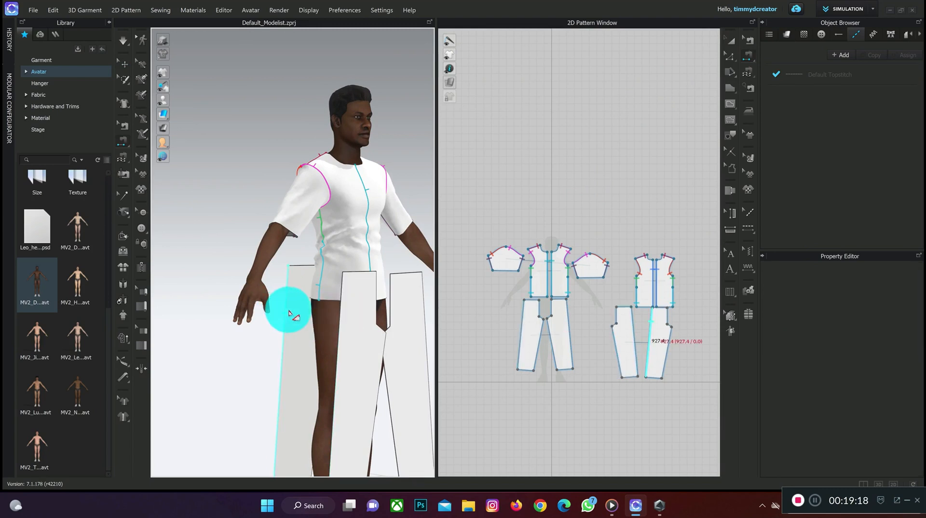
pyautogui.click(348, 311)
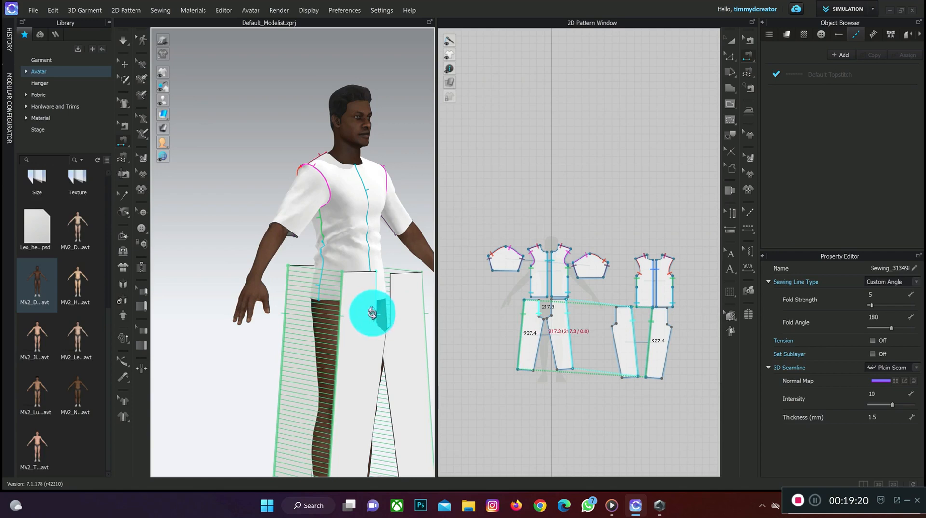
# - Sew the inner leg edges of the front trouser pieces to the matching inner leg edges of the back pieces
pyautogui.moveTo(374, 312); pyautogui.dragTo(352, 370, button='right')
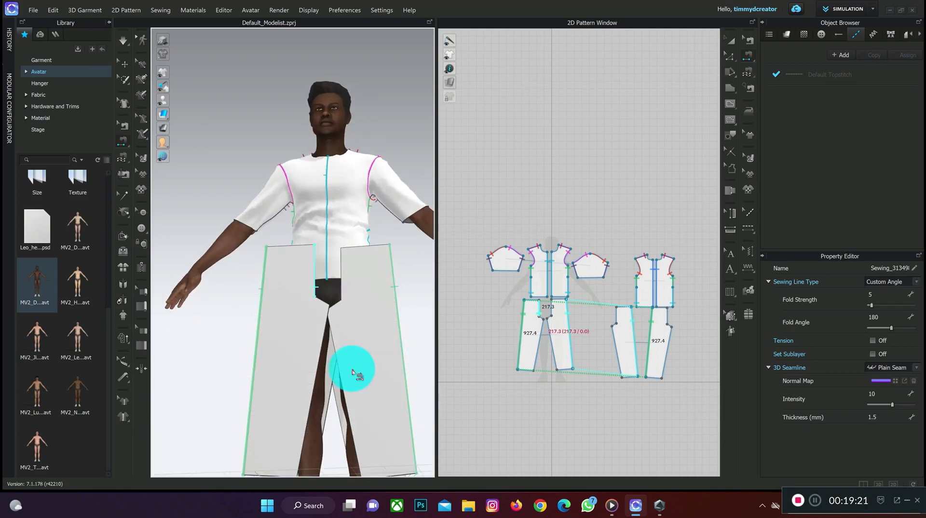
pyautogui.click(328, 408)
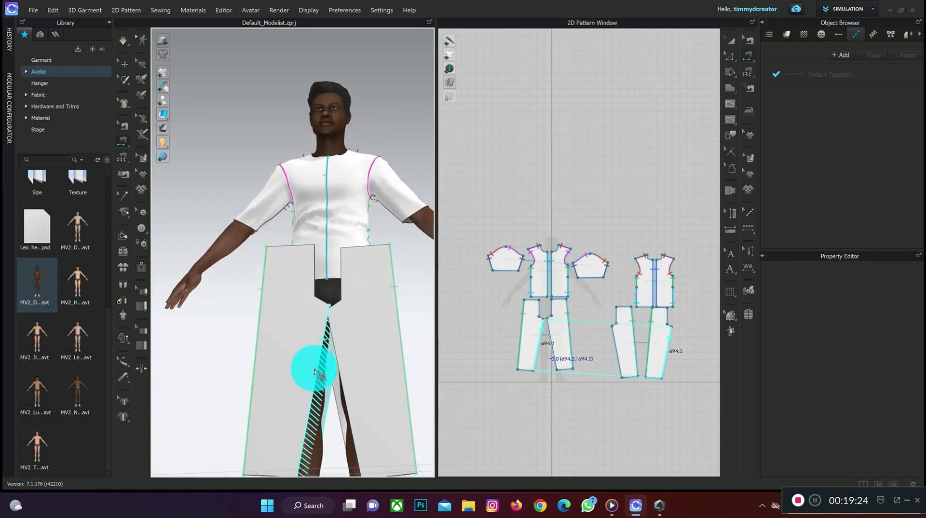
pyautogui.click(316, 370)
# - Sew the two front trouser pieces together along the short slanted crotch edges and the straight centre-front edges
pyautogui.moveTo(363, 363); pyautogui.dragTo(322, 352, button='right')
pyautogui.click(322, 350)
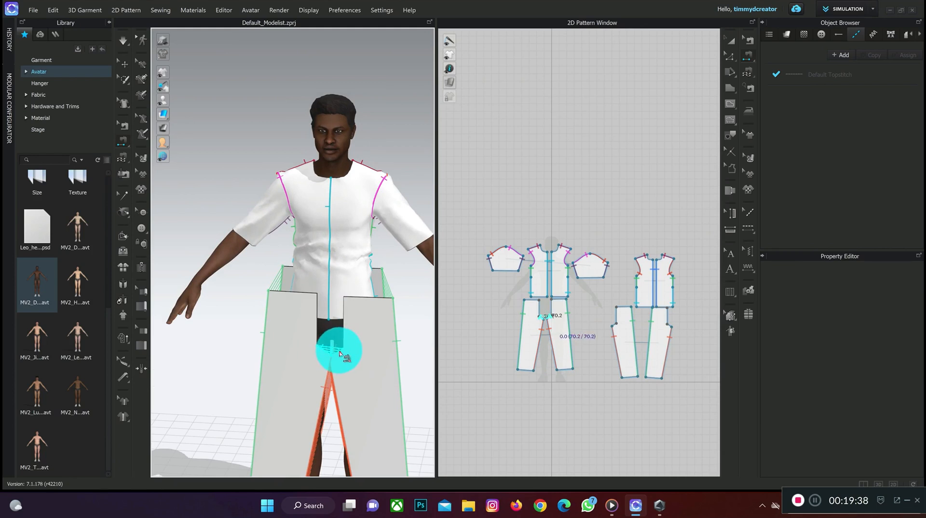
pyautogui.click(319, 325)
pyautogui.click(320, 318)
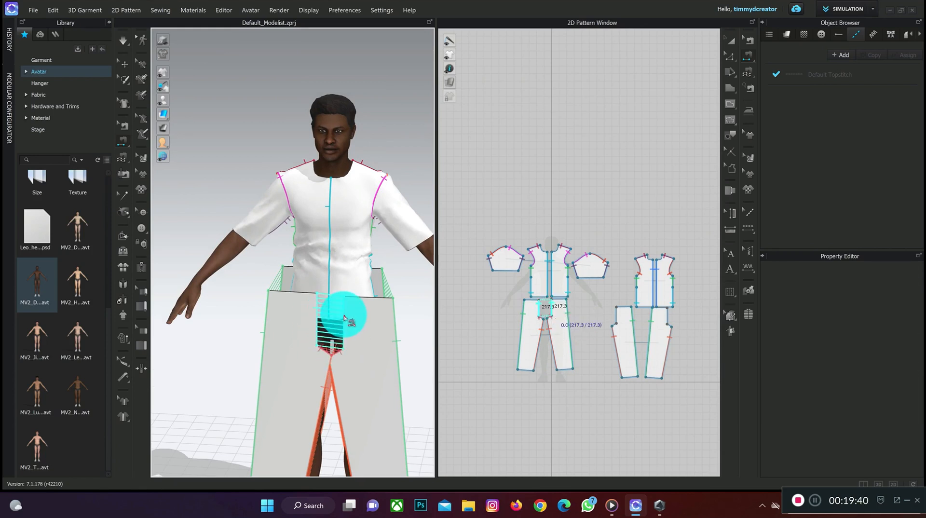
pyautogui.click(344, 317)
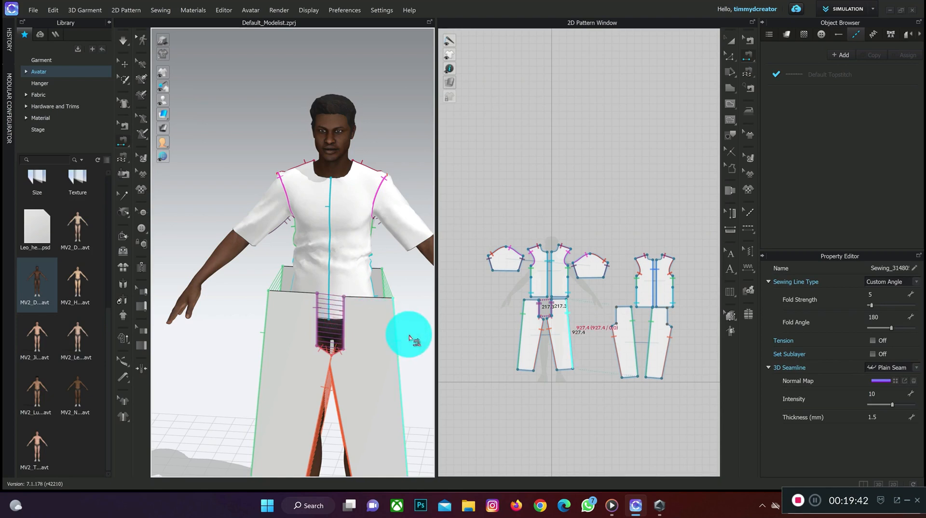
# - Move the front trouser piece on the avatar's right leg sideways towards the centre of the body in 3D
pyautogui.moveTo(399, 107); pyautogui.dragTo(378, 217, button='right')
pyautogui.click(731, 39)
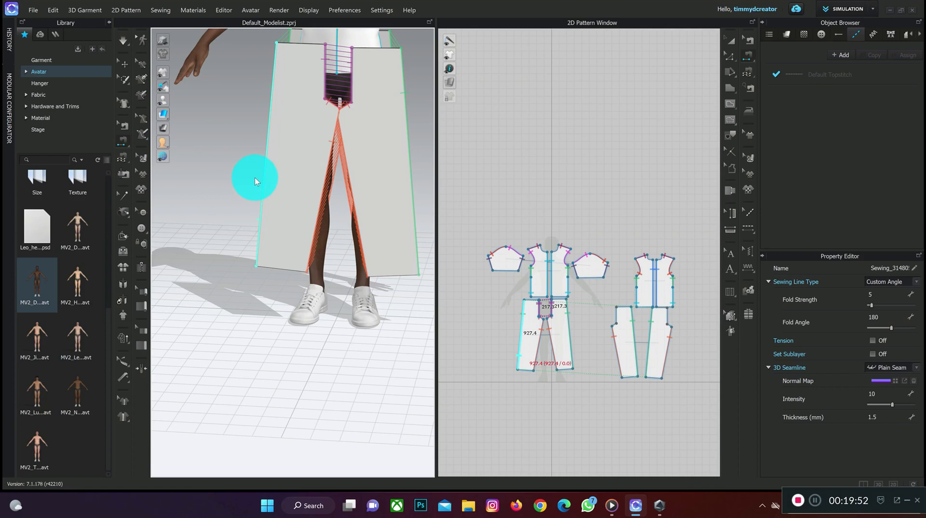
pyautogui.click(125, 67)
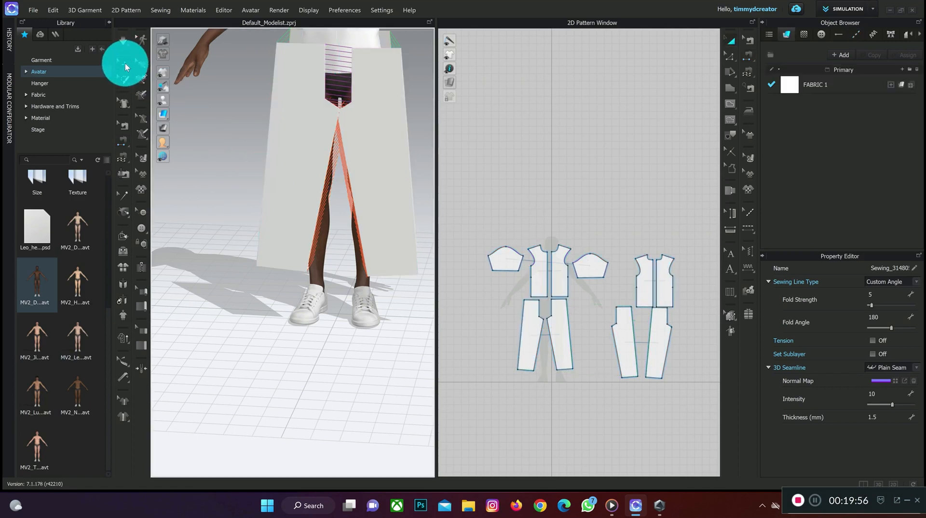
pyautogui.click(290, 179)
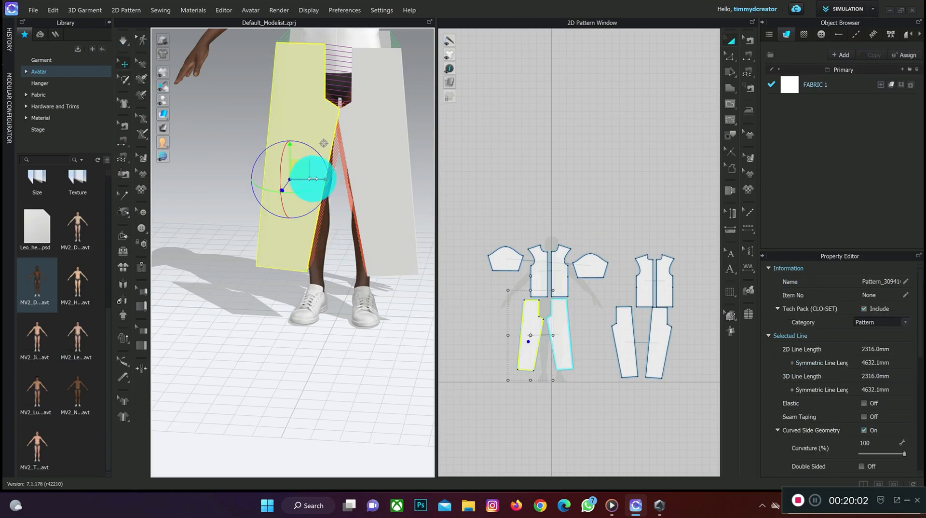
pyautogui.moveTo(314, 179); pyautogui.dragTo(336, 172)
# - Move the mirrored back trouser pieces sideways behind the avatar's legs in 3D
pyautogui.moveTo(344, 171); pyautogui.dragTo(449, 184, button='right')
pyautogui.click(294, 235)
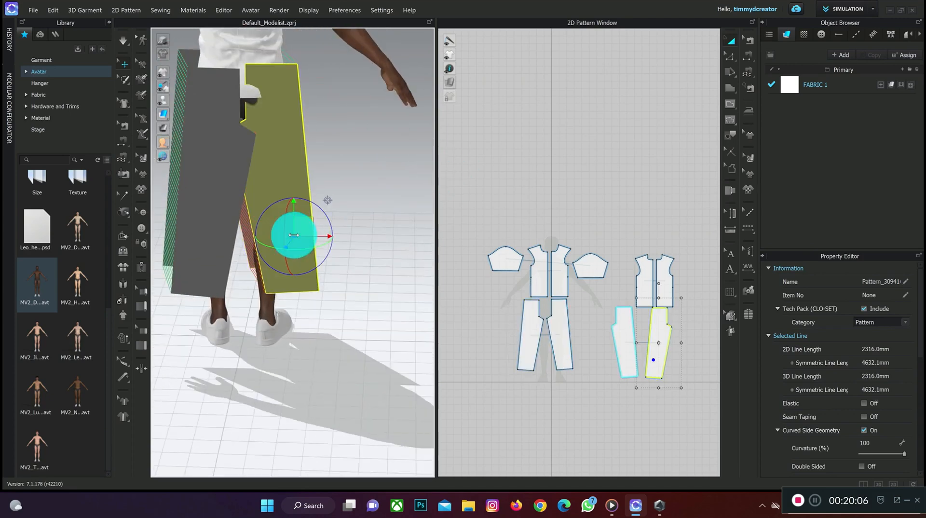
pyautogui.moveTo(312, 236); pyautogui.dragTo(248, 232)
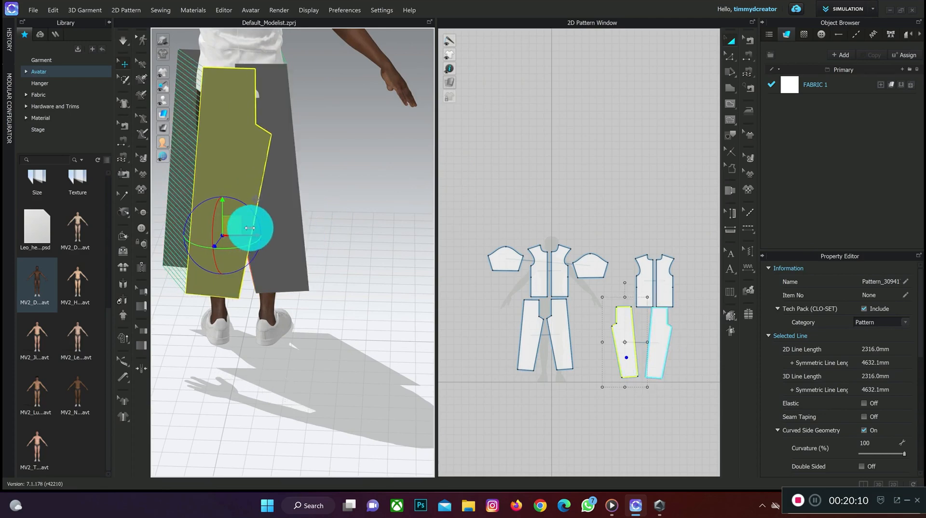
# - Apply Flip Normal to both back trouser pieces so their outer faces point away from the avatar
pyautogui.moveTo(248, 231); pyautogui.dragTo(277, 135, button='right')
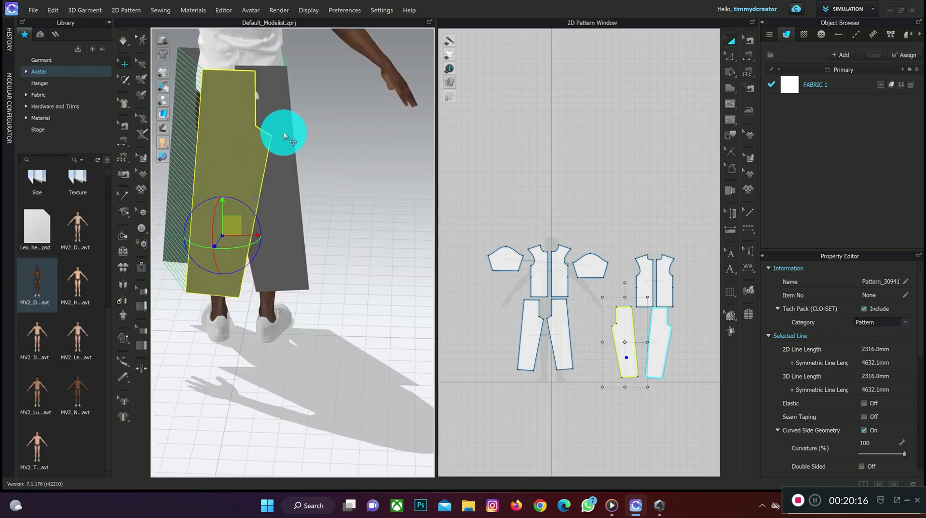
pyautogui.keyDown('shift'); pyautogui.click(285, 136); pyautogui.keyUp('shift')
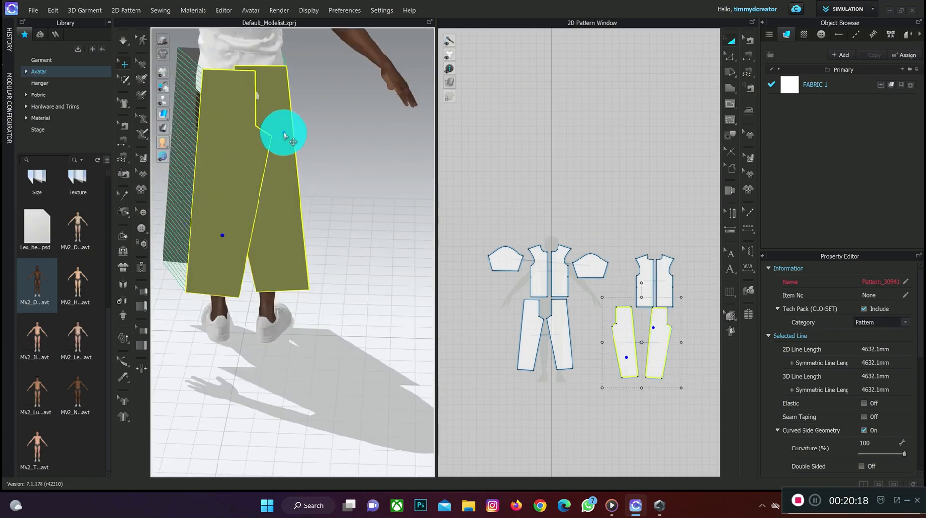
pyautogui.rightClick(284, 136)
pyautogui.click(331, 252)
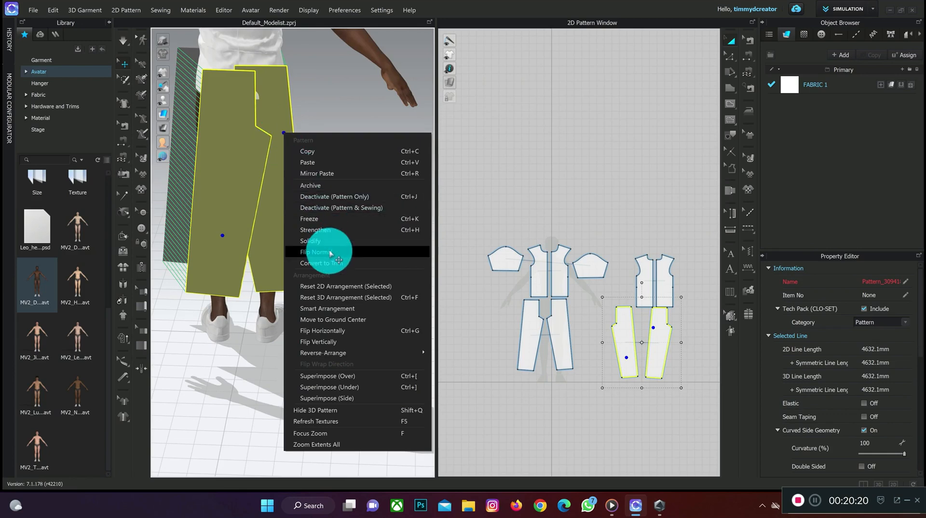
pyautogui.click(244, 141)
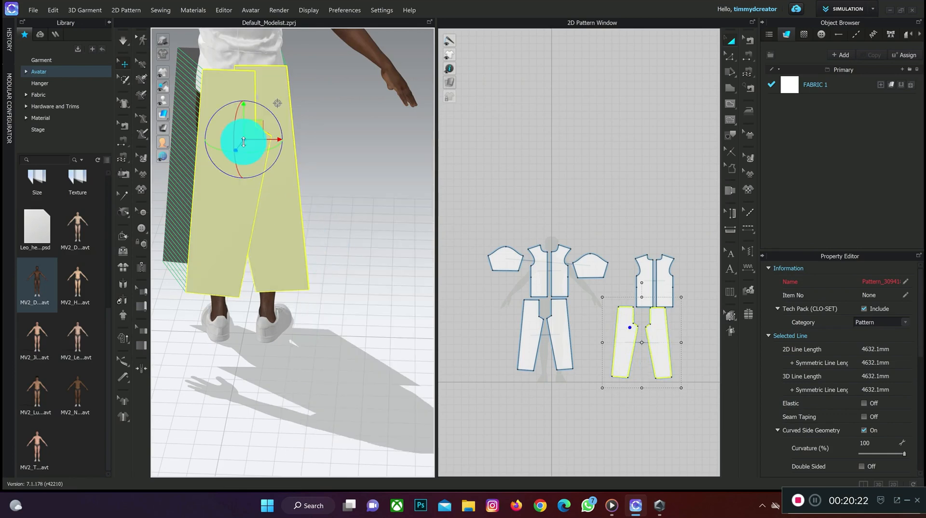
# - Try simulating the trousers on the avatar, and undo the simulation
pyautogui.moveTo(296, 193); pyautogui.dragTo(327, 158, button='right')
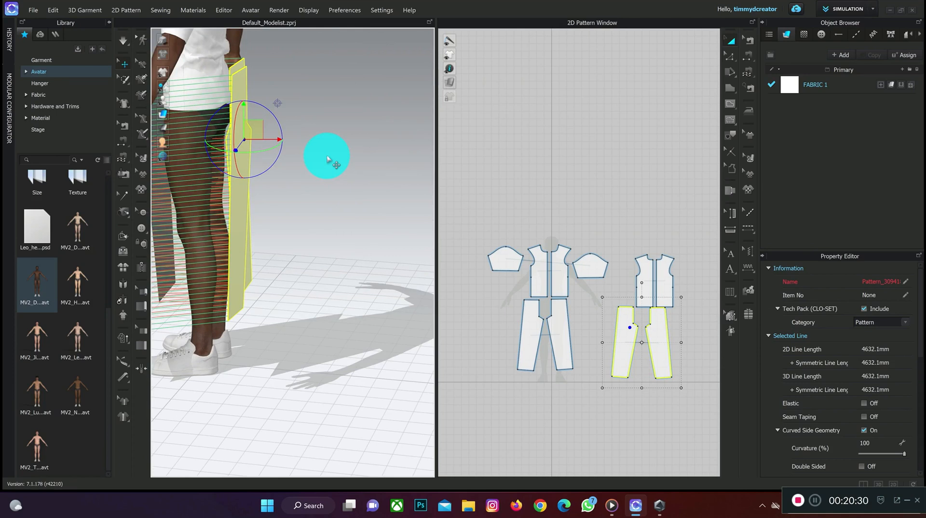
pyautogui.press('space')
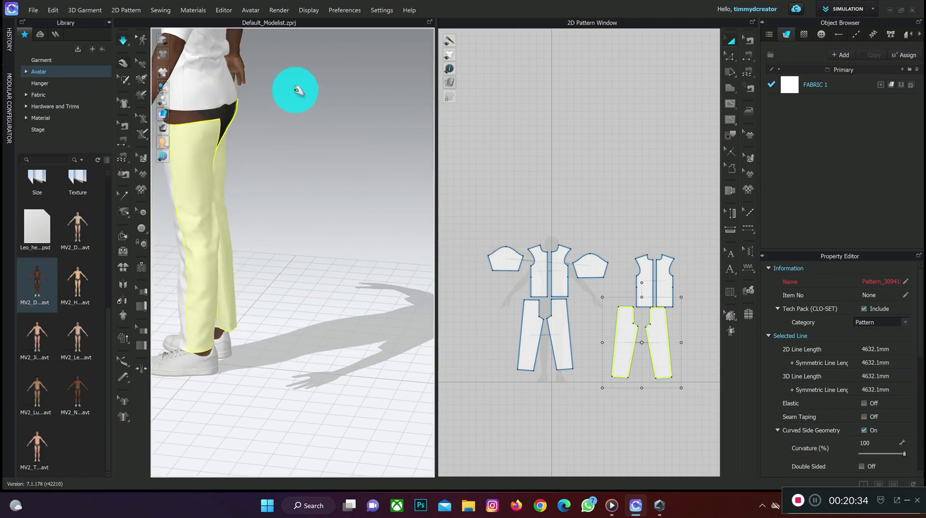
pyautogui.hotkey('ctrl', 'z')
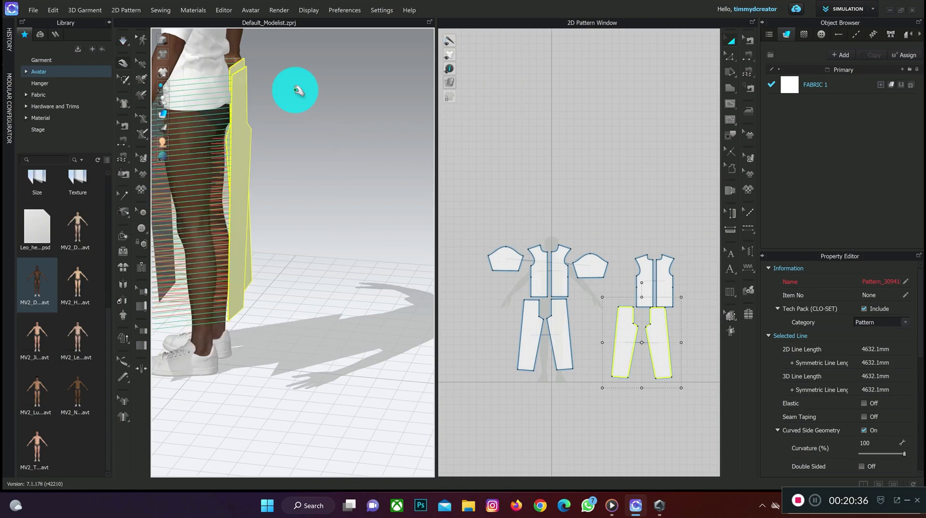
# - Separate the overlapping back trouser pieces sideways in 3D so their centre-back and crotch edges are exposed
pyautogui.moveTo(283, 91); pyautogui.dragTo(255, 126, button='right')
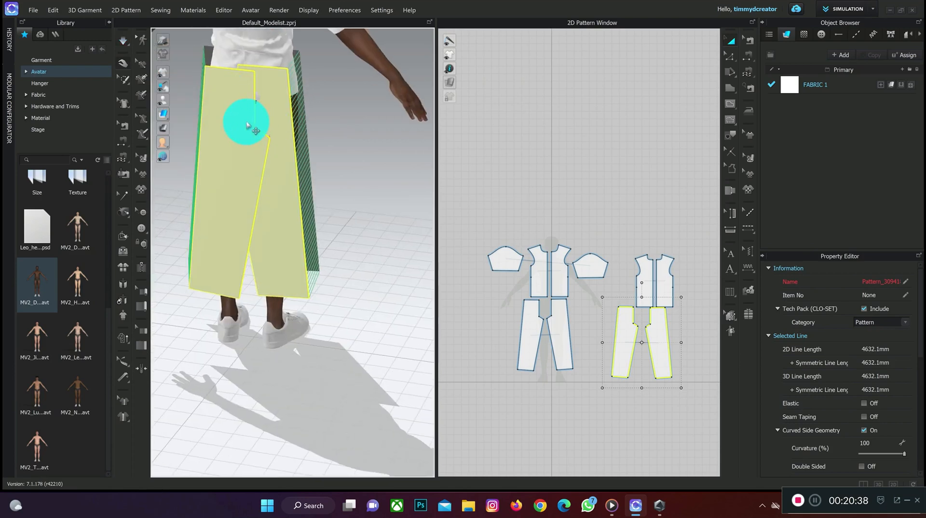
pyautogui.click(247, 123)
pyautogui.click(324, 118)
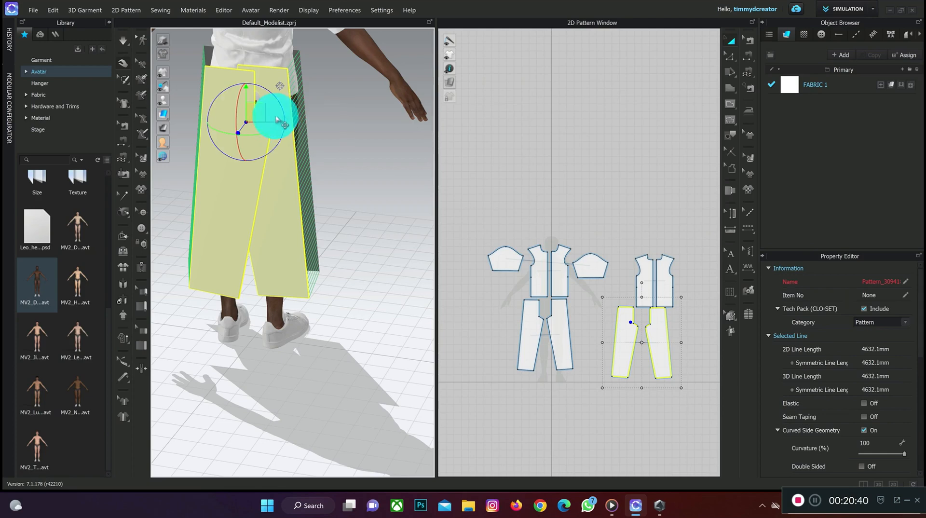
pyautogui.click(241, 123)
pyautogui.moveTo(266, 123)
pyautogui.mouseDown(button='right')
pyautogui.moveTo(233, 74)
pyautogui.moveTo(231, 103)
pyautogui.moveTo(279, 130)
pyautogui.mouseUp(button='right')
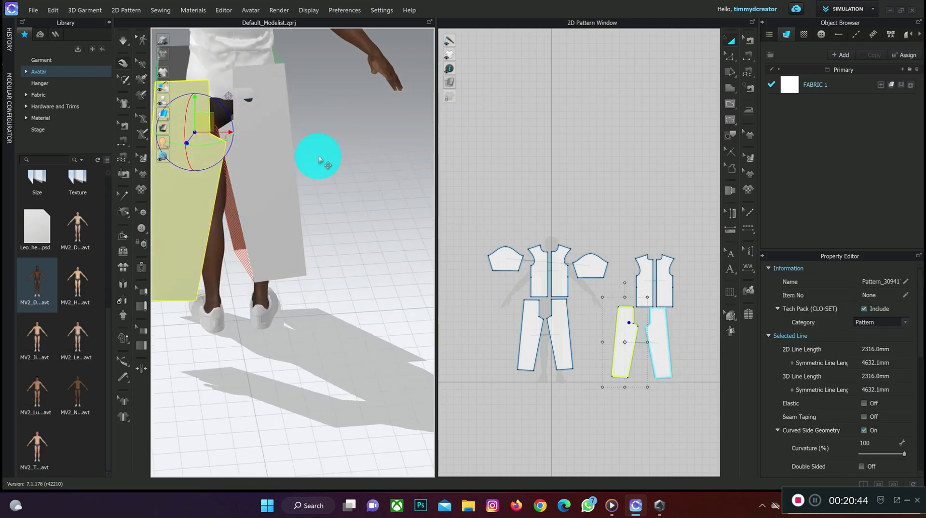
# - Sew the two back trouser pieces together along the short slanted crotch edges and the straight centre-back edges
pyautogui.press('n')
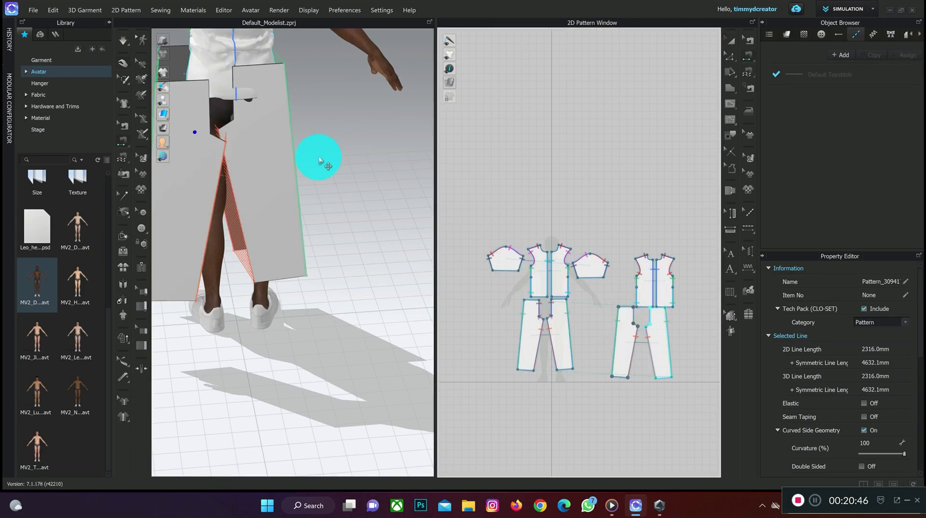
pyautogui.click(232, 127)
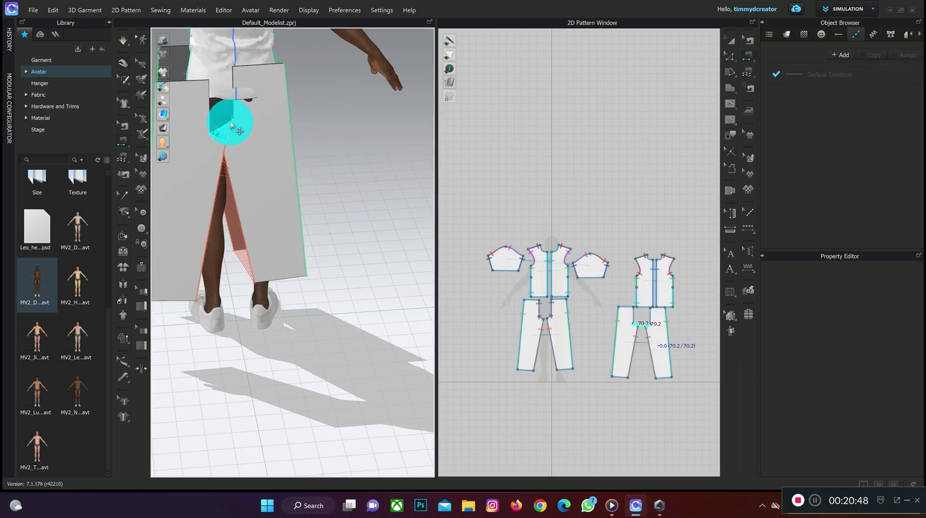
pyautogui.click(231, 121)
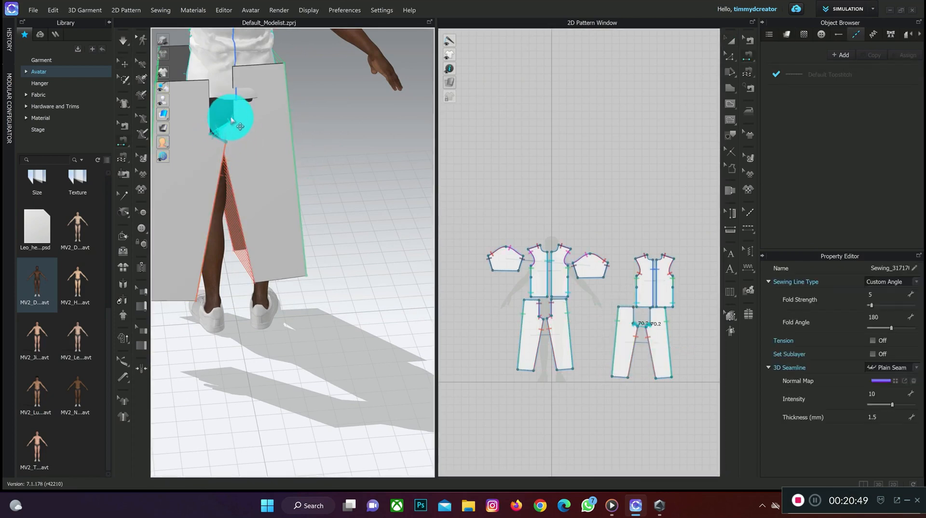
pyautogui.click(209, 98)
pyautogui.click(242, 92)
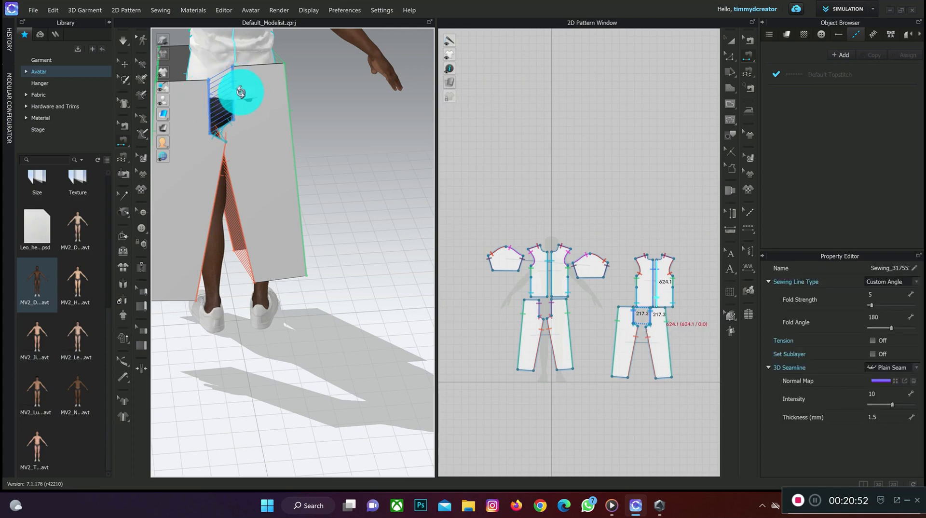
# - Move one back trouser piece sideways towards the centre behind the avatar's legs in 3D
pyautogui.moveTo(242, 93); pyautogui.dragTo(281, 95, button='right')
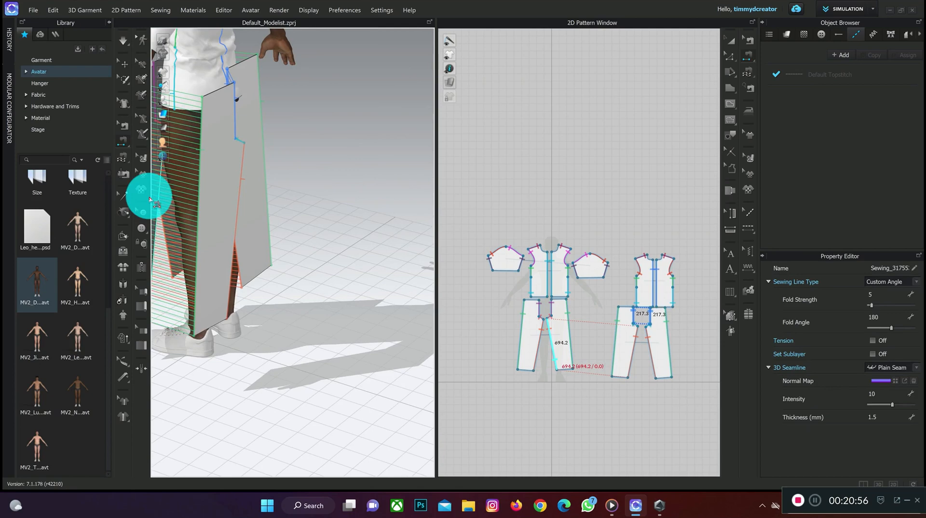
pyautogui.press('q')
pyautogui.moveTo(178, 192); pyautogui.dragTo(196, 206, button='right')
pyautogui.click(219, 217)
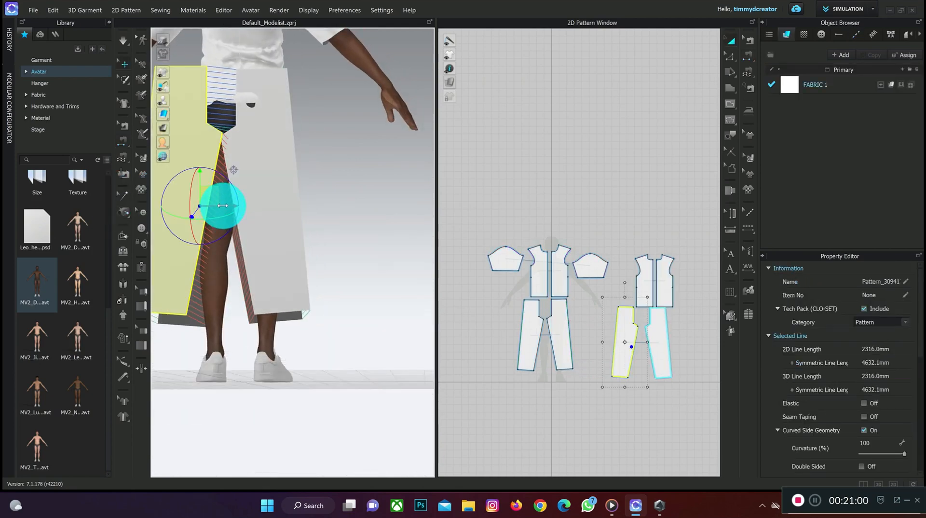
pyautogui.moveTo(223, 206); pyautogui.dragTo(271, 211)
# - Readjust the sideways placement of the two front trouser pieces in 3D and simulate the garment onto the avatar
pyautogui.moveTo(270, 211); pyautogui.dragTo(383, 217, button='right')
pyautogui.click(278, 265)
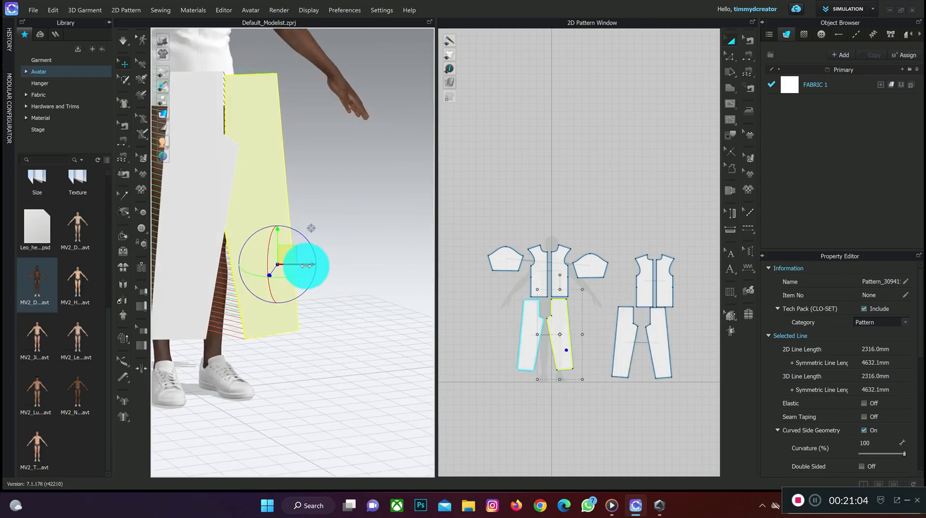
pyautogui.moveTo(306, 266); pyautogui.dragTo(294, 266)
pyautogui.moveTo(314, 266); pyautogui.dragTo(247, 228, button='right')
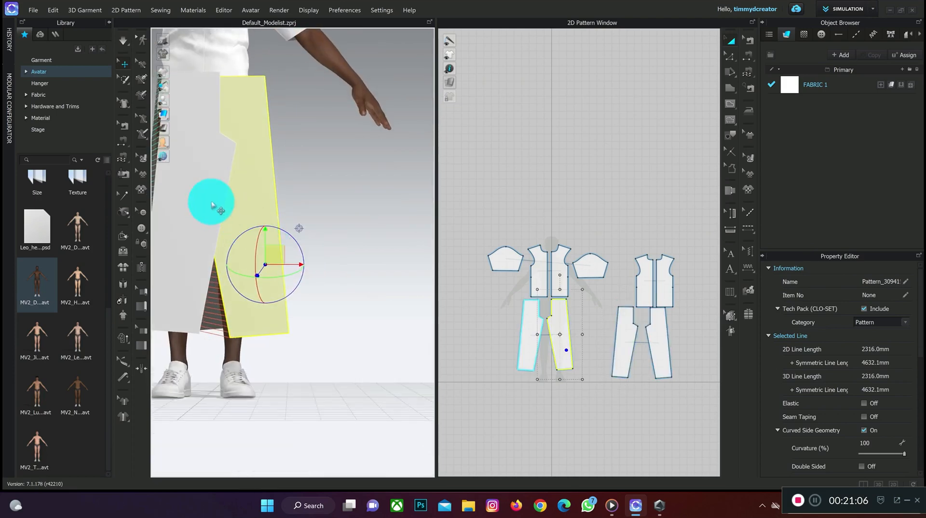
pyautogui.click(212, 206)
pyautogui.click(238, 208)
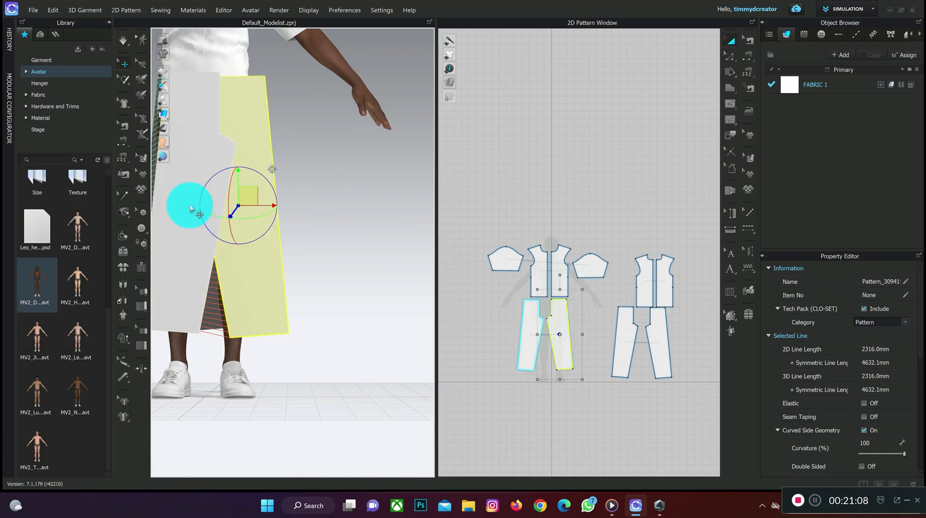
pyautogui.click(192, 209)
pyautogui.moveTo(204, 205); pyautogui.dragTo(198, 203)
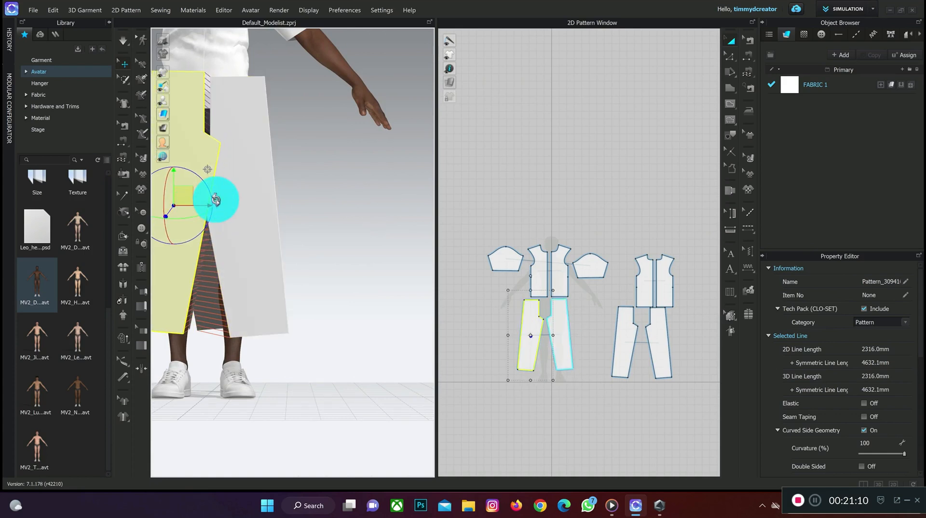
pyautogui.press('space')
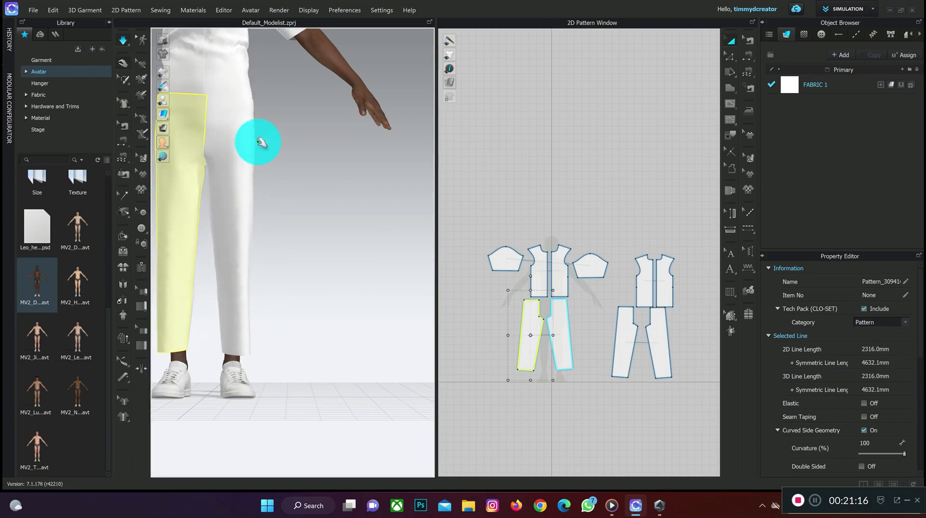
# - Pull the hem of both back top pieces down over the back of the trouser waist during the running simulation
pyautogui.moveTo(254, 140); pyautogui.dragTo(372, 147, button='right')
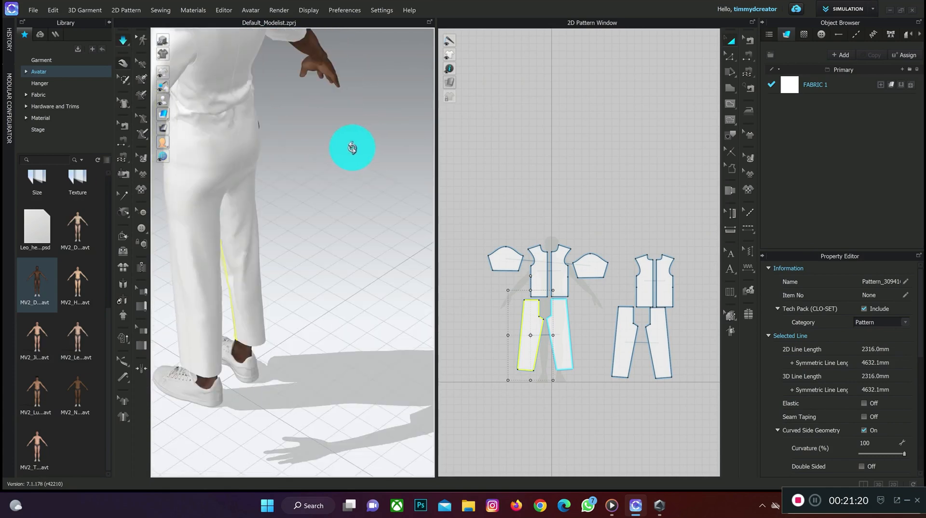
pyautogui.moveTo(233, 132); pyautogui.dragTo(336, 118, button='right')
pyautogui.moveTo(336, 118); pyautogui.dragTo(324, 146)
pyautogui.moveTo(288, 149); pyautogui.dragTo(242, 155, button='right')
pyautogui.moveTo(237, 156); pyautogui.dragTo(236, 111)
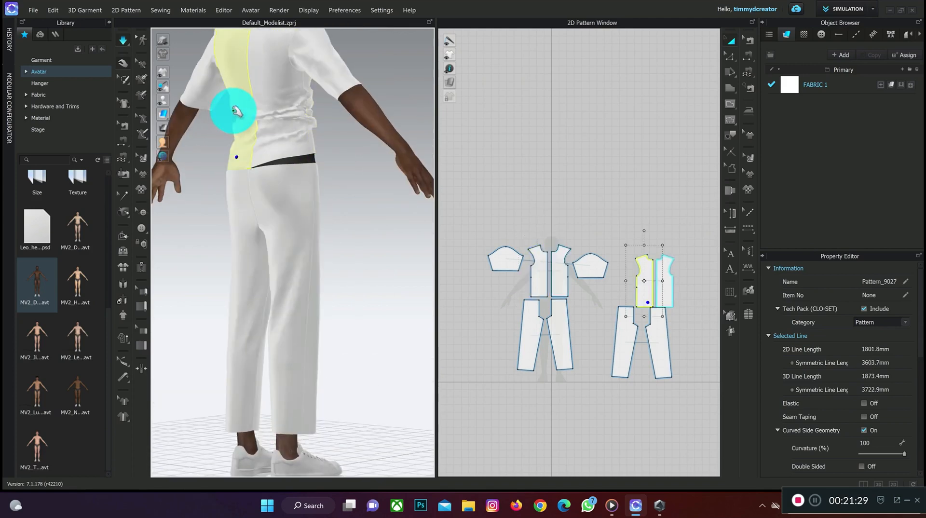
pyautogui.click(273, 144)
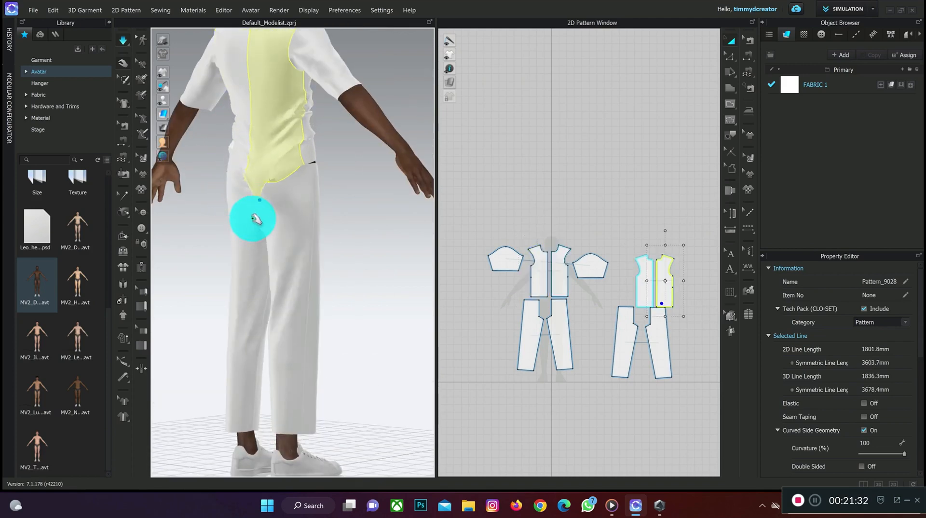
pyautogui.moveTo(257, 220)
pyautogui.mouseDown()
pyautogui.moveTo(233, 163)
pyautogui.moveTo(192, 179)
pyautogui.moveTo(207, 212)
pyautogui.moveTo(246, 207)
pyautogui.mouseUp()
pyautogui.moveTo(303, 155); pyautogui.dragTo(331, 217)
pyautogui.moveTo(231, 168); pyautogui.dragTo(221, 185)
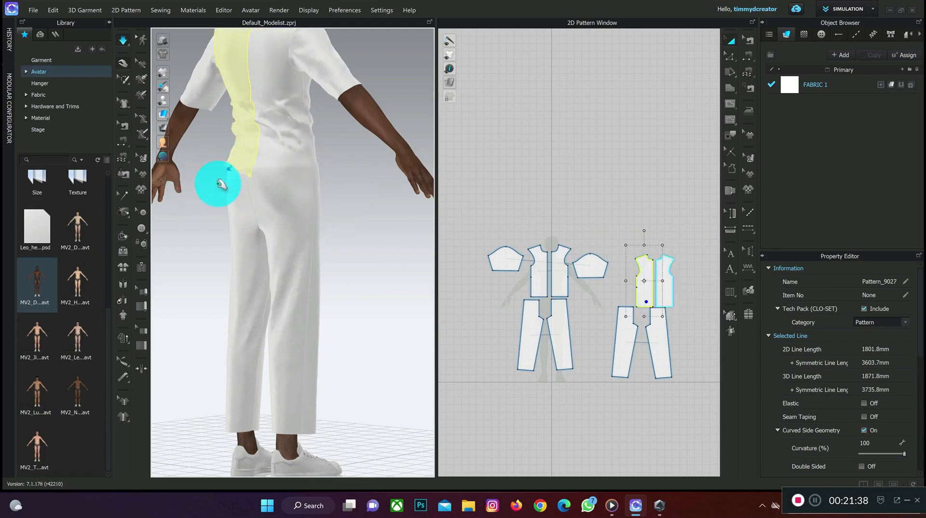
pyautogui.click(215, 203)
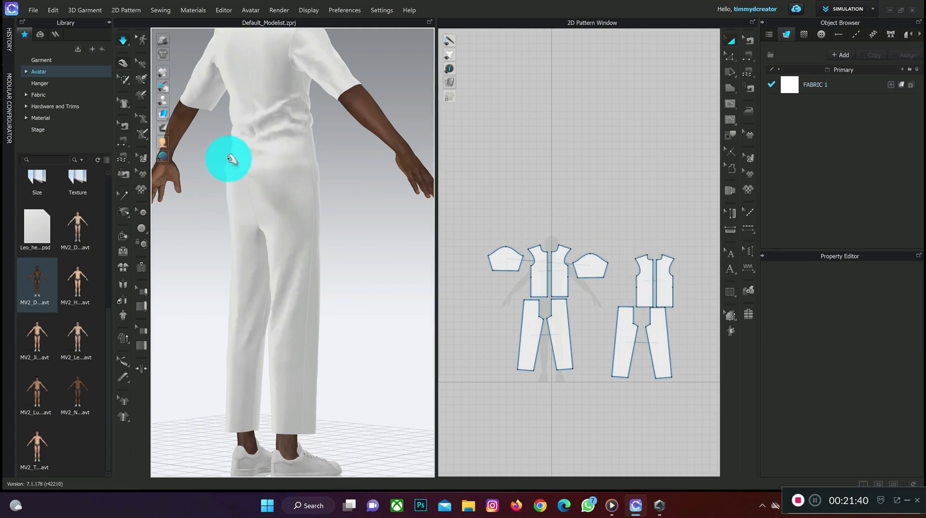
# - Tug the hem of both front top pieces down over the front trouser waist during the simulation
pyautogui.moveTo(231, 159); pyautogui.dragTo(316, 167, button='right')
pyautogui.click(320, 168)
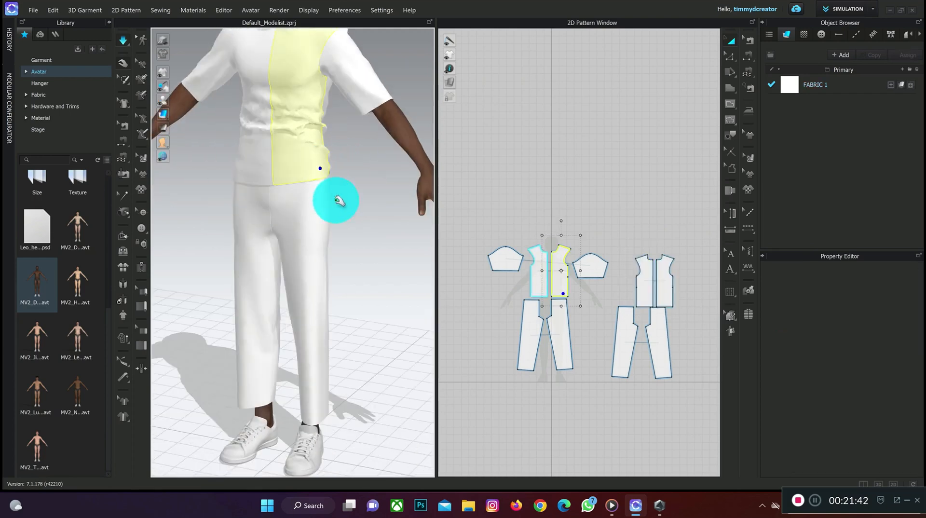
pyautogui.click(248, 183)
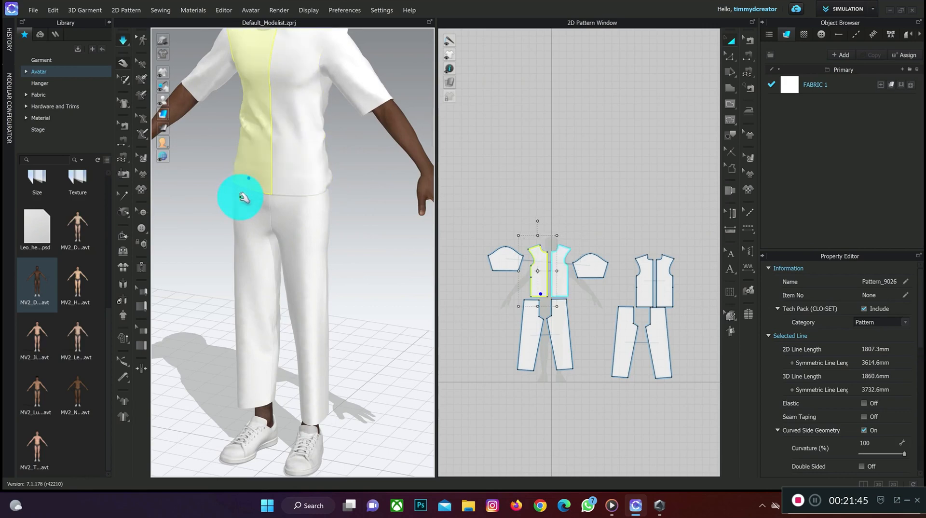
pyautogui.click(322, 187)
# - Set the particle distance of all top, sleeve and trouser pattern pieces to 10 mm
pyautogui.moveTo(357, 176)
pyautogui.mouseDown(button='right')
pyautogui.moveTo(265, 172)
pyautogui.moveTo(359, 167)
pyautogui.mouseUp(button='right')
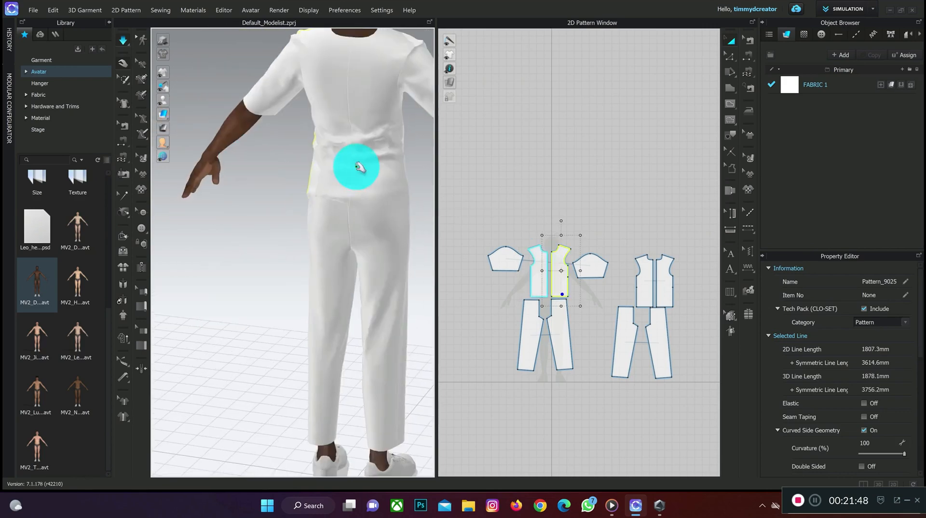
pyautogui.scroll(3, 363, 153)
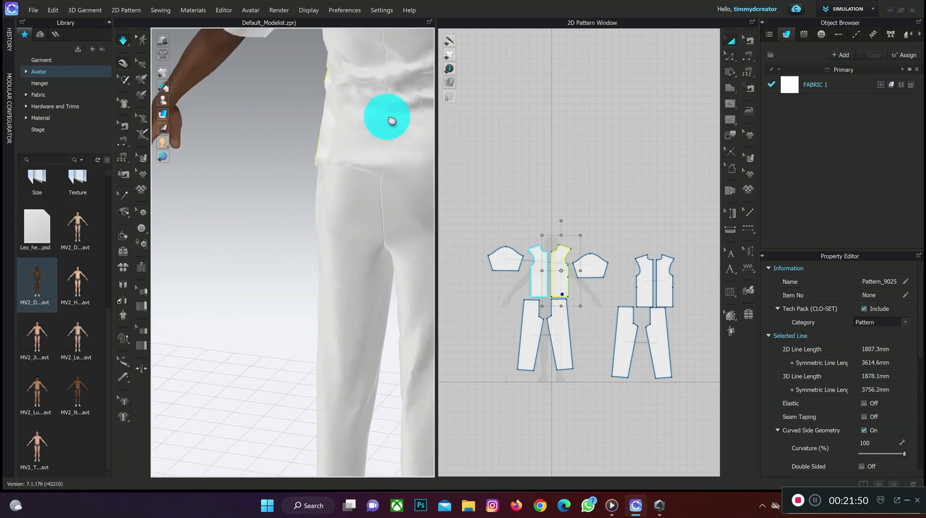
pyautogui.moveTo(392, 120); pyautogui.dragTo(276, 234, button='middle')
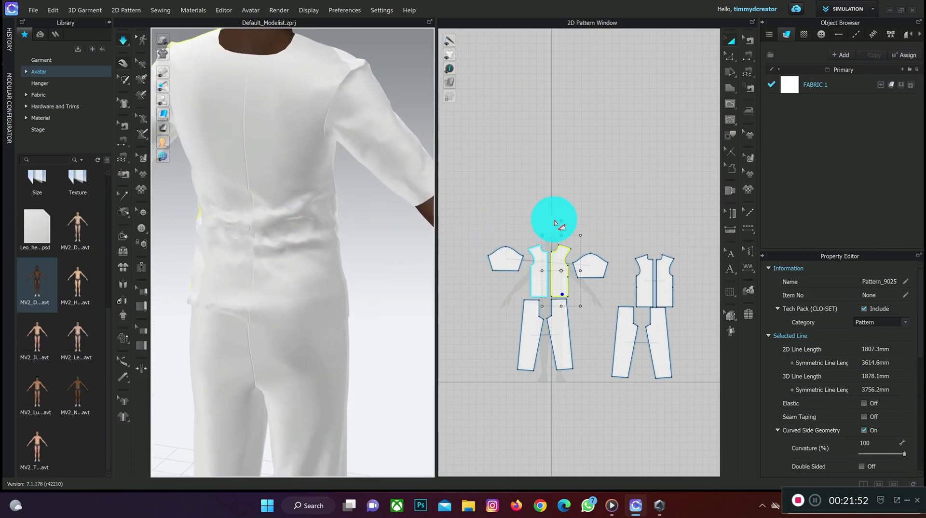
pyautogui.click(521, 199)
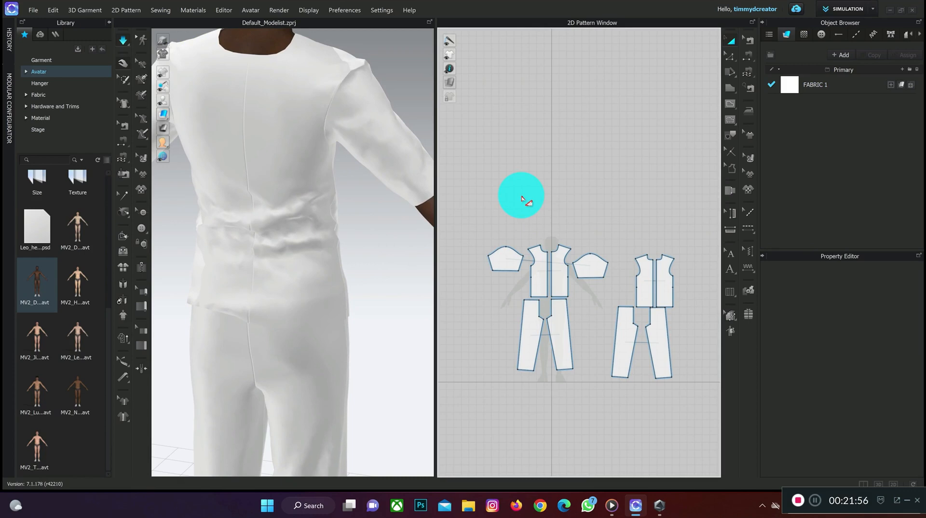
pyautogui.hotkey('ctrl', 'a')
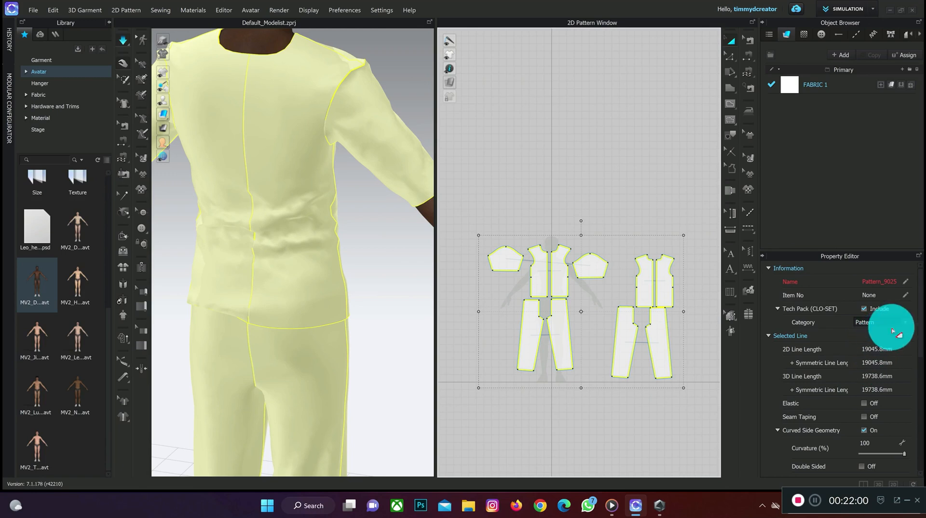
pyautogui.scroll(-4, 876, 328)
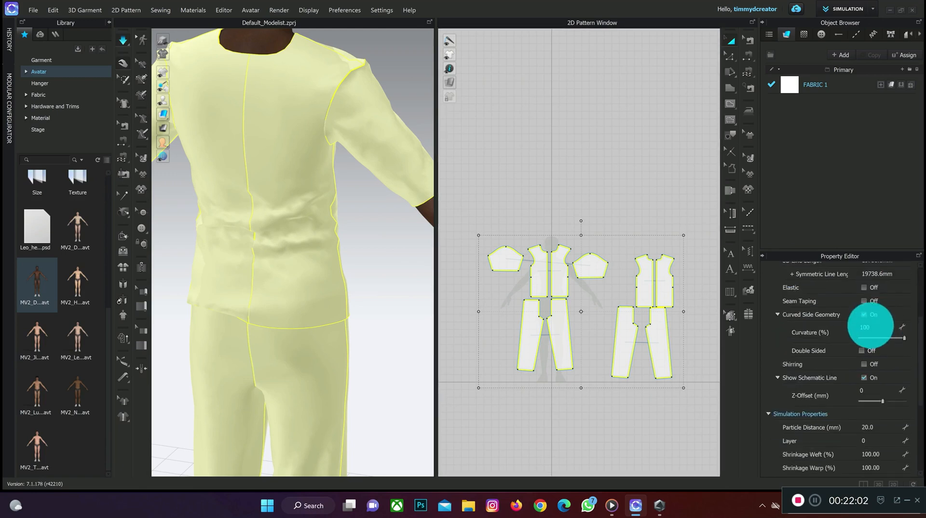
pyautogui.scroll(2, 876, 327)
pyautogui.scroll(-3, 869, 378)
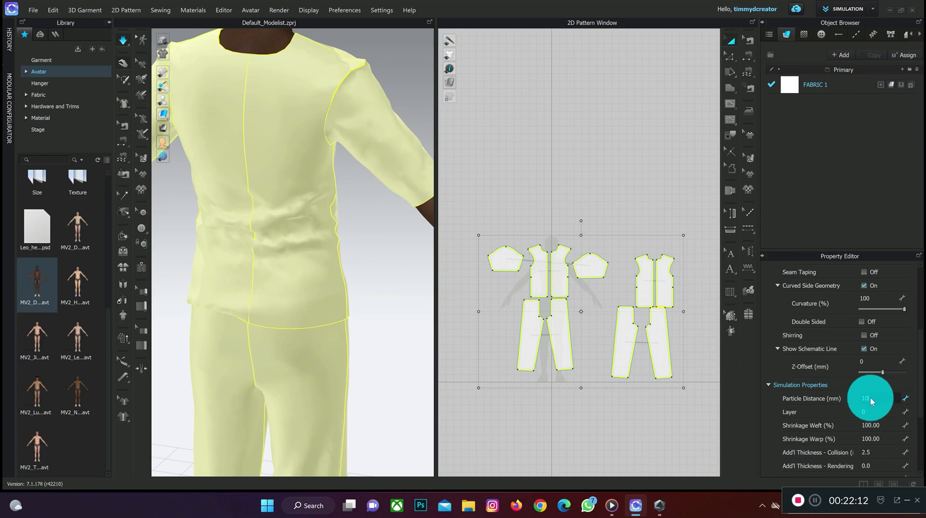
pyautogui.press('space')
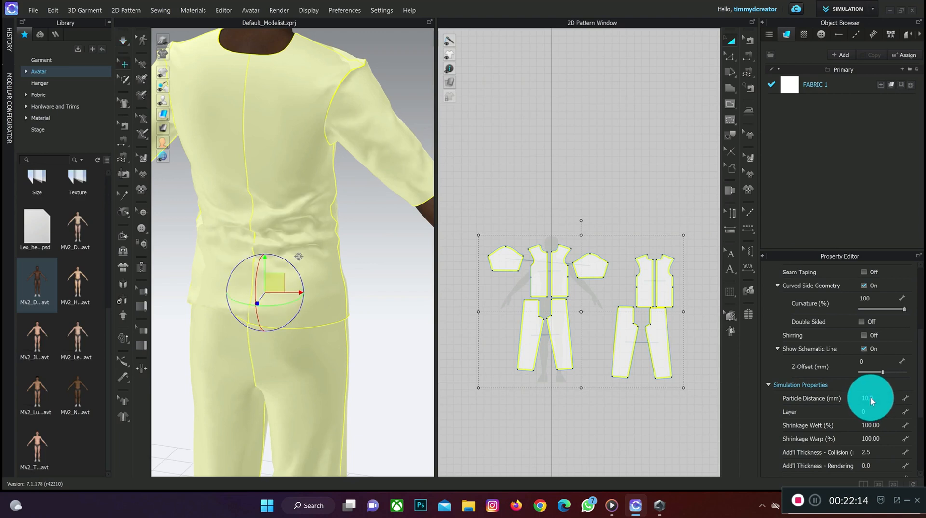
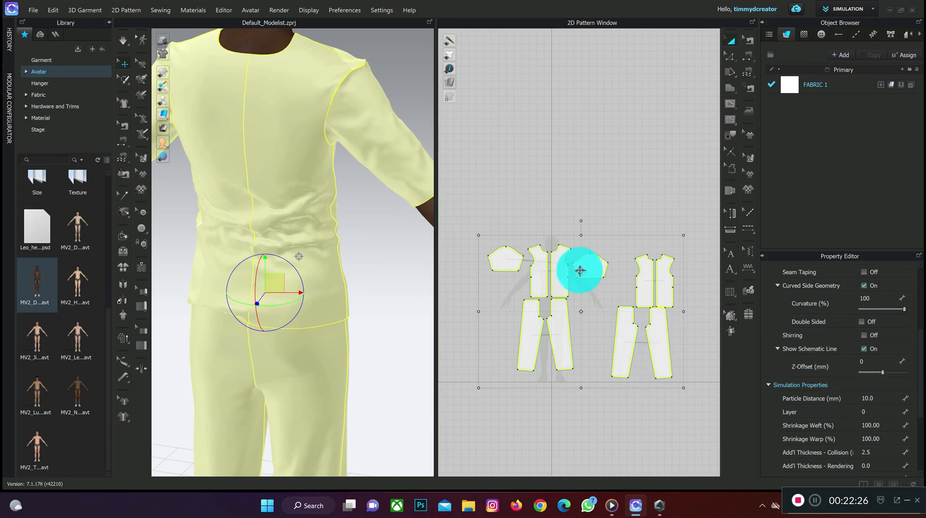
# - Simulate the garment again and tug the back hem of the top over the trouser waist
pyautogui.click(362, 176)
pyautogui.scroll(5, 338, 172)
pyautogui.press('space')
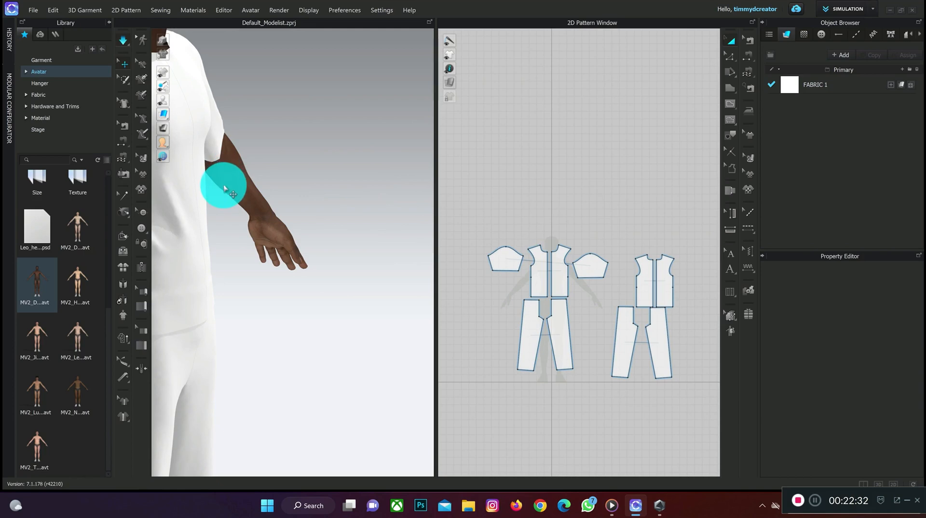
pyautogui.moveTo(224, 188); pyautogui.dragTo(284, 178, button='right')
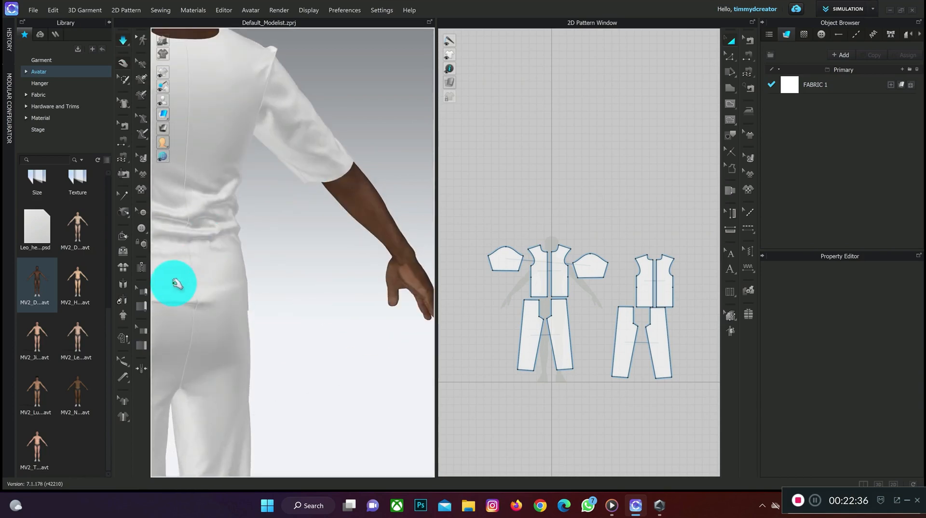
pyautogui.click(186, 297)
pyautogui.moveTo(203, 337); pyautogui.dragTo(219, 256)
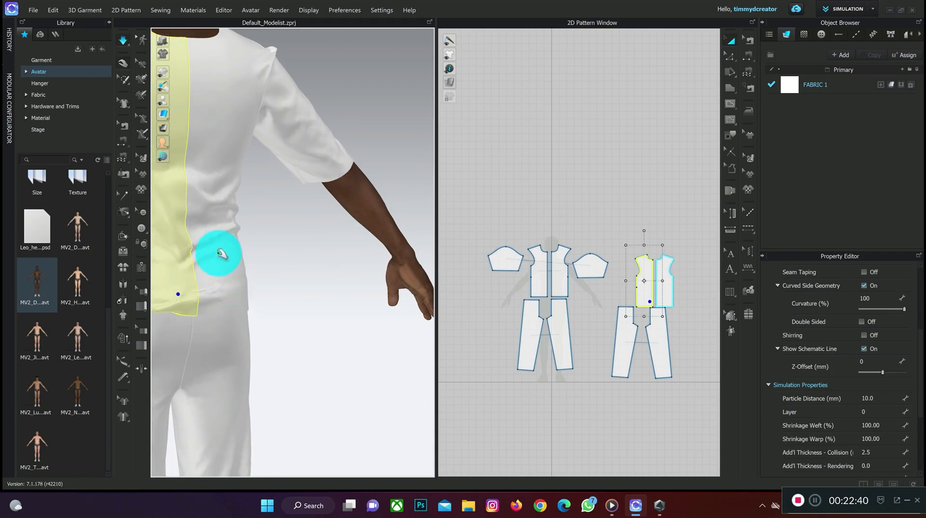
# - Examine the drape of the top and trousers on the avatar from the front, from neckline to legs
pyautogui.moveTo(219, 256); pyautogui.dragTo(360, 205, button='right')
pyautogui.moveTo(360, 205); pyautogui.dragTo(360, 204, button='middle')
pyautogui.scroll(-5, 359, 203)
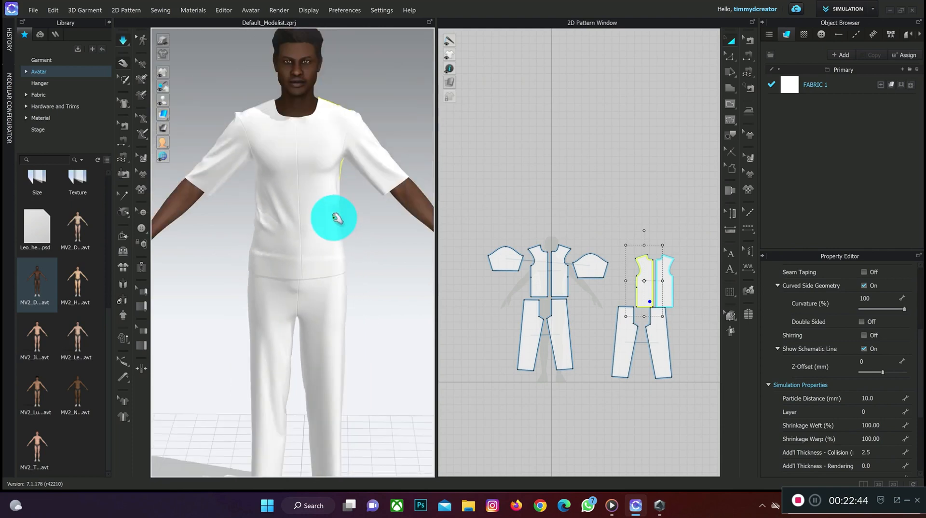
pyautogui.scroll(-2, 333, 216)
pyautogui.scroll(6, 320, 203)
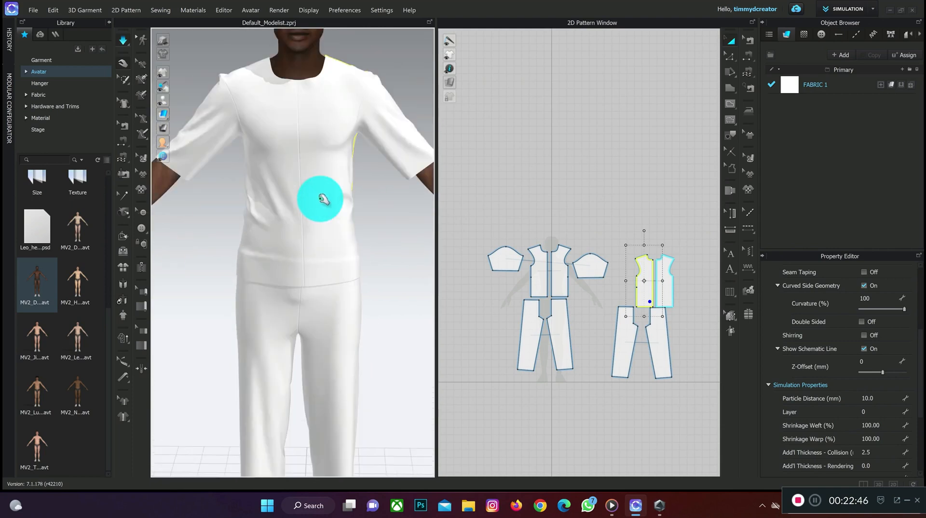
pyautogui.scroll(2, 326, 71)
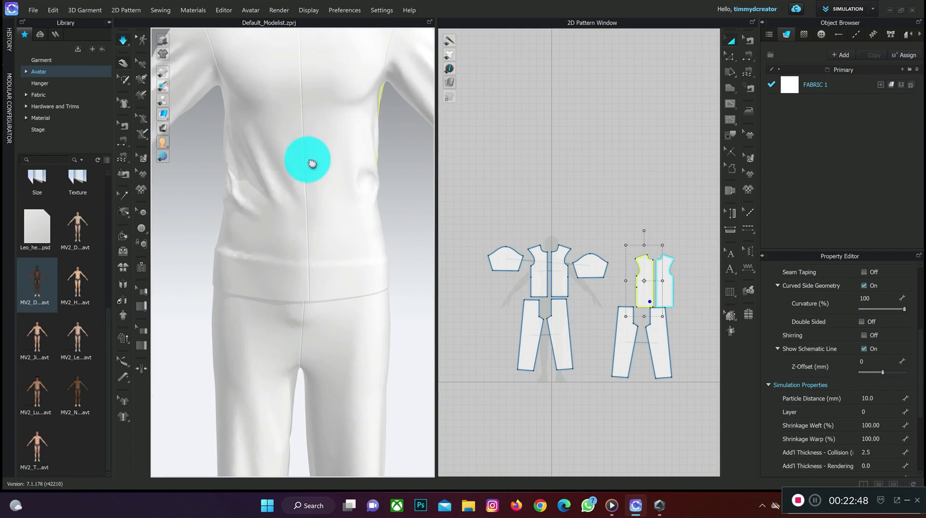
pyautogui.moveTo(307, 159); pyautogui.dragTo(302, 182, button='middle')
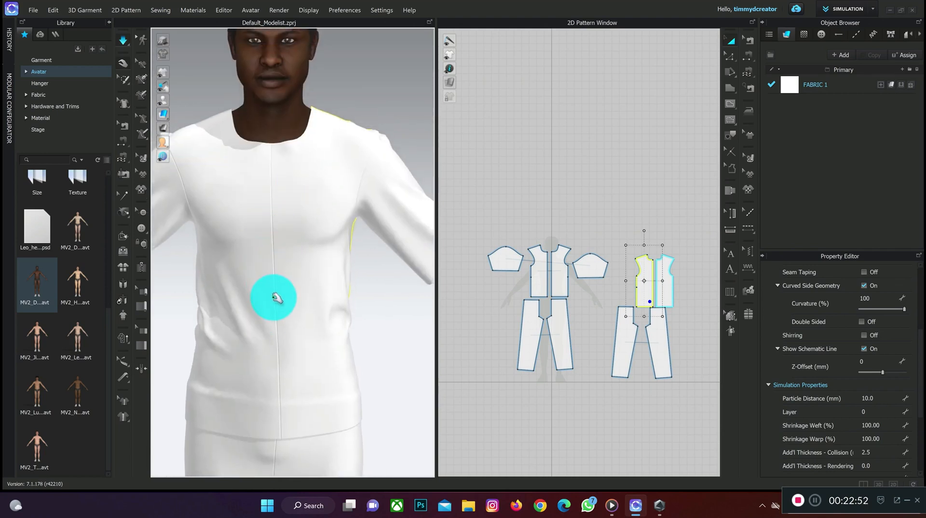
# - Merge the two front top pieces into one pattern piece along their centre-front seam
pyautogui.scroll(6, 559, 283)
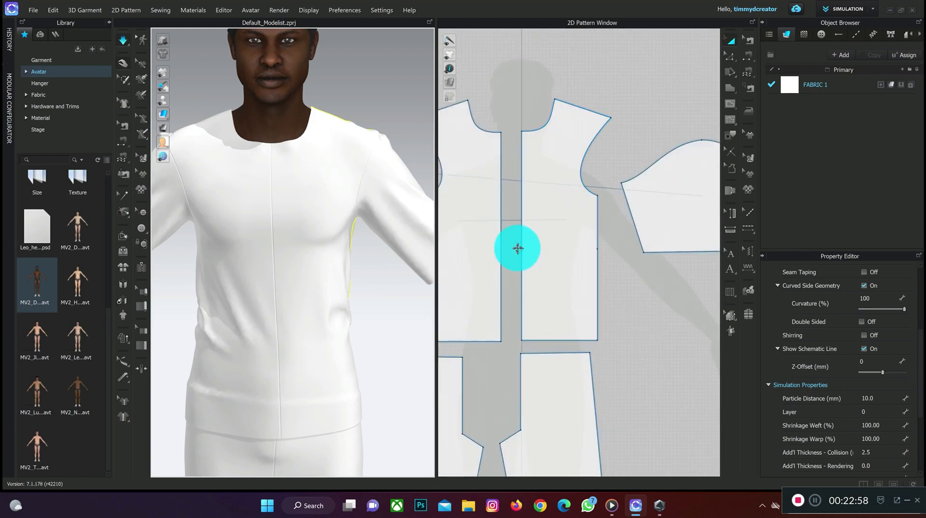
pyautogui.click(568, 187)
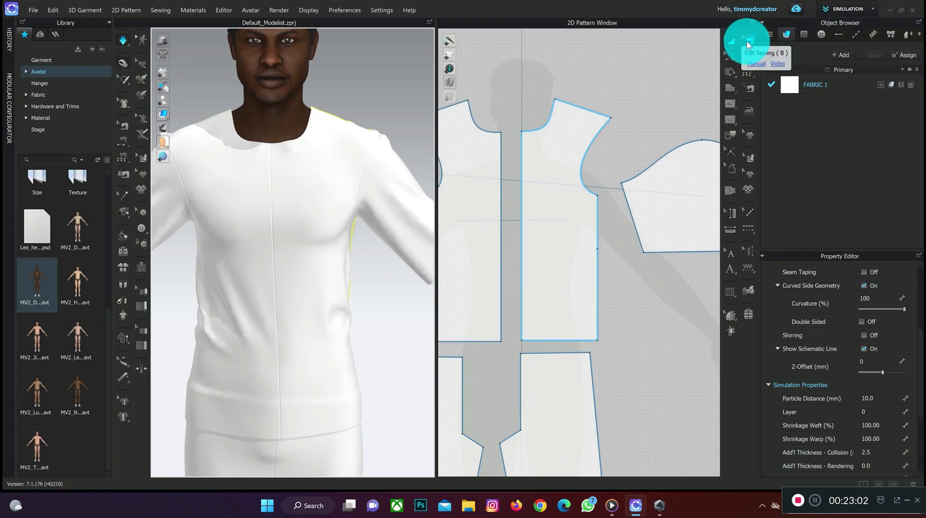
pyautogui.click(750, 42)
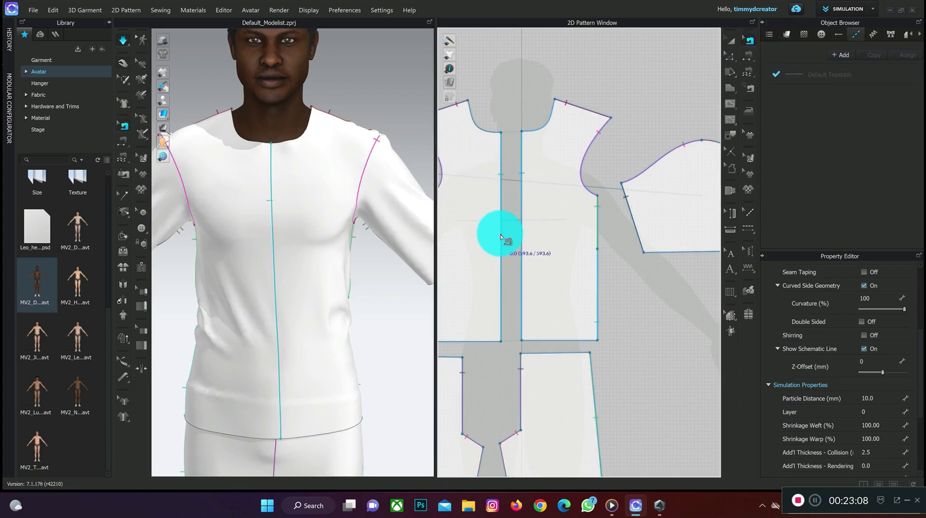
pyautogui.scroll(5, 501, 237)
pyautogui.scroll(-5, 502, 233)
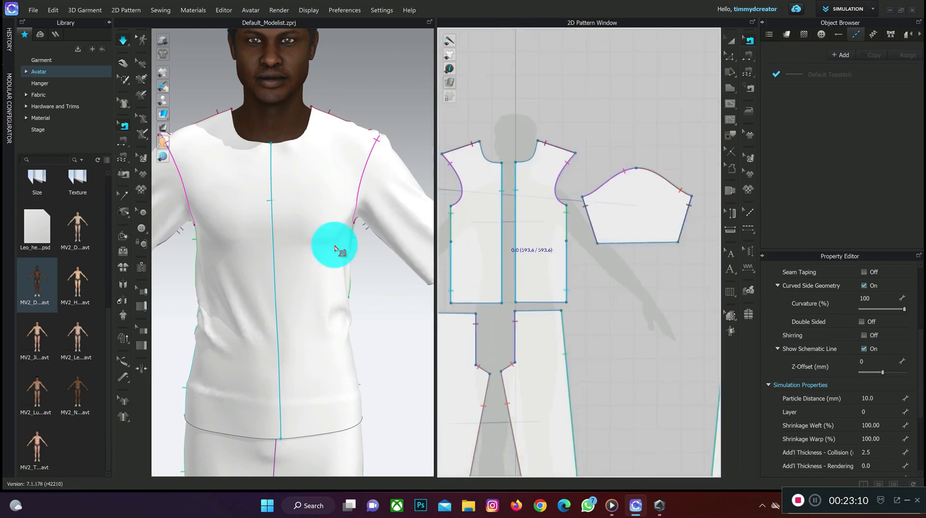
pyautogui.click(502, 211)
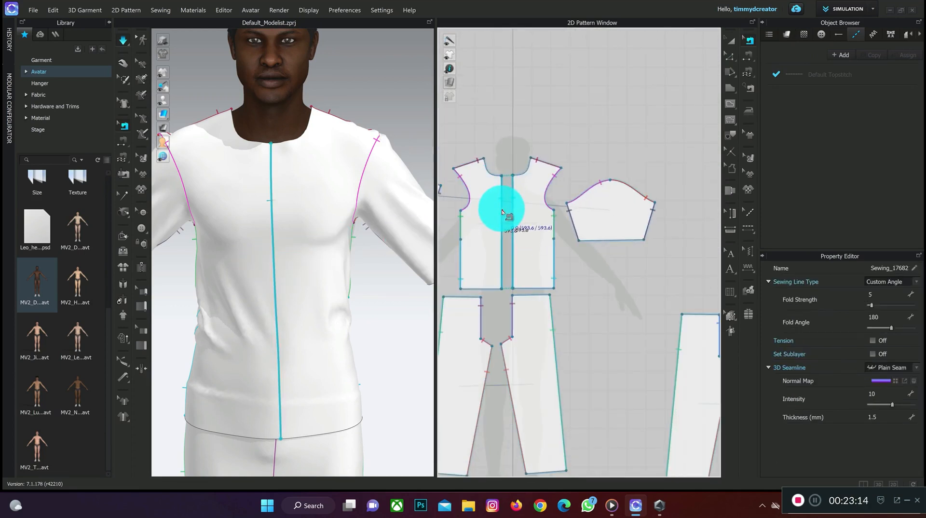
pyautogui.rightClick(502, 213)
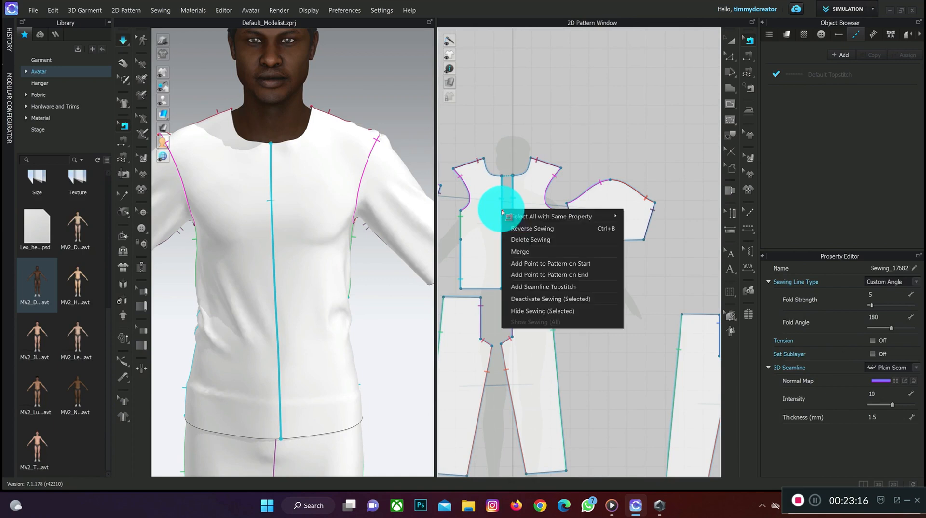
pyautogui.click(525, 251)
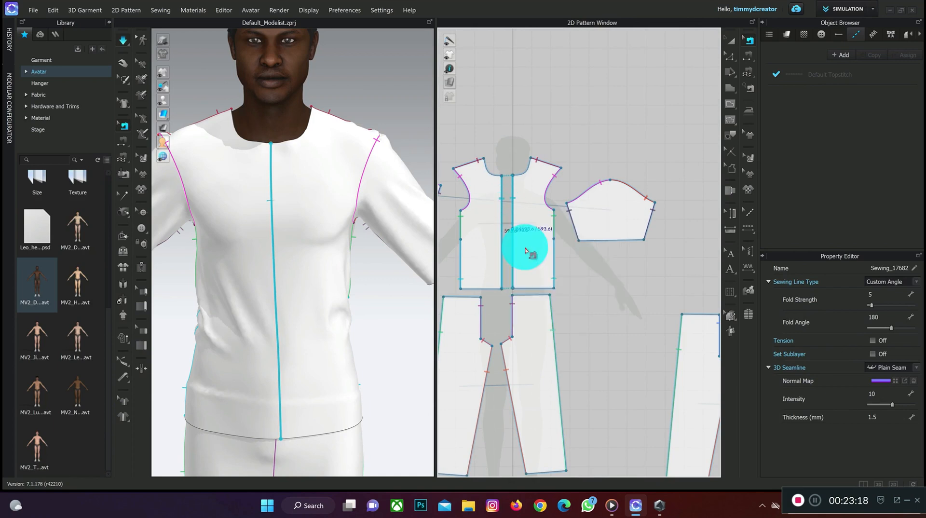
pyautogui.click(393, 121)
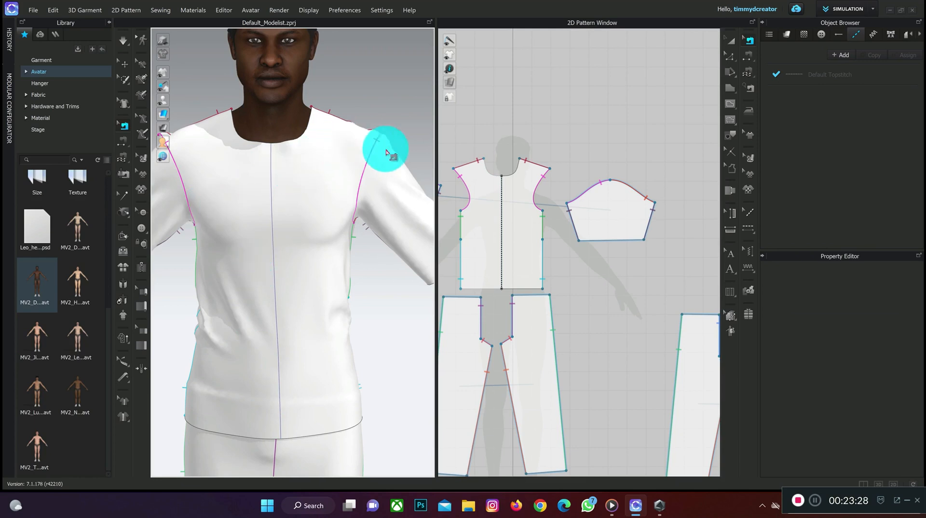
# - Merge the two back top pieces into one pattern piece along their centre-back seam and view the garment from behind
pyautogui.scroll(-5, 527, 217)
pyautogui.scroll(4, 589, 225)
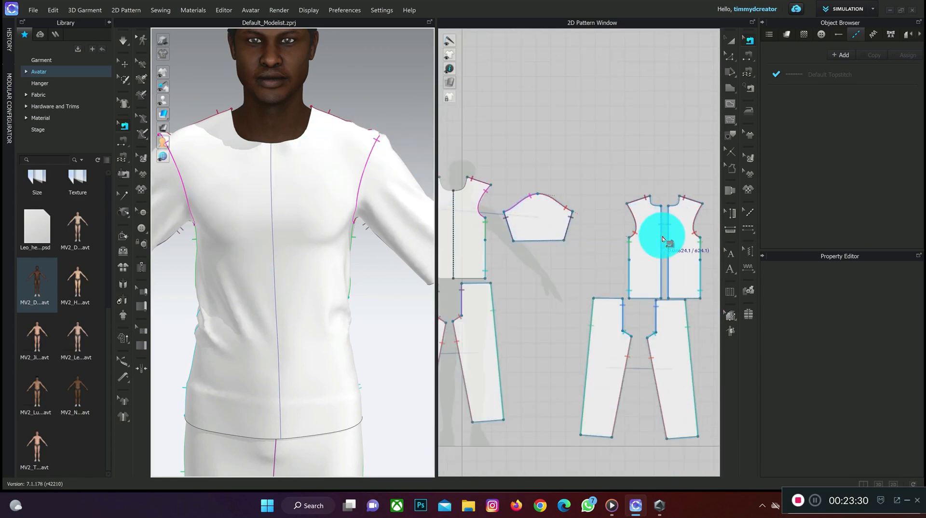
pyautogui.click(664, 238)
pyautogui.rightClick(663, 238)
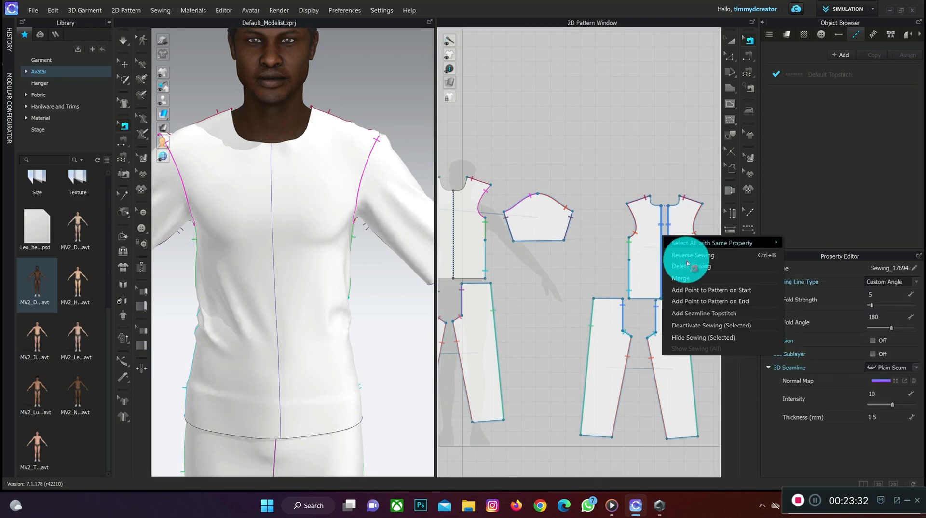
pyautogui.click(686, 266)
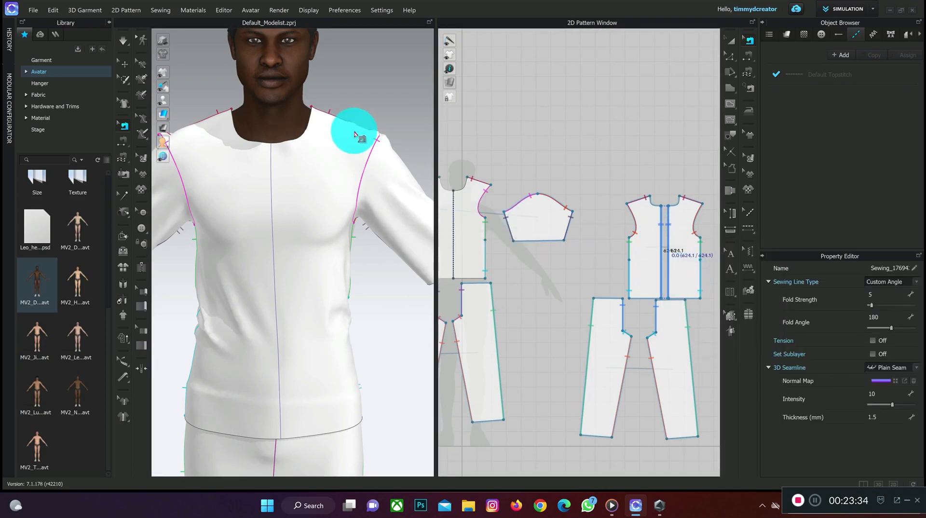
pyautogui.press('8')
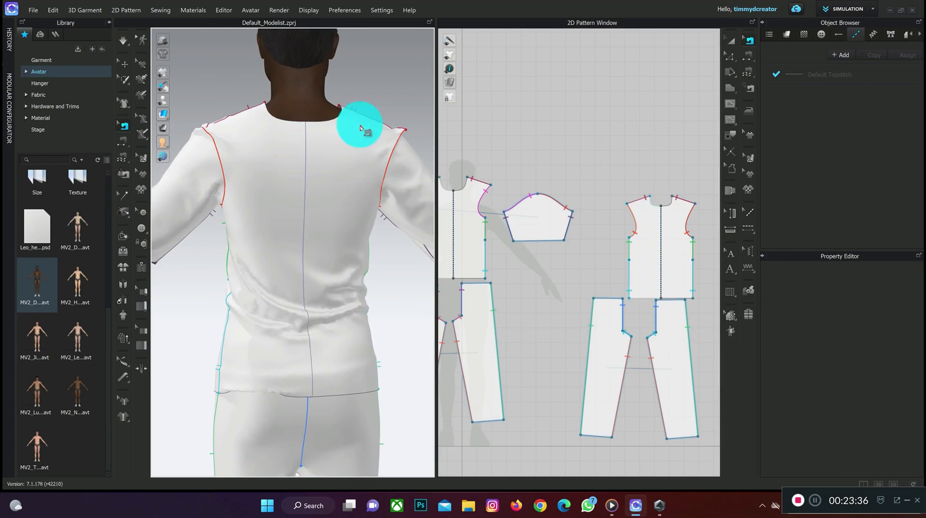
# - Try to draw an internal rectangle for a chest pocket on one half of the front top piece
pyautogui.moveTo(325, 192); pyautogui.dragTo(407, 196, button='right')
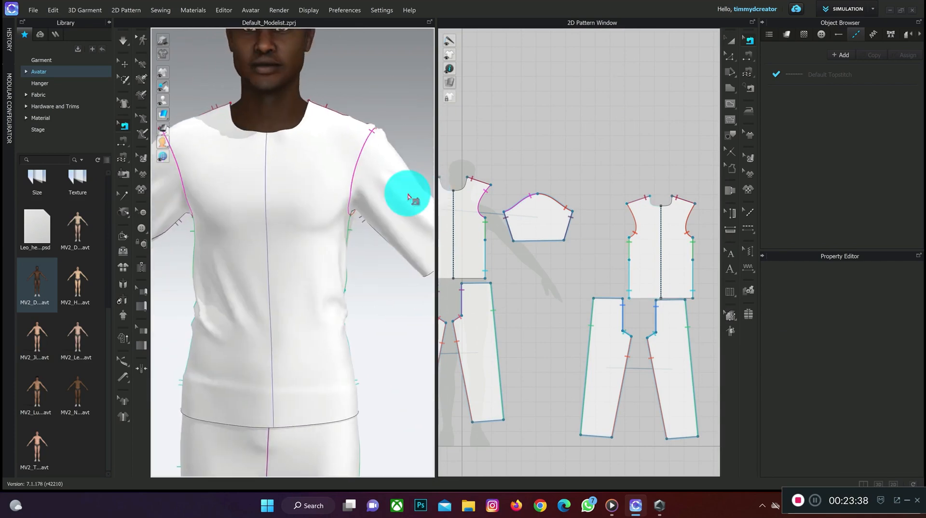
pyautogui.scroll(3, 530, 206)
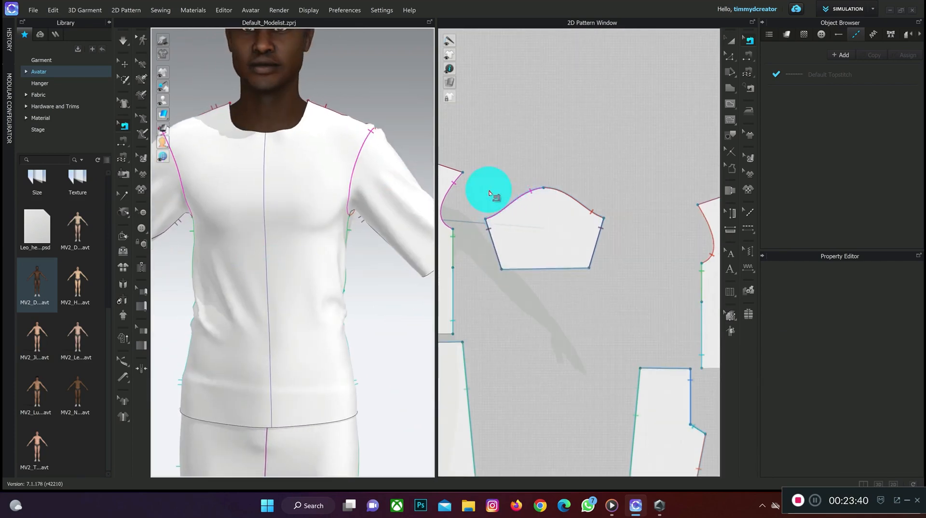
pyautogui.moveTo(487, 179); pyautogui.dragTo(607, 162, button='middle')
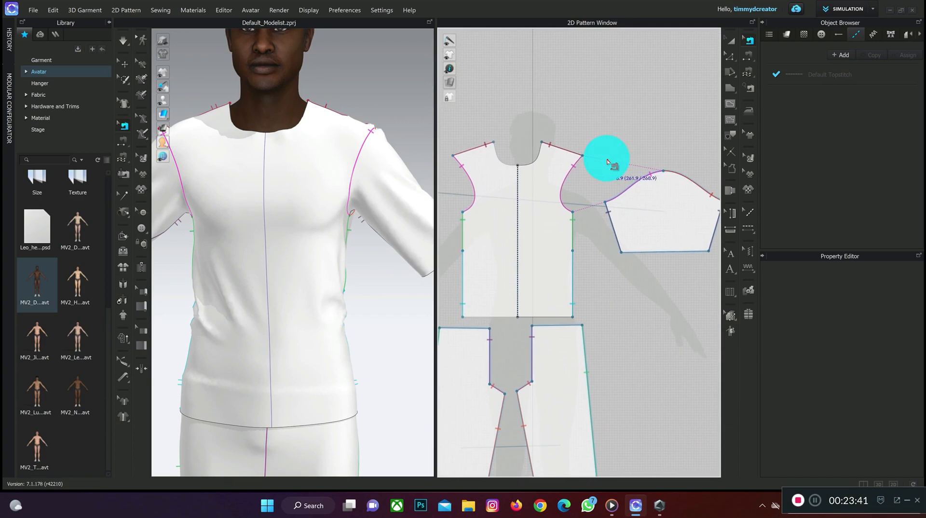
pyautogui.click(733, 106)
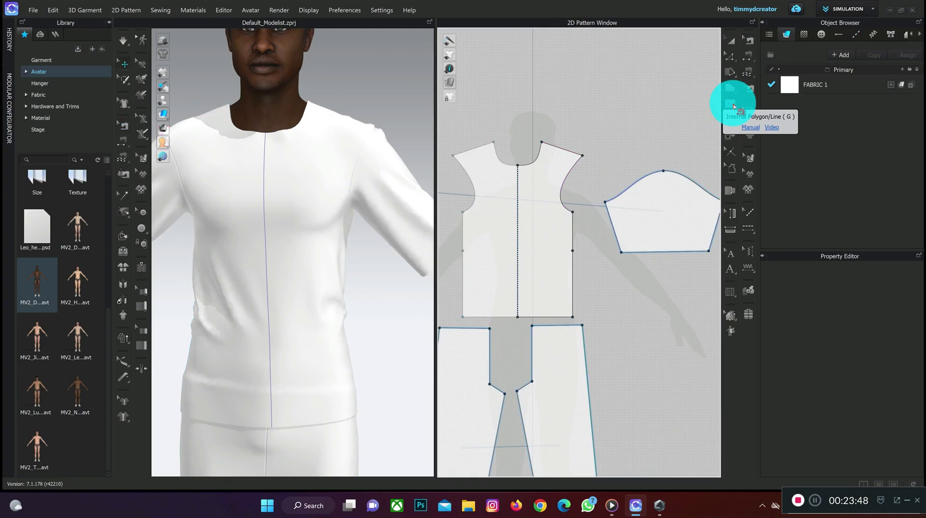
pyautogui.click(734, 107)
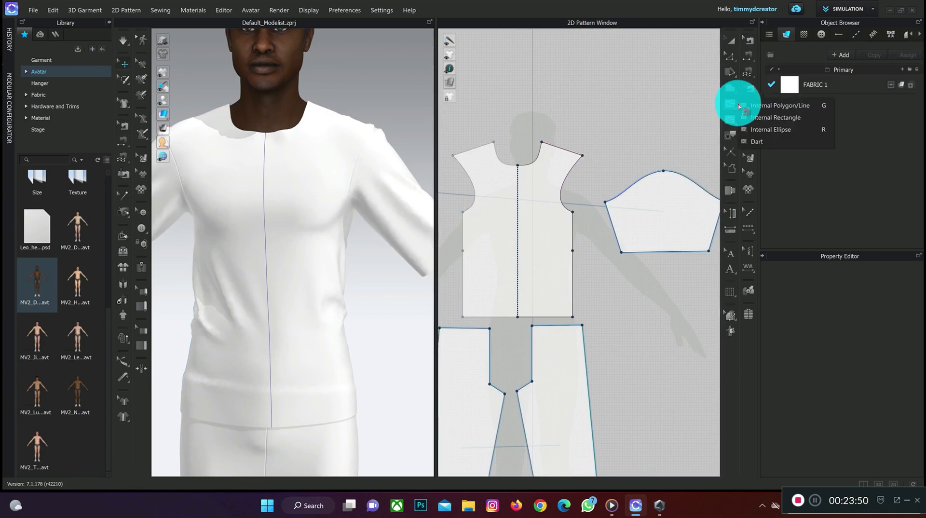
pyautogui.click(765, 115)
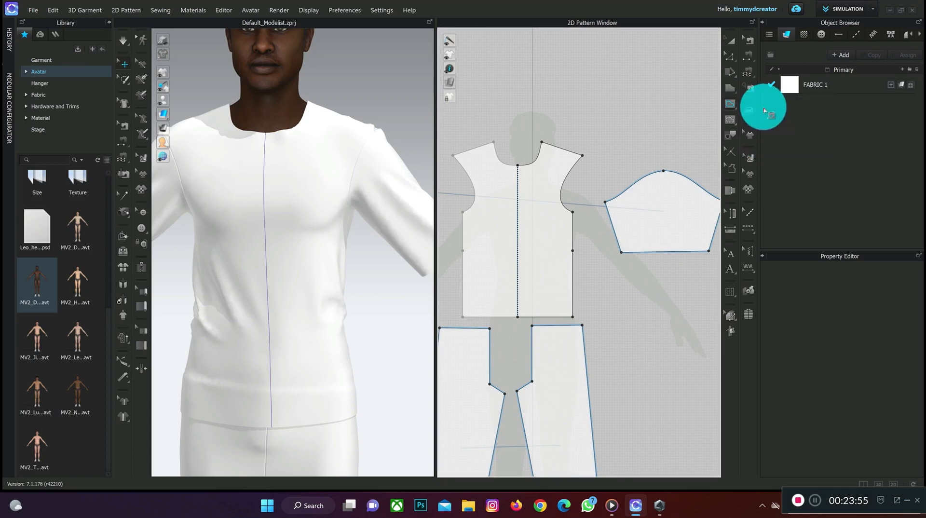
pyautogui.click(731, 104)
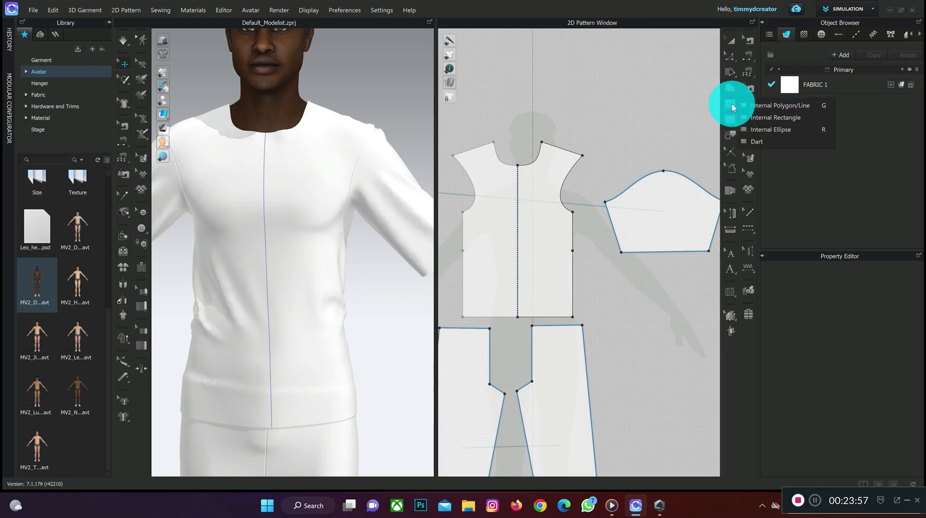
pyautogui.click(767, 118)
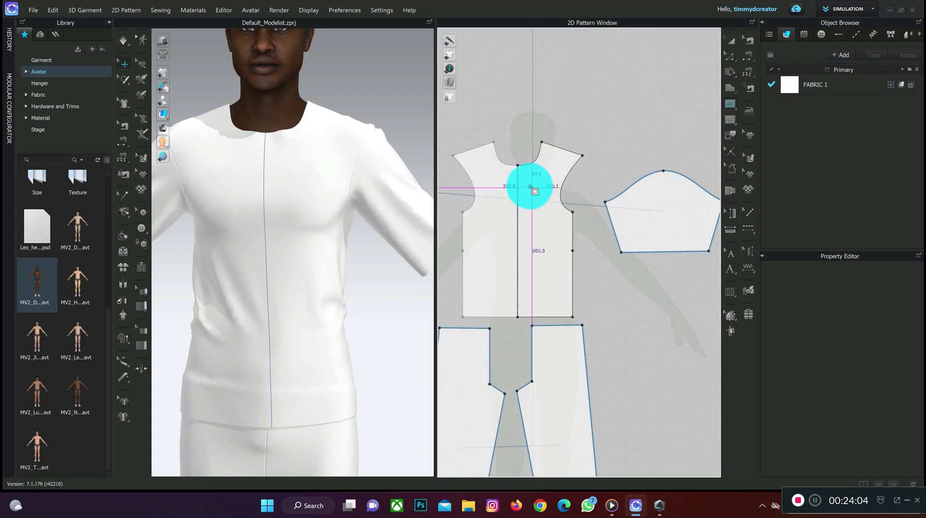
pyautogui.moveTo(527, 181); pyautogui.dragTo(611, 192, button='right')
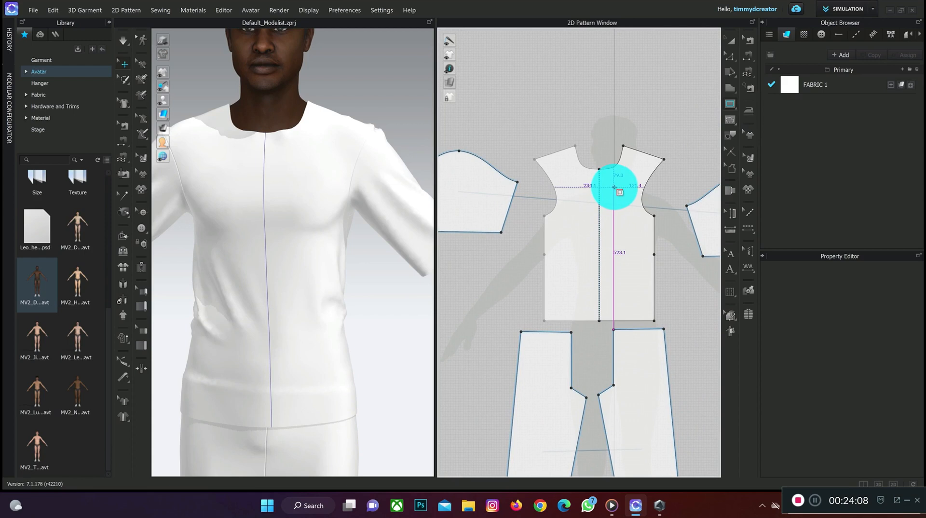
pyautogui.moveTo(615, 187); pyautogui.dragTo(639, 218)
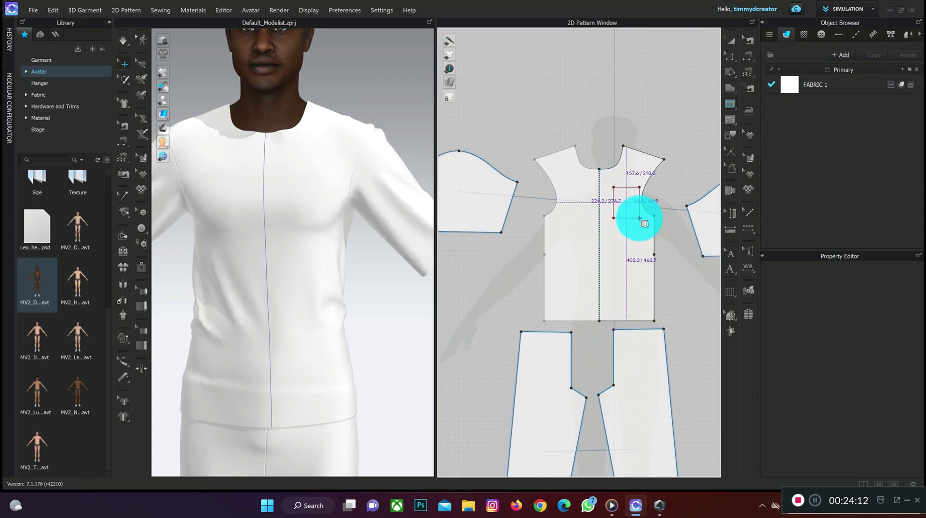
pyautogui.moveTo(639, 218); pyautogui.dragTo(639, 218)
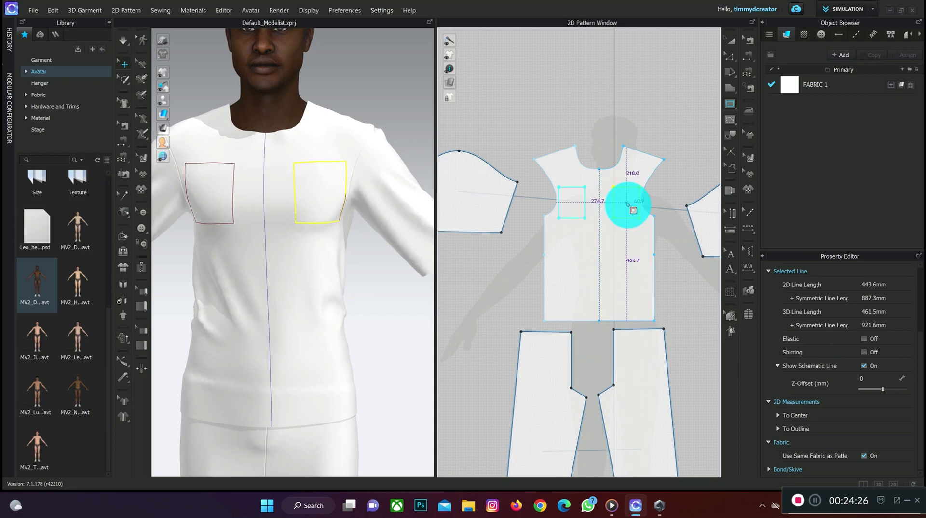
pyautogui.press('Escape')
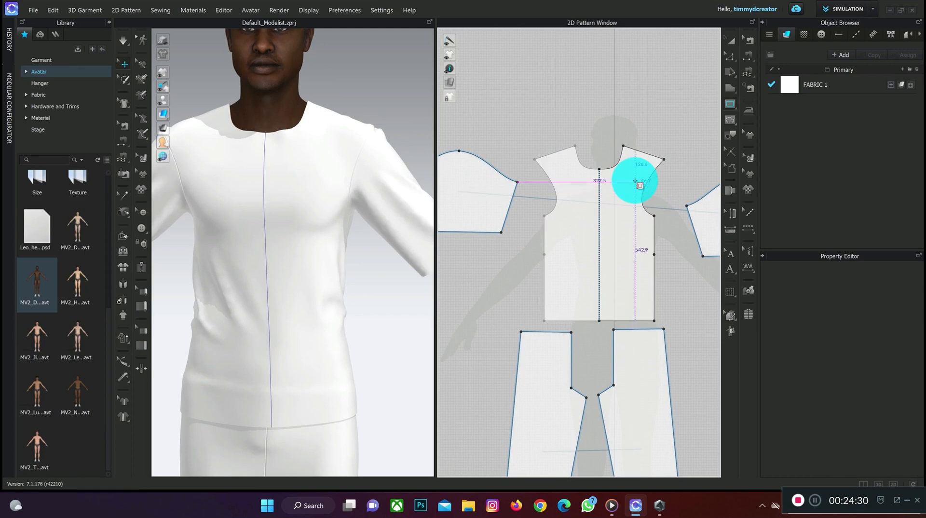
# - Remove the linked editing between the two halves of the front top piece
pyautogui.click(733, 39)
pyautogui.click(625, 202)
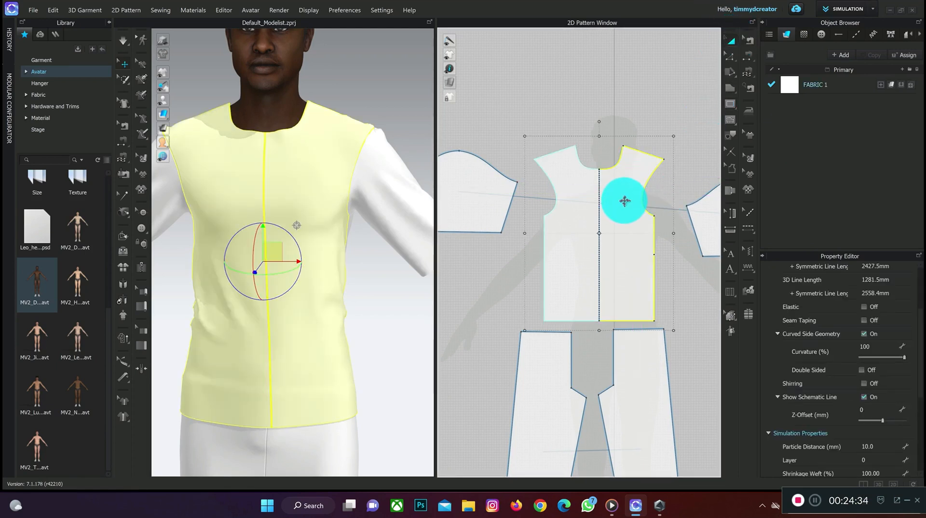
pyautogui.rightClick(625, 202)
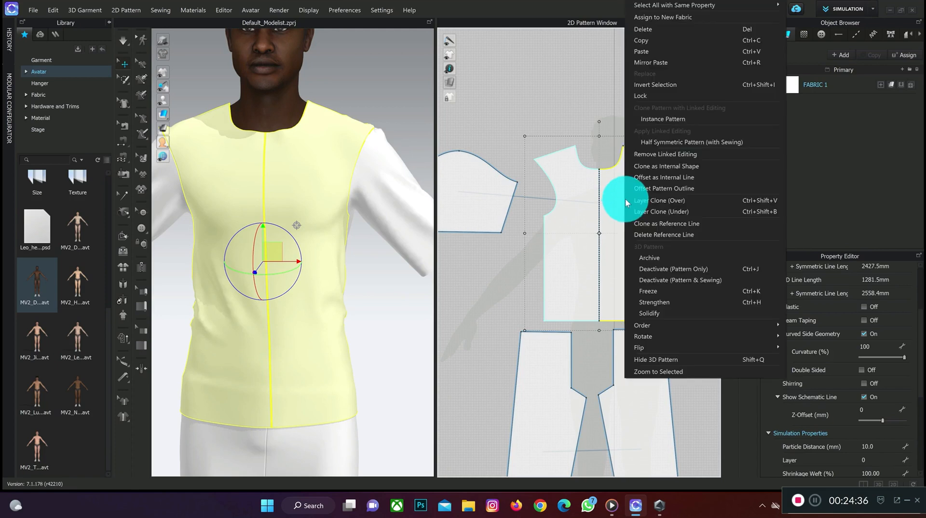
pyautogui.click(669, 155)
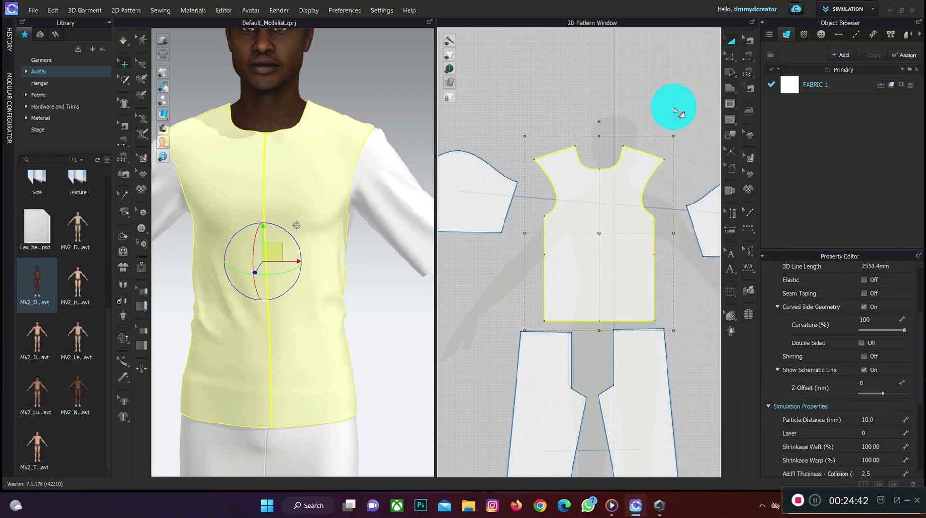
pyautogui.click(639, 147)
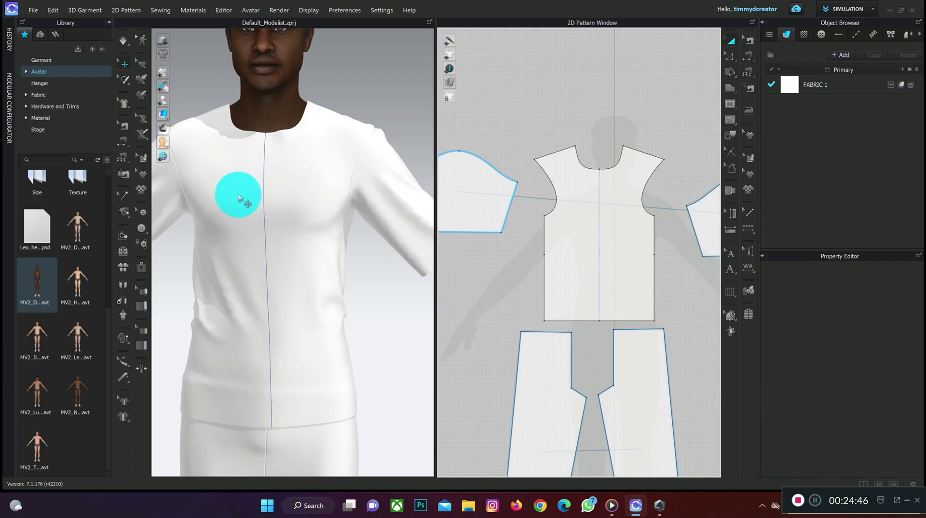
# - Draw an internal rectangle on the chest of the front top piece and move it up towards the centre-front line
pyautogui.click(731, 103)
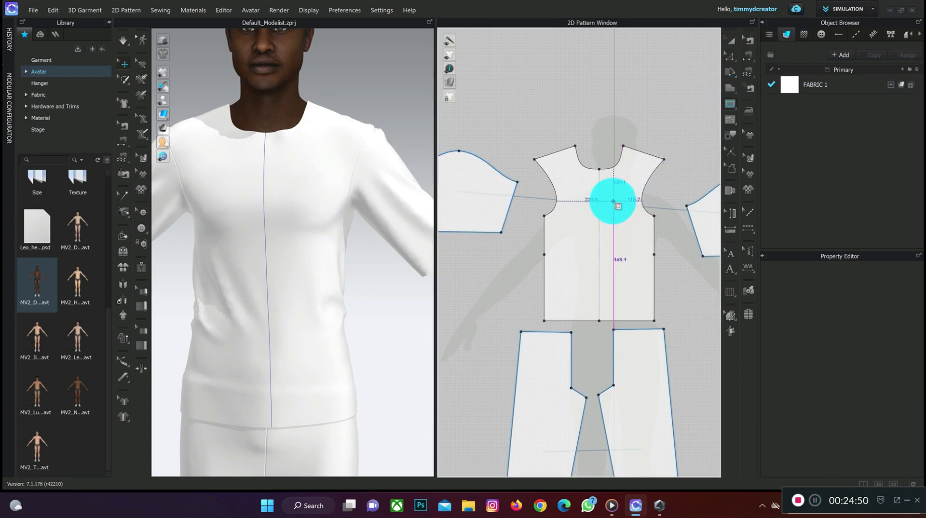
pyautogui.moveTo(613, 201); pyautogui.dragTo(640, 226)
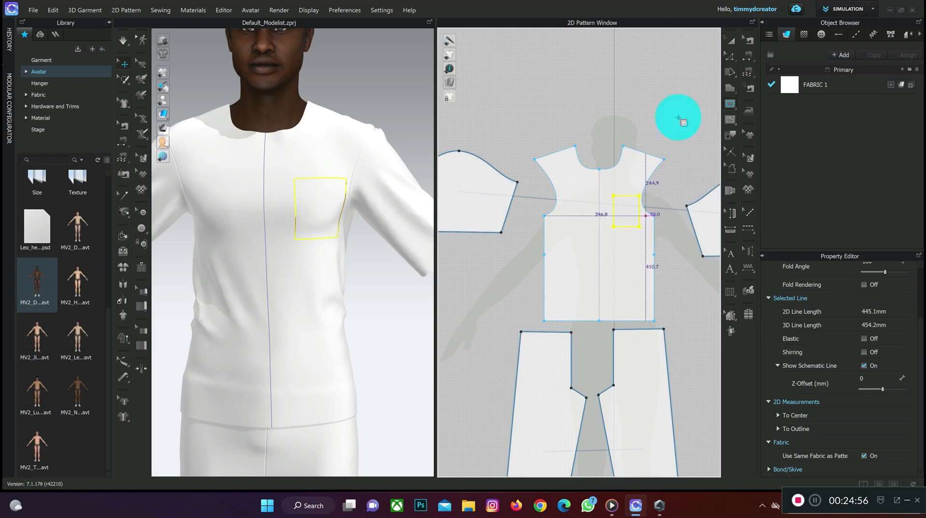
pyautogui.click(730, 44)
pyautogui.click(629, 221)
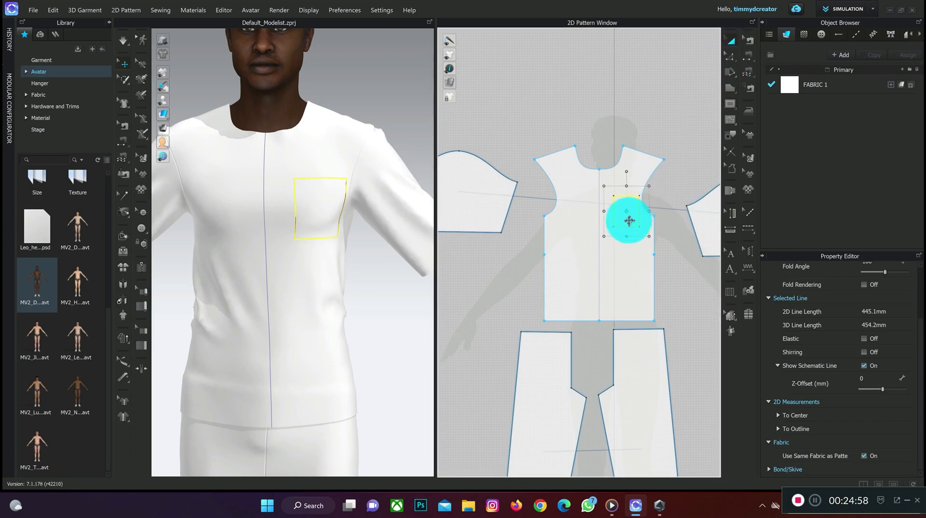
pyautogui.moveTo(635, 216); pyautogui.dragTo(625, 204)
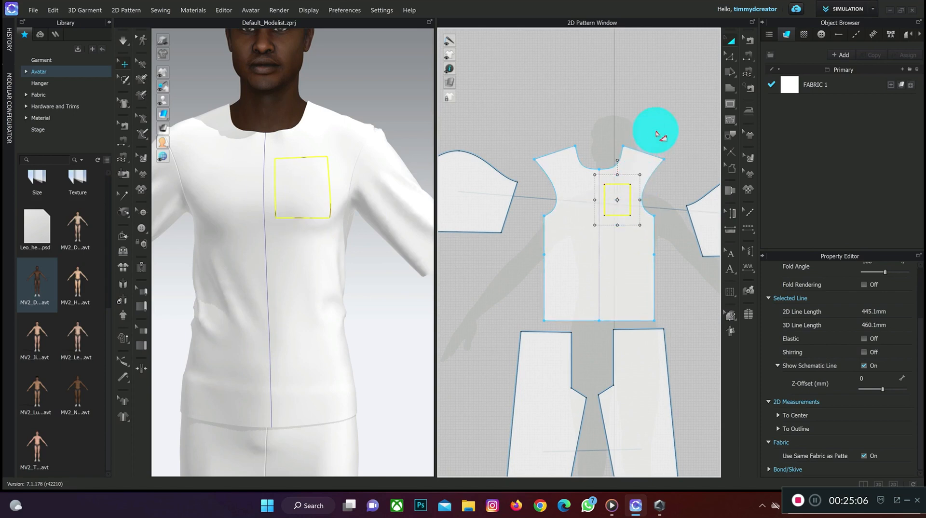
pyautogui.click(662, 120)
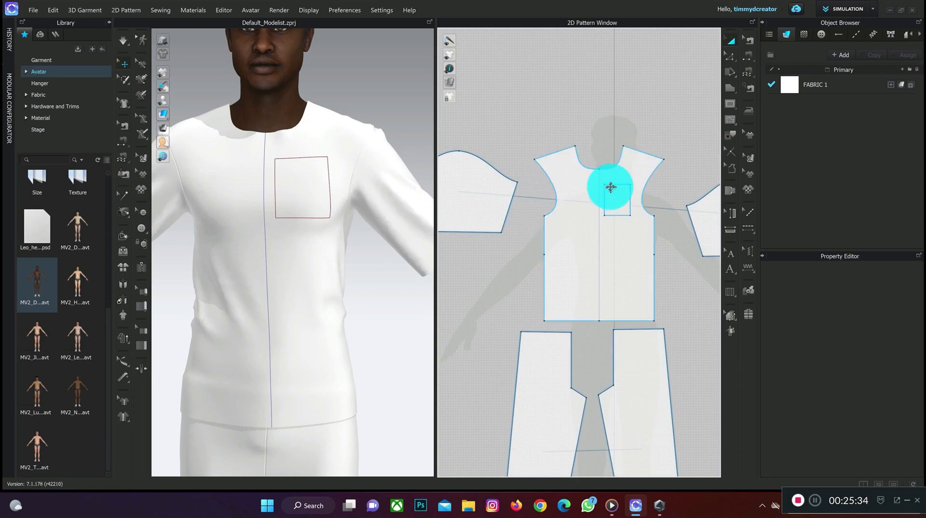
# - Copy the front top piece with its chest rectangle and paste the duplicate directly above the original pattern
pyautogui.click(637, 168)
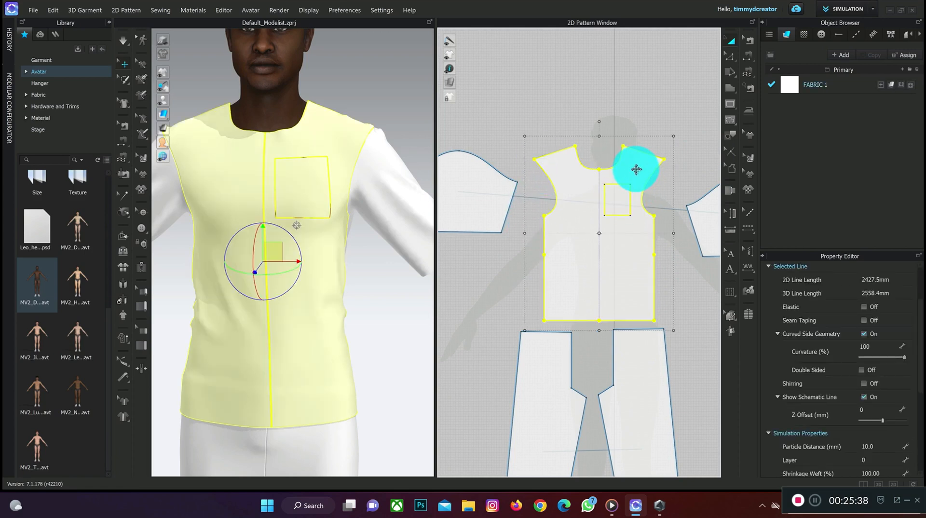
pyautogui.scroll(-3, 637, 169)
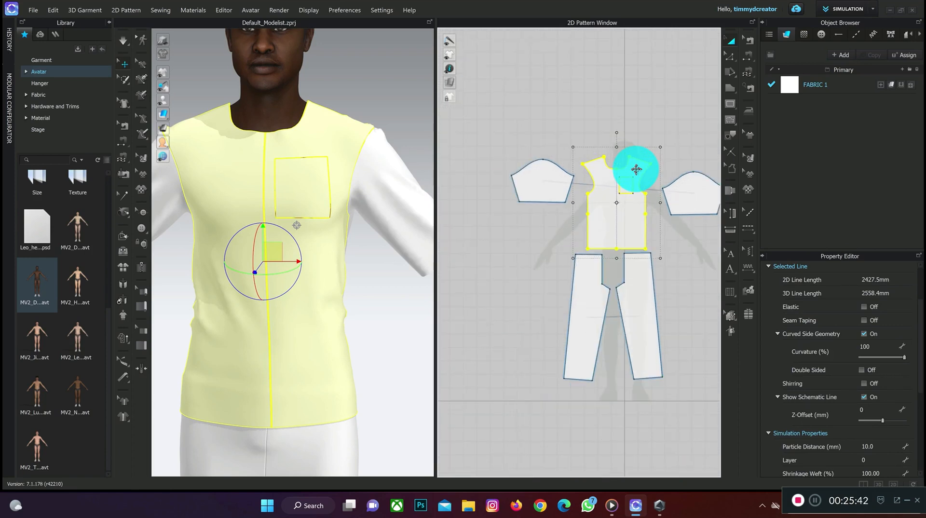
pyautogui.rightClick(636, 169)
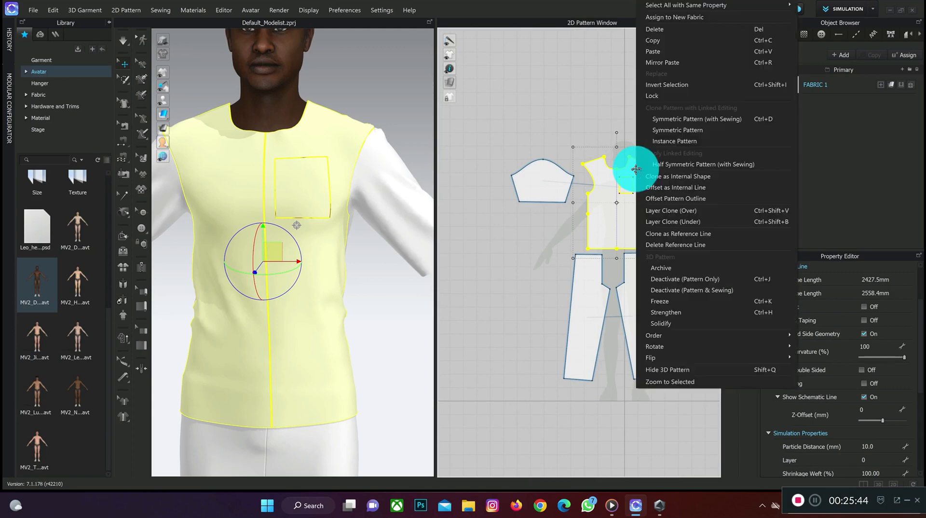
pyautogui.click(654, 62)
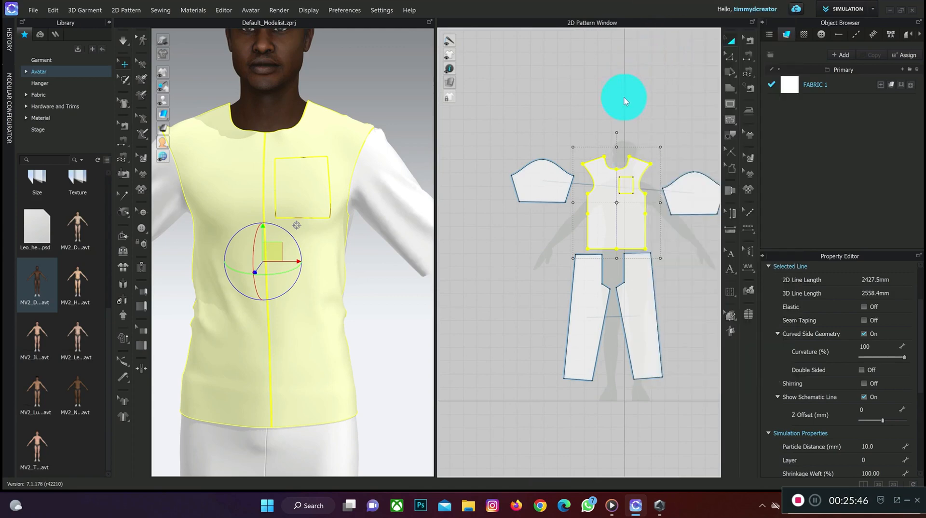
pyautogui.rightClick(622, 182)
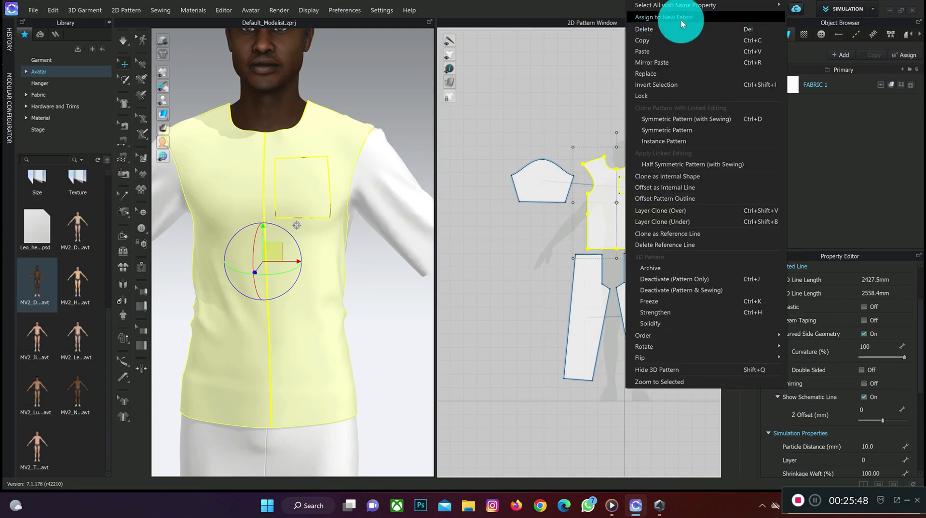
pyautogui.click(676, 51)
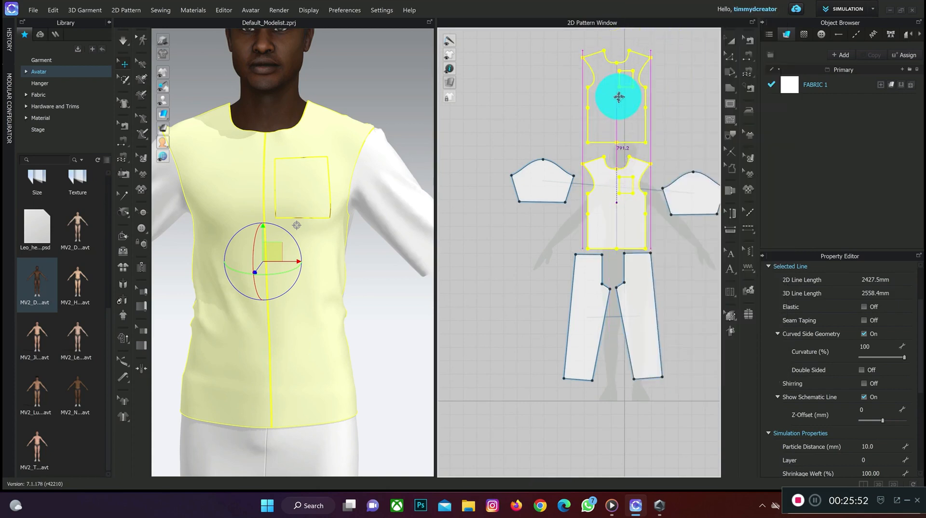
pyautogui.click(619, 96)
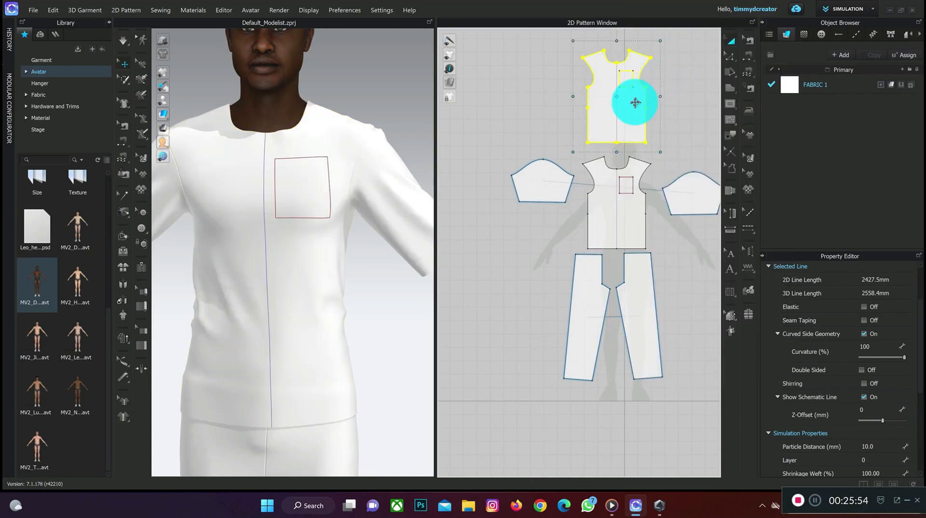
# - Cut the chest rectangle out of the duplicated front piece as a separate pattern and select the remaining body
pyautogui.scroll(-5, 292, 111)
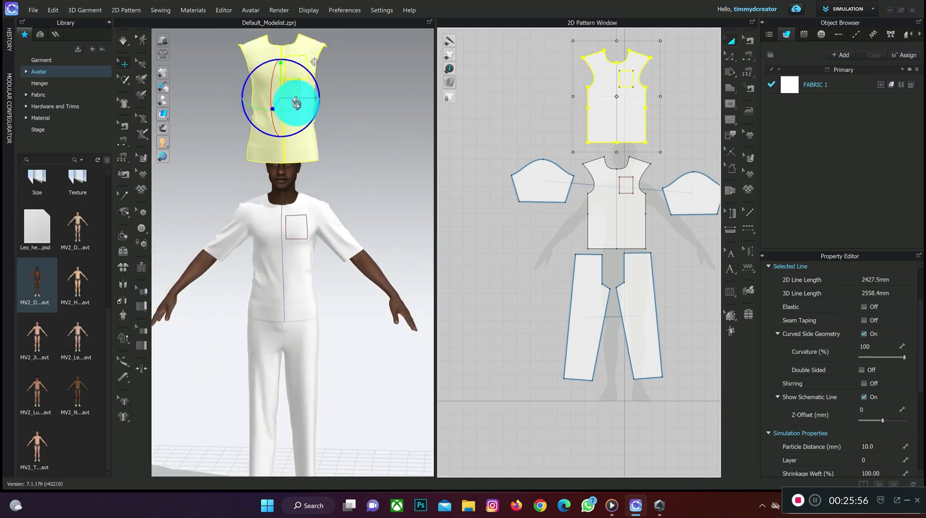
pyautogui.scroll(5, 573, 84)
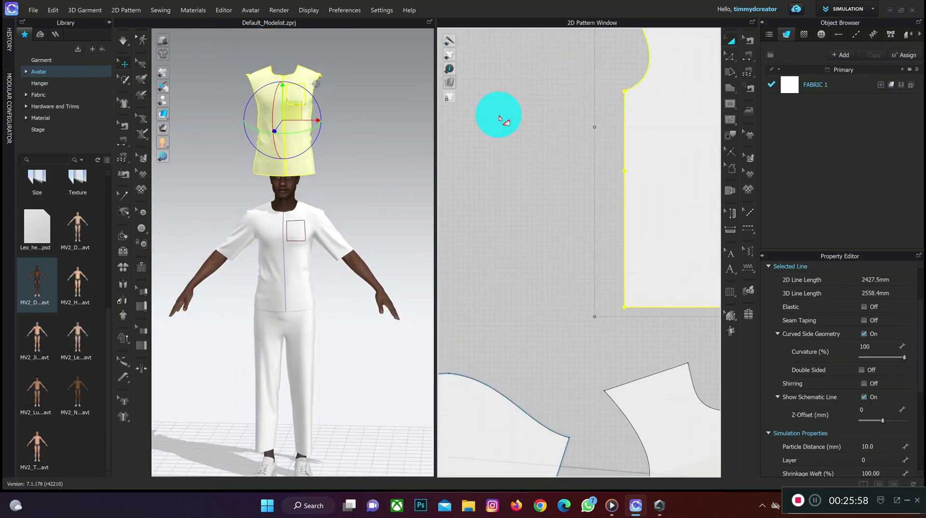
pyautogui.scroll(-3, 501, 118)
pyautogui.scroll(-2, 544, 165)
pyautogui.click(616, 165)
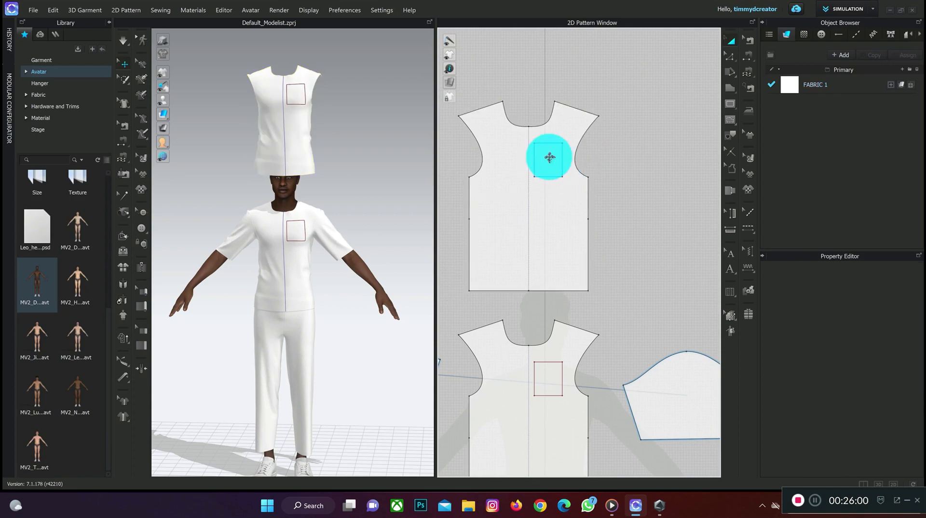
pyautogui.click(550, 158)
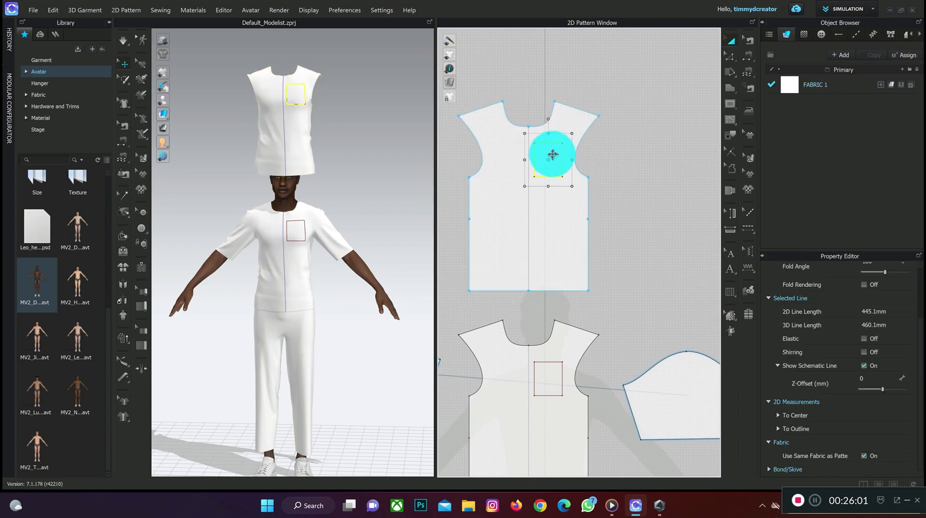
pyautogui.click(564, 122)
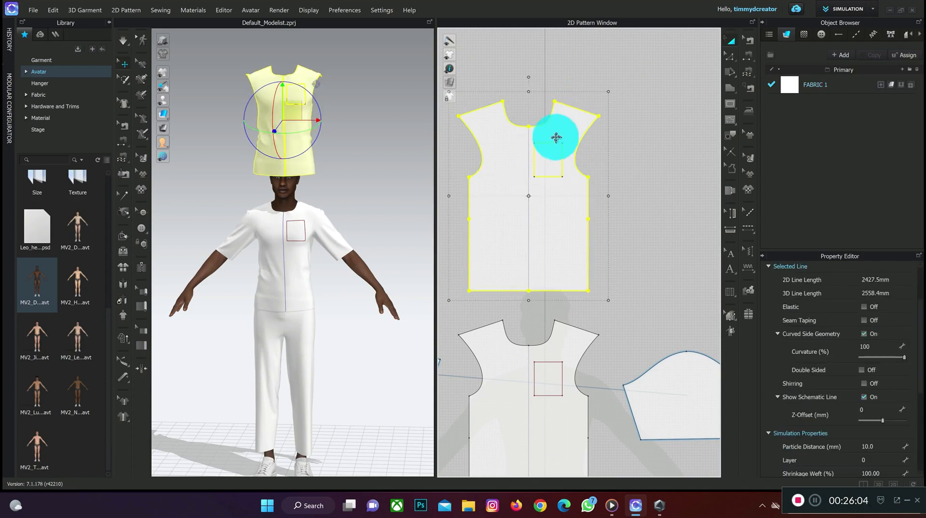
pyautogui.click(552, 144)
pyautogui.rightClick(553, 144)
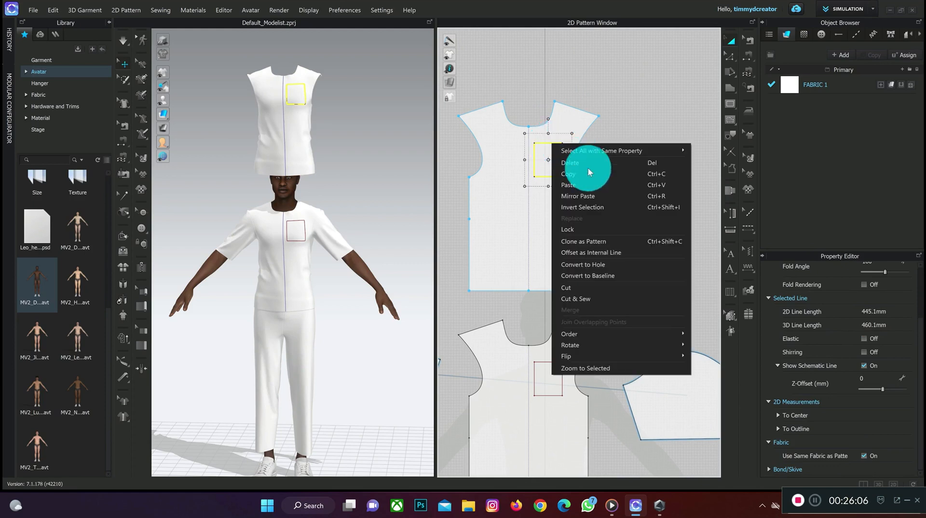
pyautogui.click(582, 290)
pyautogui.click(548, 238)
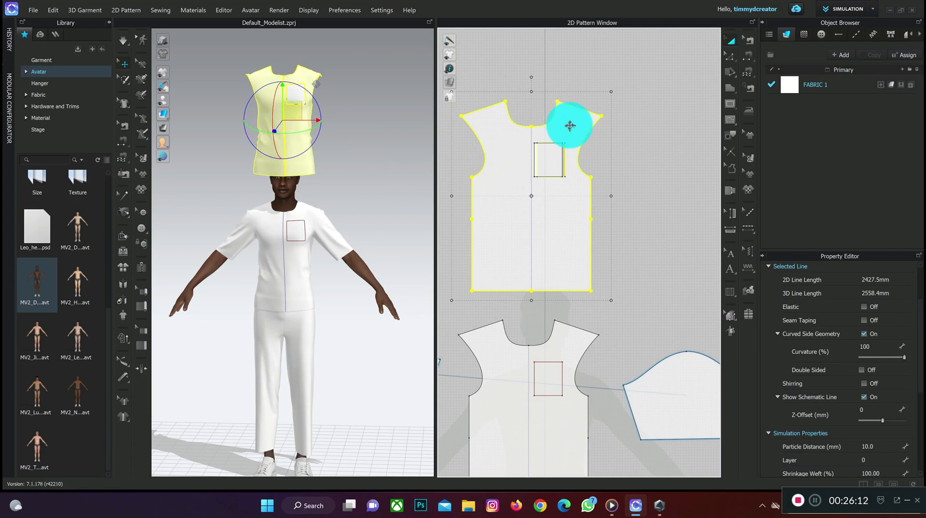
# - Delete the duplicated front body around the cut-out pocket and lower the pocket piece onto the avatar's chest in 3D
pyautogui.press('Delete')
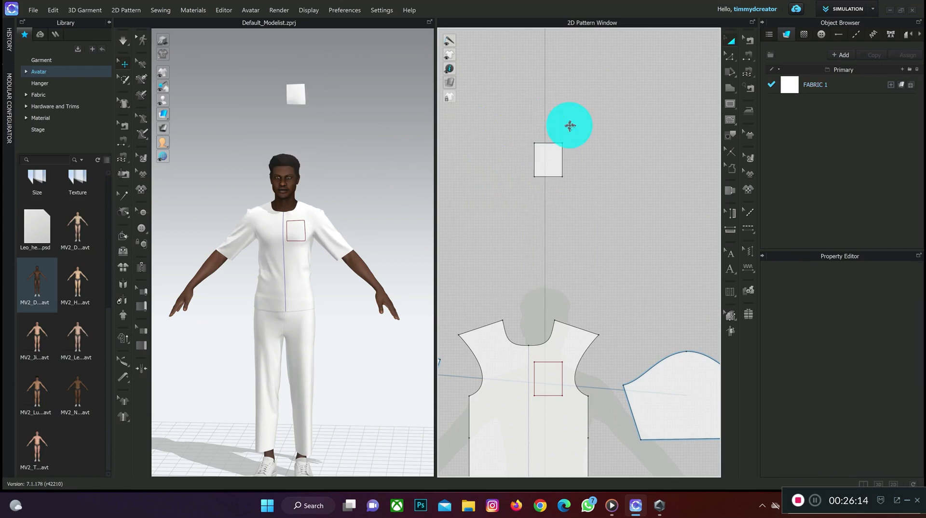
pyautogui.click(296, 94)
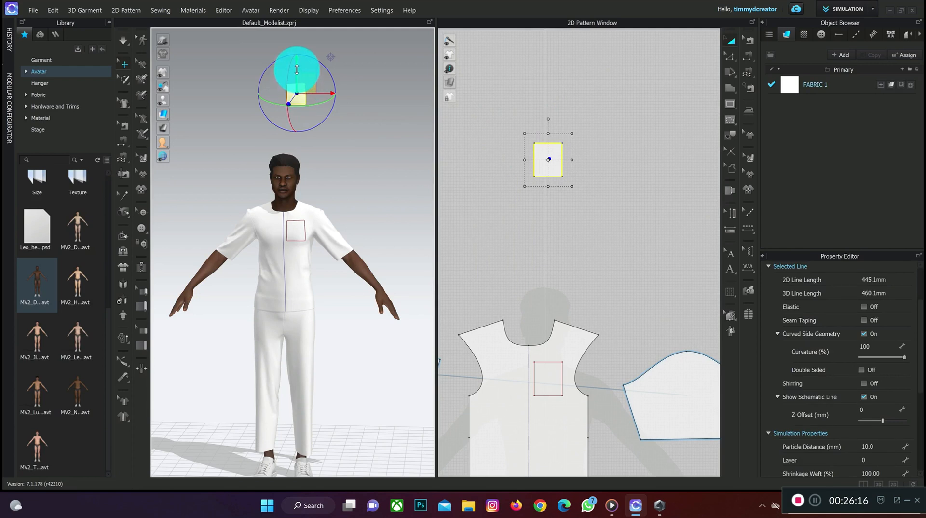
pyautogui.moveTo(297, 70); pyautogui.dragTo(321, 212)
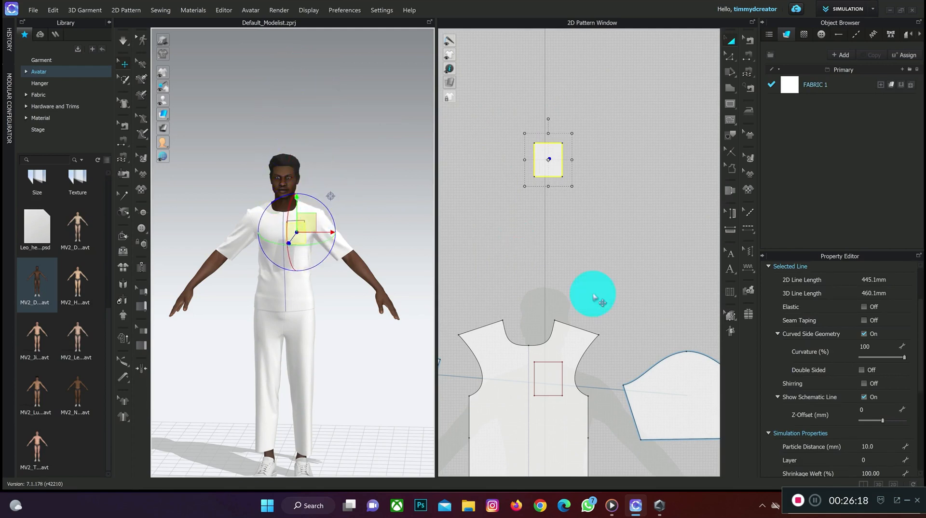
# - Move the pocket pattern closer above the front top piece in the 2D layout and deselect it
pyautogui.moveTo(551, 151); pyautogui.dragTo(563, 279)
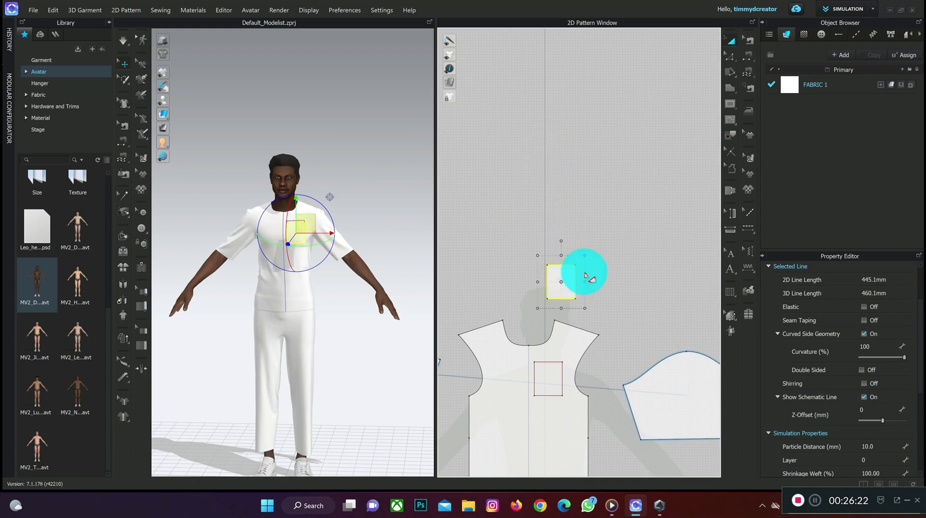
pyautogui.moveTo(584, 274); pyautogui.dragTo(586, 140, button='middle')
pyautogui.click(612, 171)
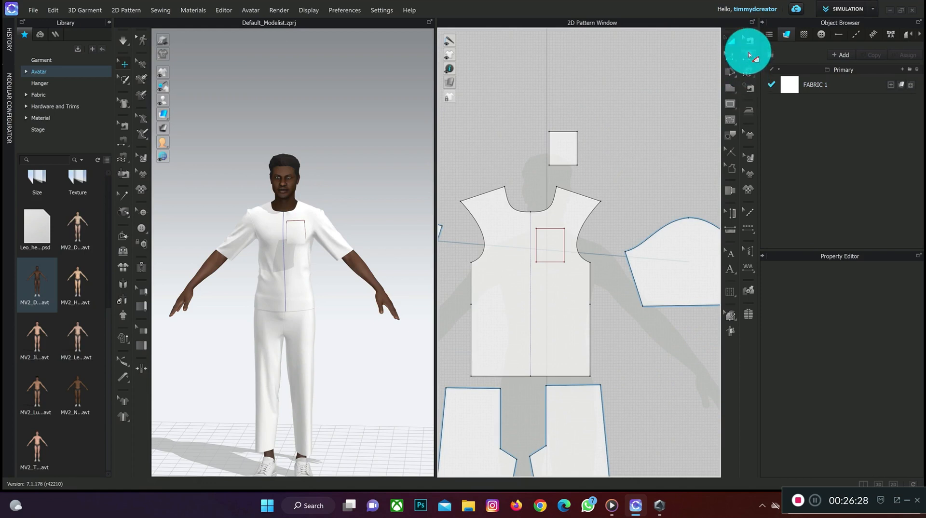
# - Sew both vertical sides of the pocket piece to the matching sides of the chest rectangle on the front top piece
pyautogui.click(750, 60)
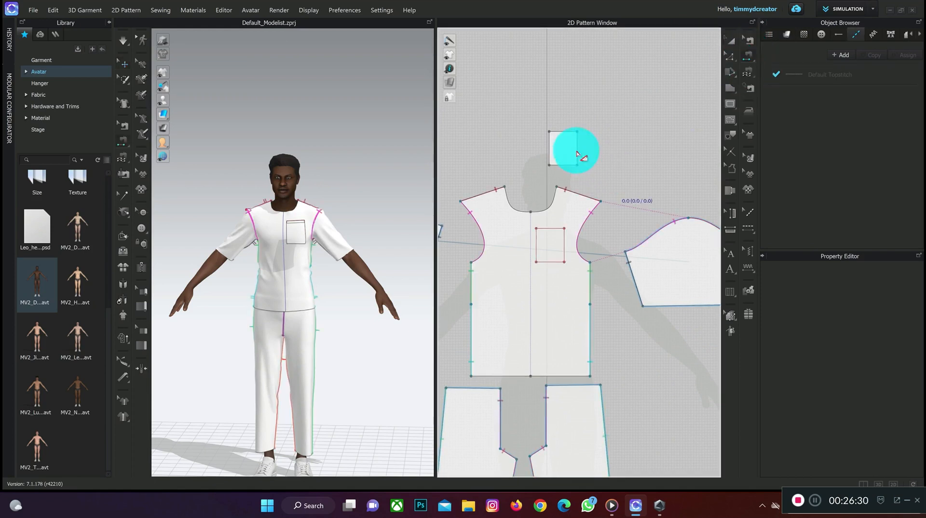
pyautogui.click(552, 146)
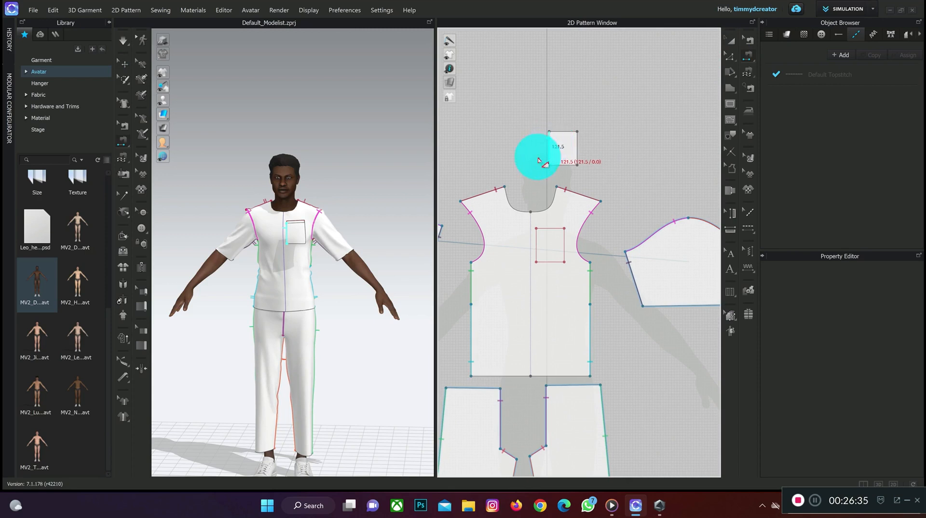
pyautogui.click(537, 247)
pyautogui.click(577, 147)
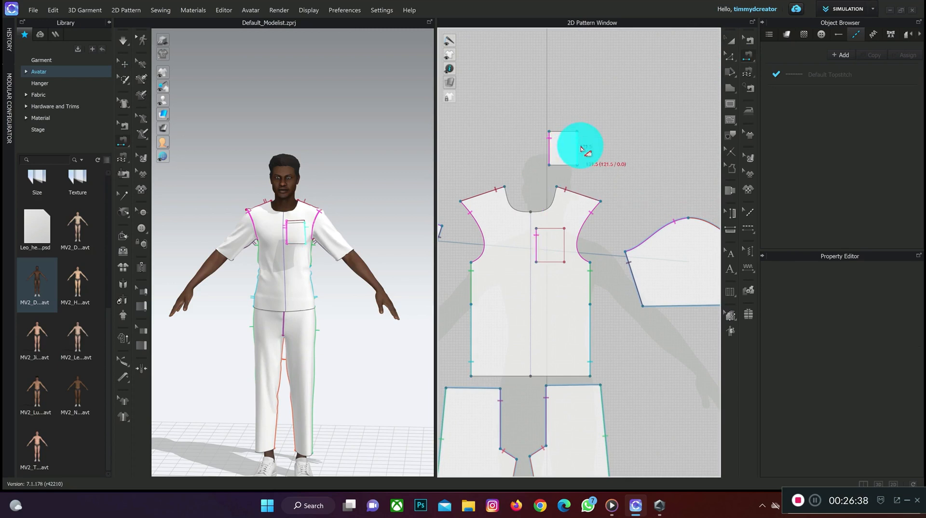
pyautogui.click(564, 248)
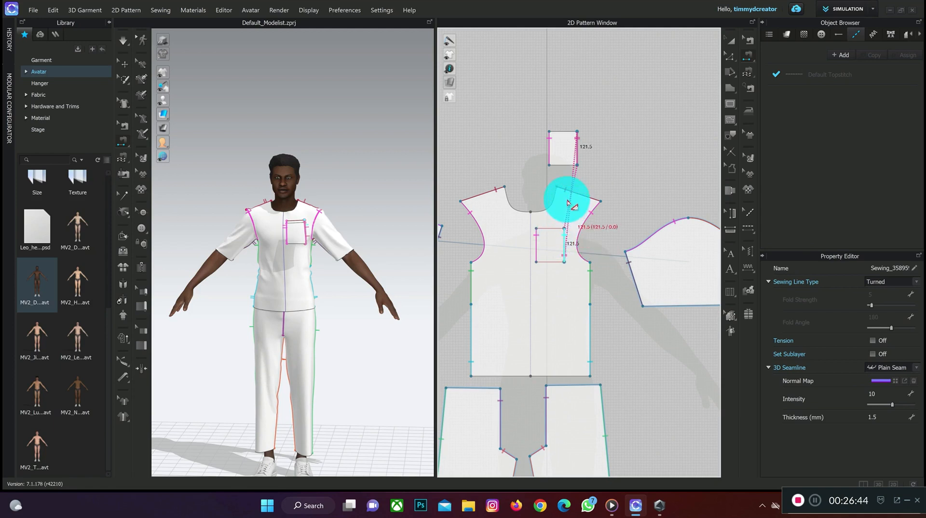
# - Reverse the seam joining the pocket's outer side to the side of the chest rectangle nearest the armhole
pyautogui.press('b')
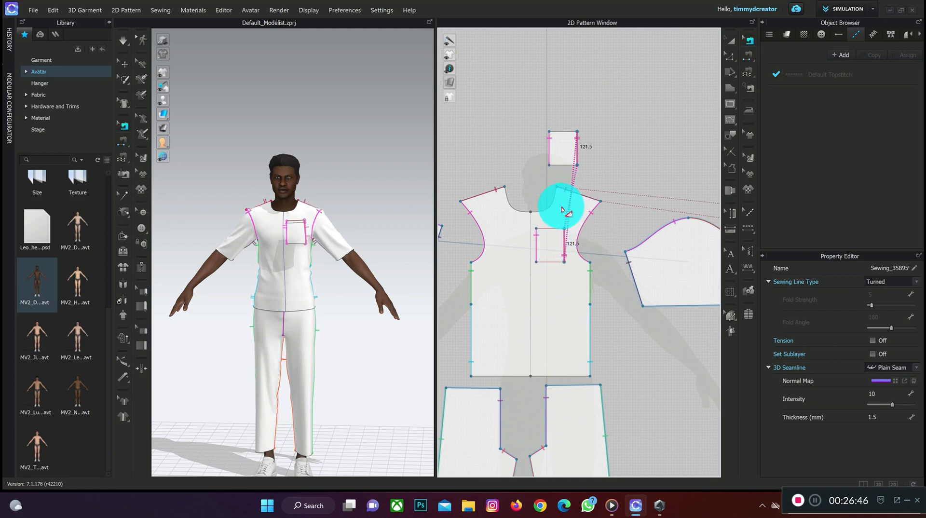
pyautogui.rightClick(566, 241)
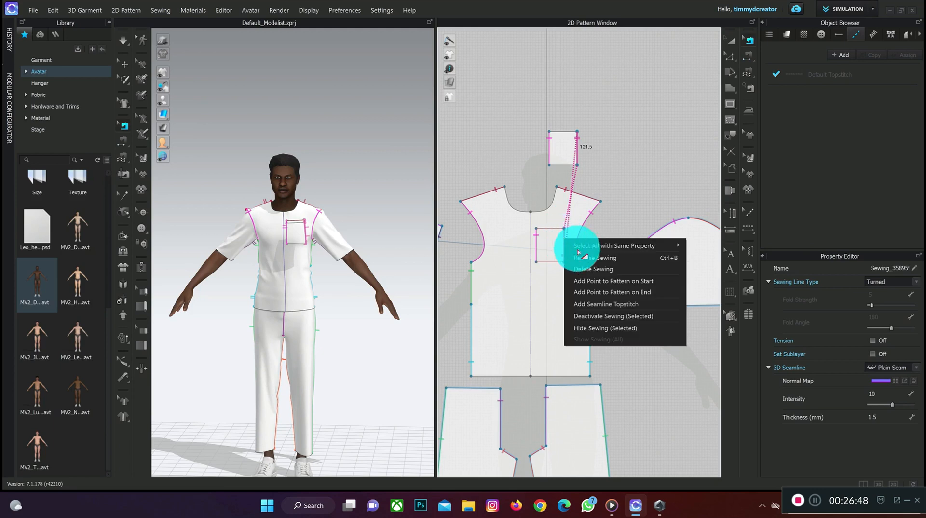
pyautogui.click(586, 259)
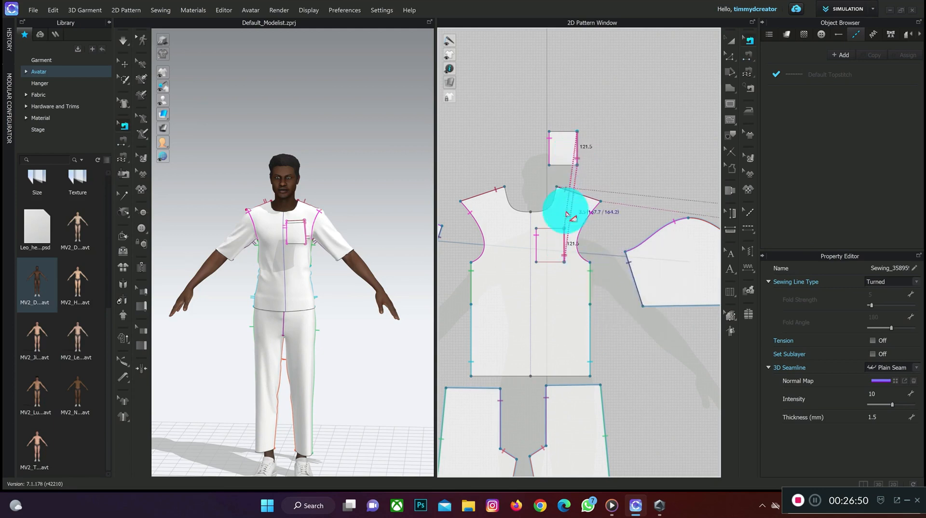
pyautogui.click(564, 244)
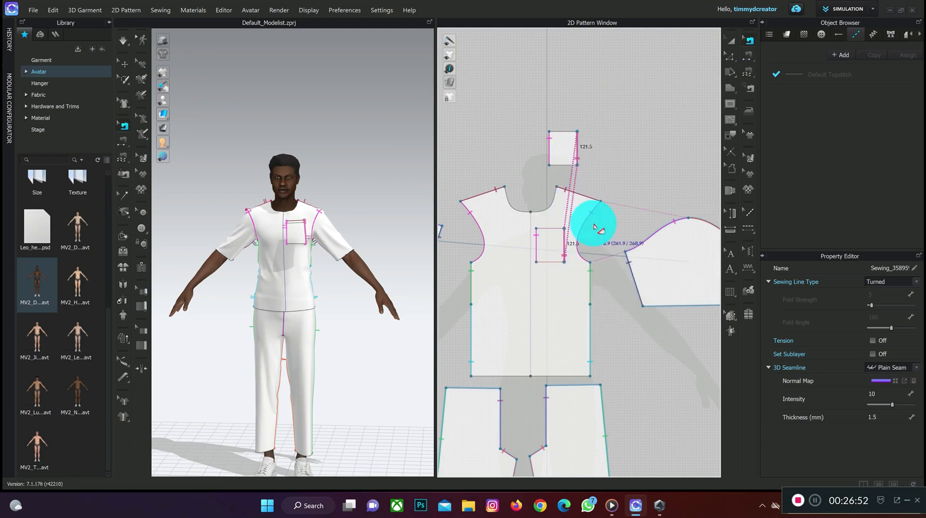
# - Sew the pocket's bottom edge to the bottom edge of the chest rectangle
pyautogui.press('m')
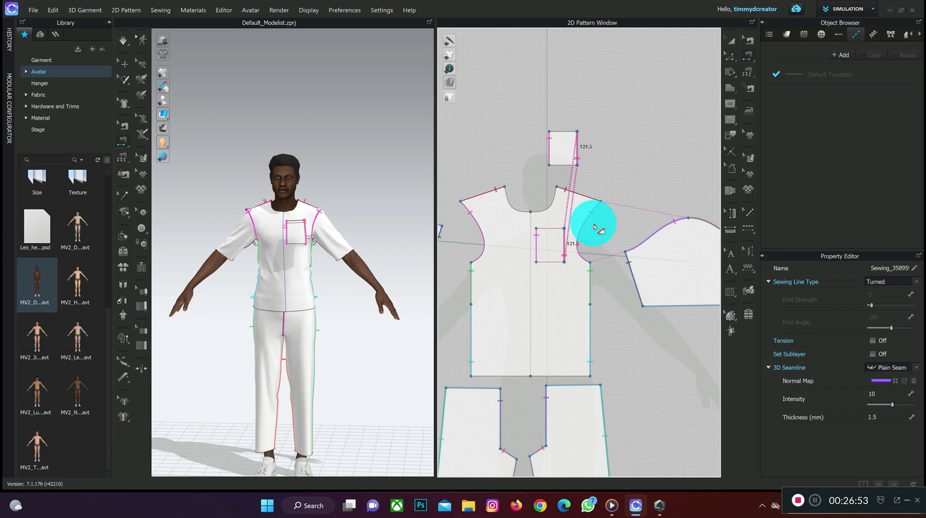
pyautogui.click(561, 167)
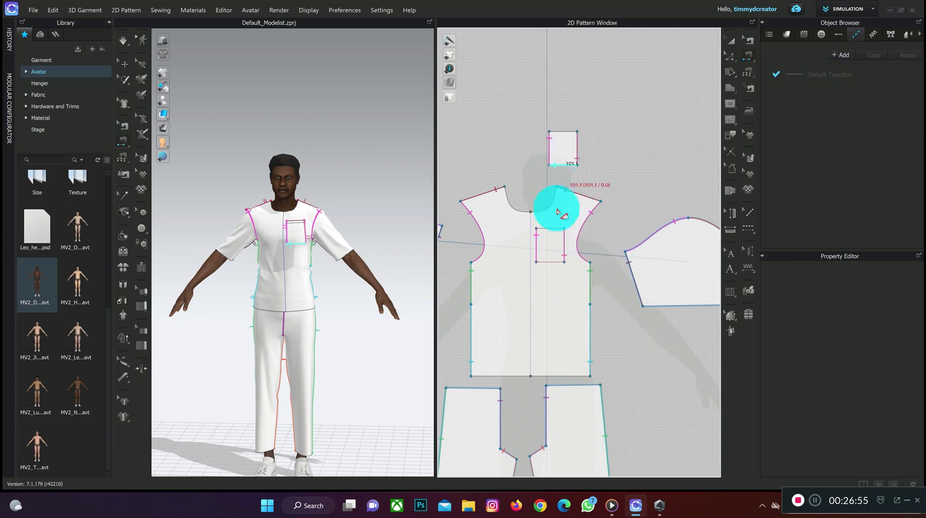
pyautogui.click(548, 263)
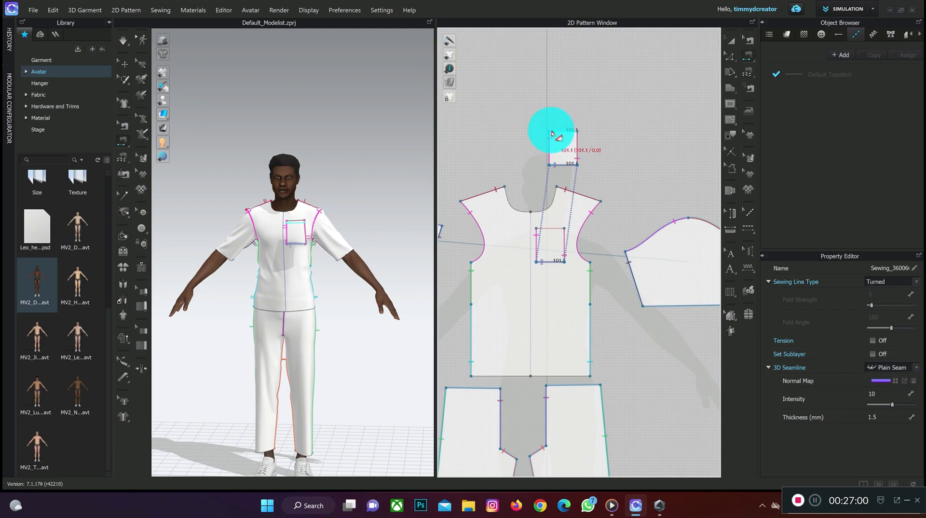
pyautogui.click(552, 130)
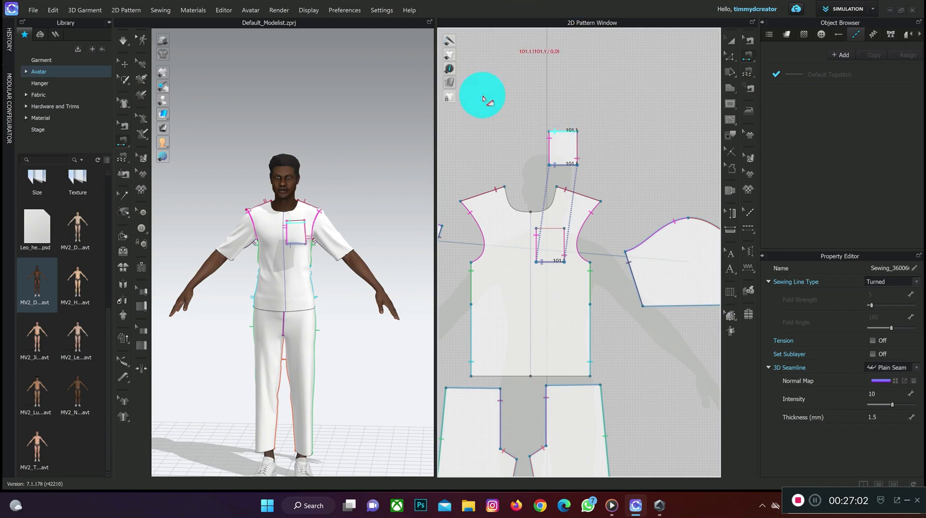
# - Simulate the garment to attach the pocket to the chest and tug on the pocket to settle it
pyautogui.click(381, 240)
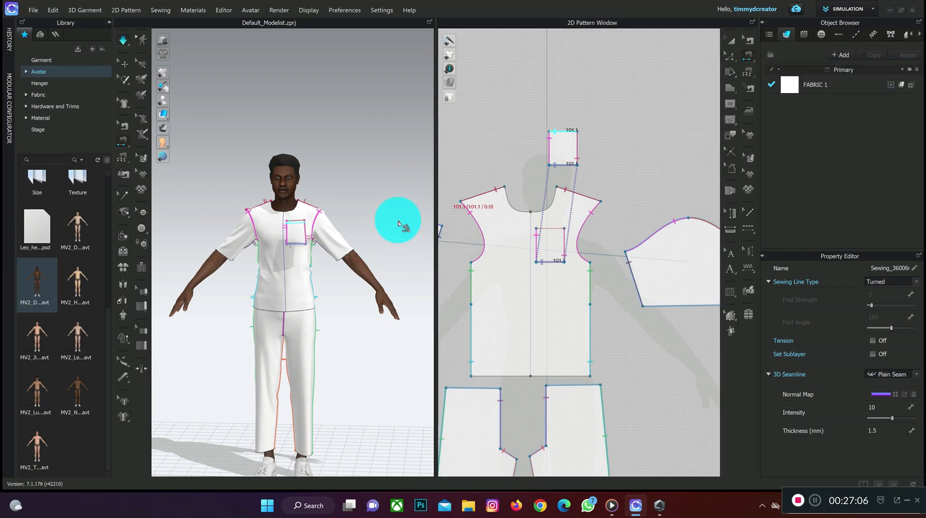
pyautogui.press('space')
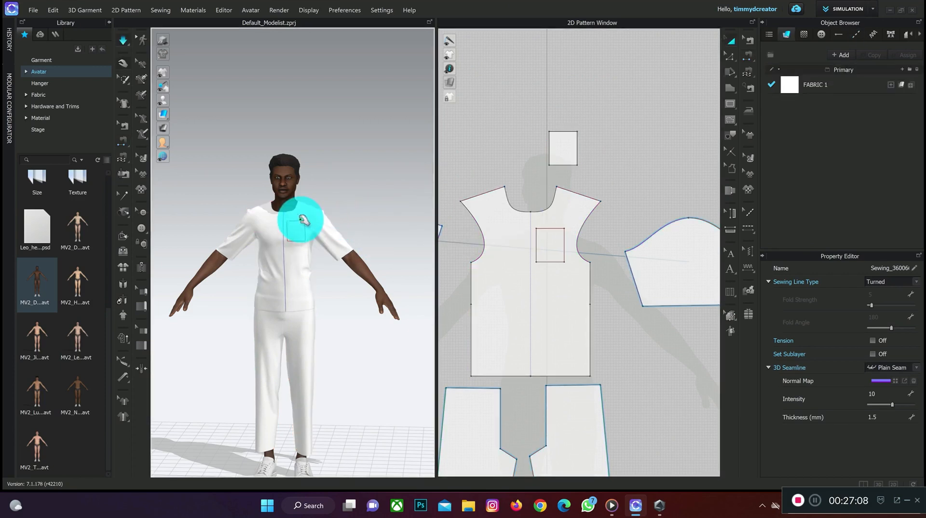
pyautogui.scroll(8, 300, 216)
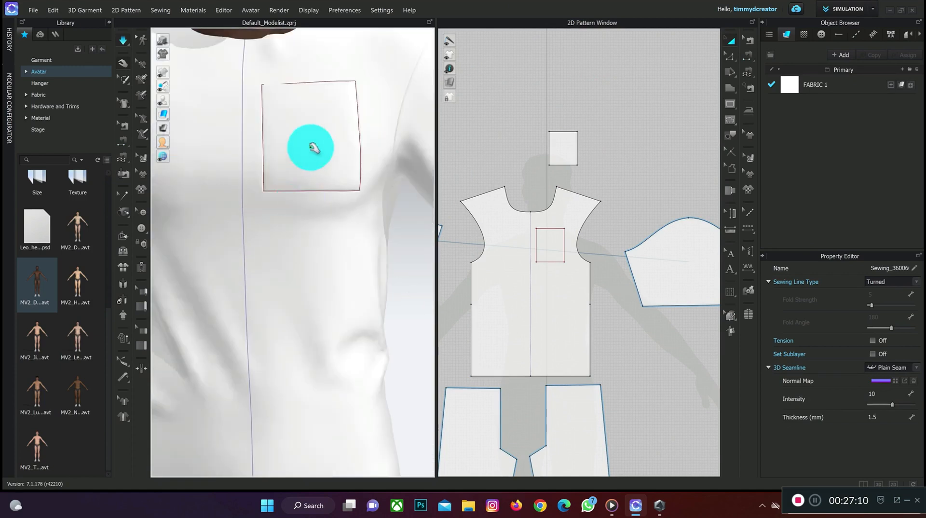
pyautogui.moveTo(316, 185); pyautogui.dragTo(321, 261, button='middle')
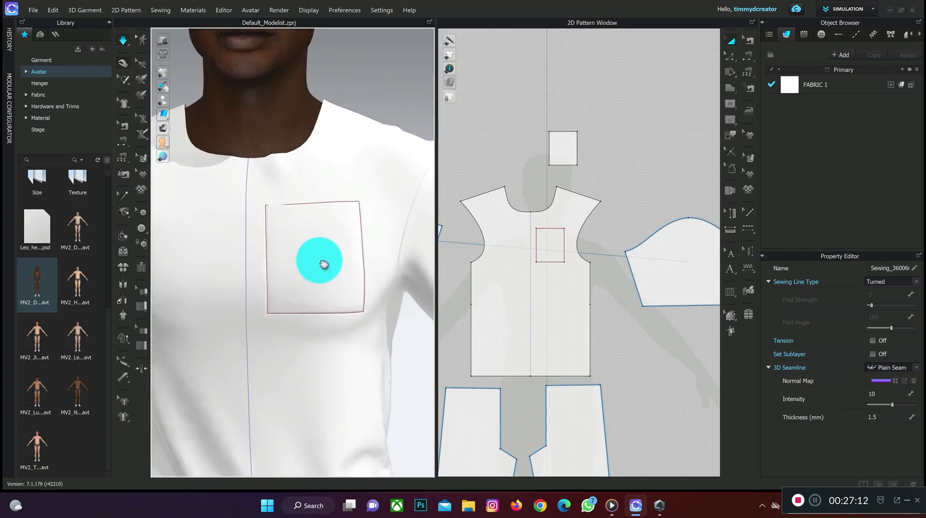
pyautogui.moveTo(304, 257); pyautogui.dragTo(338, 235)
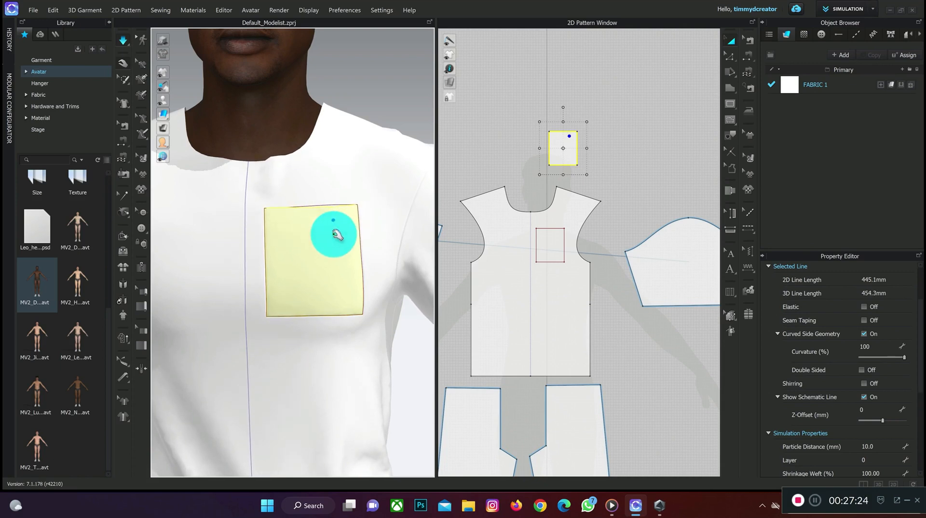
pyautogui.scroll(4, 336, 234)
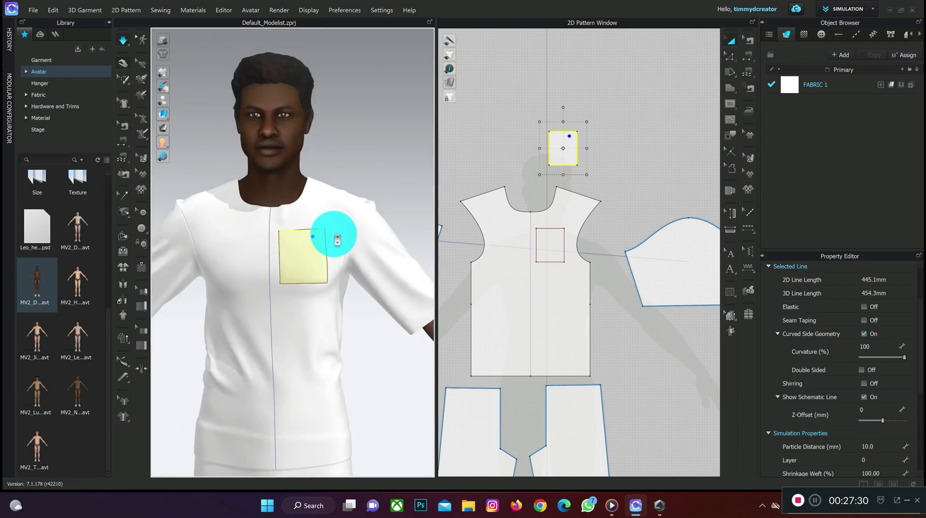
pyautogui.scroll(1, 337, 240)
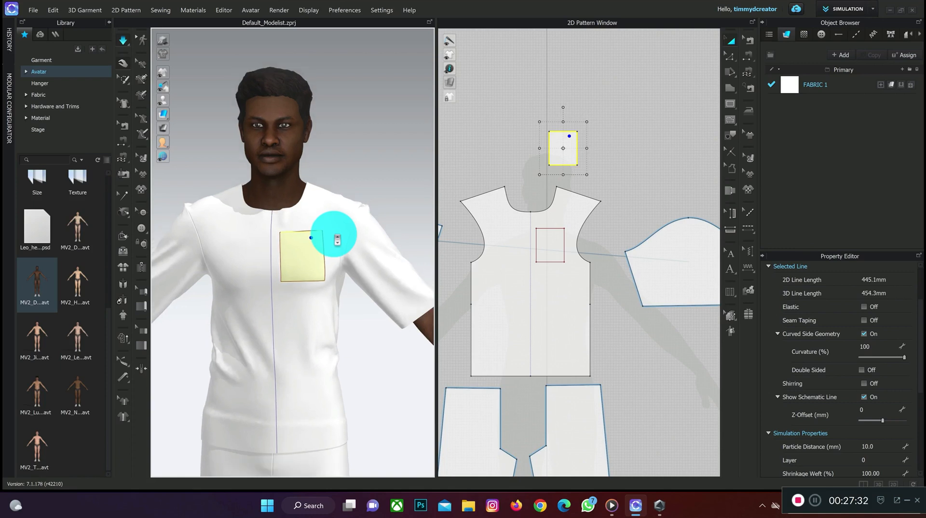
pyautogui.scroll(5, 337, 239)
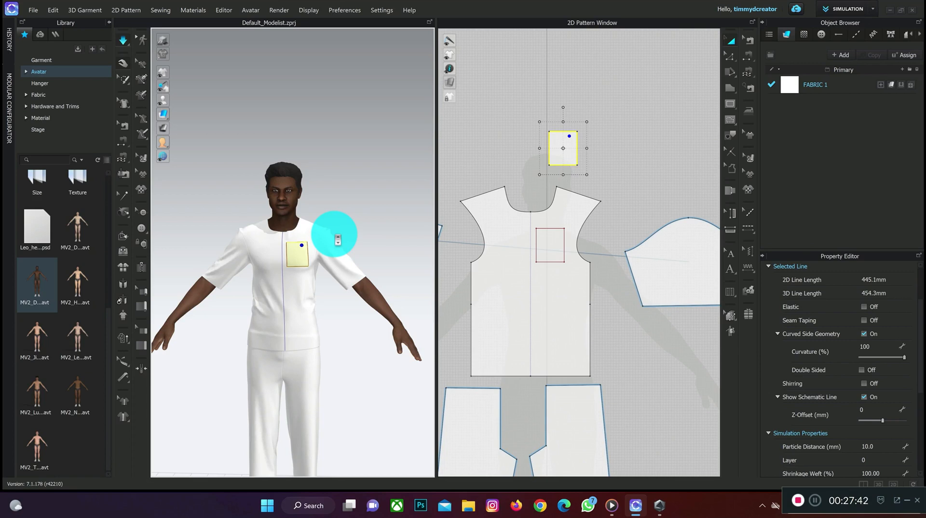
# - Set the colour of FABRIC 1 to the Red 2 swatch, C40000
pyautogui.click(265, 243)
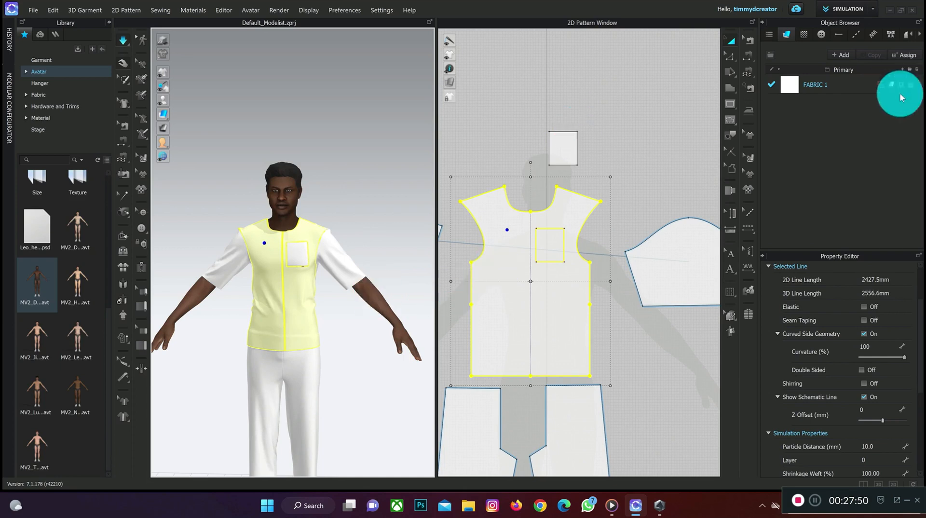
pyautogui.doubleClick(853, 87)
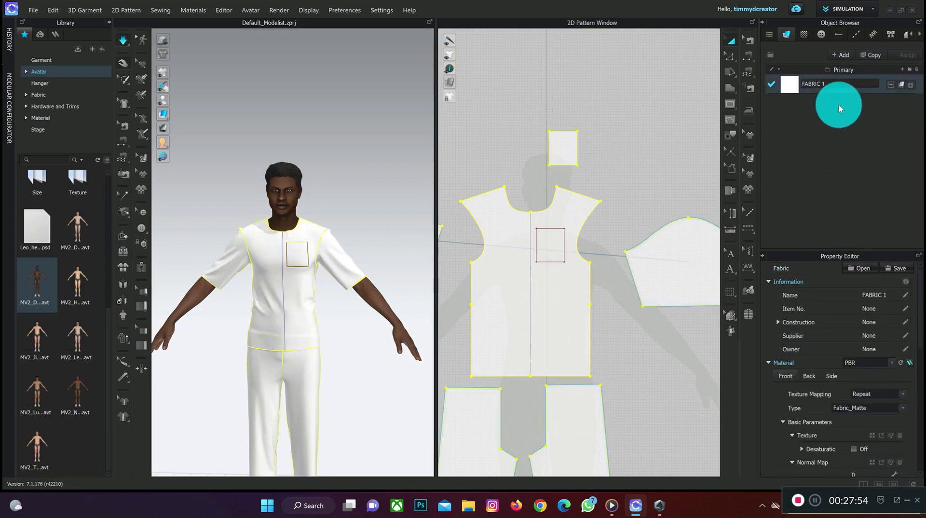
pyautogui.click(797, 112)
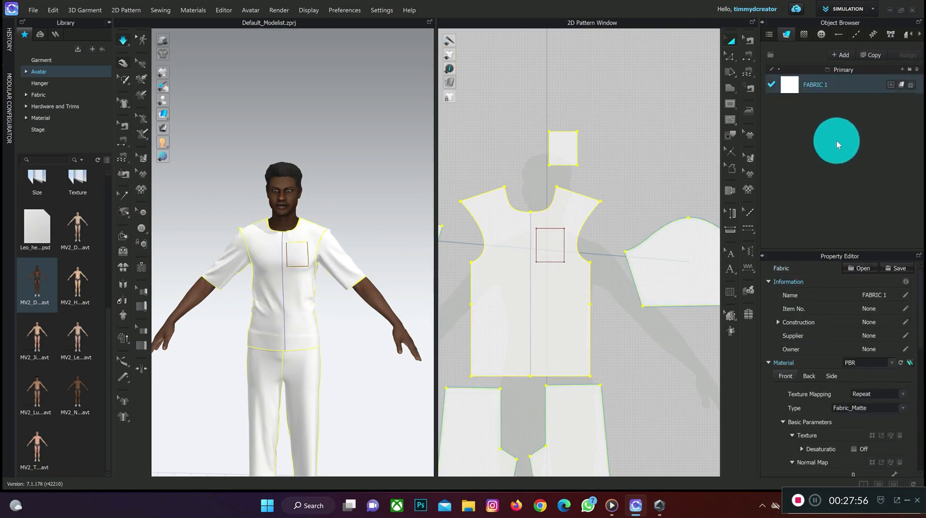
pyautogui.scroll(-10, 867, 340)
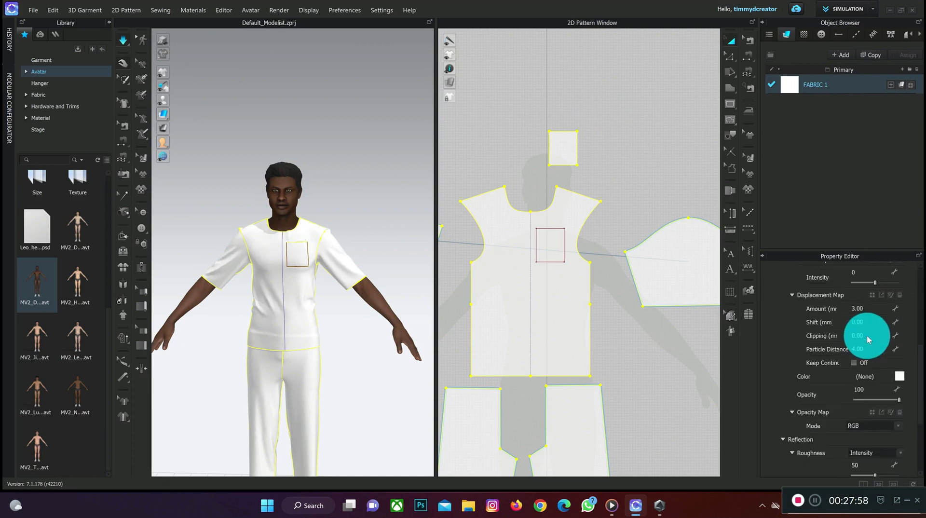
pyautogui.click(900, 290)
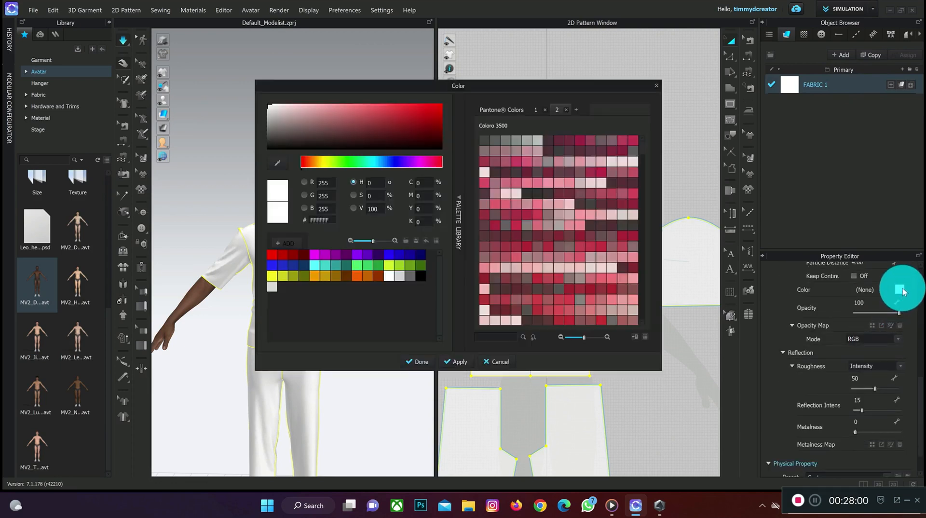
pyautogui.click(282, 255)
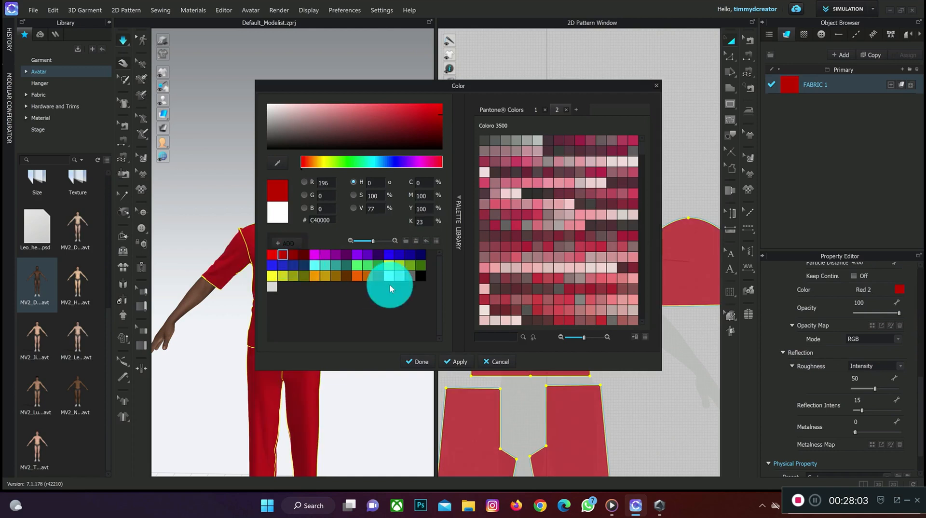
pyautogui.click(418, 361)
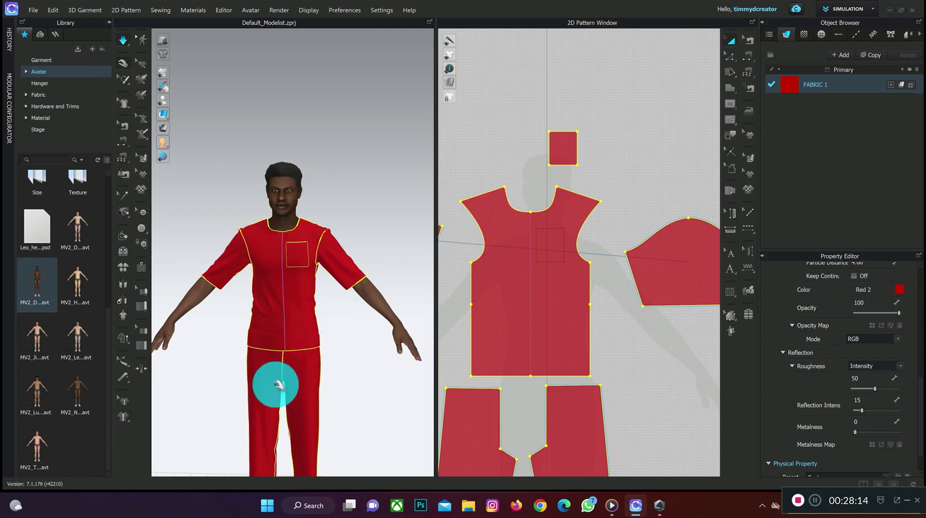
# - Add a second fabric, FABRIC 2, to the garment's fabric list
pyautogui.click(844, 56)
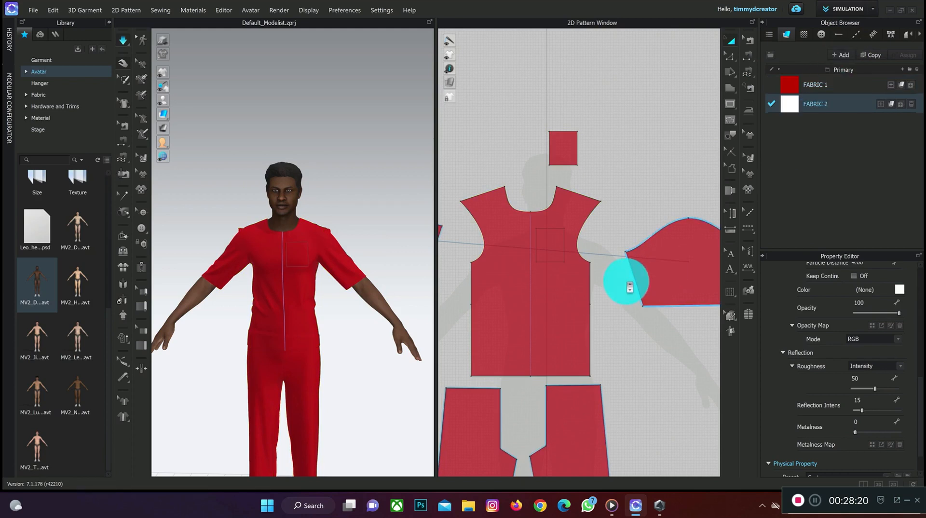
pyautogui.scroll(-4, 624, 279)
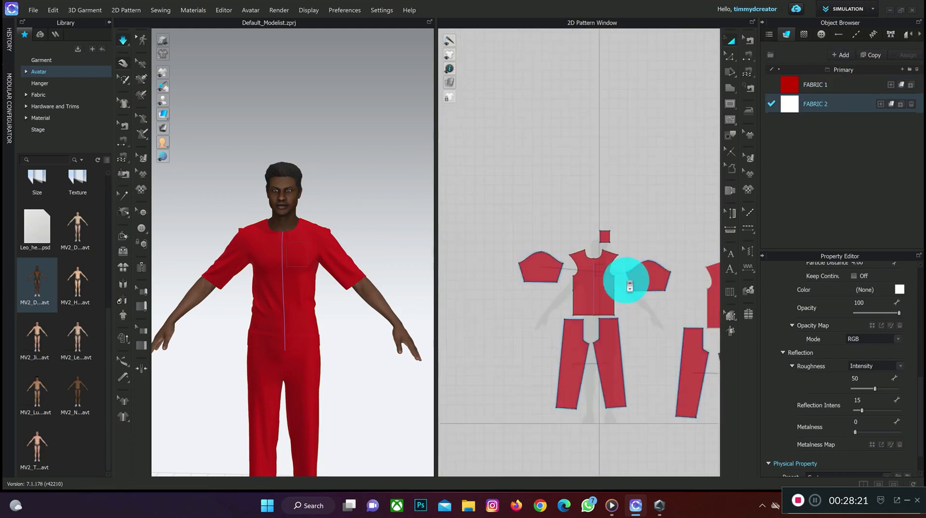
pyautogui.doubleClick(815, 85)
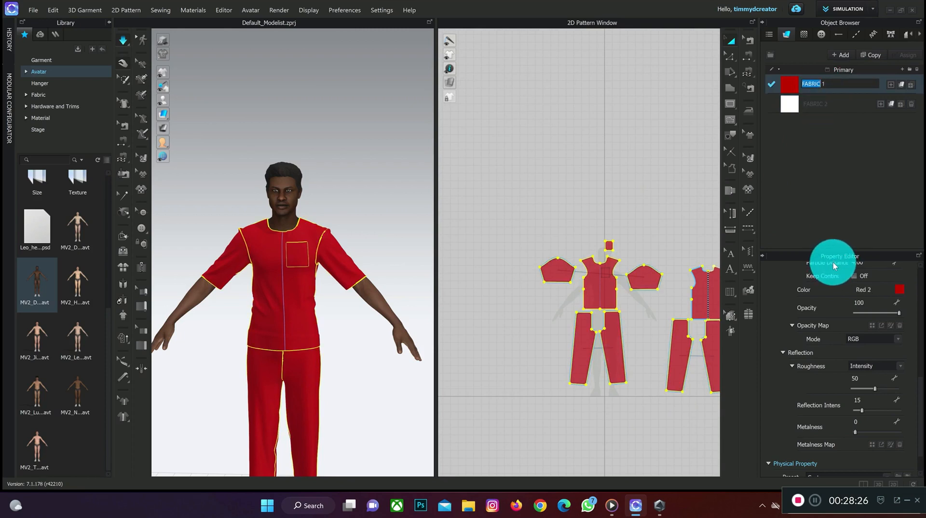
pyautogui.click(599, 293)
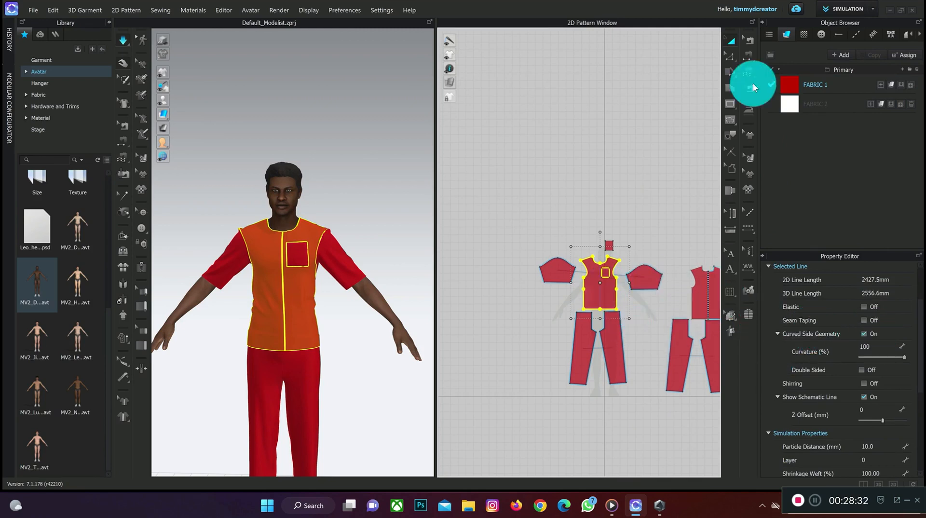
pyautogui.doubleClick(812, 82)
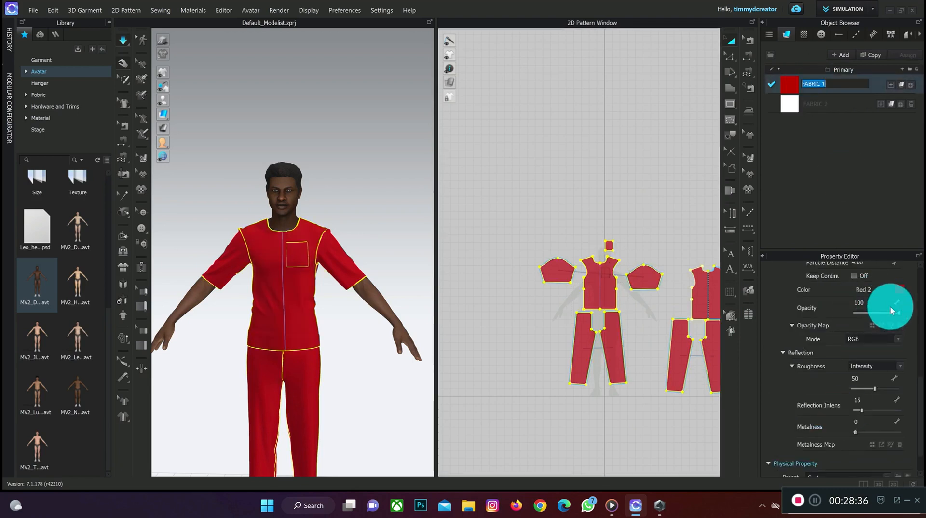
pyautogui.click(602, 290)
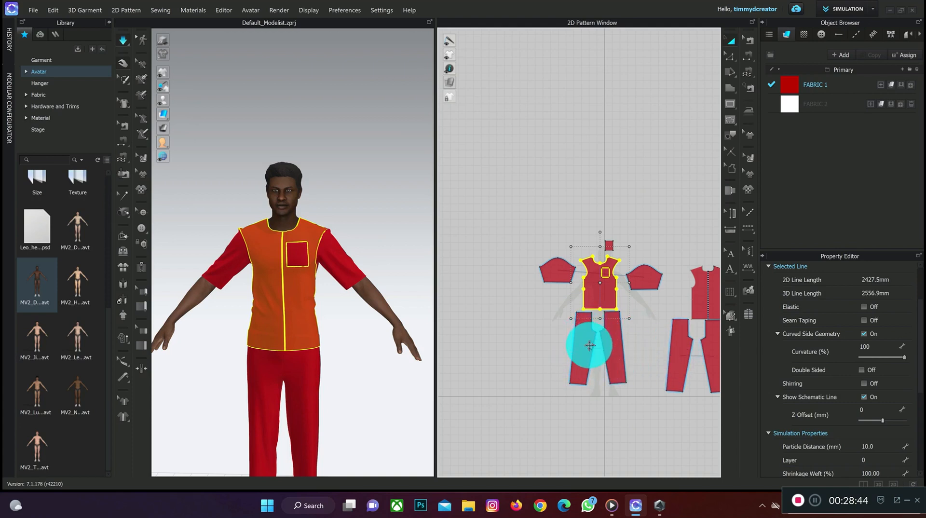
# - Select all front and back trouser patterns and assign FABRIC 2 to them
pyautogui.click(589, 346)
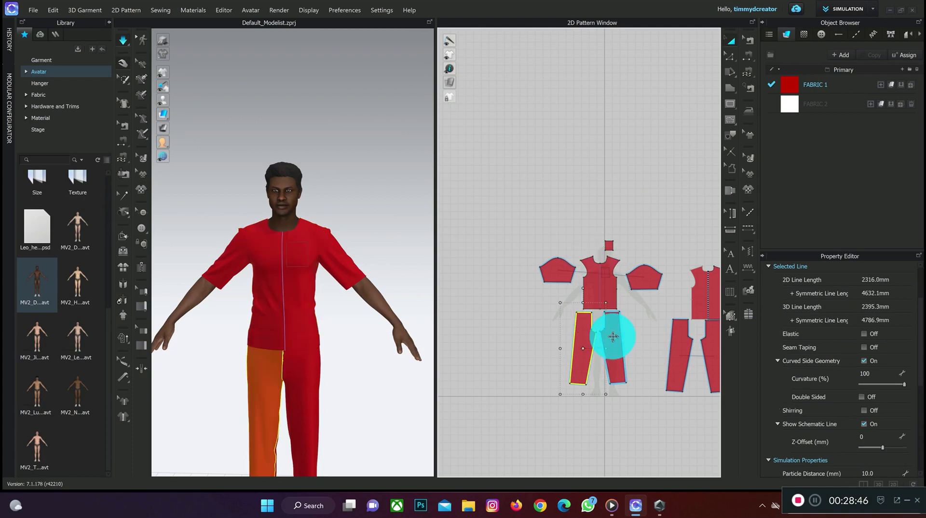
pyautogui.keyDown('shift'); pyautogui.click(618, 339); pyautogui.keyUp('shift')
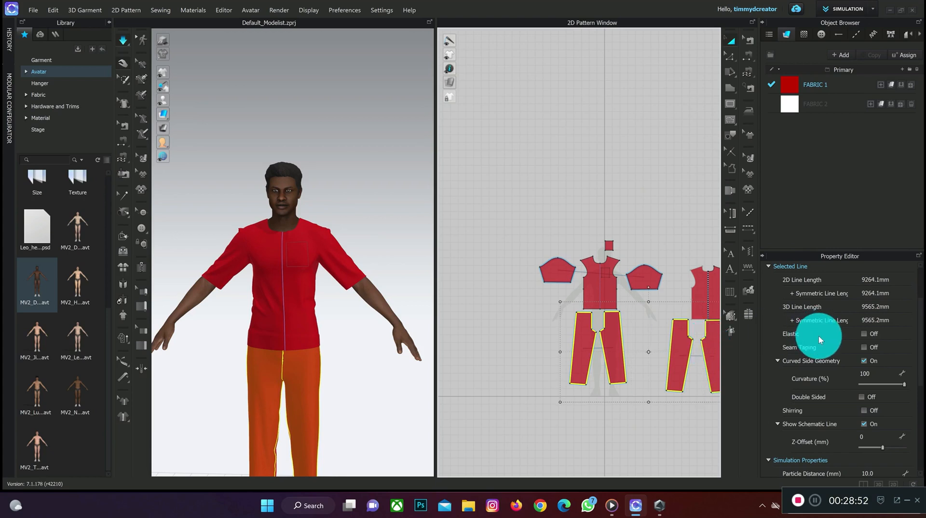
pyautogui.scroll(-5, 818, 336)
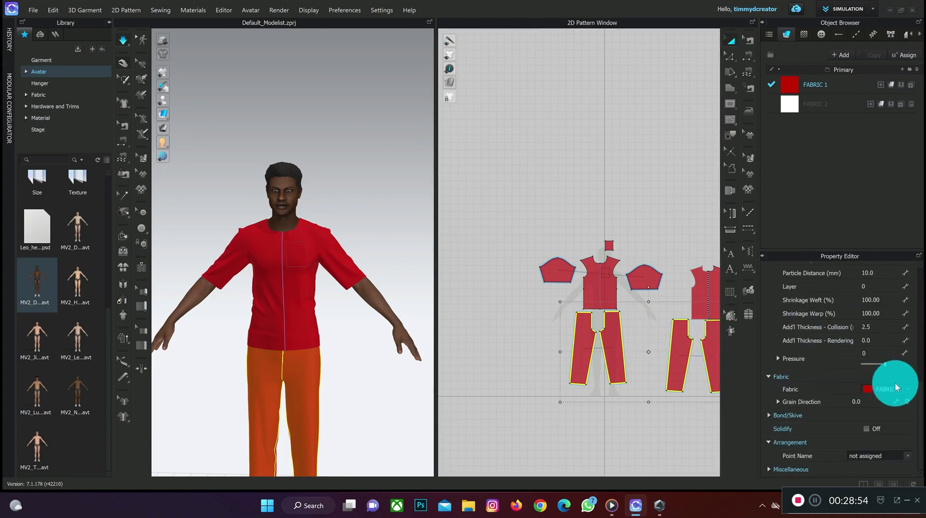
pyautogui.click(908, 389)
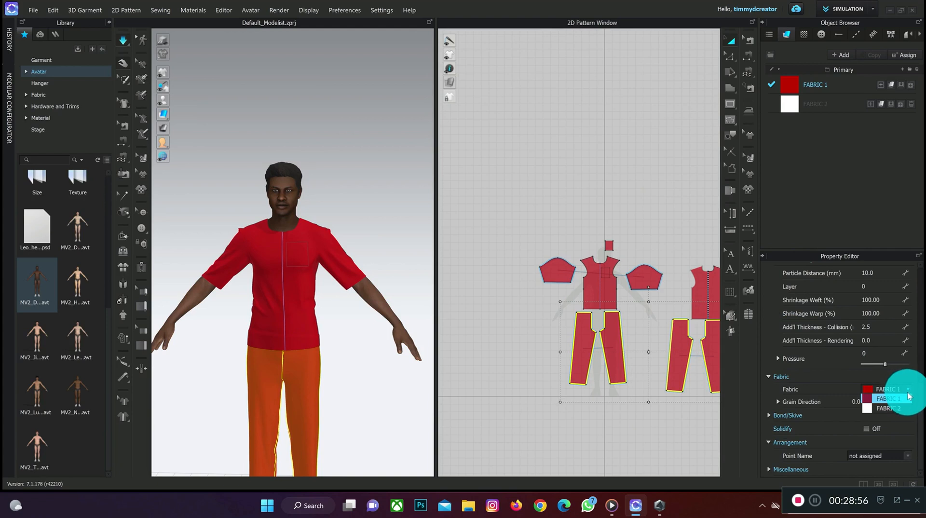
pyautogui.click(896, 410)
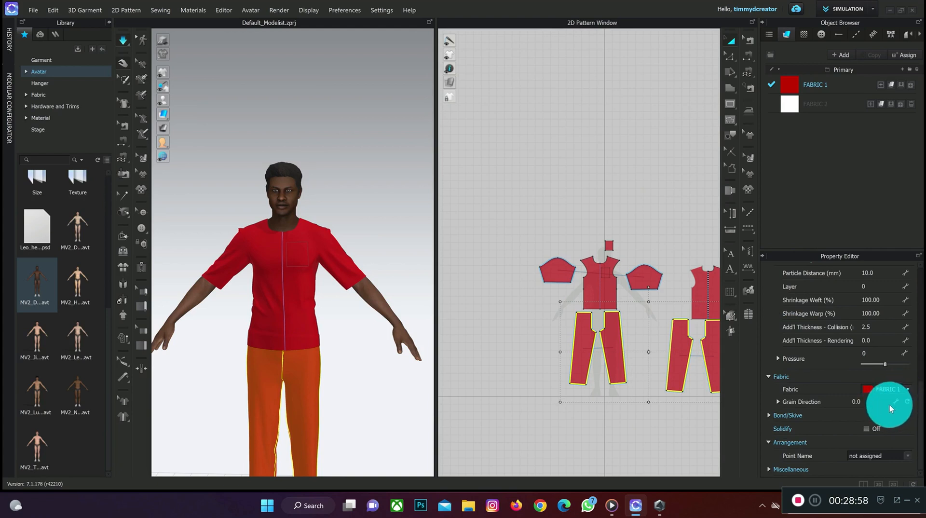
pyautogui.click(391, 315)
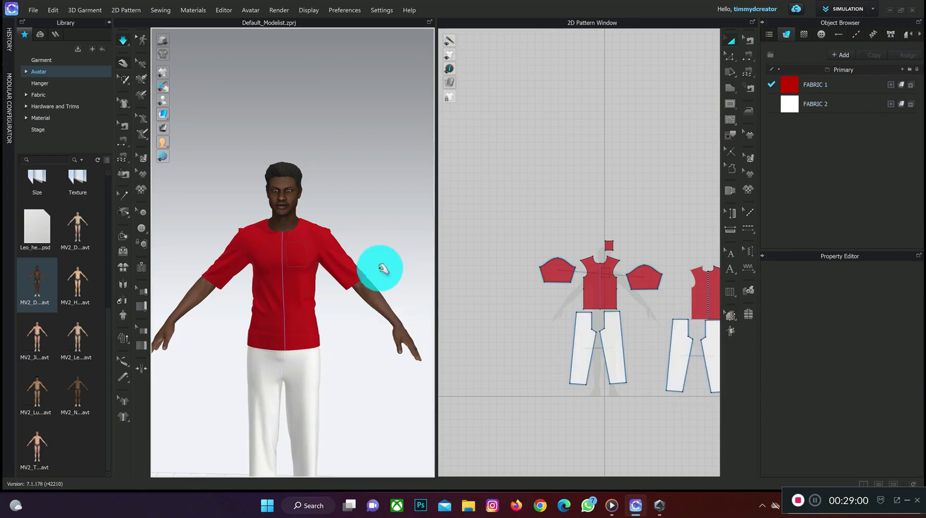
# - Open the Render window and start an interactive render of the dressed avatar
pyautogui.moveTo(349, 265); pyautogui.dragTo(370, 266, button='right')
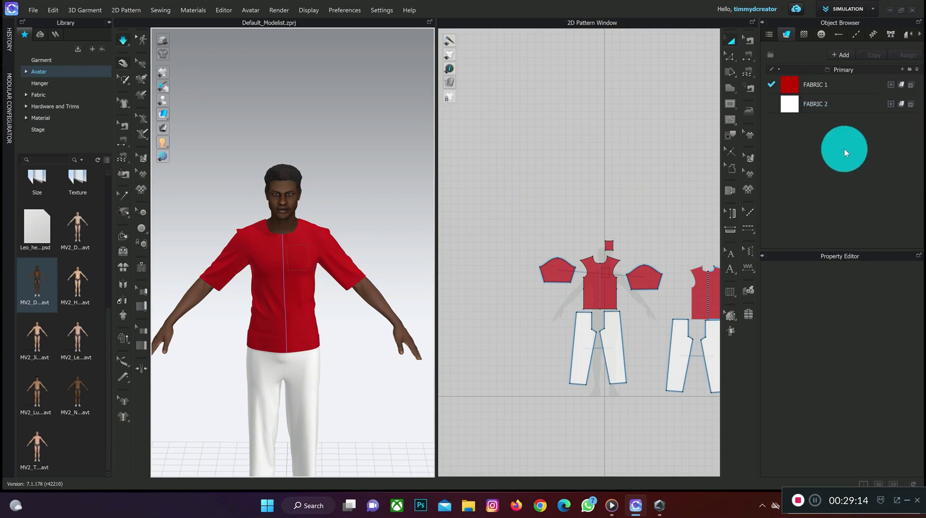
pyautogui.click(279, 10)
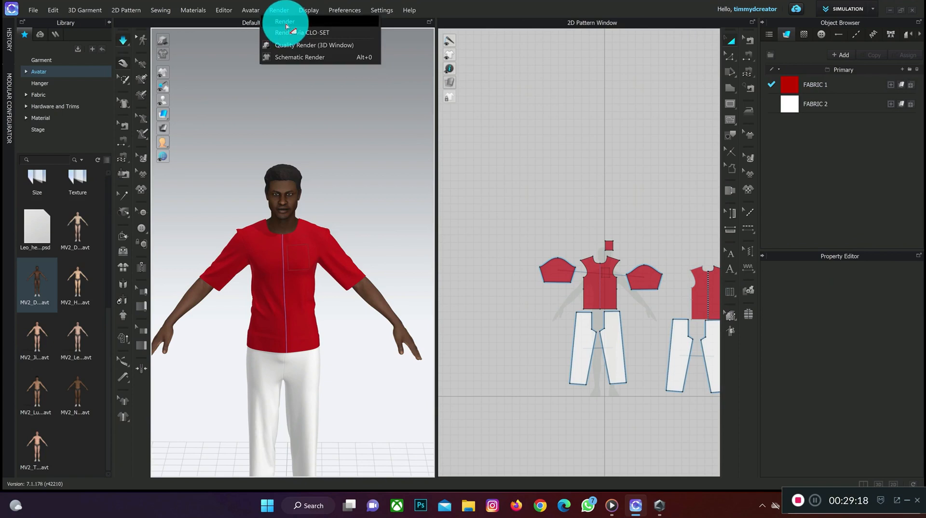
pyautogui.click(285, 21)
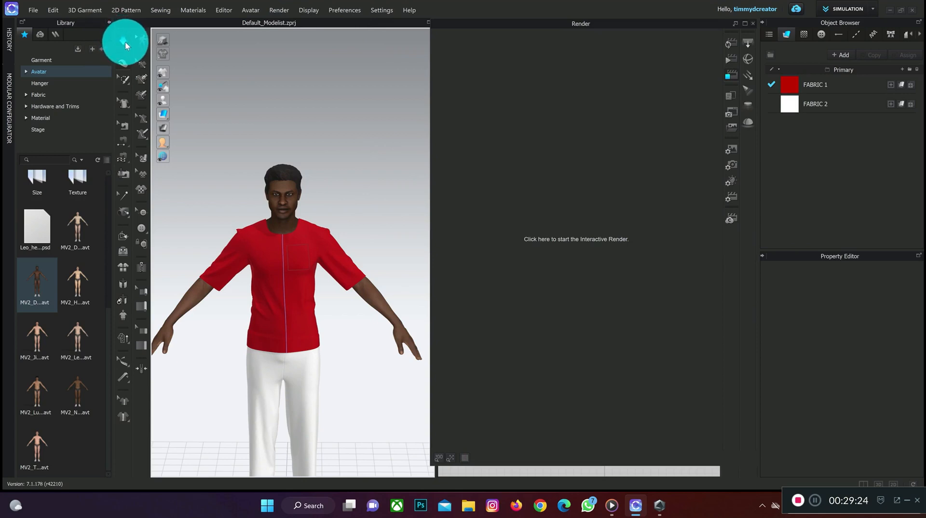
pyautogui.press(';')
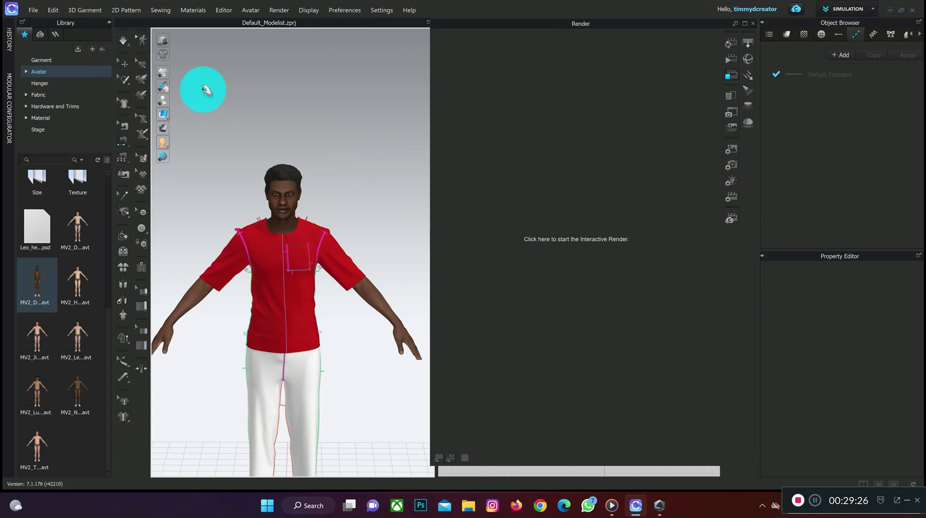
pyautogui.click(585, 240)
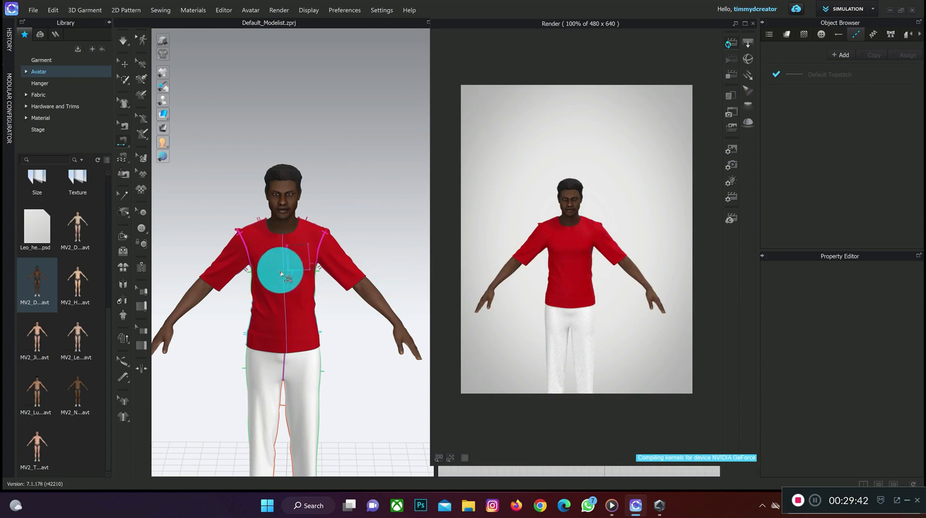
pyautogui.press('q')
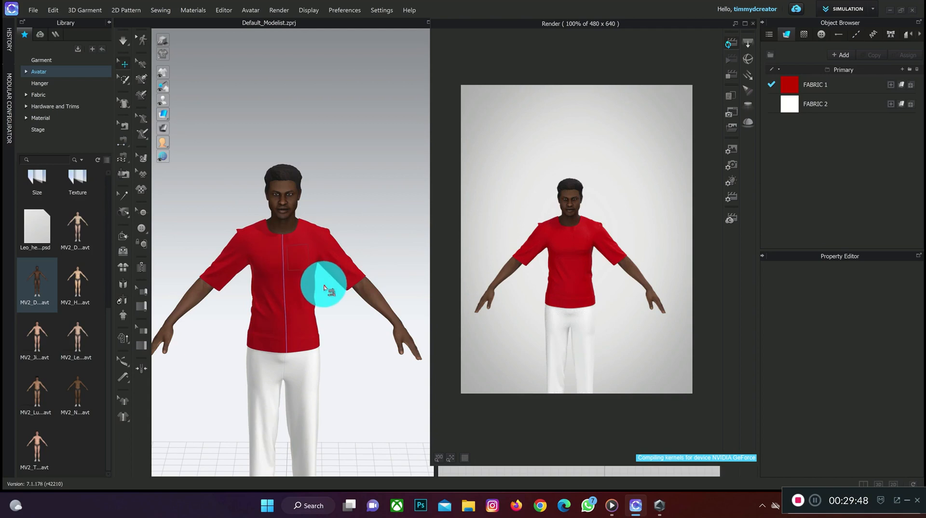
# - Examine the rendered outfit at full length and closer up around the top and its chest pocket
pyautogui.moveTo(323, 289); pyautogui.dragTo(322, 194, button='middle')
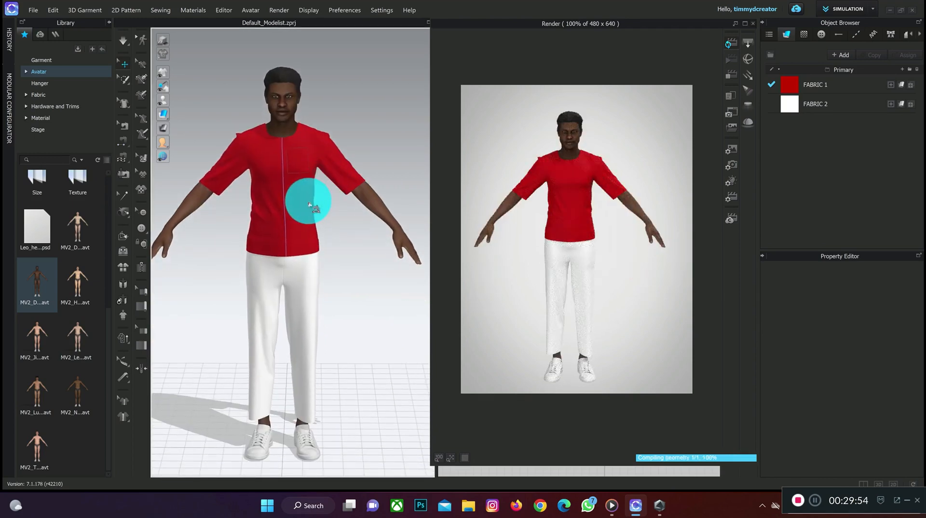
pyautogui.moveTo(310, 202)
pyautogui.mouseDown(button='right')
pyautogui.moveTo(375, 187)
pyautogui.moveTo(411, 195)
pyautogui.moveTo(291, 203)
pyautogui.moveTo(311, 199)
pyautogui.mouseUp(button='right')
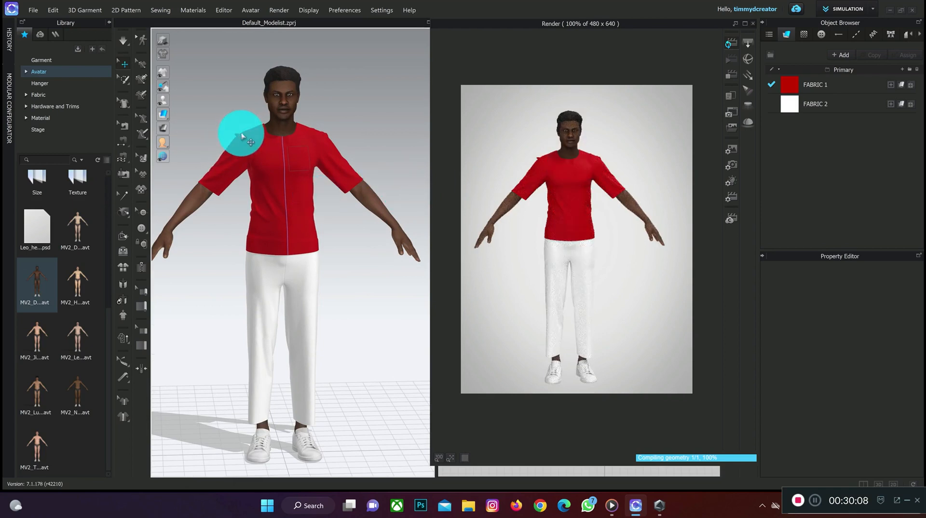
pyautogui.scroll(5, 233, 140)
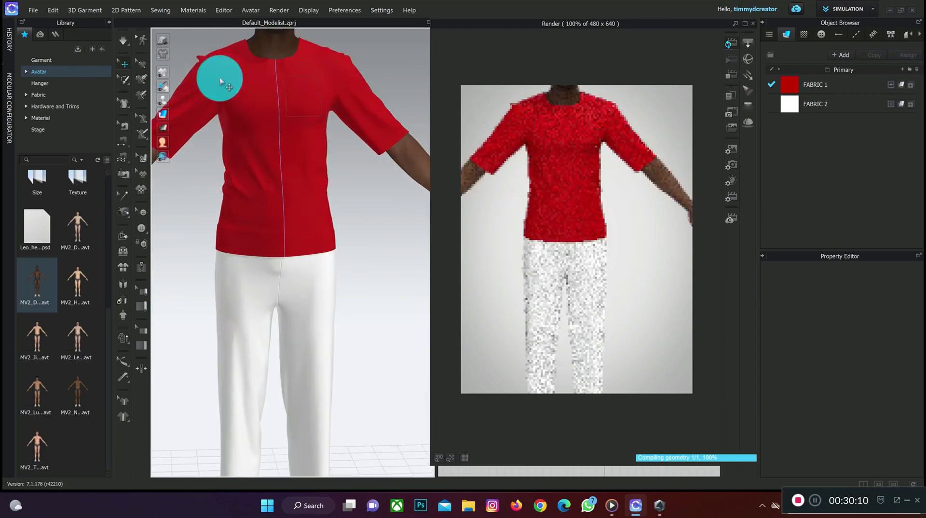
pyautogui.moveTo(230, 109); pyautogui.dragTo(223, 141, button='middle')
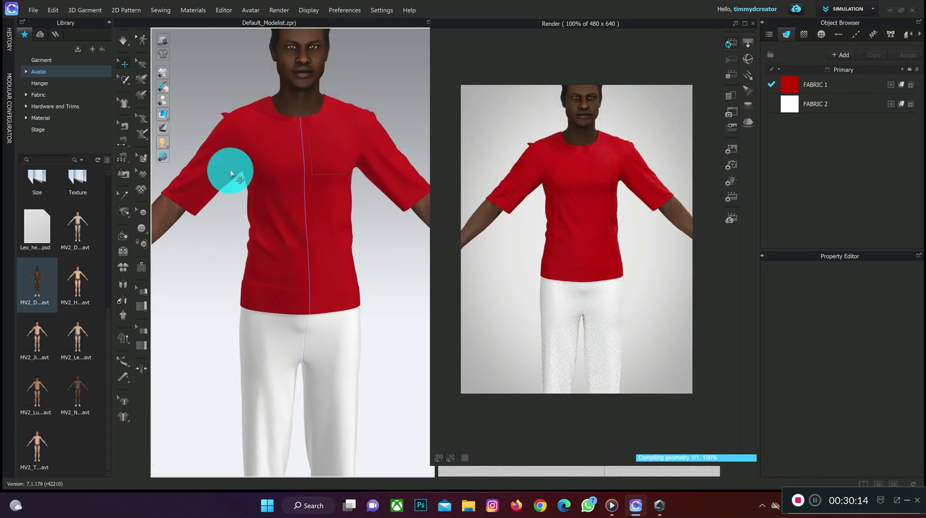
pyautogui.moveTo(304, 172); pyautogui.dragTo(244, 178, button='right')
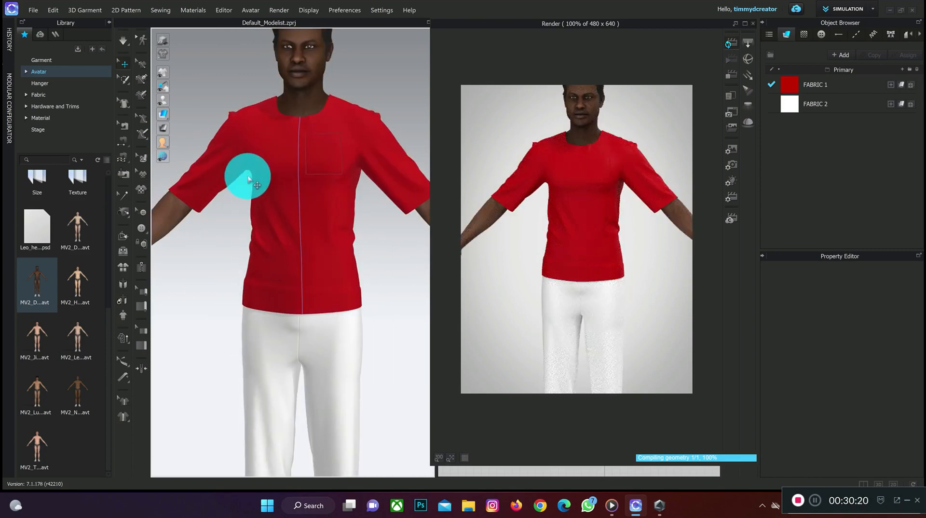